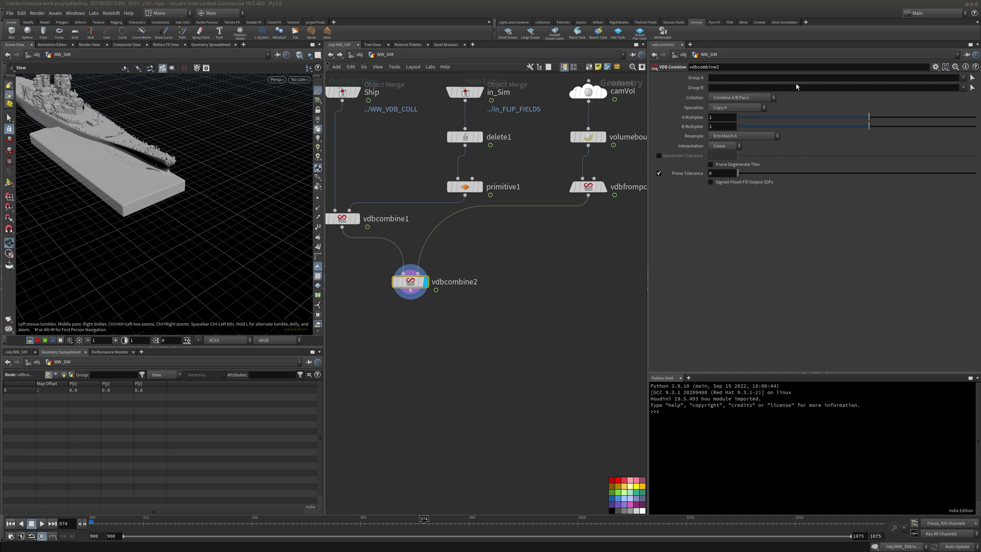
pyautogui.click(964, 78)
pyautogui.click(964, 92)
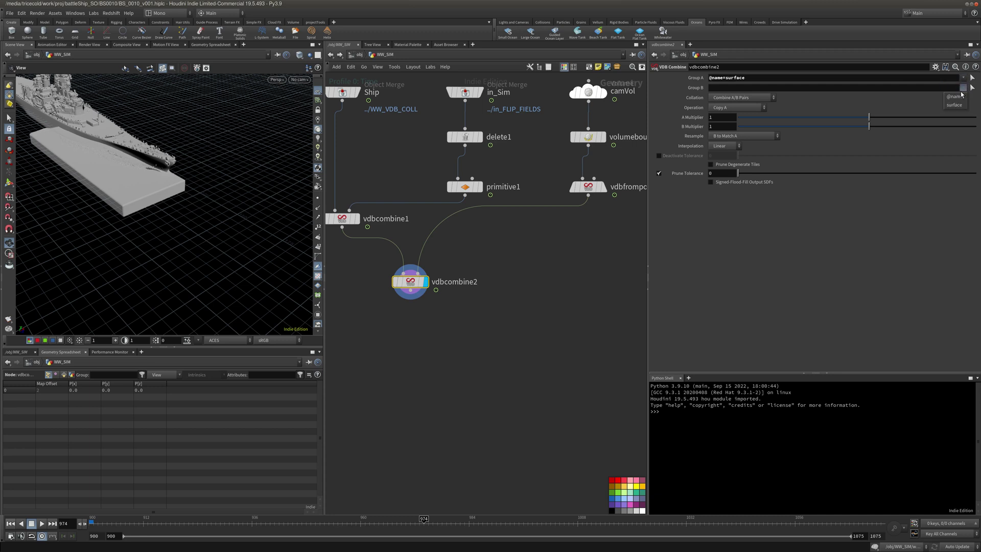
pyautogui.click(956, 101)
pyautogui.click(738, 108)
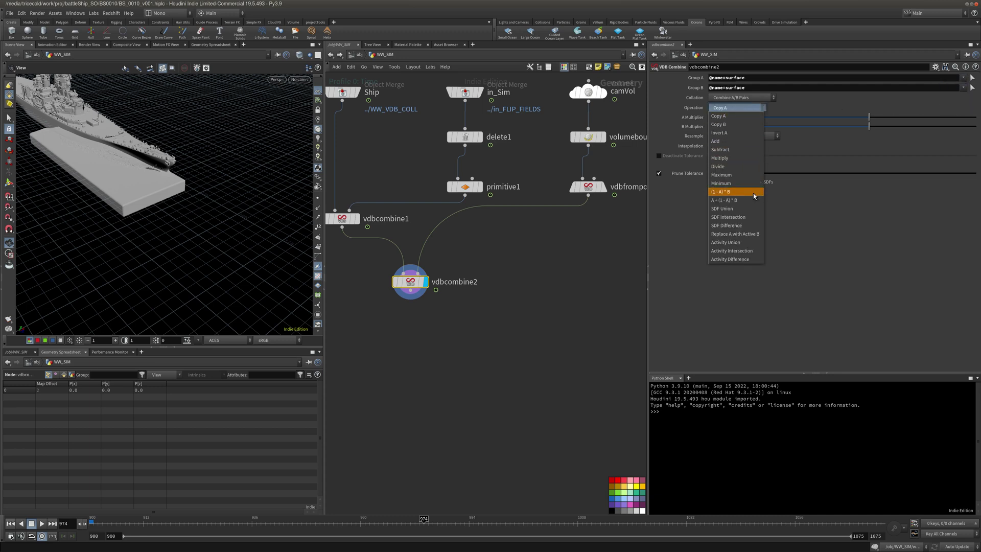
pyautogui.click(744, 218)
# Inspect the intersected surface from a free view and through RenderCamera
pyautogui.moveTo(247, 189)
pyautogui.mouseDown()
pyautogui.moveTo(220, 169)
pyautogui.moveTo(215, 184)
pyautogui.moveTo(231, 192)
pyautogui.mouseUp()
pyautogui.moveTo(231, 192); pyautogui.dragTo(253, 144, button='right')
pyautogui.moveTo(145, 170); pyautogui.dragTo(280, 104)
pyautogui.click(300, 79)
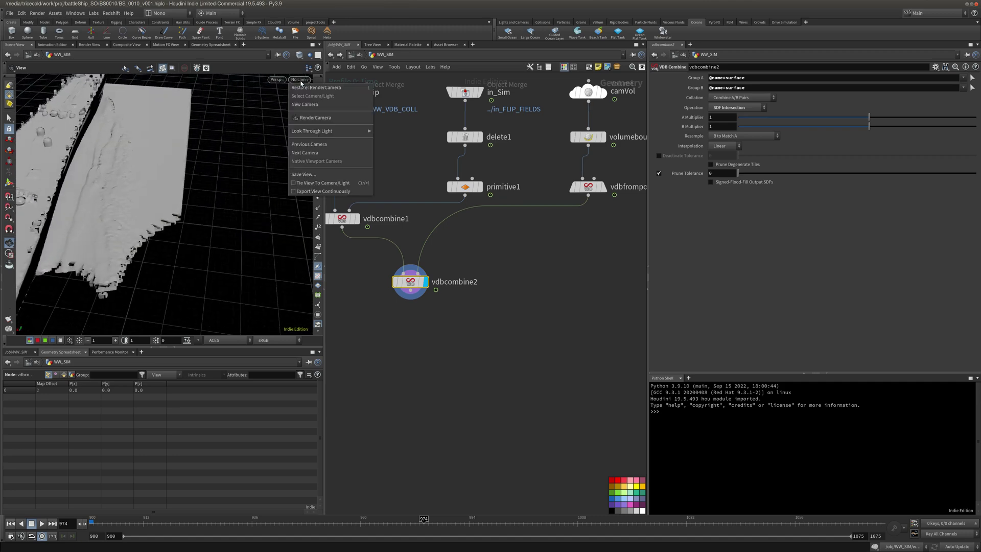
pyautogui.click(322, 119)
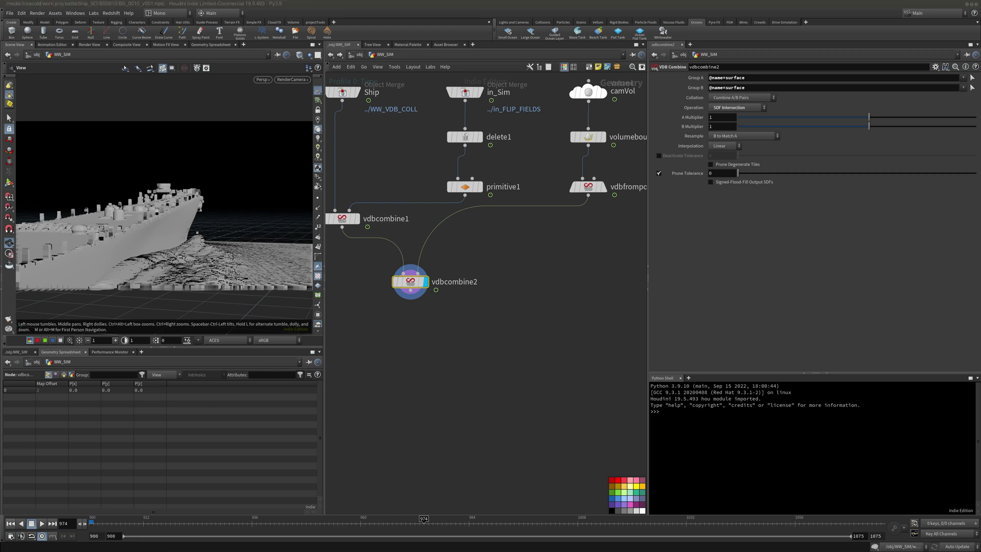
# Set the voxel padding of volumebound1 to 100 in X and Y, and inspect the widened surface region
pyautogui.click(588, 137)
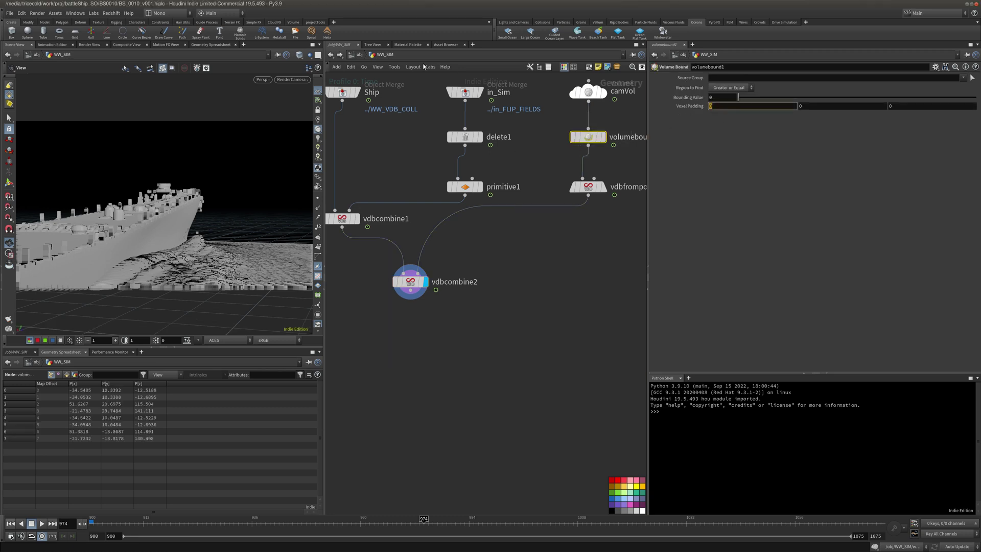
pyautogui.write('100')
pyautogui.press('Tab')
pyautogui.write('1')
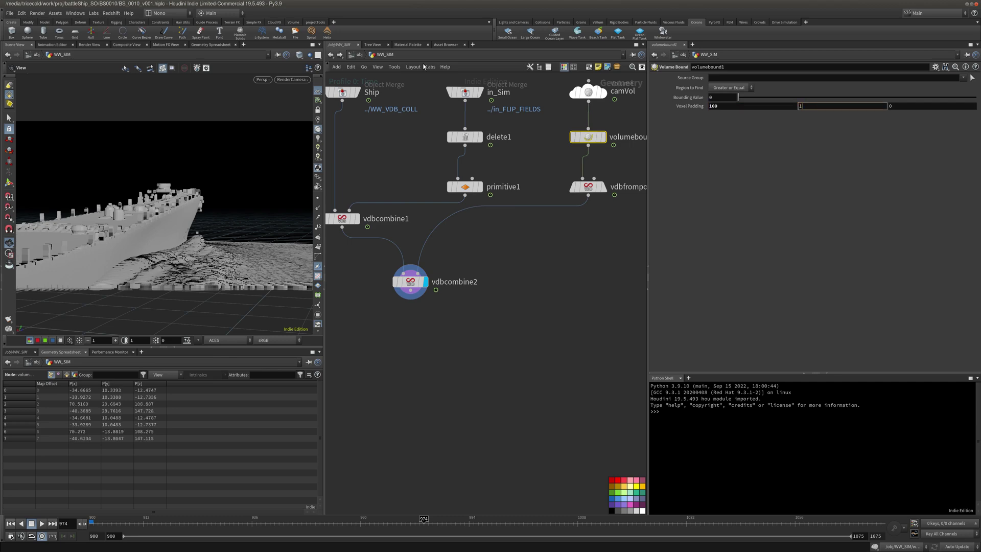
pyautogui.write('00')
pyautogui.press('Tab')
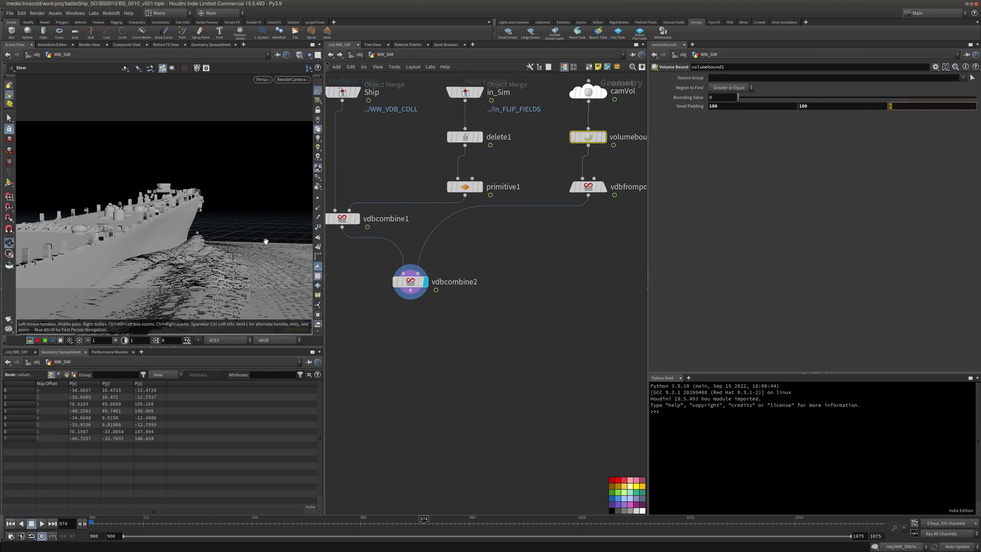
pyautogui.keyDown('alt'); pyautogui.moveTo(198, 236); pyautogui.dragTo(172, 251, button='right'); pyautogui.keyUp('alt')
pyautogui.keyDown('alt'); pyautogui.moveTo(172, 251); pyautogui.dragTo(122, 284); pyautogui.keyUp('alt')
pyautogui.keyDown('alt'); pyautogui.moveTo(122, 284); pyautogui.dragTo(84, 282, button='right'); pyautogui.keyUp('alt')
pyautogui.moveTo(84, 283); pyautogui.dragTo(186, 204)
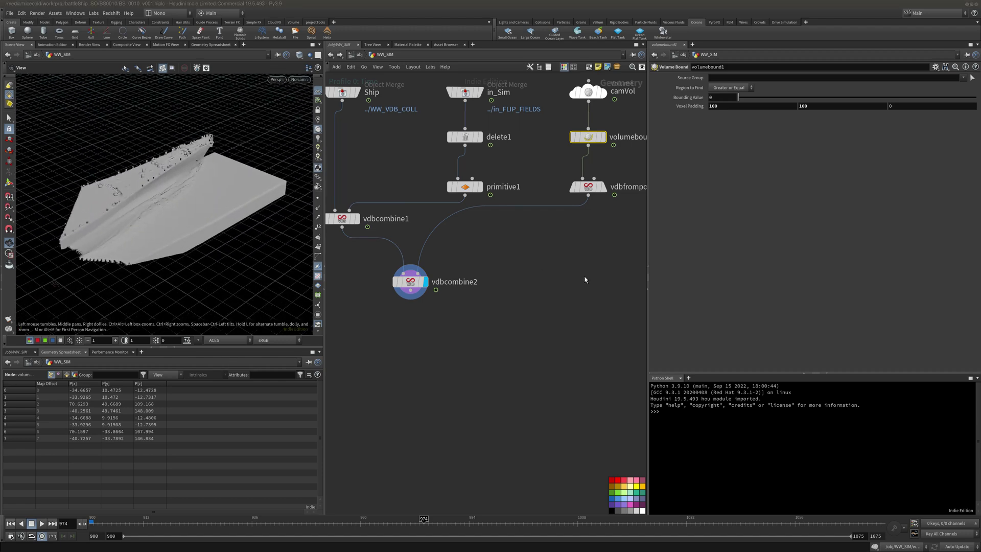
pyautogui.moveTo(521, 289); pyautogui.dragTo(526, 273, button='middle')
pyautogui.press('Tab')
pyautogui.write('vdbr')
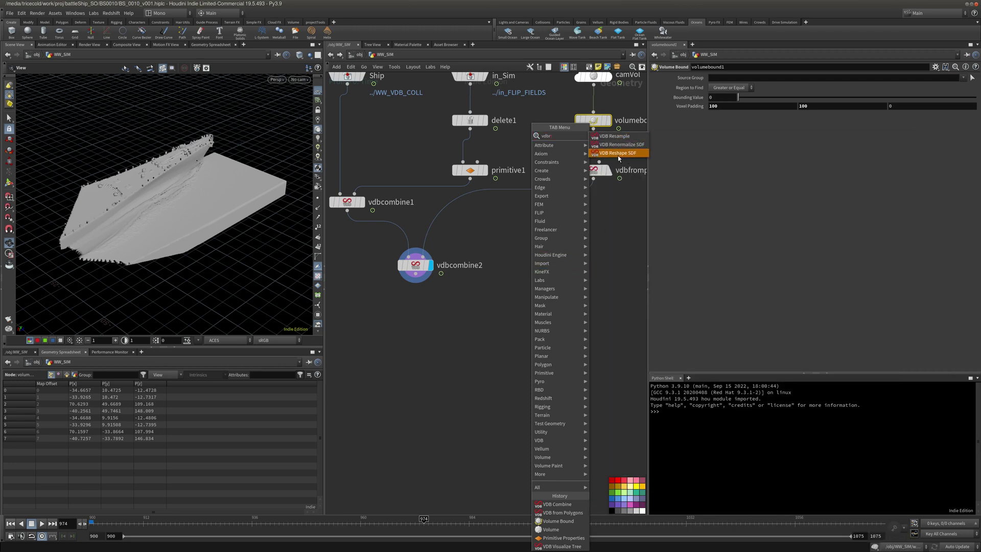
pyautogui.press('Escape')
pyautogui.press('Tab')
pyautogui.write('vdbtr')
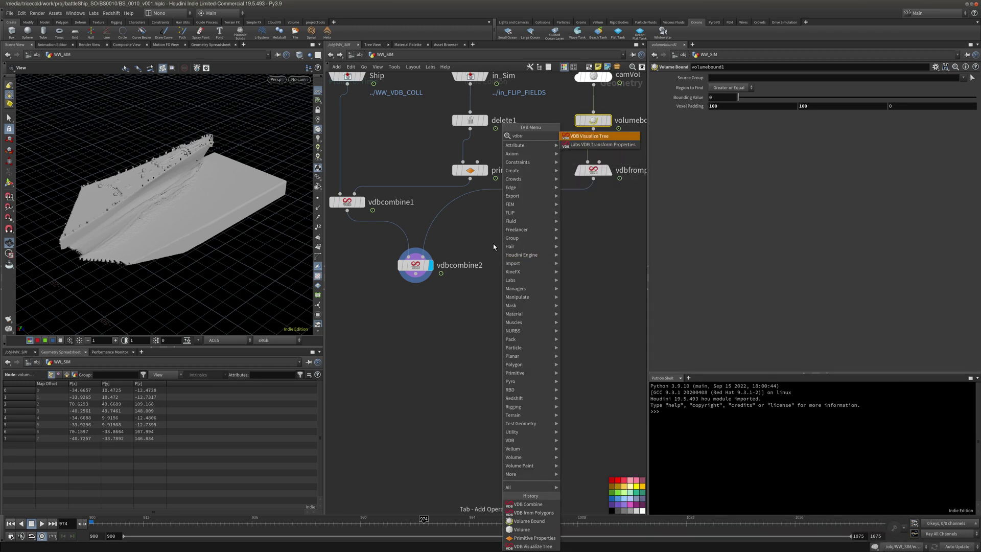
pyautogui.click(598, 139)
pyautogui.click(471, 314)
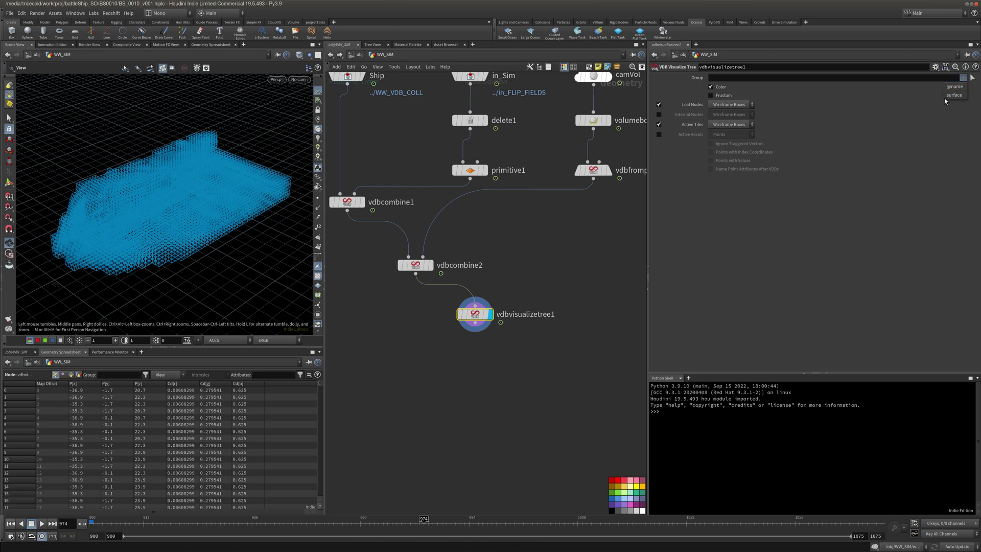
pyautogui.click(951, 95)
# Move vdbvisualizetree1 down and insert a Merge node between it and vdbcombine2
pyautogui.moveTo(477, 316); pyautogui.dragTo(472, 342)
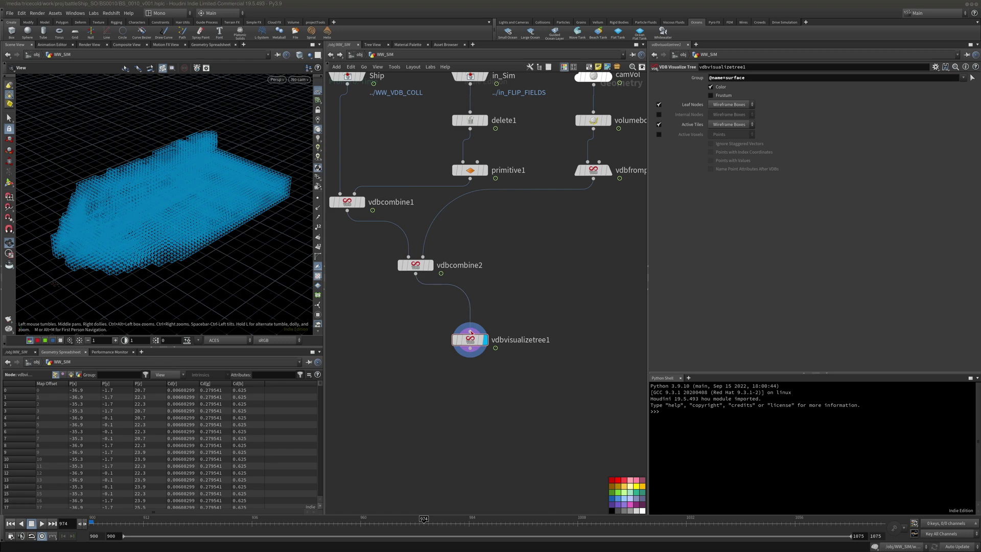
pyautogui.moveTo(471, 333); pyautogui.dragTo(464, 352)
pyautogui.press('Tab')
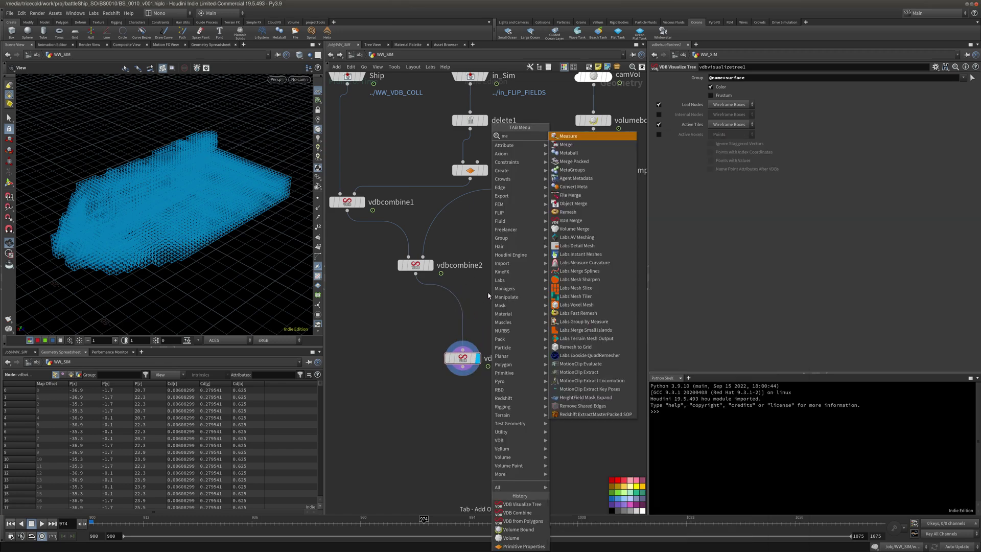
pyautogui.click(597, 165)
pyautogui.click(457, 296)
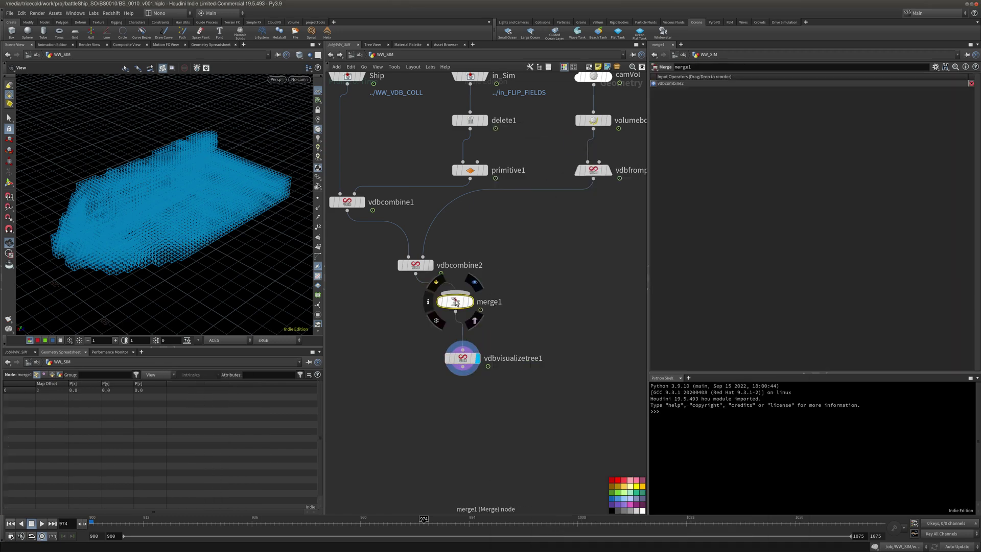
# Move delete1 and primitive1 aside and place a copy of delete1 under in_Sim in their former spot
pyautogui.click(467, 122)
pyautogui.hotkey('ctrl', 'c')
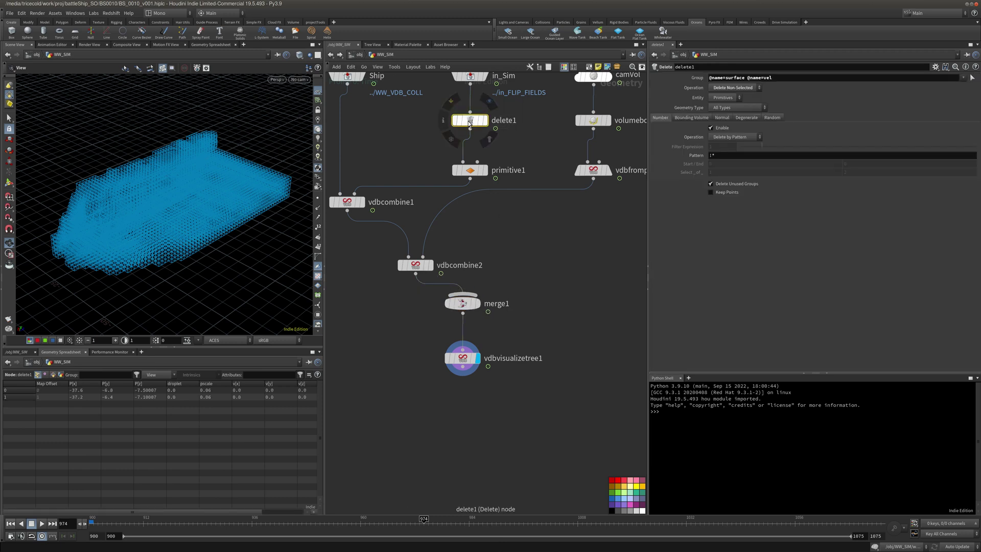
pyautogui.hotkey('ctrl', 'v')
pyautogui.hotkey('ctrl', 'z')
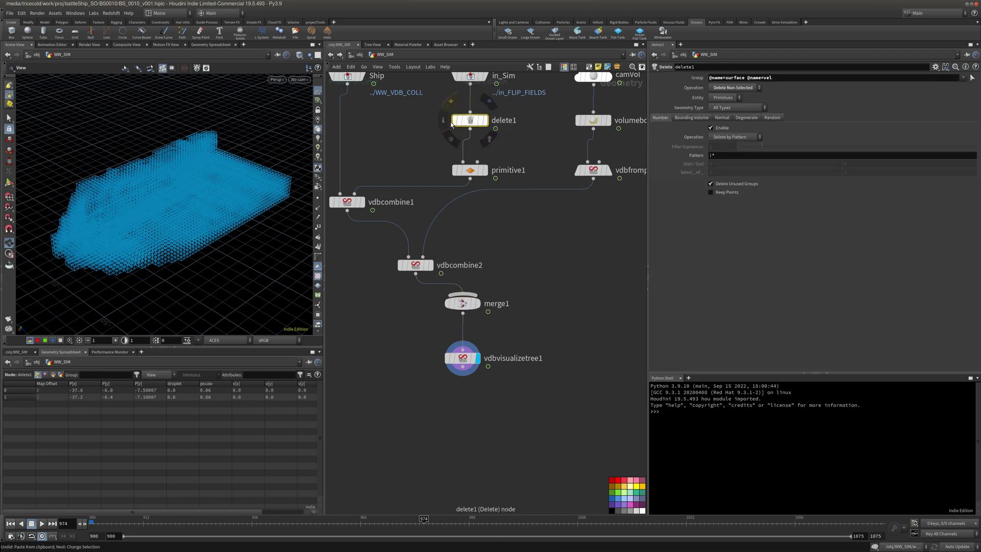
pyautogui.moveTo(453, 171); pyautogui.dragTo(375, 171)
pyautogui.moveTo(476, 124); pyautogui.dragTo(399, 124)
pyautogui.hotkey('ctrl', 'v')
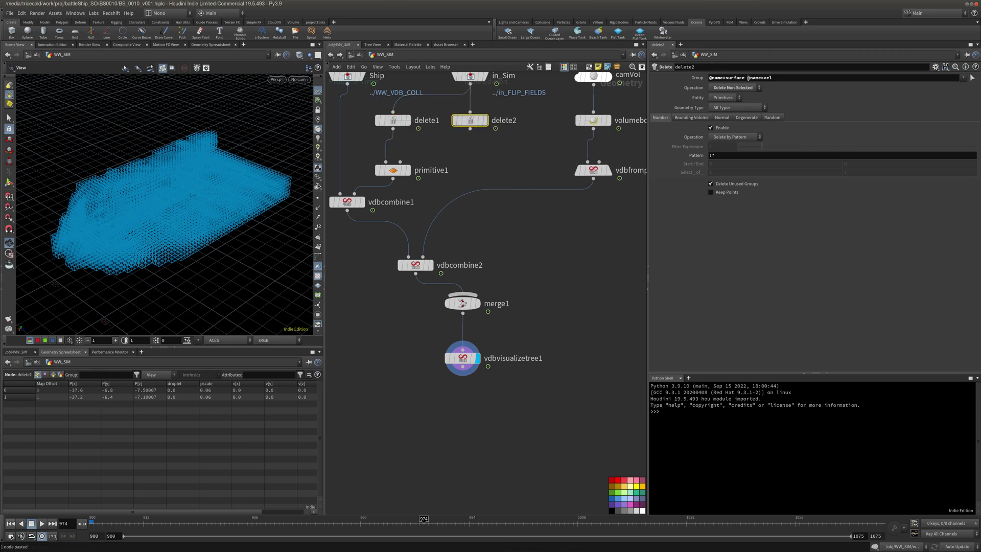
pyautogui.moveTo(749, 78); pyautogui.dragTo(708, 78)
pyautogui.press('BackSpace')
pyautogui.press('Return')
pyautogui.moveTo(469, 129); pyautogui.dragTo(476, 294)
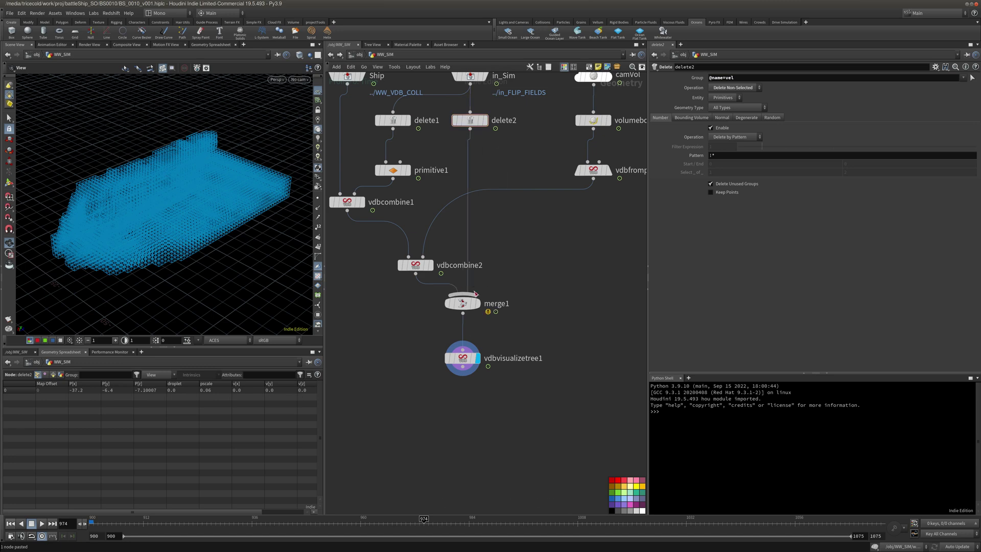
pyautogui.click(473, 358)
pyautogui.click(964, 79)
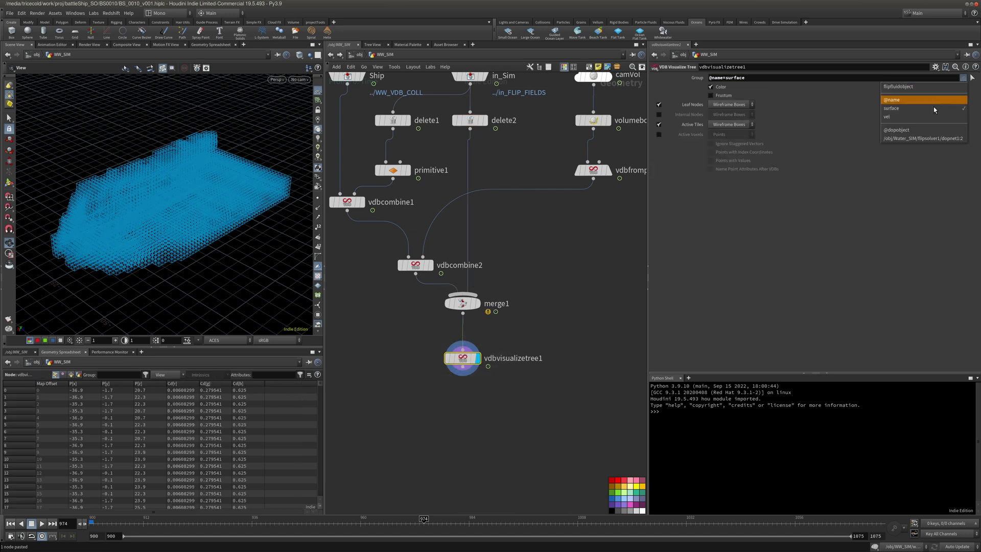
pyautogui.click(900, 115)
pyautogui.moveTo(162, 215); pyautogui.dragTo(281, 229)
# Display merge1, delete2 and vdbvisualizetree1 in turn and examine the active region of the surface and velocity VDBs
pyautogui.click(480, 307)
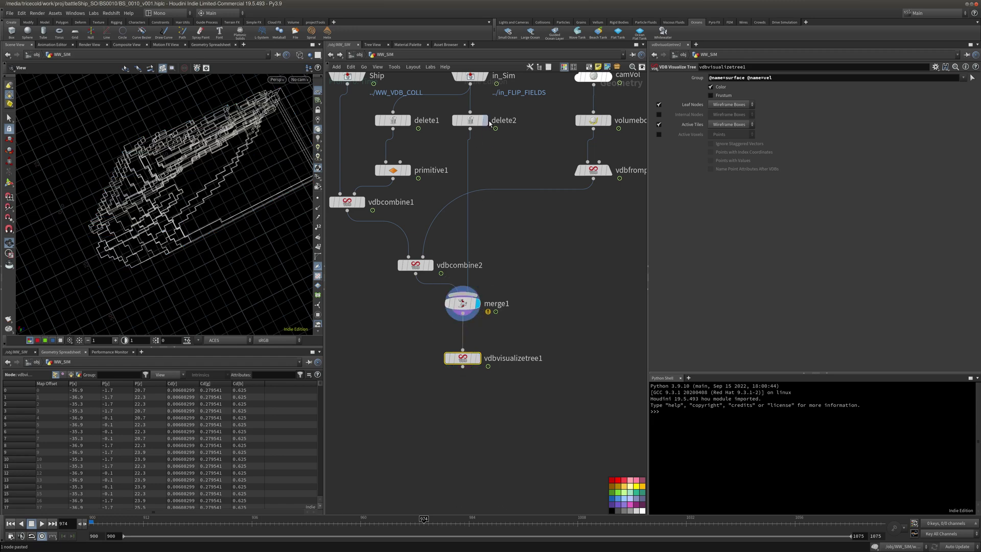
pyautogui.click(485, 121)
pyautogui.click(473, 121)
pyautogui.click(478, 361)
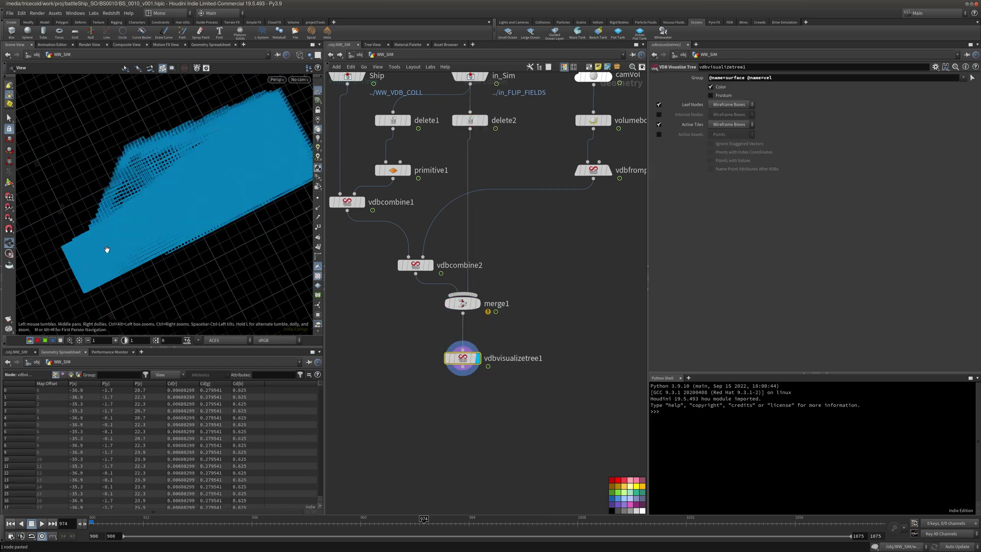
pyautogui.moveTo(105, 248)
pyautogui.mouseDown()
pyautogui.moveTo(90, 199)
pyautogui.moveTo(164, 180)
pyautogui.moveTo(144, 138)
pyautogui.moveTo(85, 182)
pyautogui.moveTo(196, 204)
pyautogui.moveTo(133, 216)
pyautogui.moveTo(154, 162)
pyautogui.moveTo(164, 169)
pyautogui.mouseUp()
pyautogui.press('w')
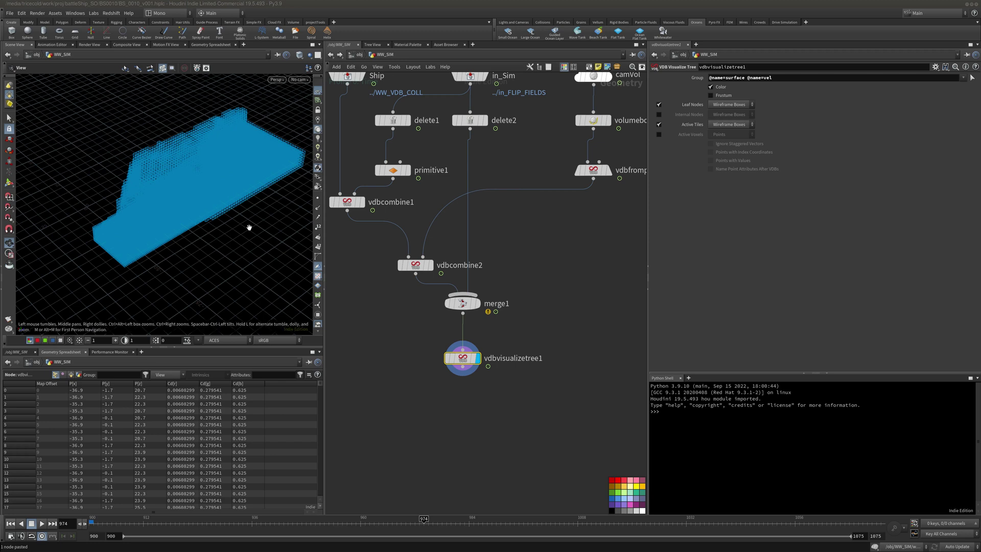
# Display delete2 and examine its node information for the vel VDB
pyautogui.moveTo(510, 271); pyautogui.dragTo(502, 331, button='middle')
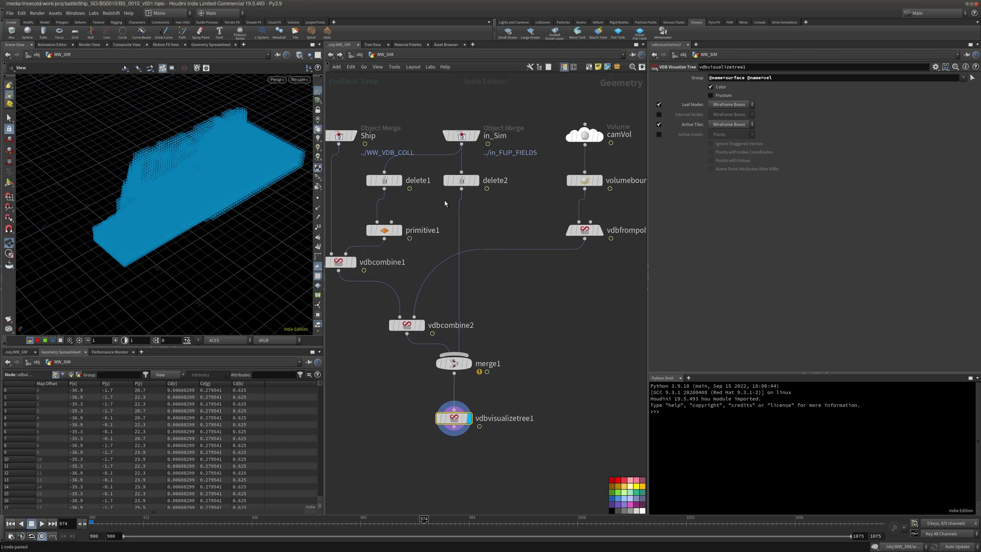
pyautogui.click(462, 180)
pyautogui.click(476, 180)
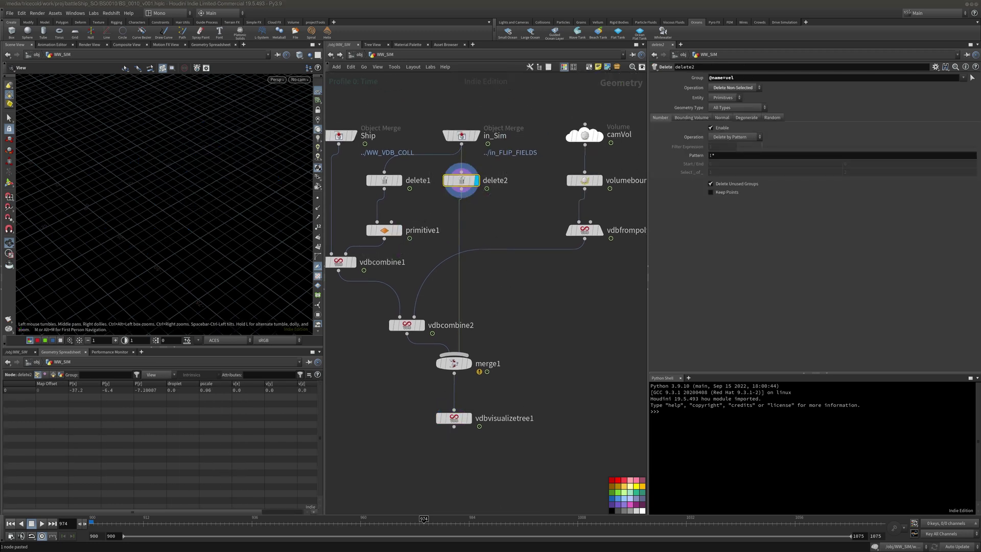
pyautogui.middleClick(466, 185)
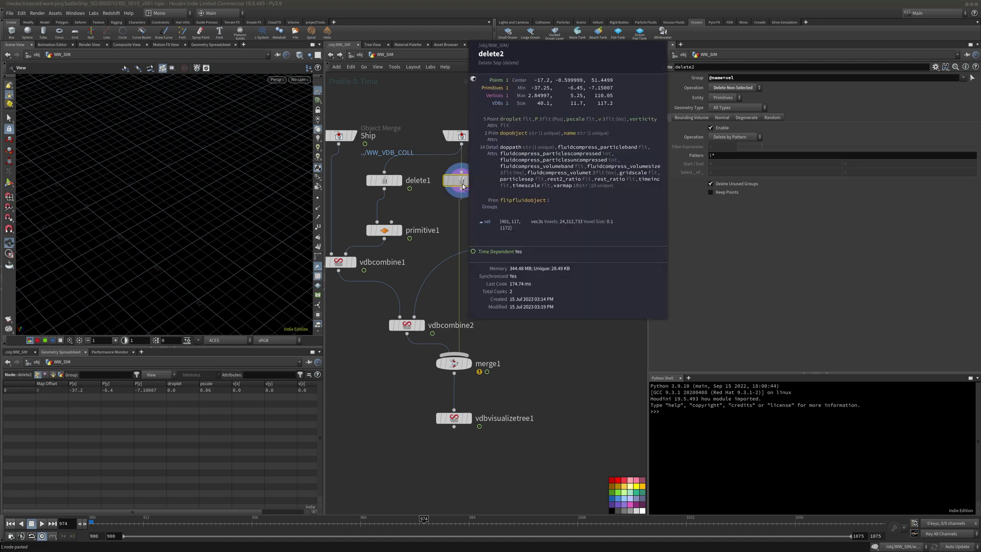
# Add a VDB Activate node in the free area beside vdbcombine2
pyautogui.moveTo(501, 290); pyautogui.dragTo(493, 267, button='middle')
pyautogui.press('Tab')
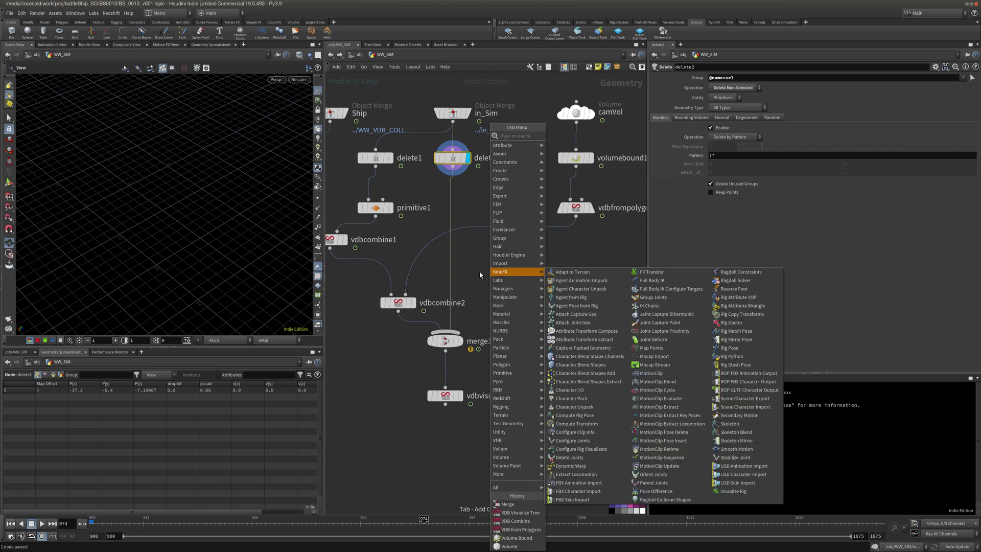
pyautogui.write('vdbac')
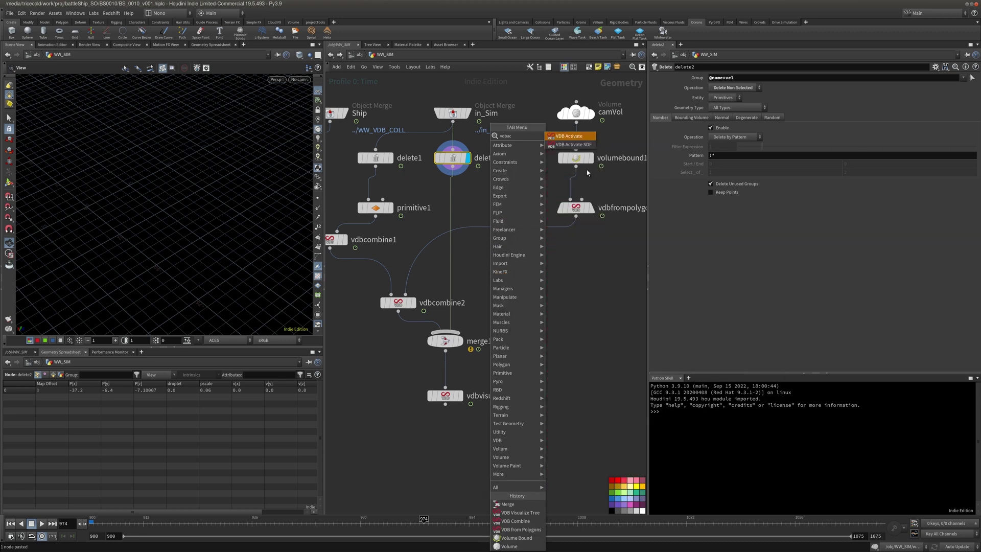
pyautogui.press('Down')
pyautogui.press('Return')
pyautogui.click(490, 272)
pyautogui.moveTo(489, 273); pyautogui.dragTo(502, 274)
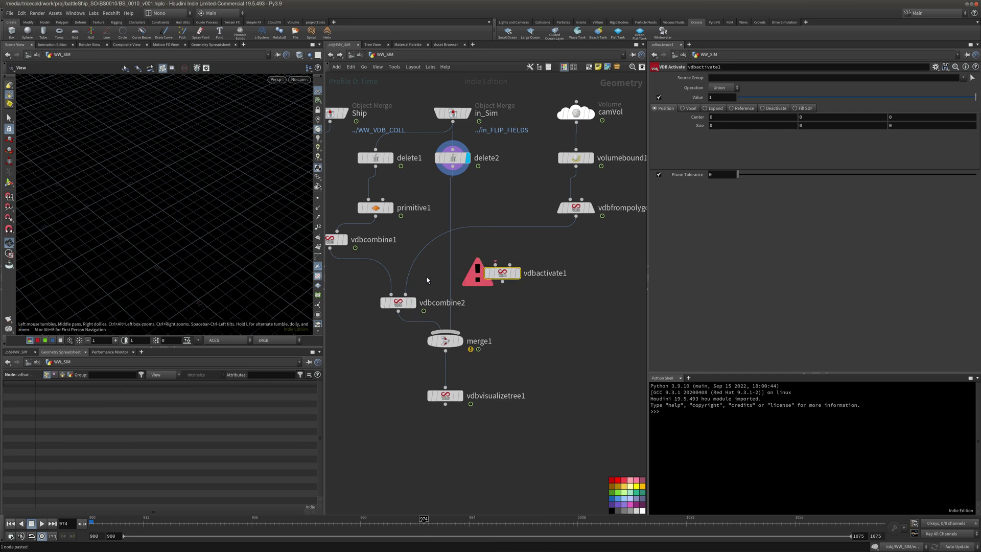
# Wire delete2 into the first input of vdbactivate1 and vdbcombine2 into its second, repositioning both VDB nodes
pyautogui.click(415, 304)
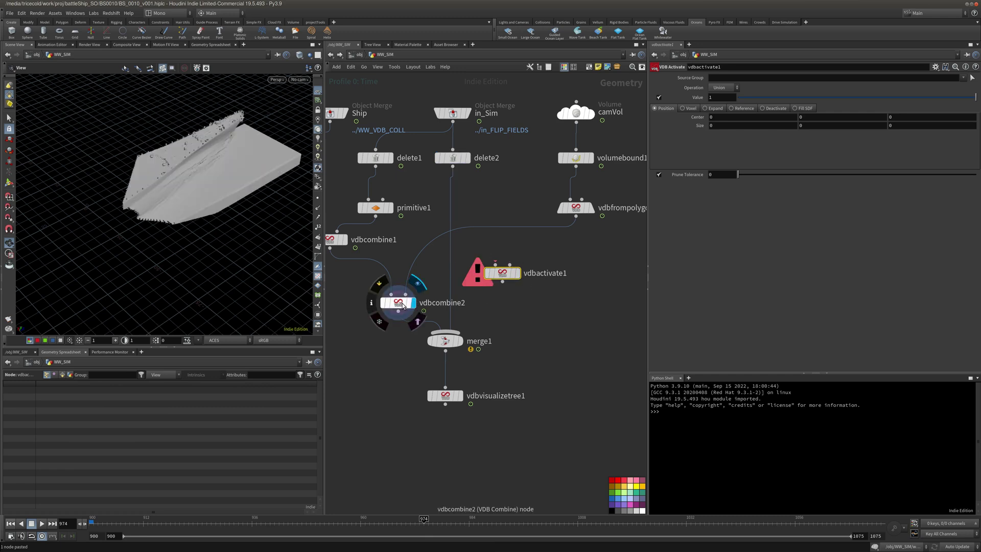
pyautogui.moveTo(400, 304); pyautogui.dragTo(398, 287)
pyautogui.click(396, 294)
pyautogui.click(519, 263)
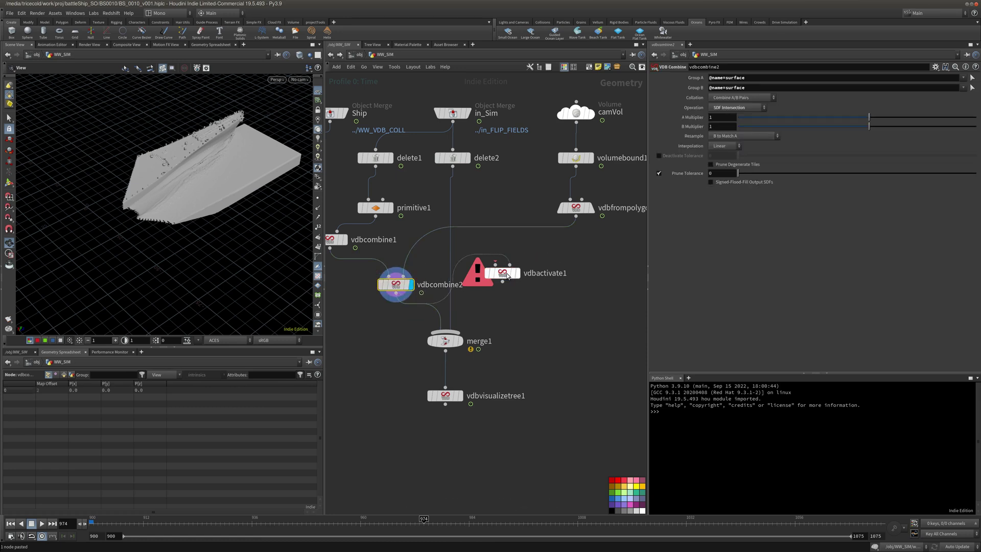
pyautogui.moveTo(503, 274); pyautogui.dragTo(524, 342)
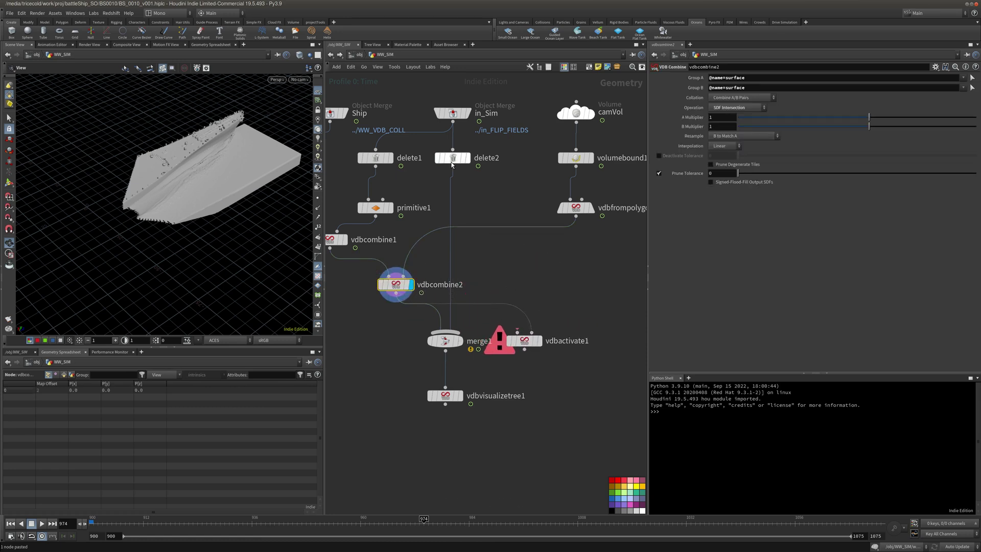
pyautogui.click(452, 165)
pyautogui.click(518, 333)
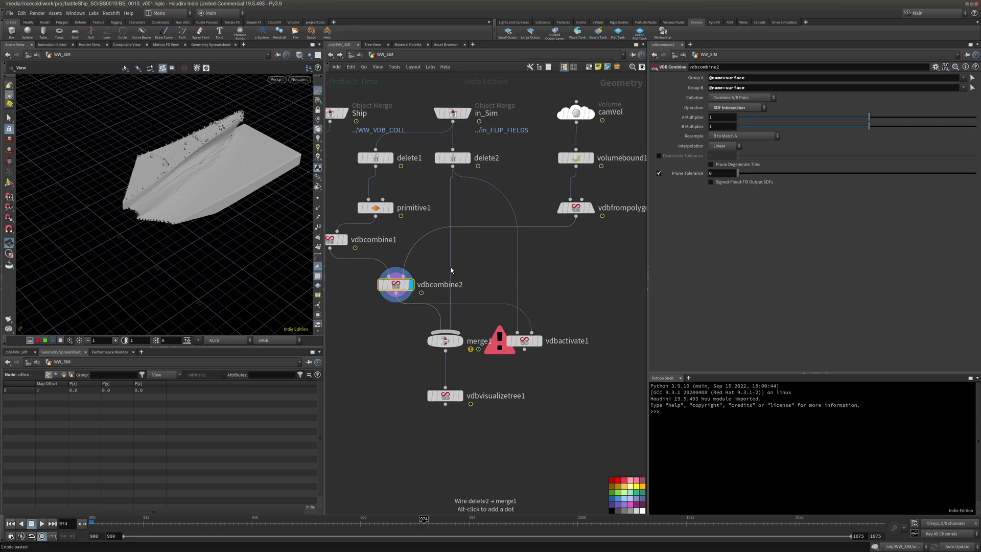
# Remove the wire from delete2 to merge1 and move merge1 and vdbvisualizetree1 below vdbcombine2
pyautogui.rightClick(450, 268)
pyautogui.click(475, 290)
pyautogui.moveTo(457, 342); pyautogui.dragTo(456, 368)
pyautogui.moveTo(473, 339); pyautogui.dragTo(458, 311, button='middle')
pyautogui.moveTo(460, 322); pyautogui.dragTo(386, 384)
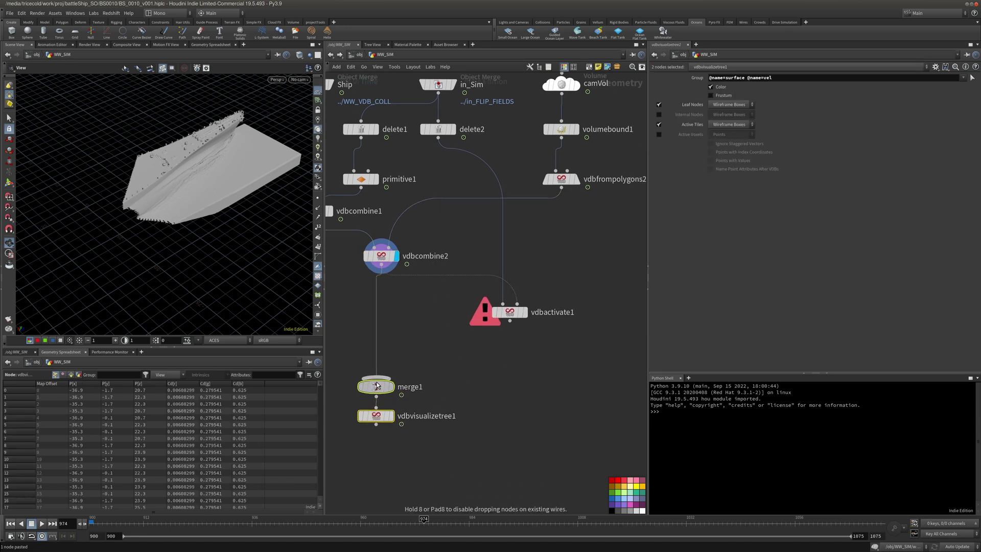
# Move vdbactivate1 closer below vdbcombine2, display it, and show its parameters
pyautogui.moveTo(511, 312); pyautogui.dragTo(464, 301)
pyautogui.click(479, 300)
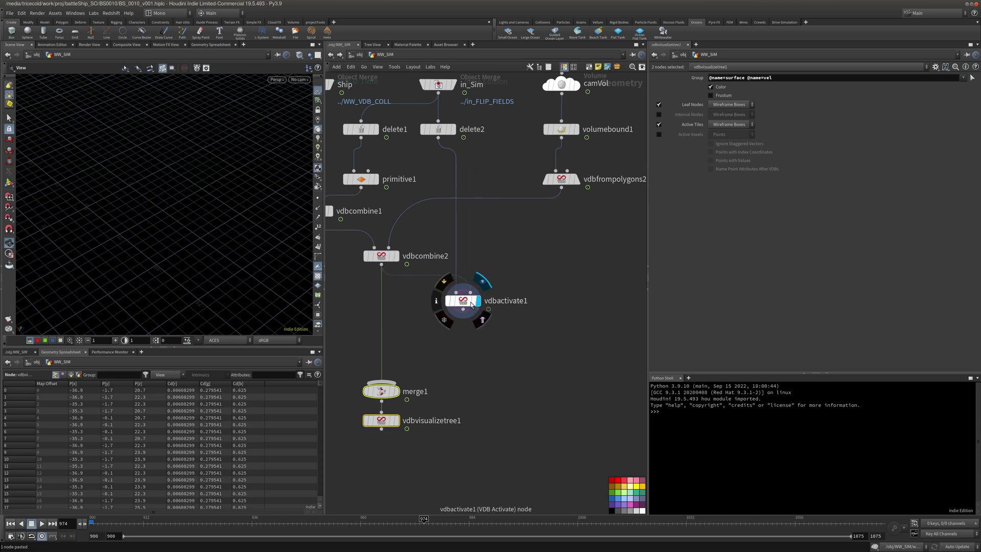
pyautogui.click(463, 301)
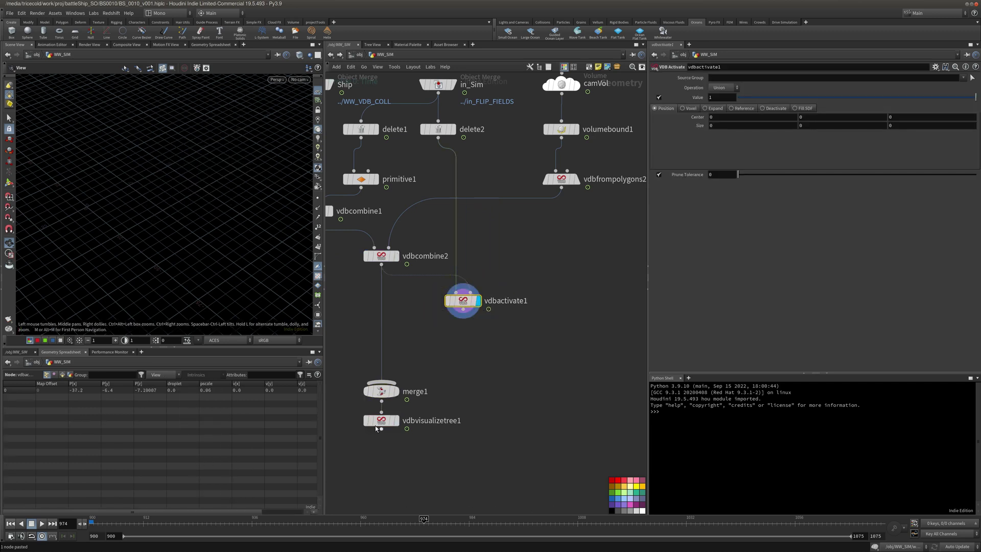
# Move vdbvisualizetree1 below vdbactivate1, feed it from vdbactivate1's output, and display it
pyautogui.moveTo(376, 428); pyautogui.dragTo(473, 432)
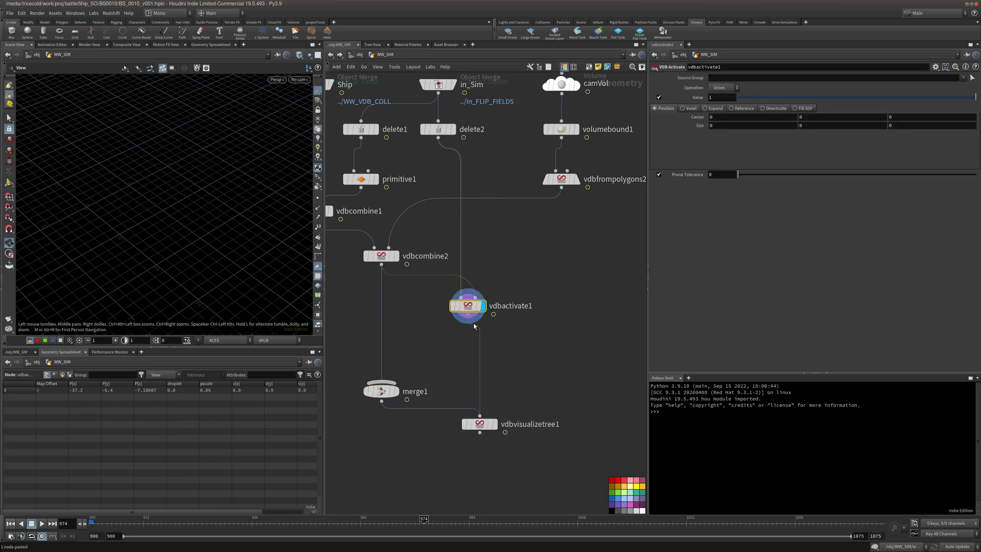
pyautogui.moveTo(474, 326); pyautogui.dragTo(472, 324)
pyautogui.click(494, 425)
pyautogui.moveTo(480, 424); pyautogui.dragTo(464, 411)
pyautogui.click(464, 411)
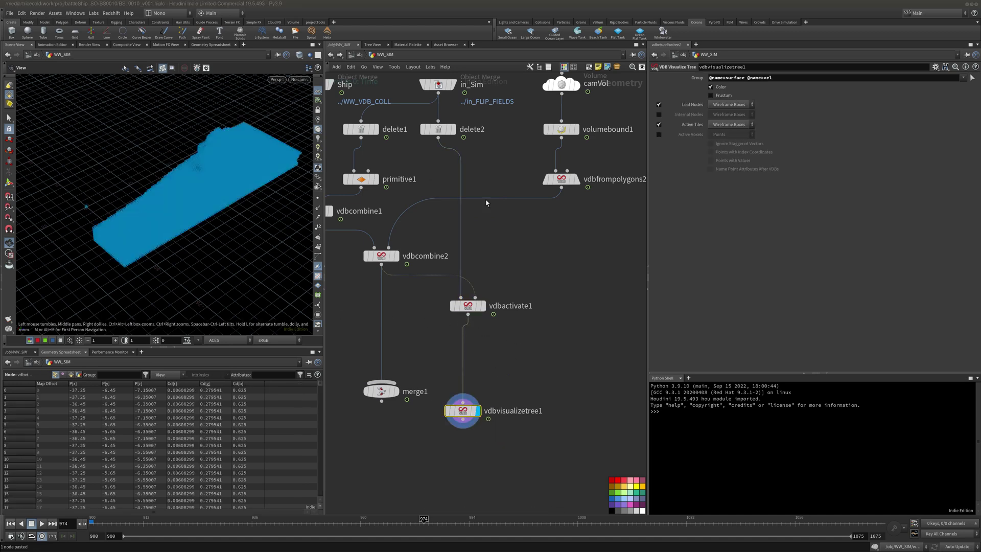
pyautogui.click(468, 306)
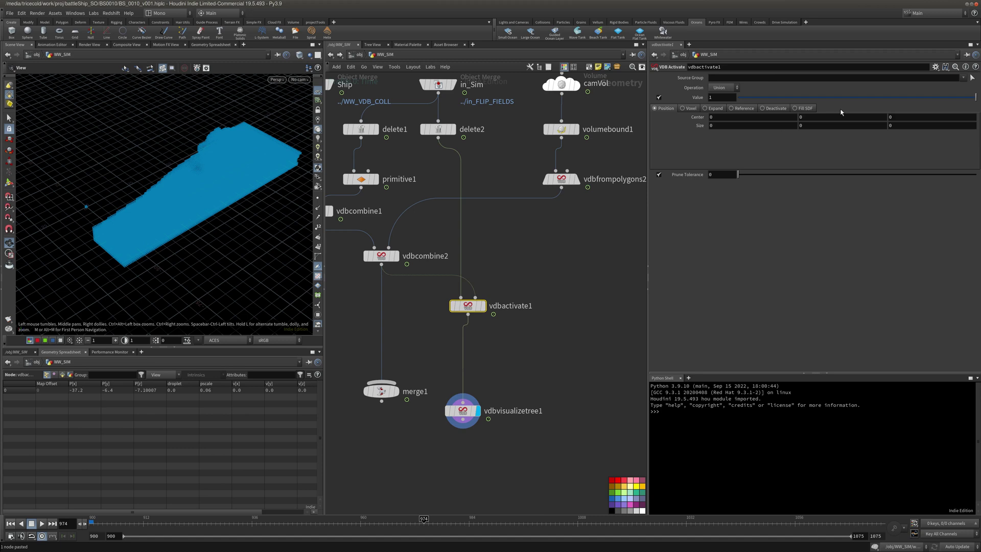
pyautogui.click(963, 77)
pyautogui.click(915, 109)
pyautogui.click(745, 109)
pyautogui.click(964, 118)
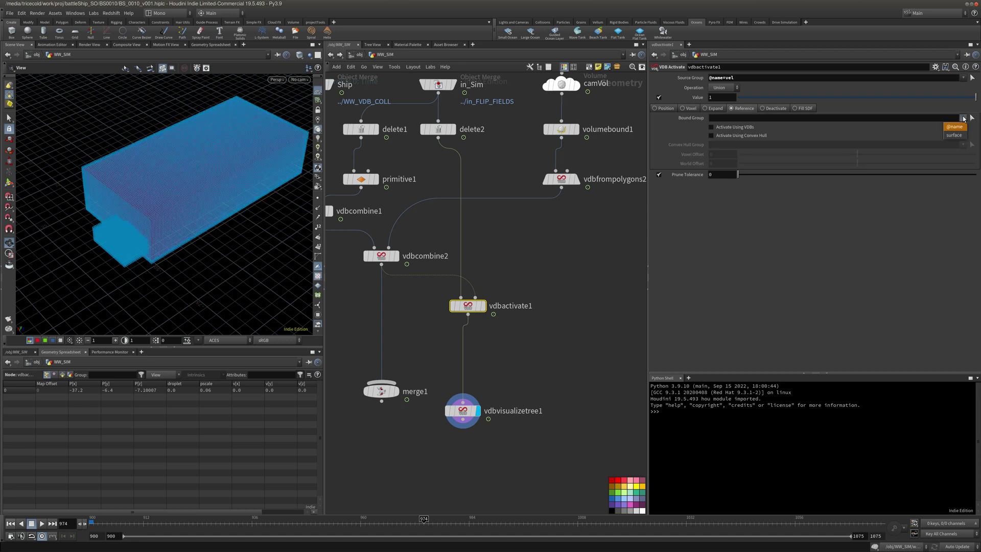
pyautogui.click(781, 152)
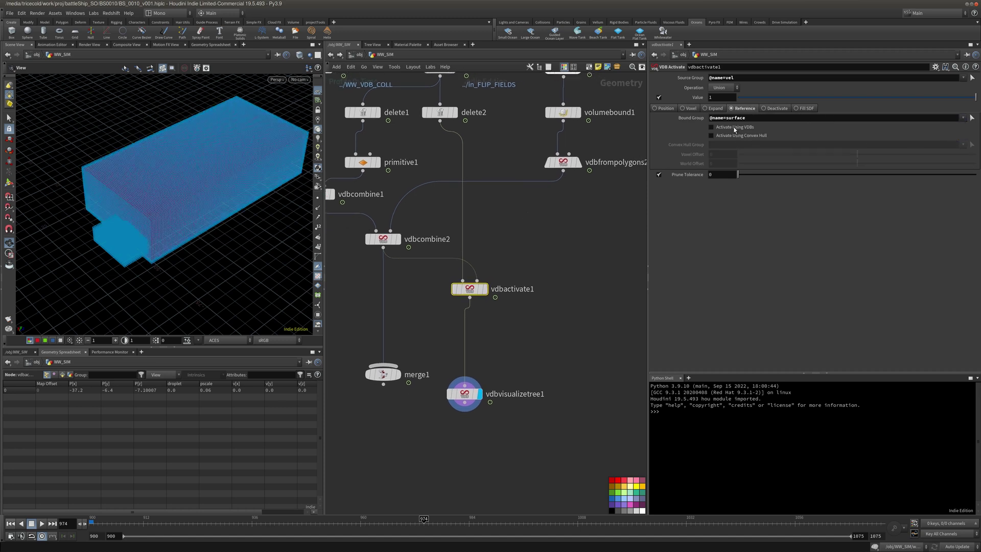
pyautogui.moveTo(153, 207); pyautogui.dragTo(248, 204)
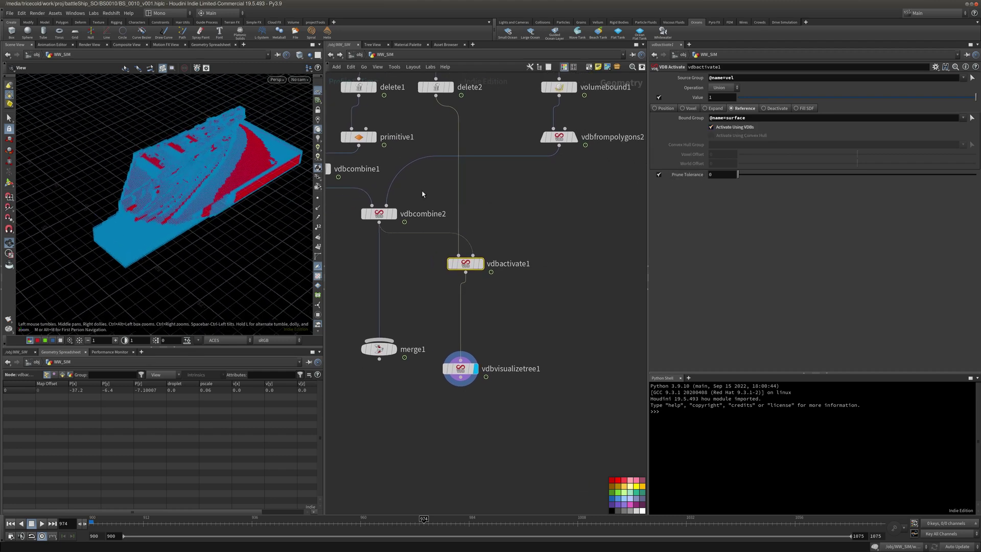
# Set vdbactivate1's operation to Intersect and inspect the restricted velocity voxels from several angles
pyautogui.click(723, 87)
pyautogui.click(722, 99)
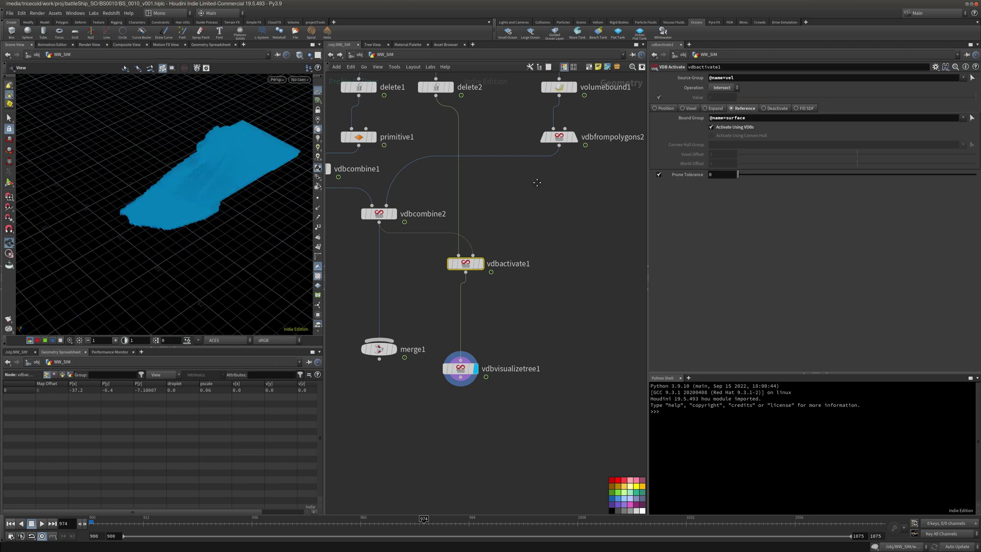
pyautogui.moveTo(177, 193); pyautogui.dragTo(243, 182, button='right')
pyautogui.moveTo(243, 182); pyautogui.dragTo(224, 157)
pyautogui.moveTo(223, 157); pyautogui.dragTo(258, 158, button='right')
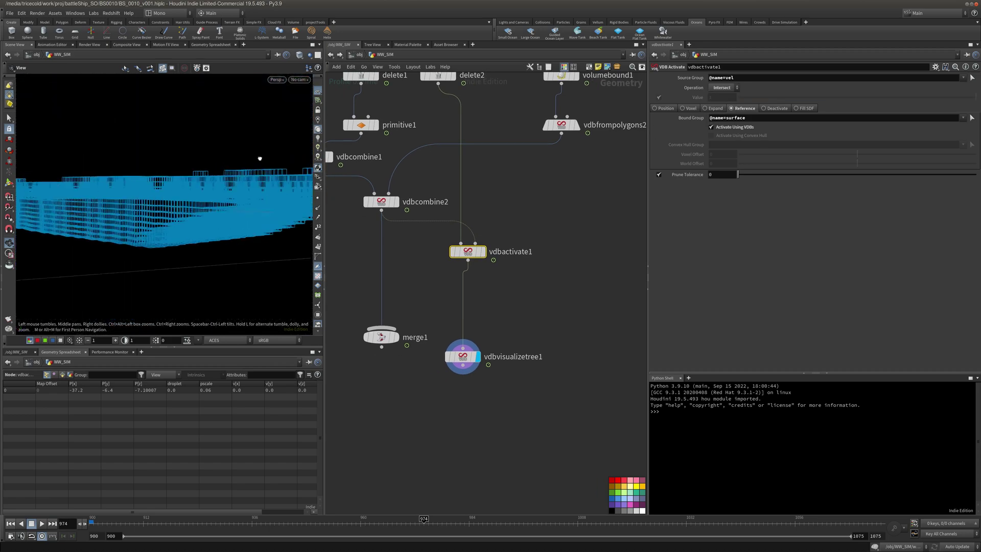
pyautogui.moveTo(258, 158)
pyautogui.mouseDown()
pyautogui.moveTo(206, 198)
pyautogui.moveTo(250, 166)
pyautogui.mouseUp()
# Display vdbcombine2 and vdbactivate1 in turn to compare their outputs, moving merge1 further down
pyautogui.moveTo(427, 304); pyautogui.dragTo(436, 313, button='middle')
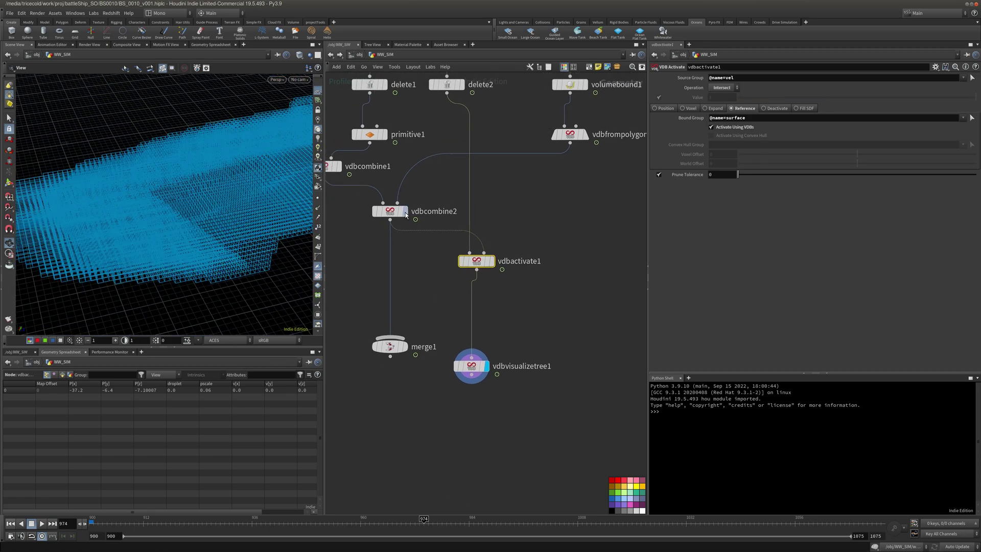
pyautogui.click(405, 212)
pyautogui.click(394, 213)
pyautogui.moveTo(249, 249); pyautogui.dragTo(204, 262, button='right')
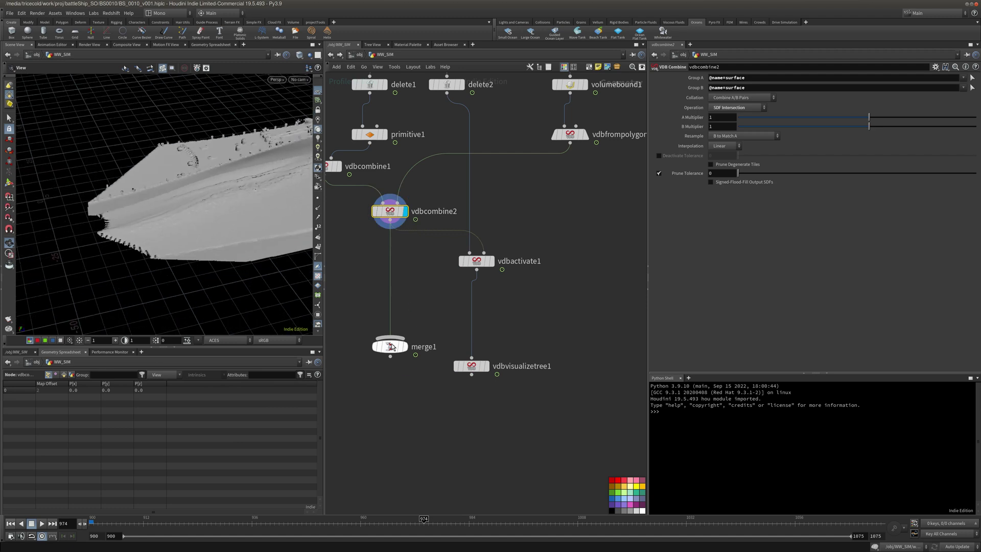
pyautogui.moveTo(394, 344); pyautogui.dragTo(394, 375)
pyautogui.click(489, 262)
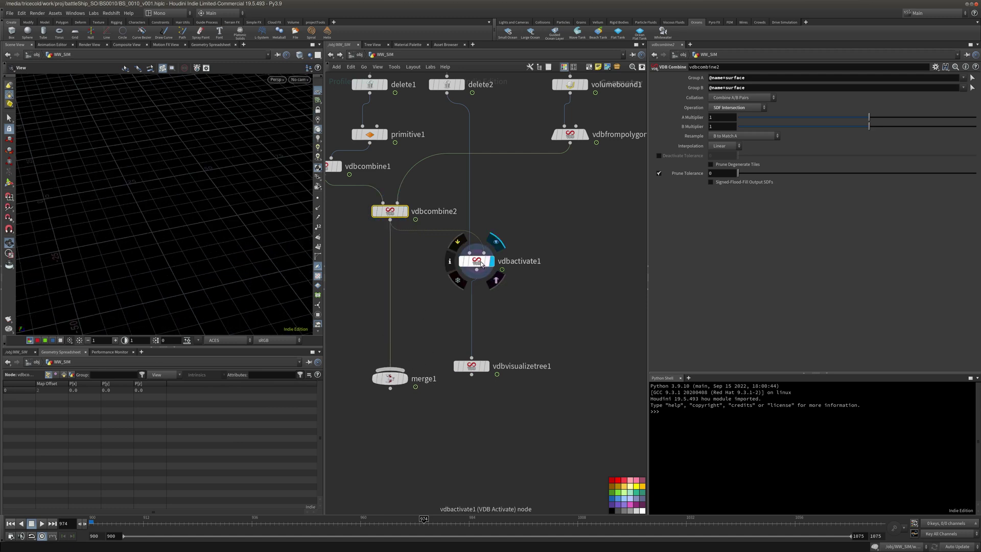
pyautogui.click(477, 262)
pyautogui.middleClick(473, 262)
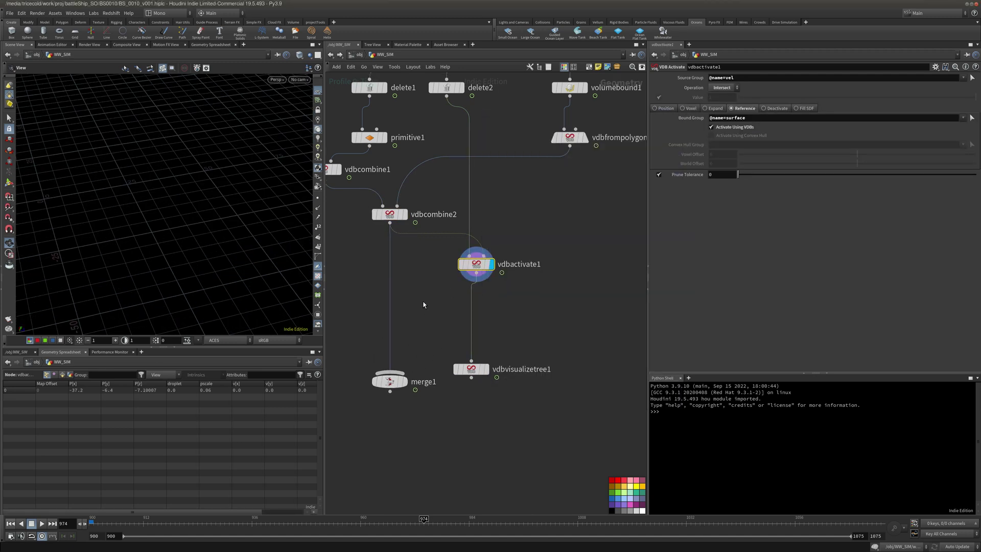
# Insert a Merge node on the wire between vdbcombine2 and merge1 and connect vdbactivate1 to it as second input
pyautogui.press('Tab')
pyautogui.write('mer')
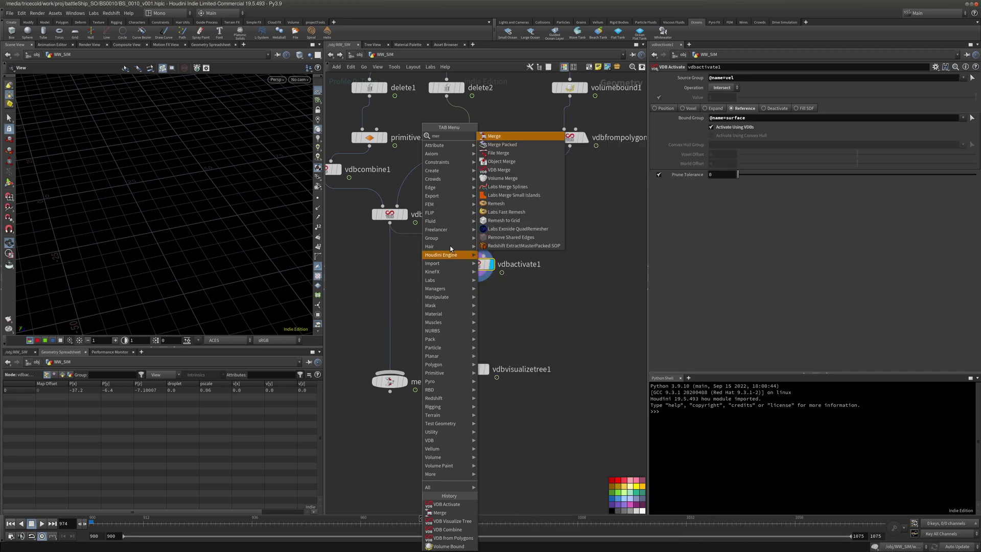
pyautogui.click(495, 136)
pyautogui.click(390, 301)
pyautogui.moveTo(390, 297); pyautogui.dragTo(477, 274)
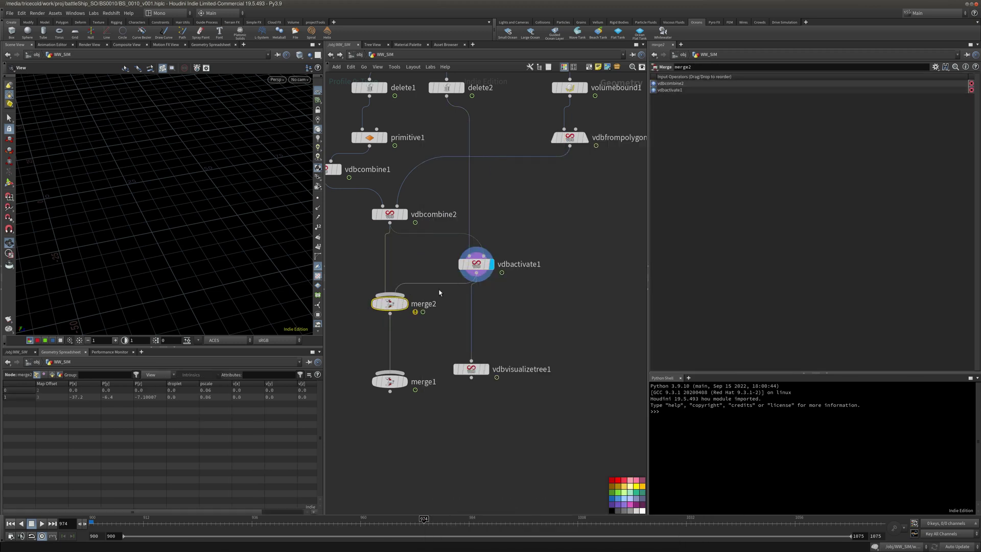
# Display merge2, wire its output into vdbvisualizetree1, and display the visualizer to examine the merged VDBs
pyautogui.click(404, 304)
pyautogui.moveTo(392, 315); pyautogui.dragTo(471, 360)
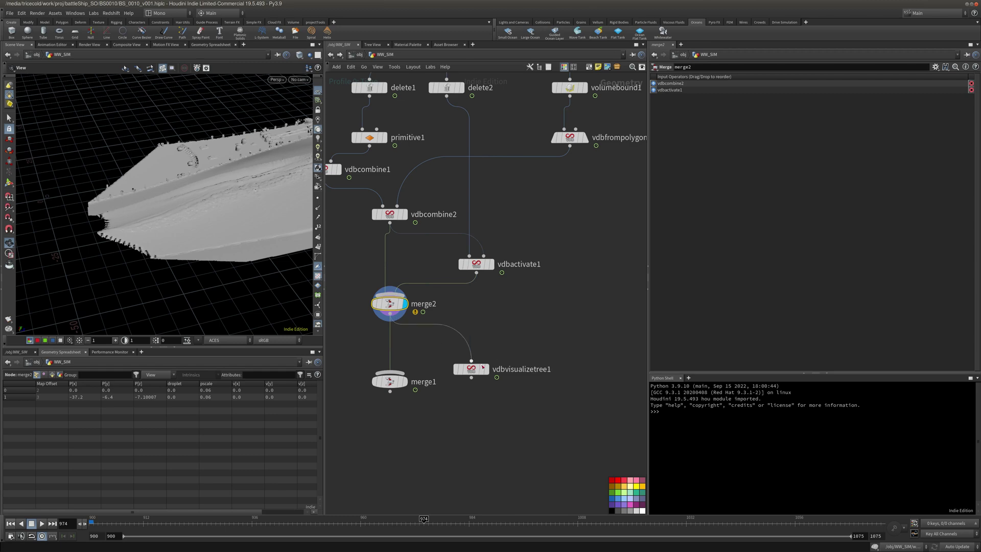
pyautogui.click(486, 370)
pyautogui.moveTo(218, 213); pyautogui.dragTo(178, 258)
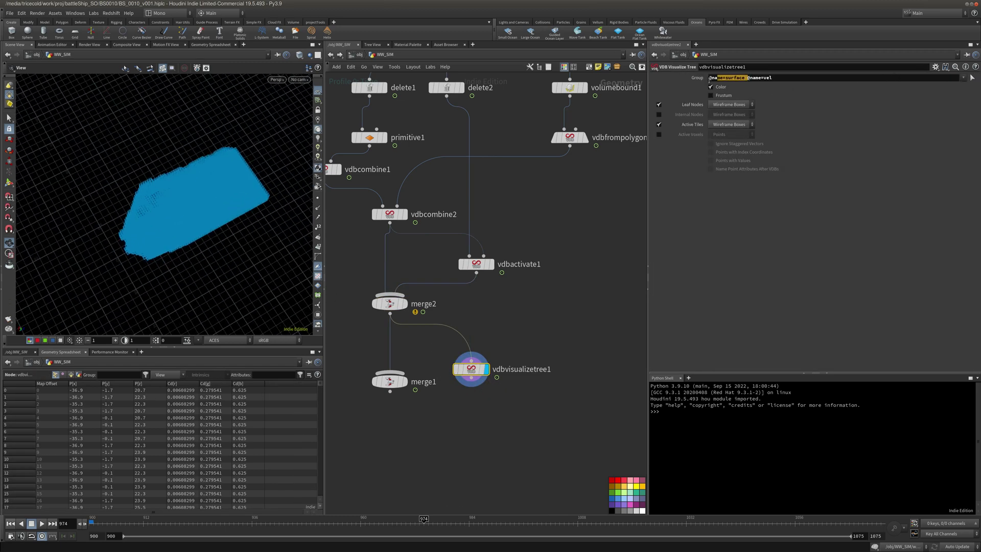
pyautogui.moveTo(710, 79); pyautogui.dragTo(707, 80)
pyautogui.press('BackSpace')
pyautogui.click(578, 211)
pyautogui.moveTo(540, 209); pyautogui.dragTo(543, 180, button='middle')
pyautogui.keyDown('alt'); pyautogui.moveTo(112, 228); pyautogui.dragTo(196, 190, button='right'); pyautogui.keyUp('alt')
pyautogui.keyDown('alt'); pyautogui.moveTo(197, 190); pyautogui.dragTo(214, 180); pyautogui.keyUp('alt')
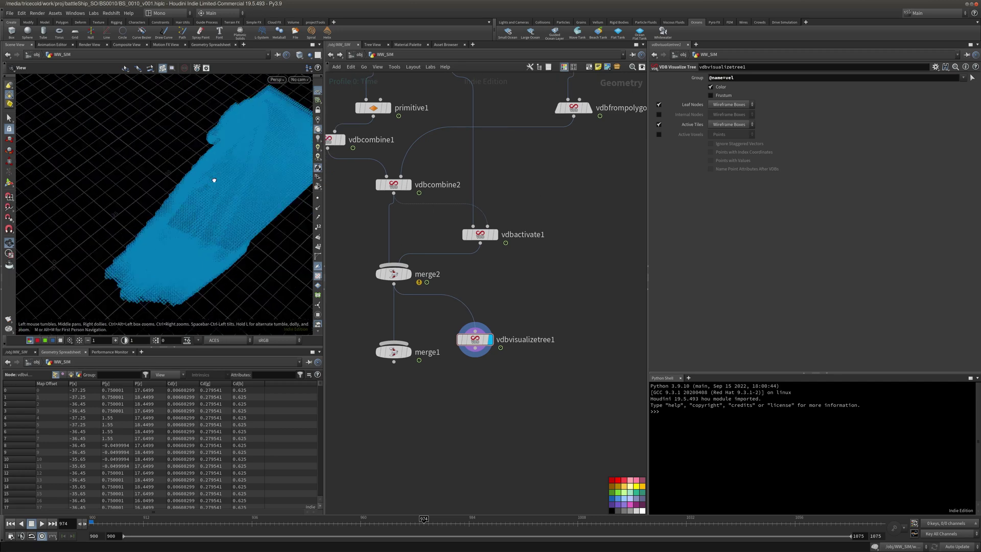
pyautogui.press('Delete')
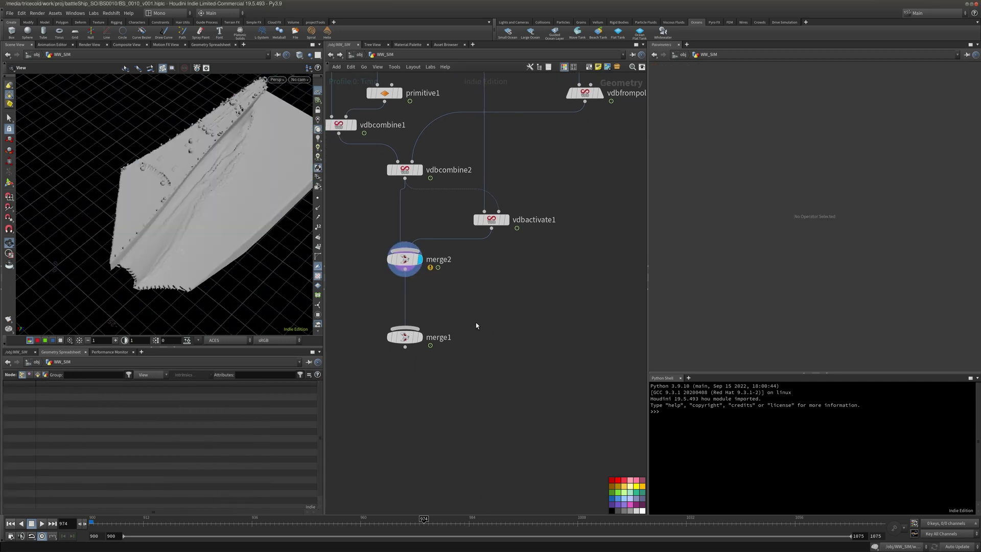
# Insert an Attribute Delete node between merge2 and merge1
pyautogui.press('Tab')
pyautogui.write('attrd')
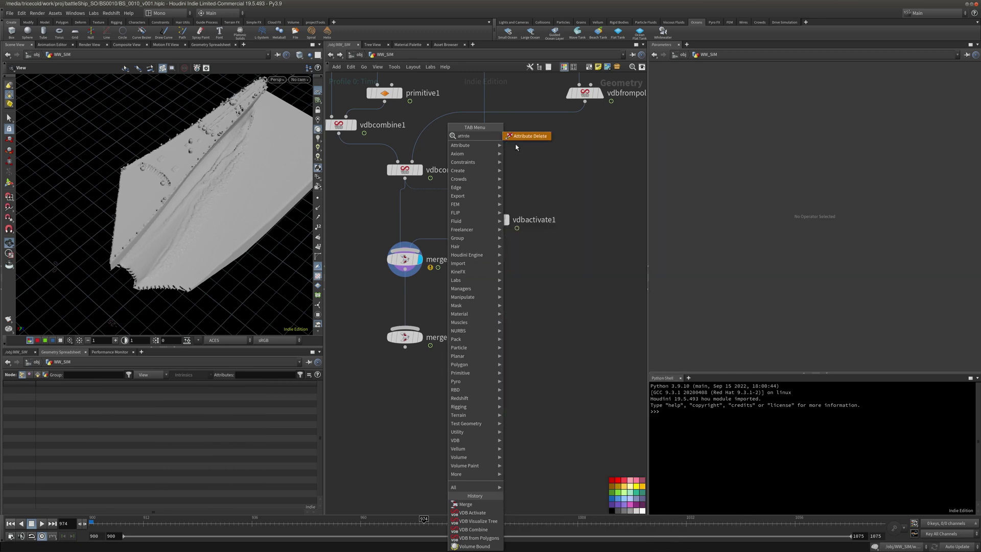
pyautogui.press('Return')
pyautogui.click(407, 300)
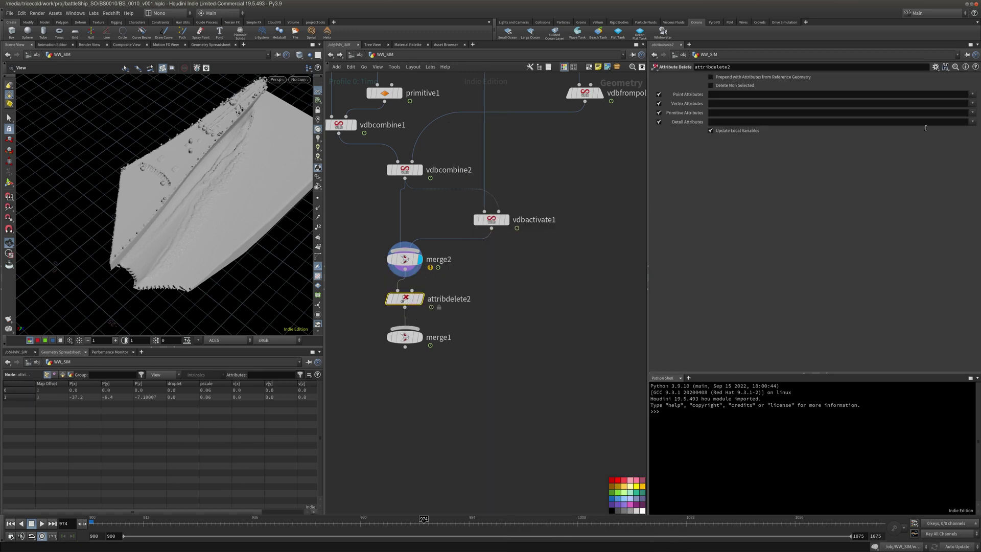
# Set attribdelete2 to remove all detail attributes (*), the dopobject primitive attribute, and all point attributes (*)
pyautogui.click(974, 123)
pyautogui.click(805, 123)
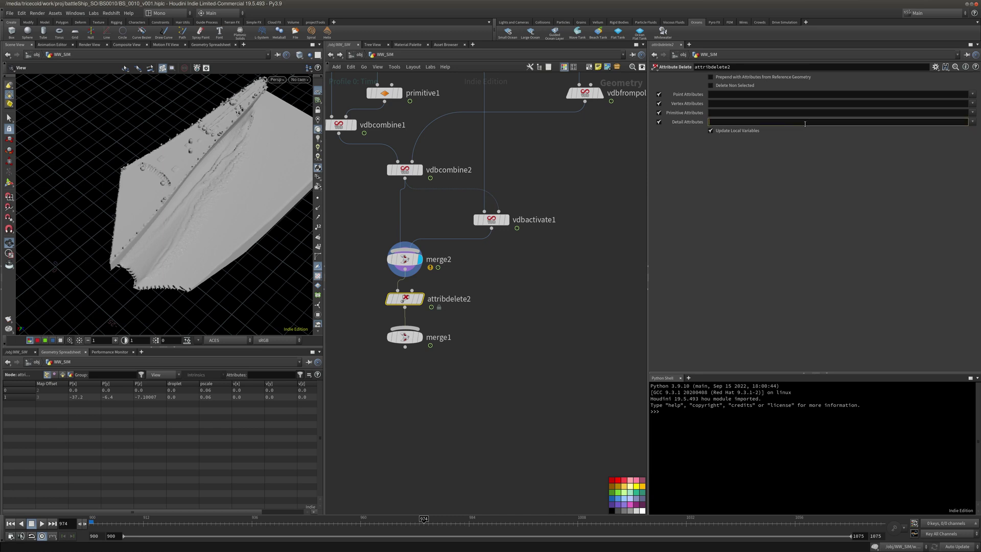
pyautogui.write('*')
pyautogui.press('Return')
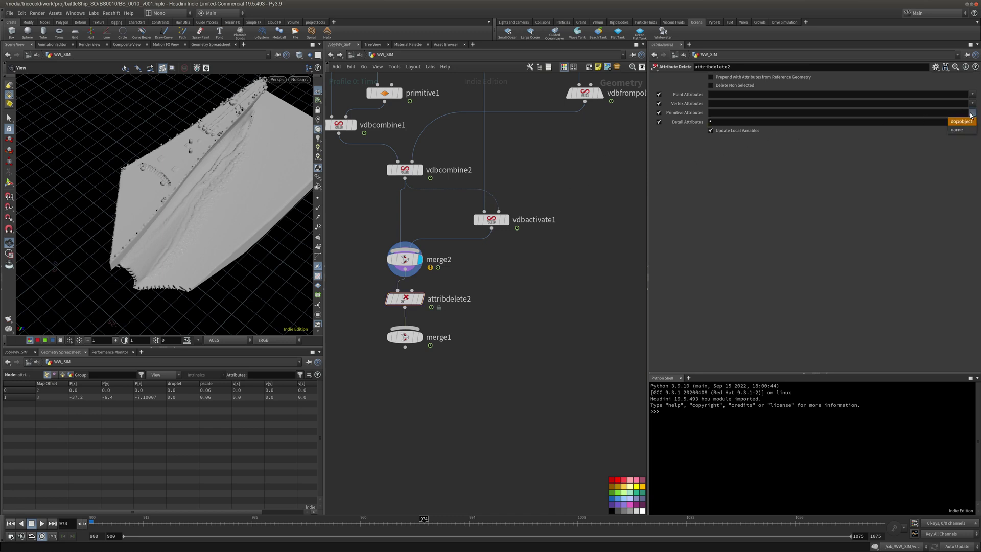
pyautogui.click(968, 123)
pyautogui.click(973, 94)
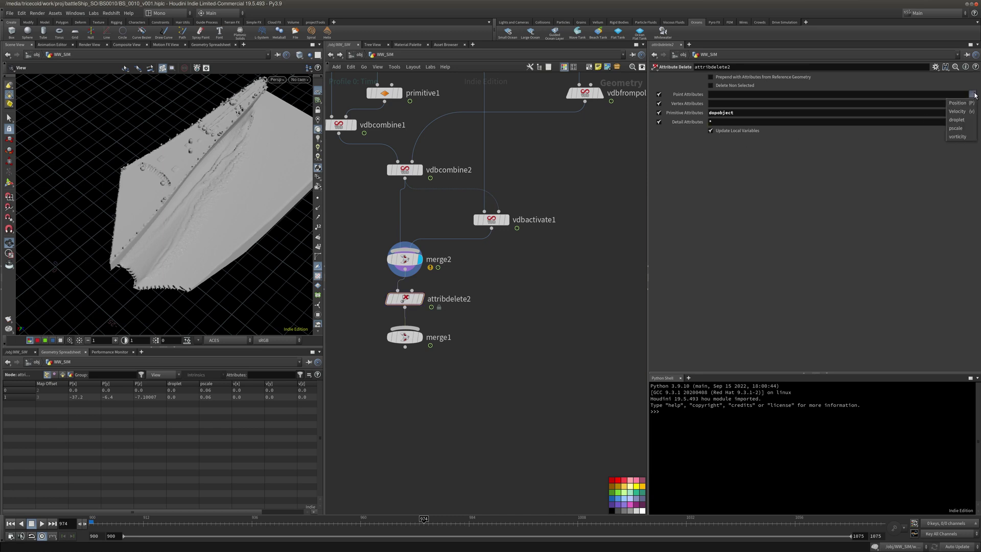
pyautogui.click(860, 96)
pyautogui.write('*')
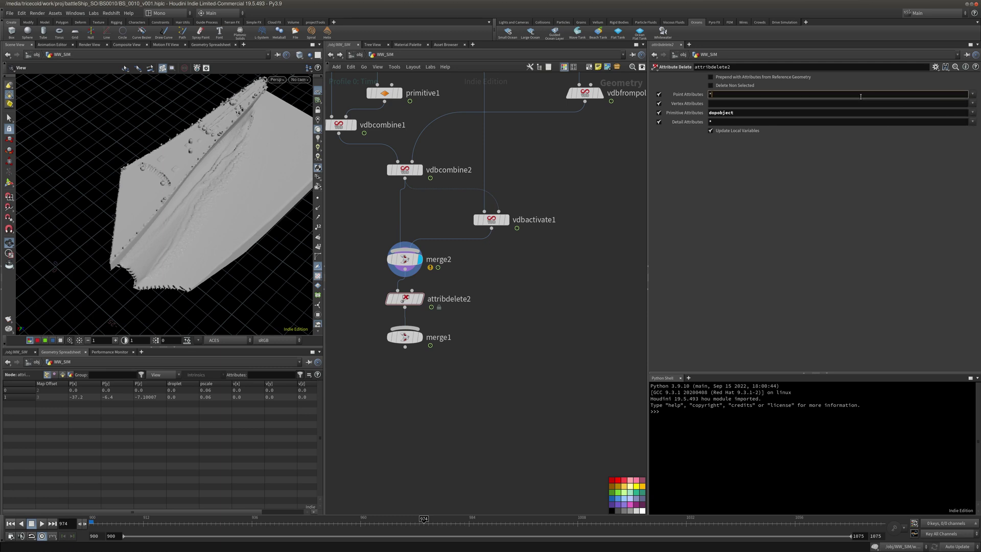
pyautogui.press('Return')
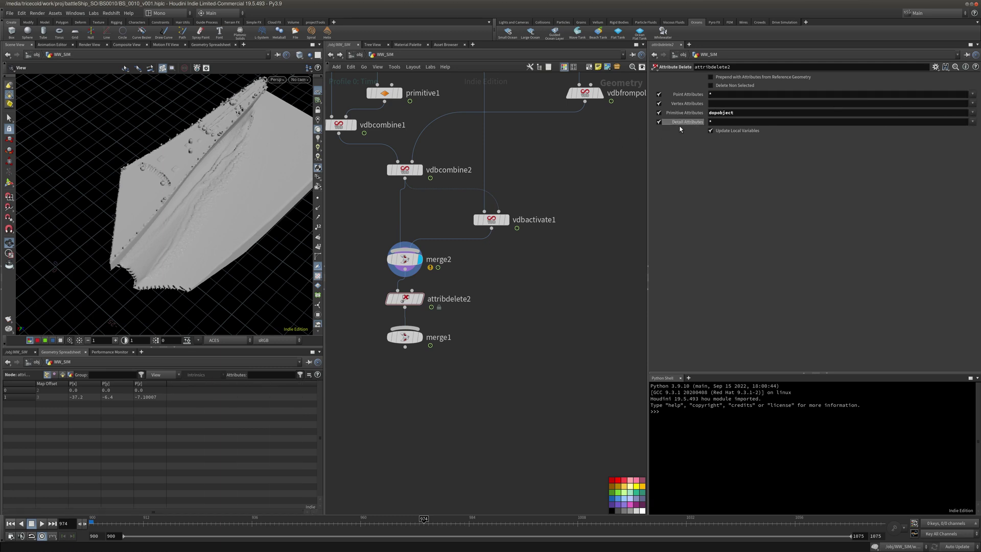
# Display attribdelete2, check its node info, and delete merge1
pyautogui.middleClick(407, 301)
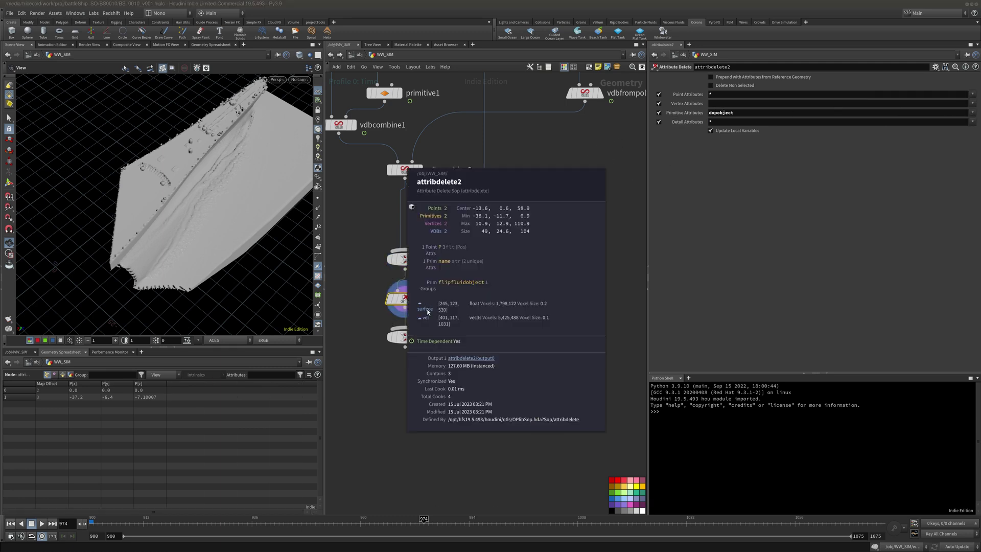
pyautogui.press('Delete')
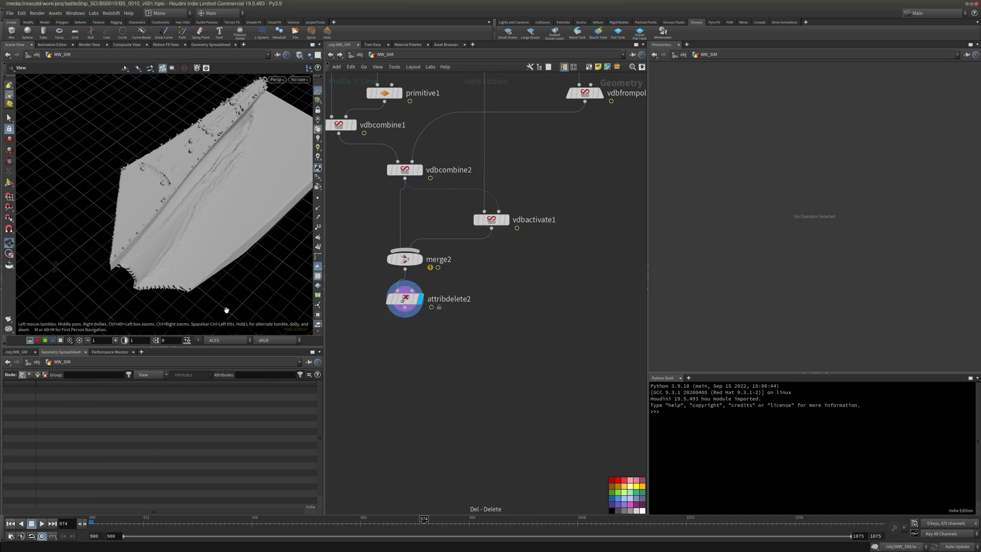
# Move the mist_Solver node down until it is level with attribdelete2
pyautogui.moveTo(443, 348); pyautogui.dragTo(484, 375, button='middle')
pyautogui.scroll(-5, 536, 323)
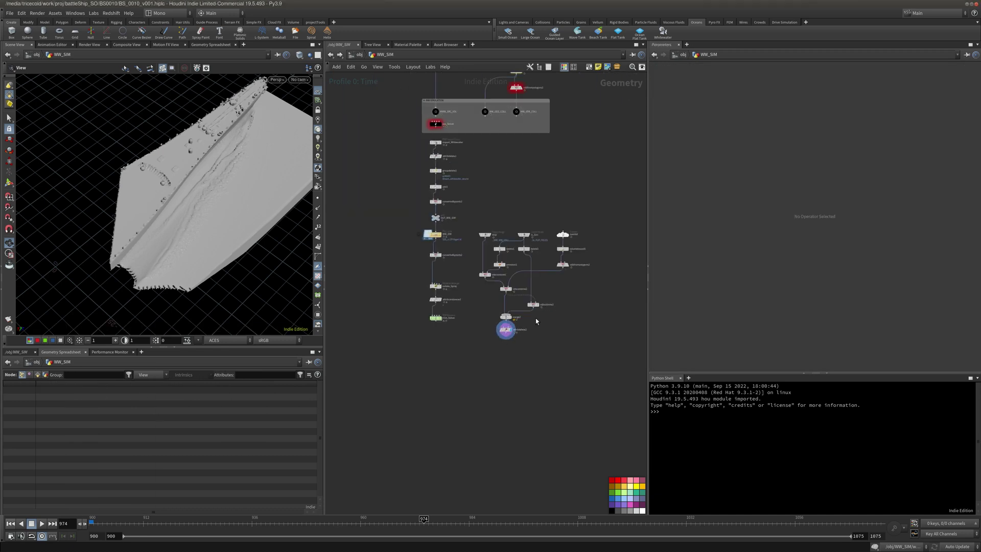
pyautogui.moveTo(561, 311); pyautogui.dragTo(534, 322, button='middle')
pyautogui.scroll(2, 534, 322)
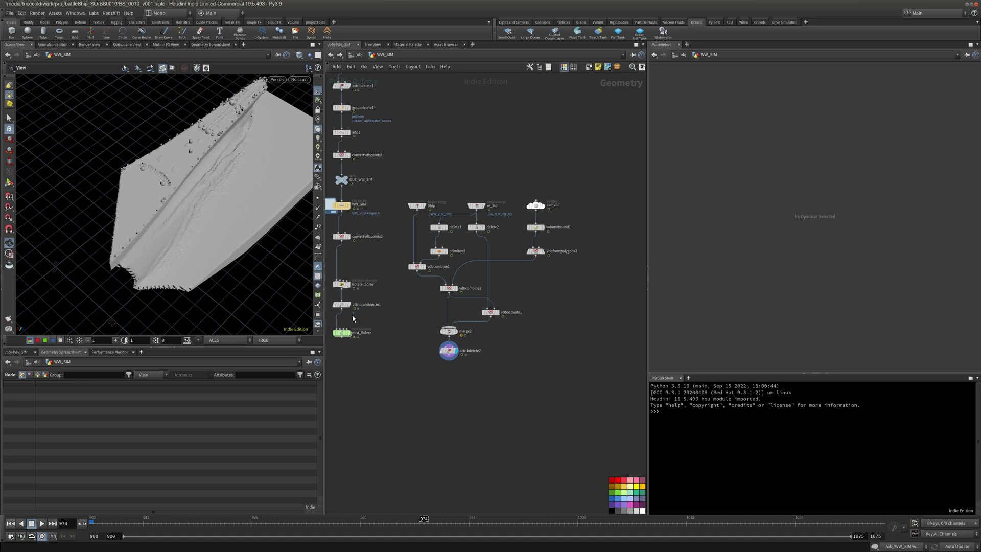
pyautogui.moveTo(343, 337); pyautogui.dragTo(343, 354)
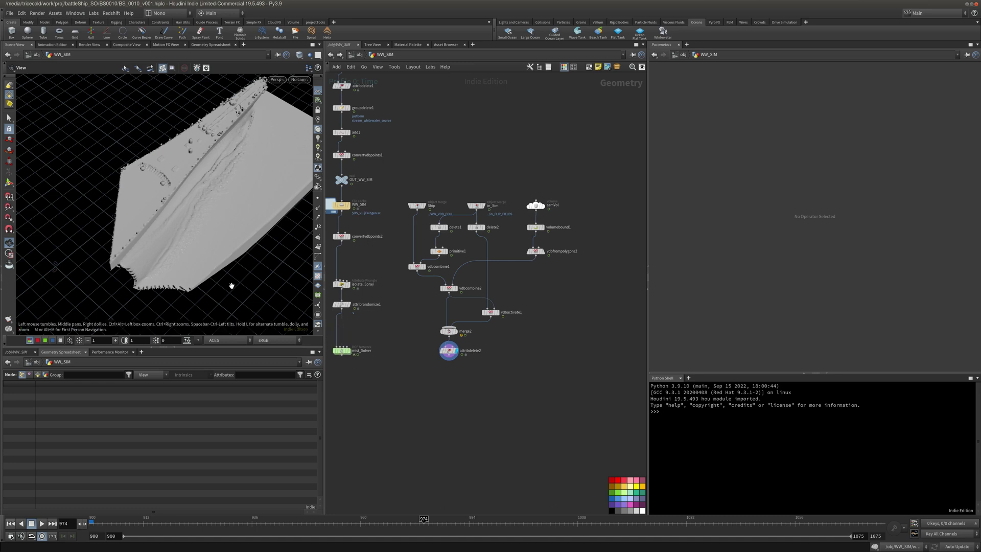
pyautogui.moveTo(158, 245); pyautogui.dragTo(171, 196)
pyautogui.moveTo(114, 216); pyautogui.dragTo(281, 238)
pyautogui.moveTo(415, 300); pyautogui.dragTo(409, 237, button='middle')
pyautogui.scroll(2, 409, 269)
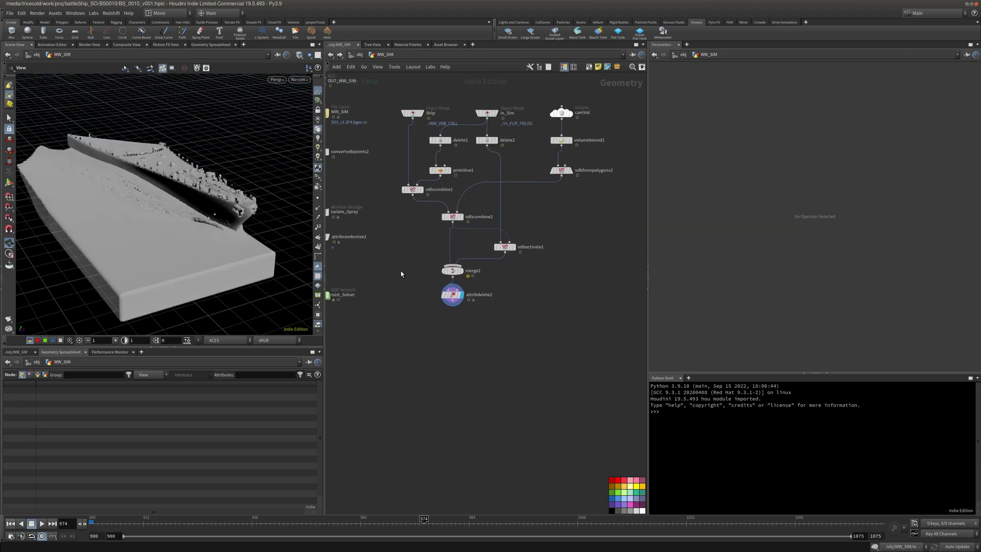
pyautogui.moveTo(404, 275); pyautogui.dragTo(406, 267, button='middle')
pyautogui.press('Tab')
pyautogui.write('fi')
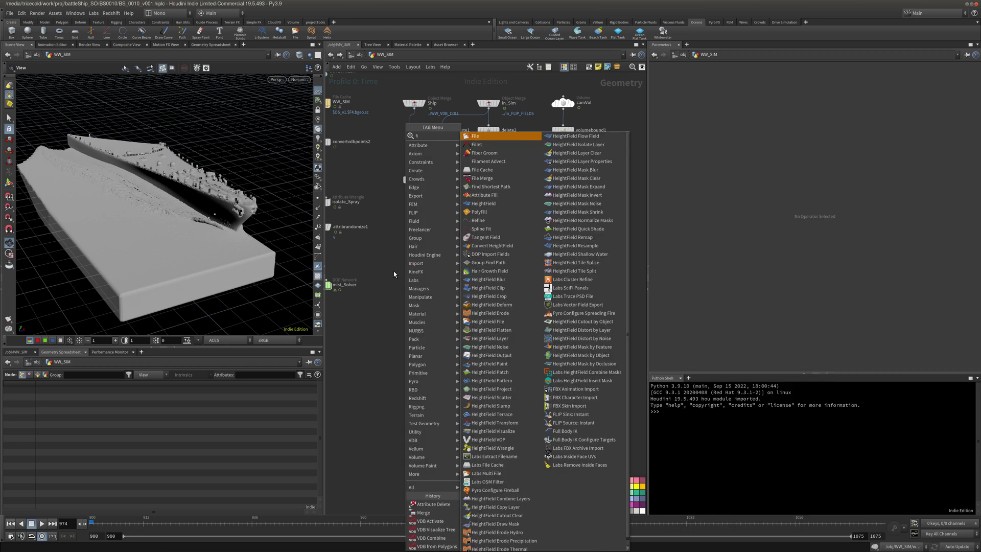
pyautogui.click(361, 309)
# Add a Null node below attribdelete2 and name it OUT_SPRAY_SDF
pyautogui.press('Tab')
pyautogui.write('nu')
pyautogui.press('Return')
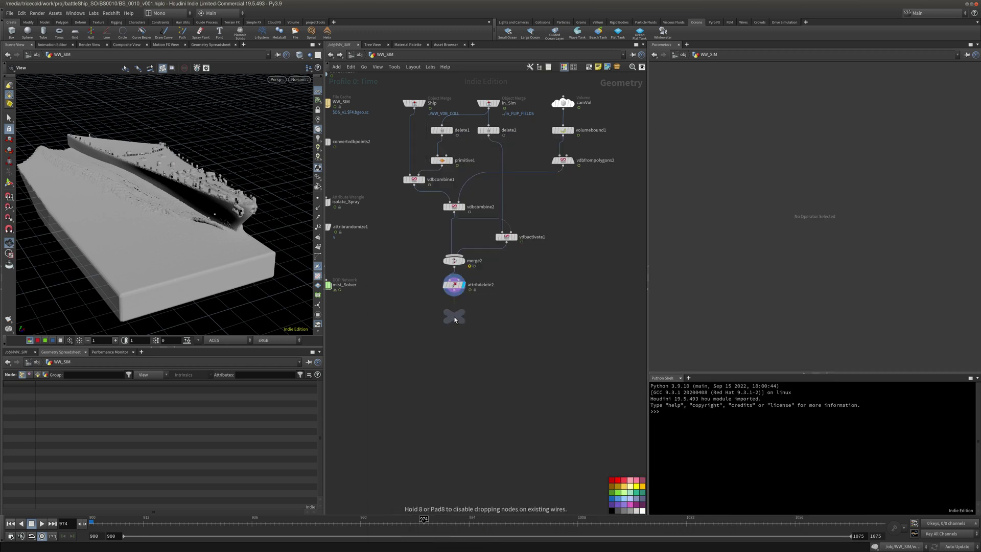
pyautogui.click(454, 316)
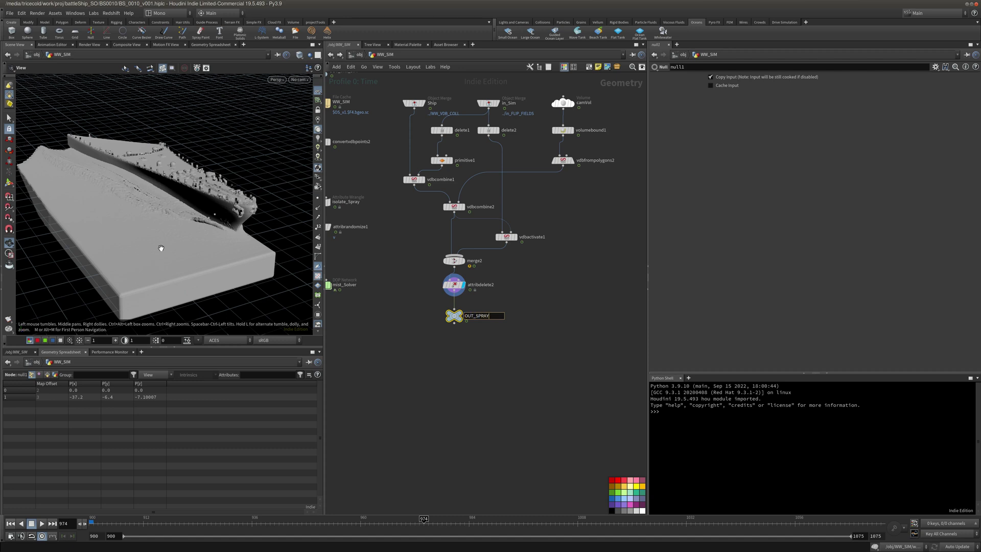
pyautogui.write('DF')
pyautogui.press('Return')
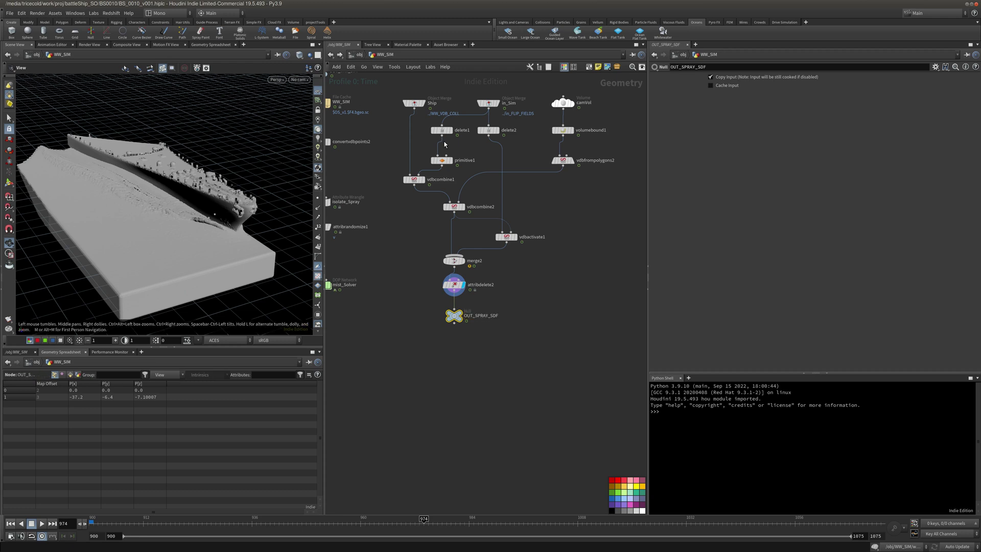
# Add a File Cache node below OUT_SPRAY_SDF and name it SPRAY_SDF
pyautogui.press('Tab')
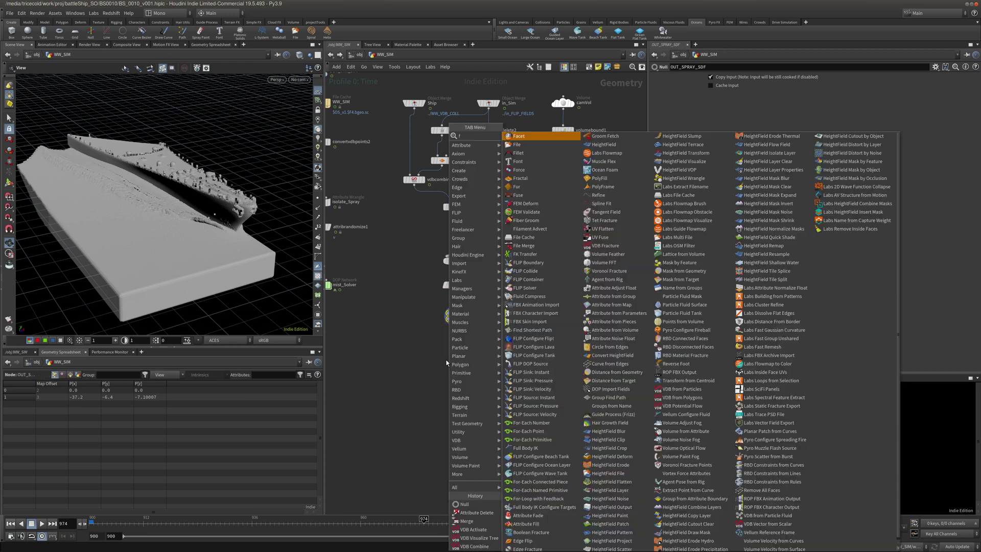
pyautogui.write('fileca')
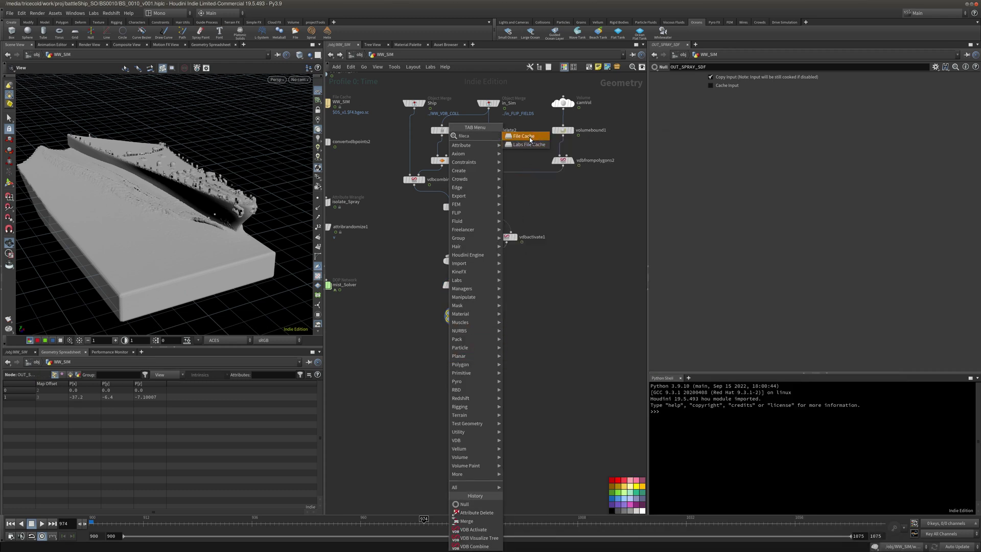
pyautogui.press('Return')
pyautogui.click(455, 348)
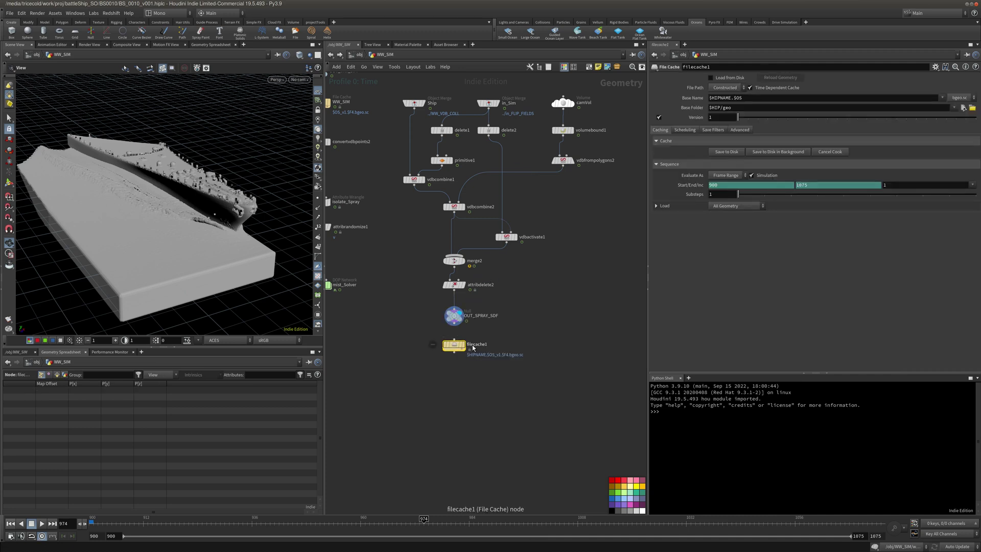
pyautogui.doubleClick(478, 316)
pyautogui.moveTo(476, 317)
pyautogui.mouseDown()
pyautogui.moveTo(509, 319)
pyautogui.moveTo(398, 370)
pyautogui.mouseUp()
pyautogui.doubleClick(476, 344)
pyautogui.write('SPRAY_SDF')
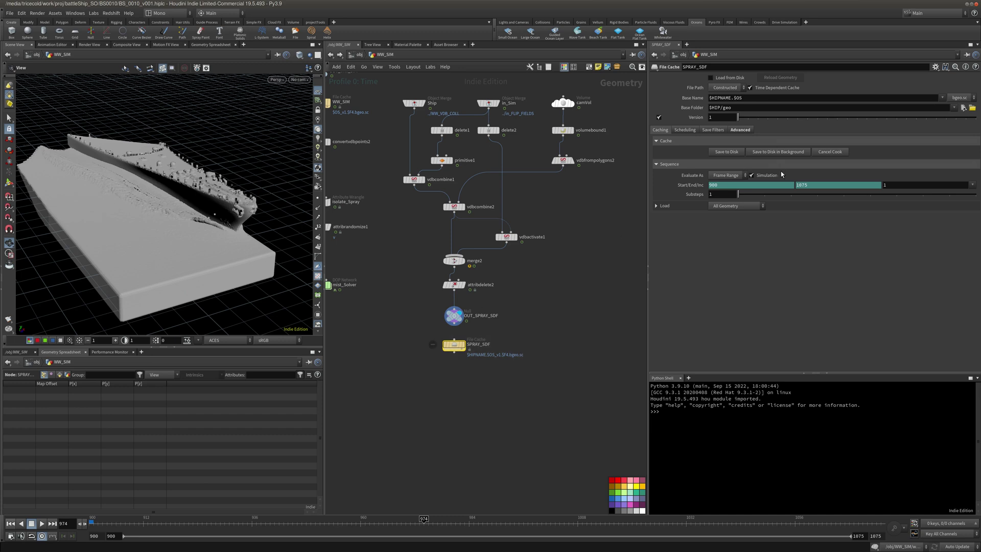
# Configure SPRAY_SDF with Simulation off, base name $OS, and Load from Disk on
pyautogui.click(768, 176)
pyautogui.moveTo(735, 99); pyautogui.dragTo(678, 100)
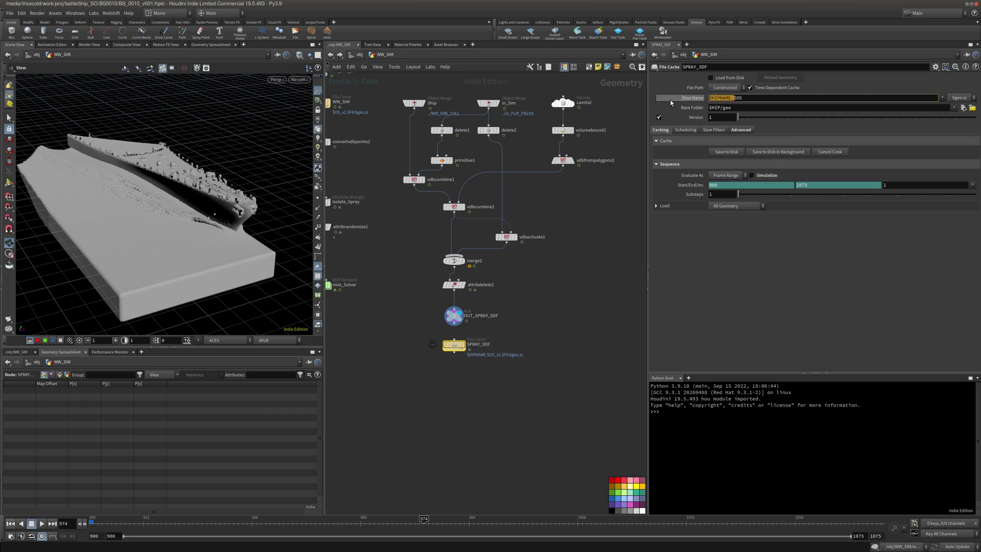
pyautogui.press('BackSpace')
pyautogui.click(719, 79)
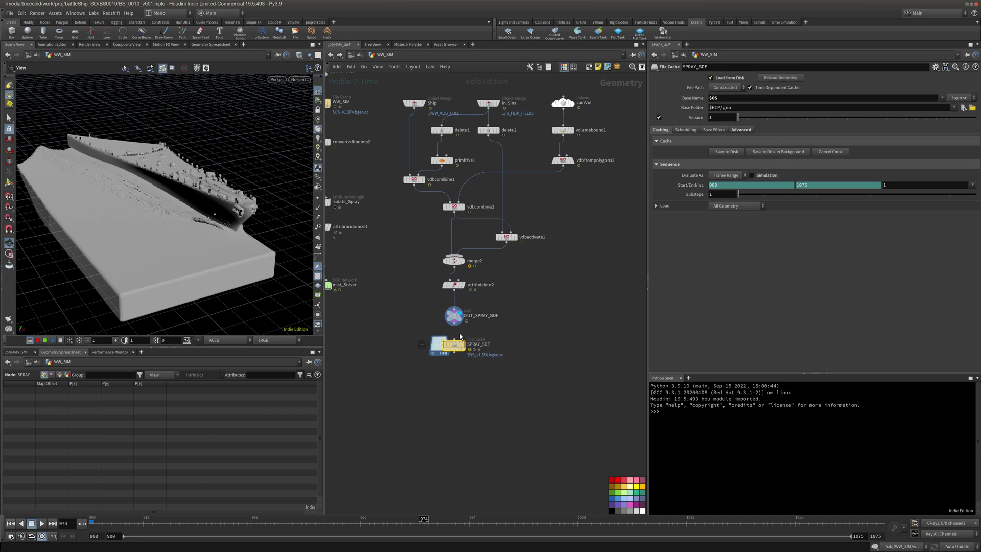
pyautogui.click(358, 56)
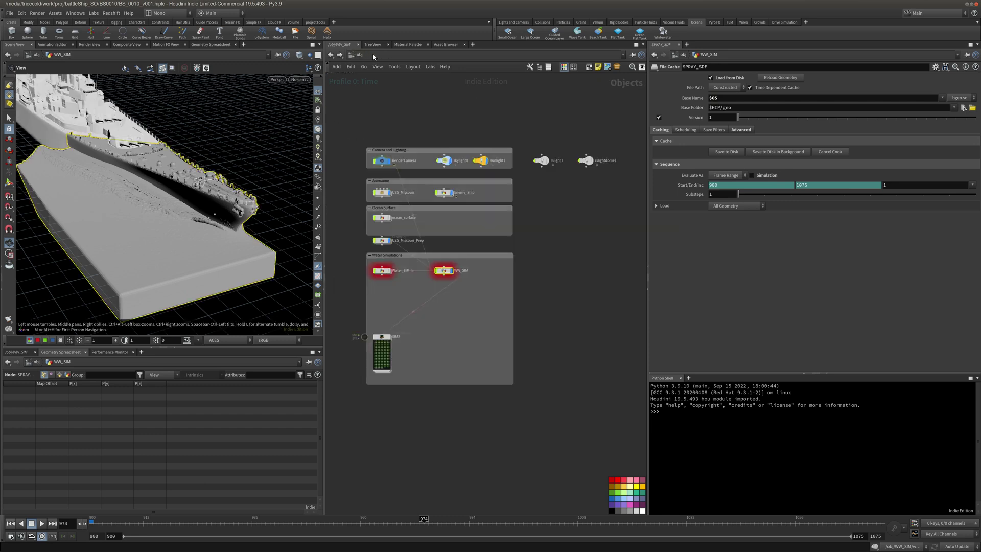
pyautogui.click(361, 55)
pyautogui.click(392, 102)
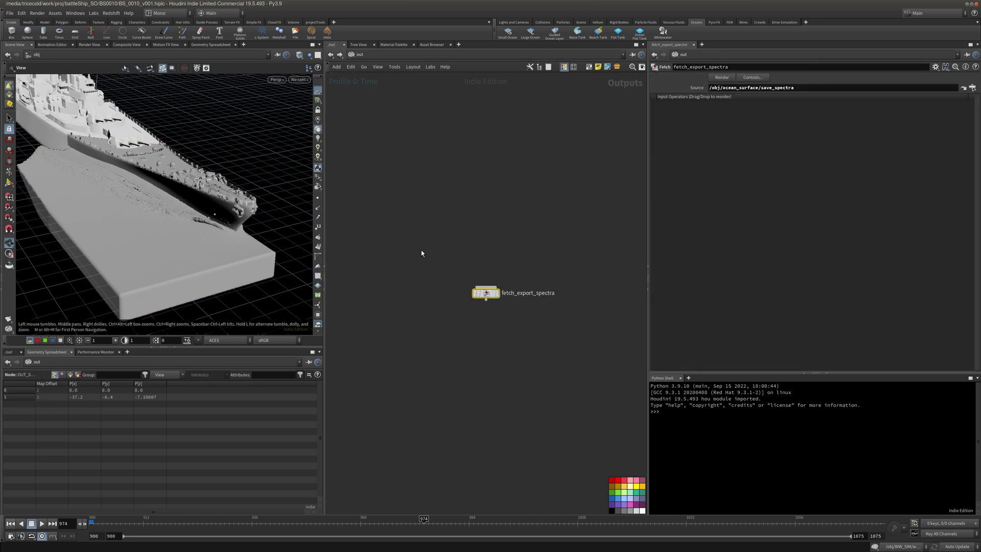
pyautogui.click(389, 55)
pyautogui.click(415, 93)
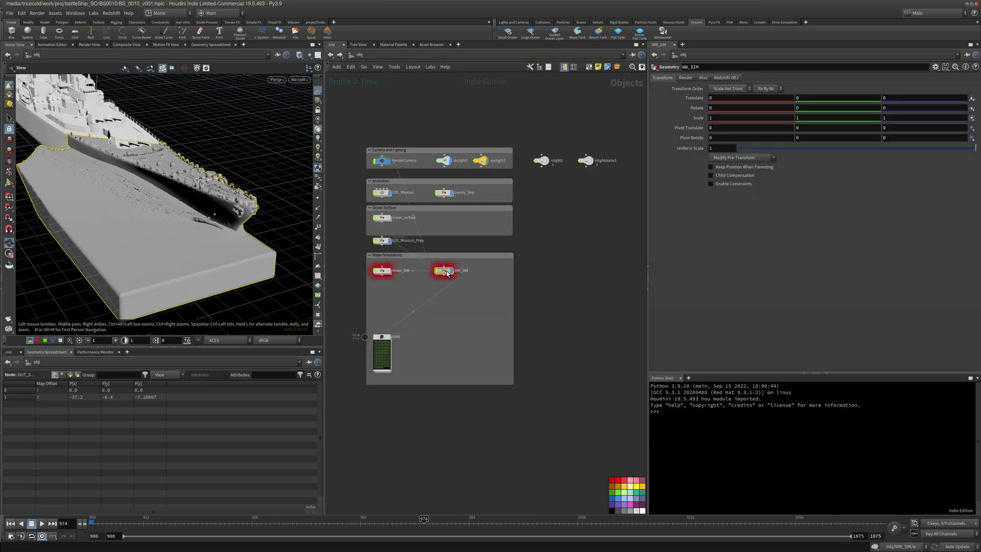
# Open the SIMS task network from the object level
pyautogui.click(360, 55)
pyautogui.doubleClick(386, 336)
pyautogui.scroll(-5, 440, 358)
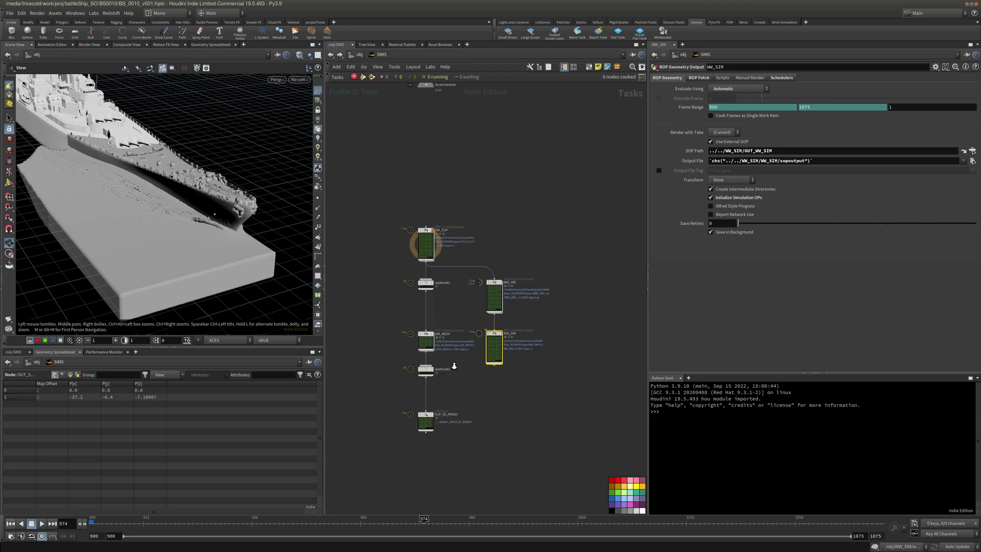
pyautogui.scroll(3, 515, 222)
pyautogui.moveTo(515, 222); pyautogui.dragTo(529, 195, button='middle')
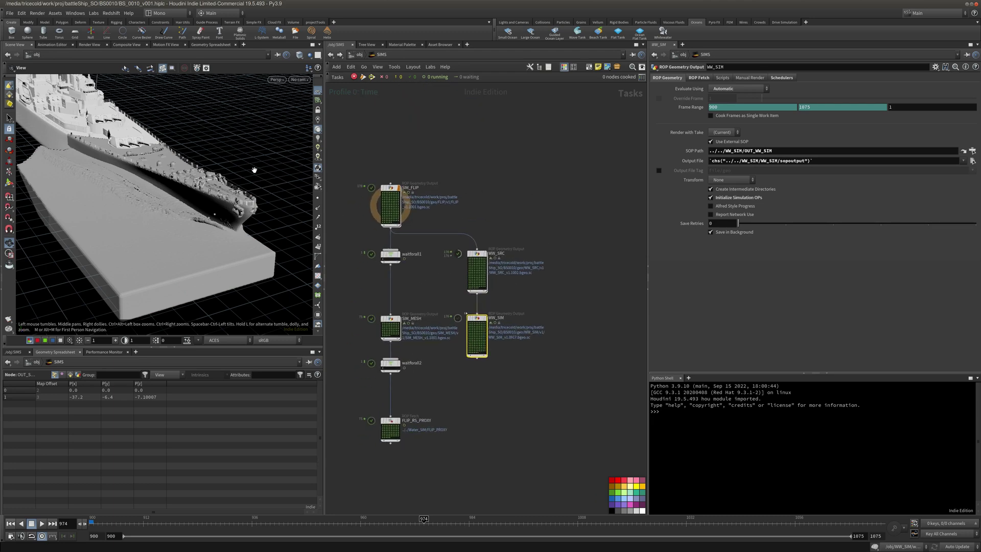
pyautogui.moveTo(91, 147); pyautogui.dragTo(140, 115)
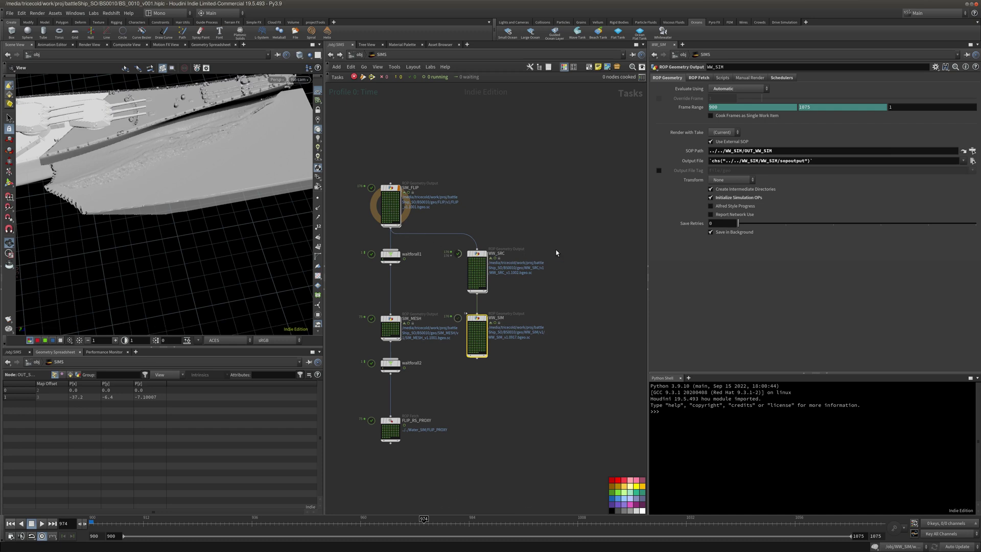
pyautogui.moveTo(557, 252); pyautogui.dragTo(584, 303)
pyautogui.moveTo(124, 184)
pyautogui.mouseDown()
pyautogui.moveTo(92, 196)
pyautogui.moveTo(154, 158)
pyautogui.moveTo(106, 178)
pyautogui.moveTo(118, 174)
pyautogui.mouseUp()
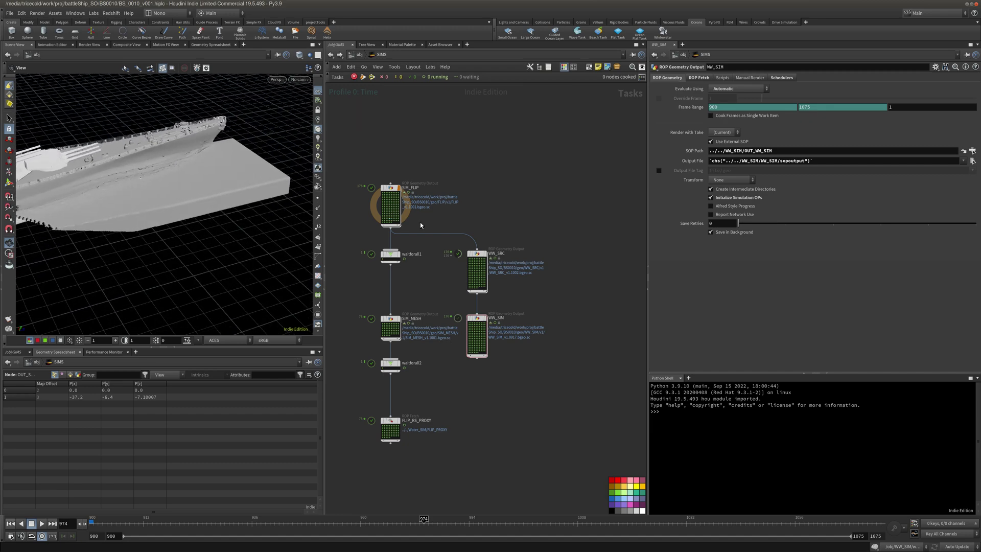
# Add a ROP Geometry Output node beside WW_SRC and name it MIST_SDF
pyautogui.moveTo(554, 257); pyautogui.dragTo(502, 219, button='middle')
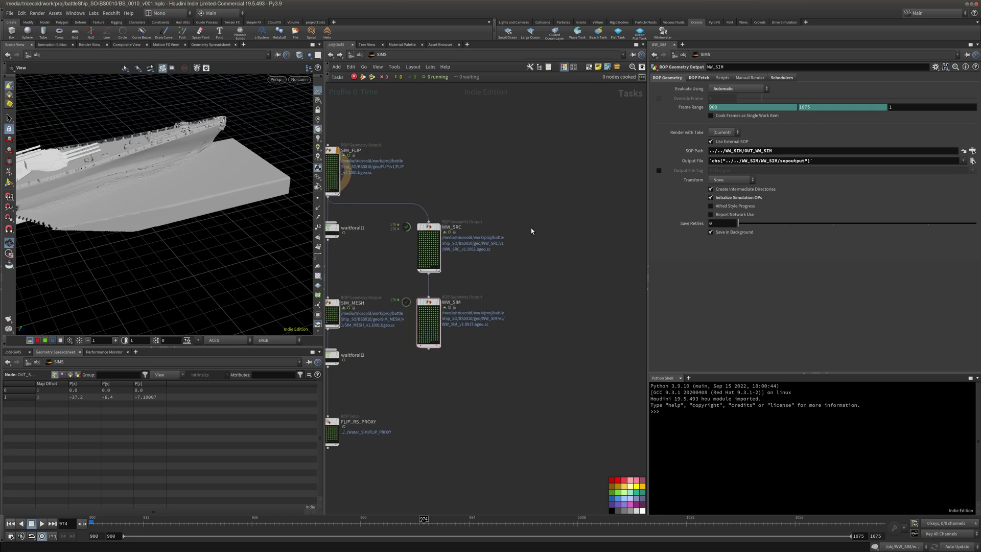
pyautogui.press('Tab')
pyautogui.write('rop')
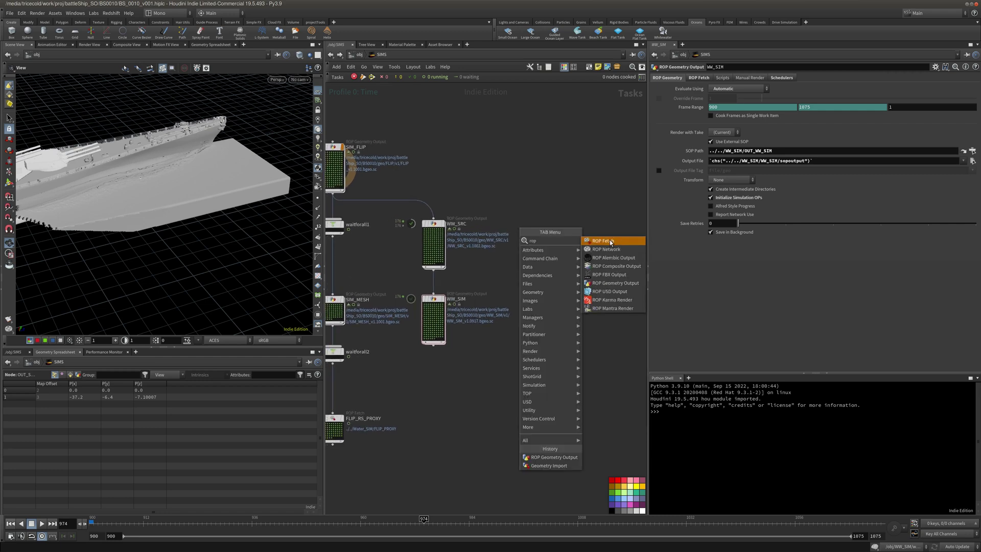
pyautogui.click(616, 284)
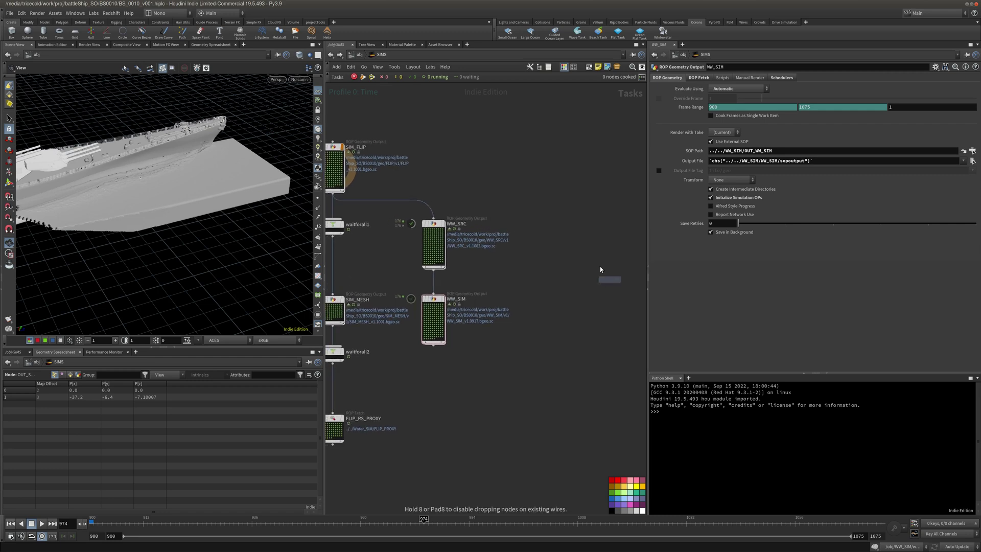
pyautogui.click(550, 231)
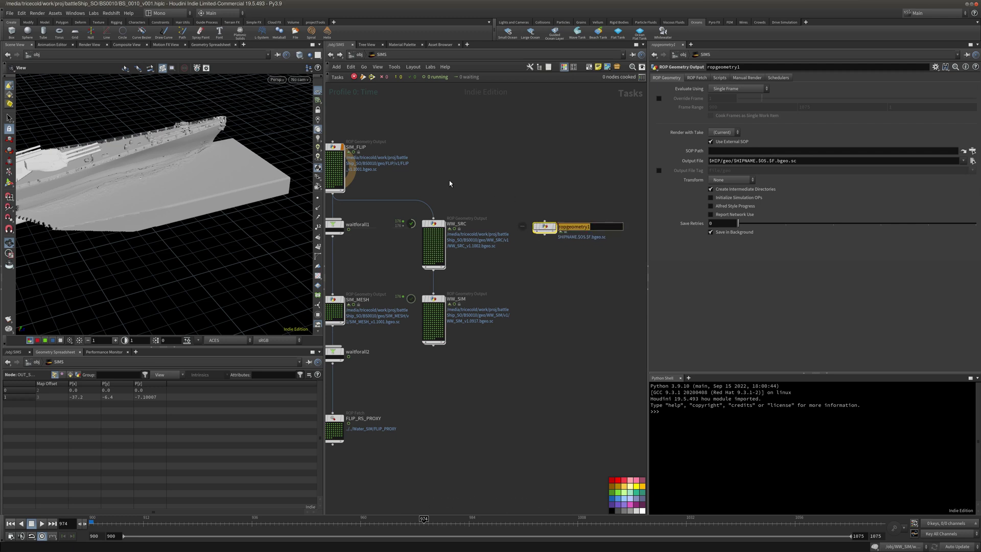
pyautogui.write('MIST_SDF')
pyautogui.press('Return')
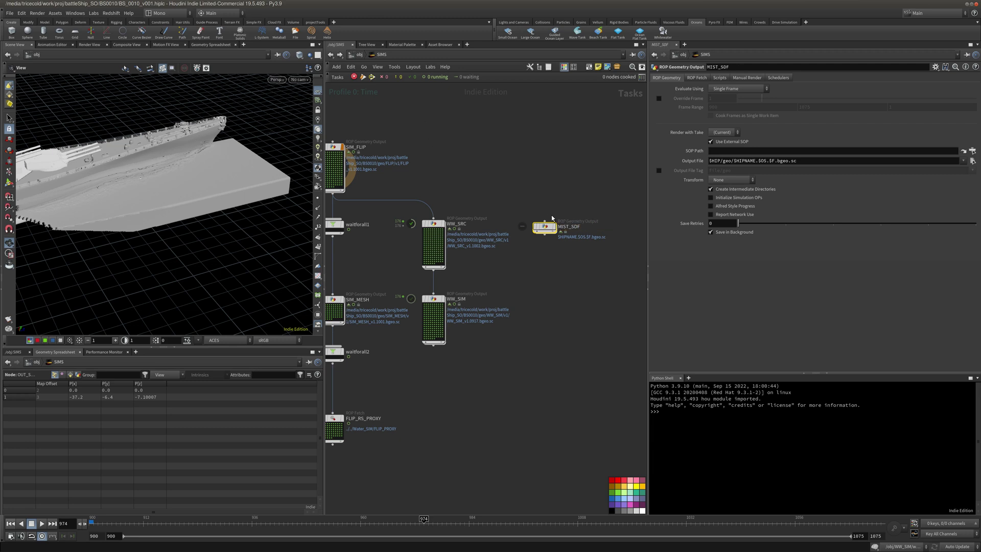
# Connect MIST_SDF's input to the SIM_FLIP output and set Evaluate Using to Automatic
pyautogui.moveTo(546, 221); pyautogui.dragTo(334, 194)
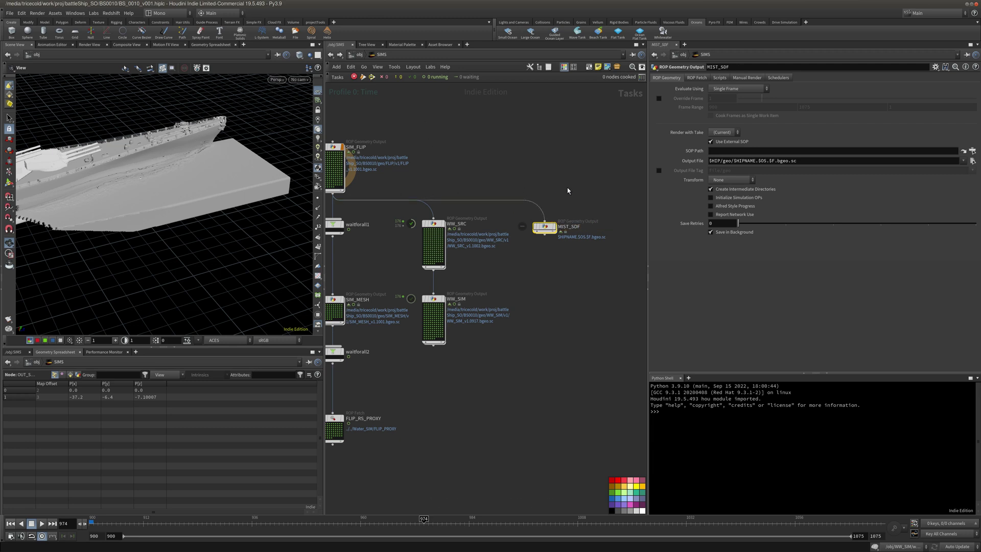
pyautogui.click(736, 88)
pyautogui.click(732, 113)
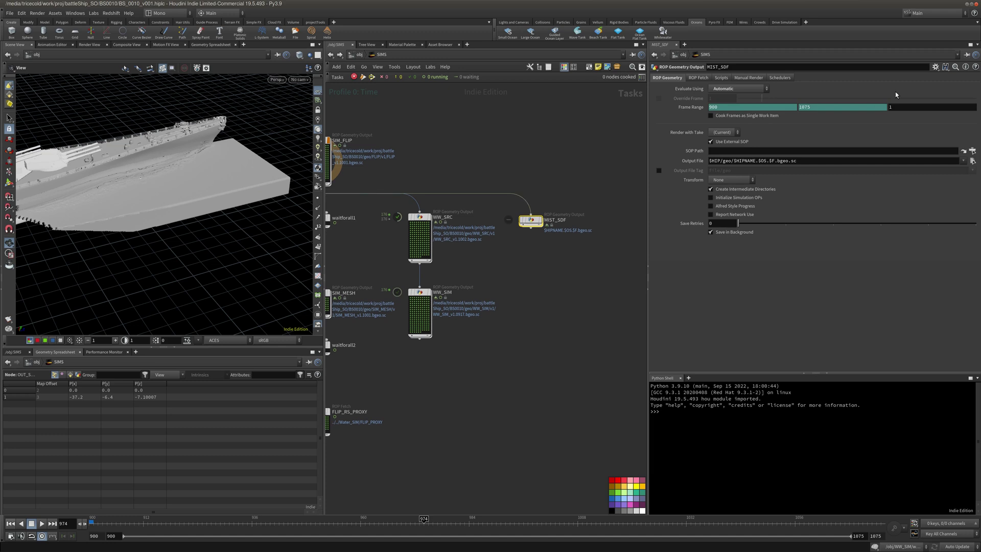
# Pin MIST_SDF's parameters and set its SOP Path to the OUT_SPRAY_SDF node in WW_SIM
pyautogui.click(967, 54)
pyautogui.click(360, 55)
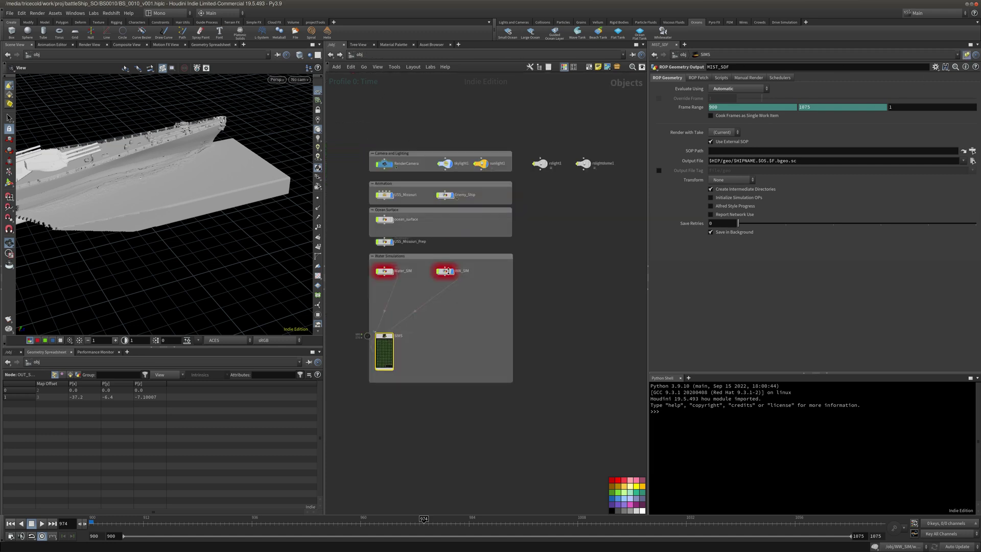
pyautogui.doubleClick(445, 270)
pyautogui.moveTo(424, 299); pyautogui.dragTo(746, 151)
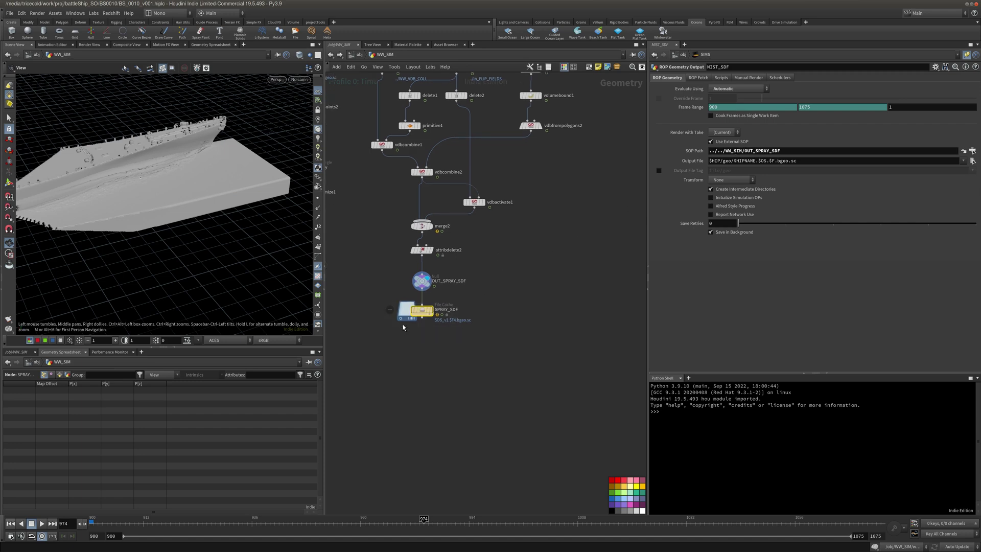
# Link MIST_SDF's Output File to SPRAY_SDF's Output File parameter with a relative reference
pyautogui.press('p')
pyautogui.click(562, 140)
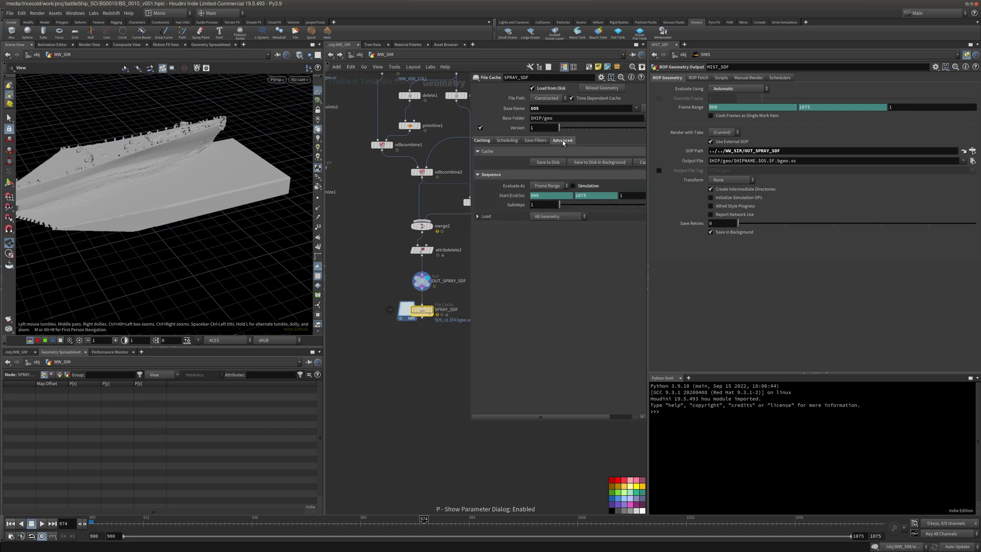
pyautogui.click(485, 181)
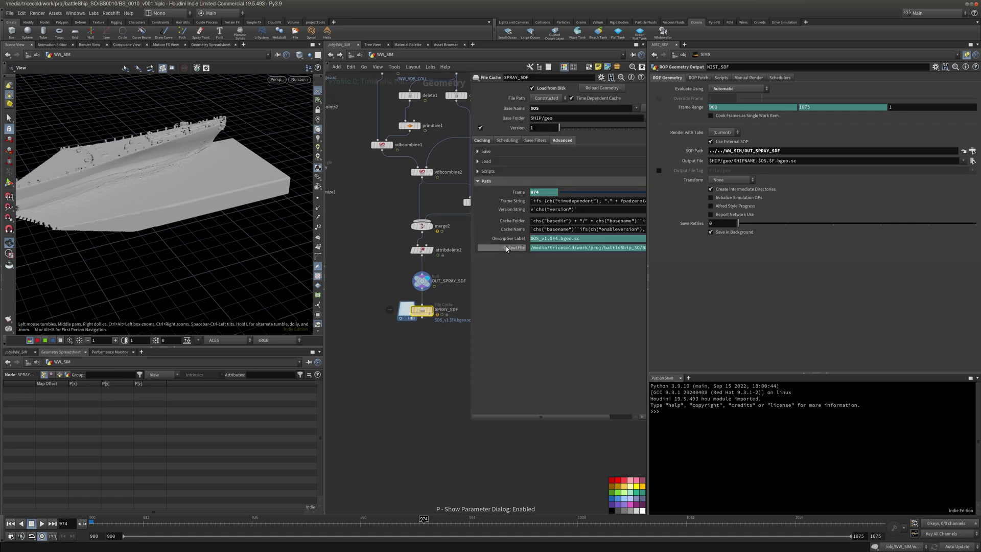
pyautogui.rightClick(506, 248)
pyautogui.click(584, 309)
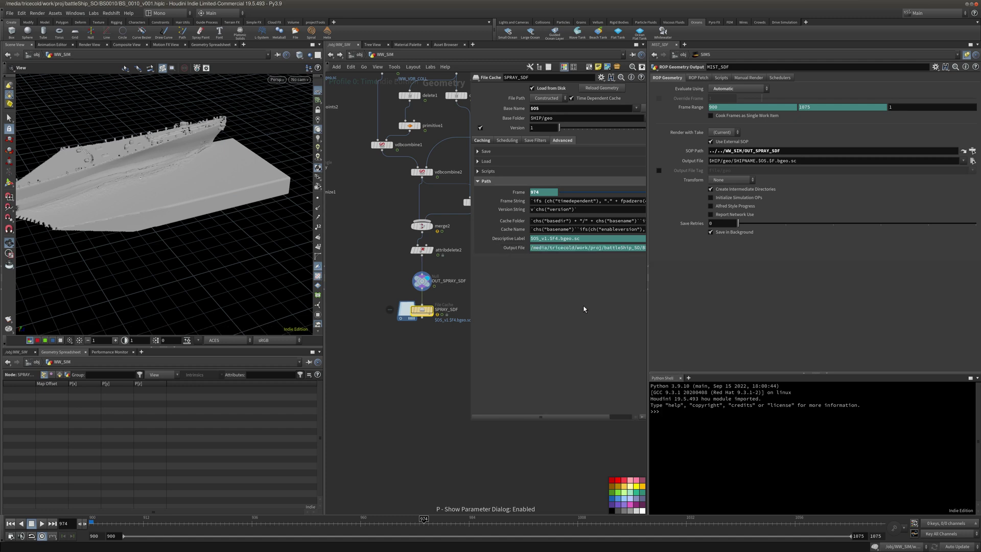
pyautogui.rightClick(694, 162)
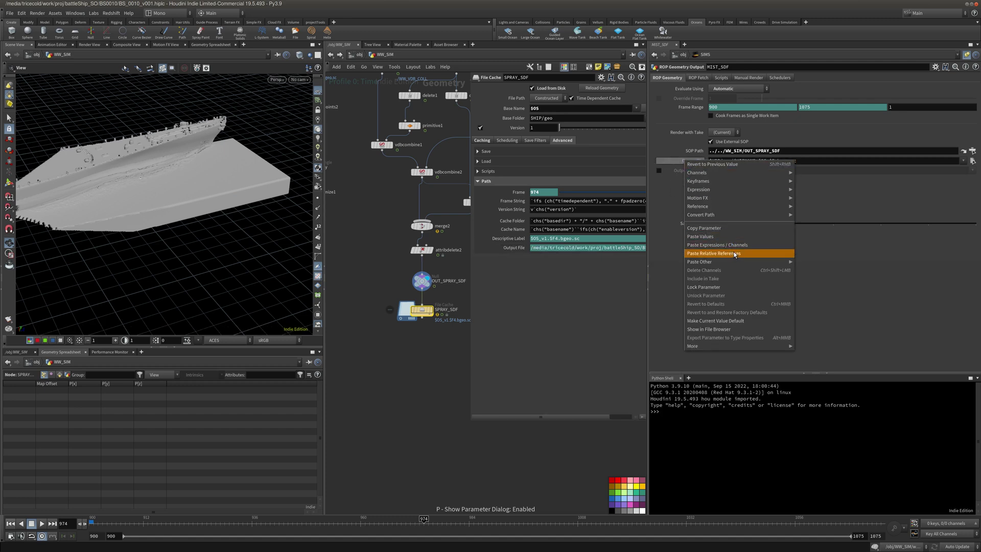
pyautogui.click(754, 255)
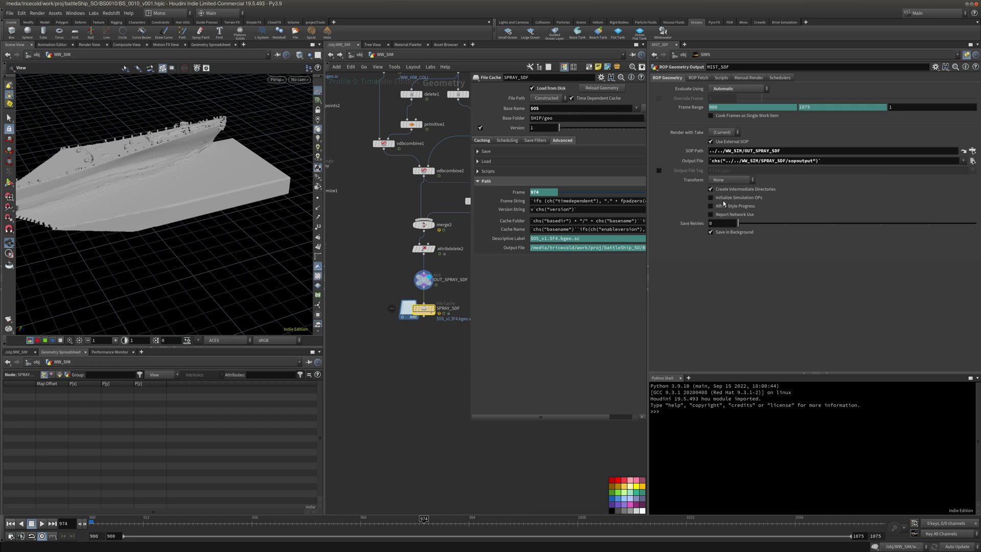
# Set MIST_SDF's ROP Fetch frames per batch to 10 and save the scene file
pyautogui.click(700, 78)
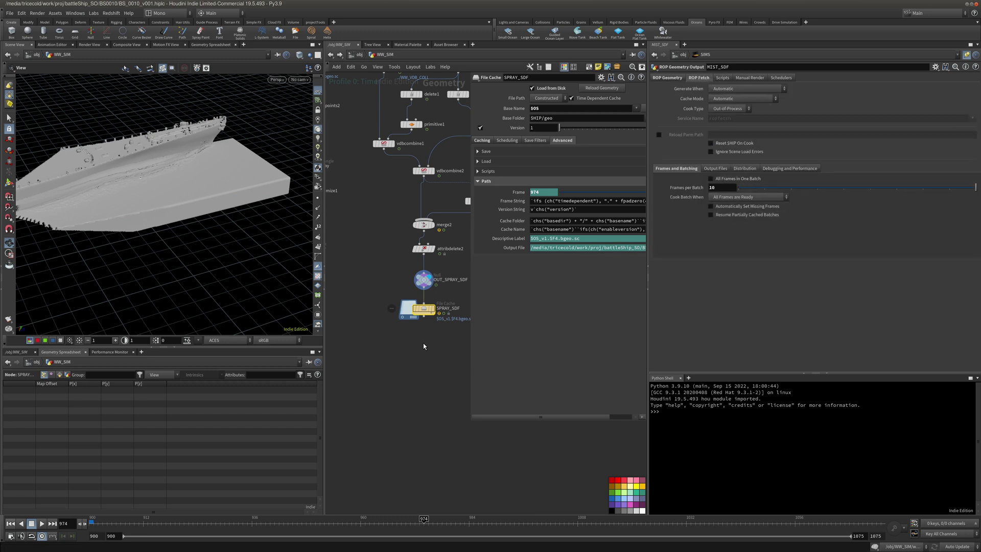
pyautogui.press('p')
pyautogui.hotkey('ctrl', 's')
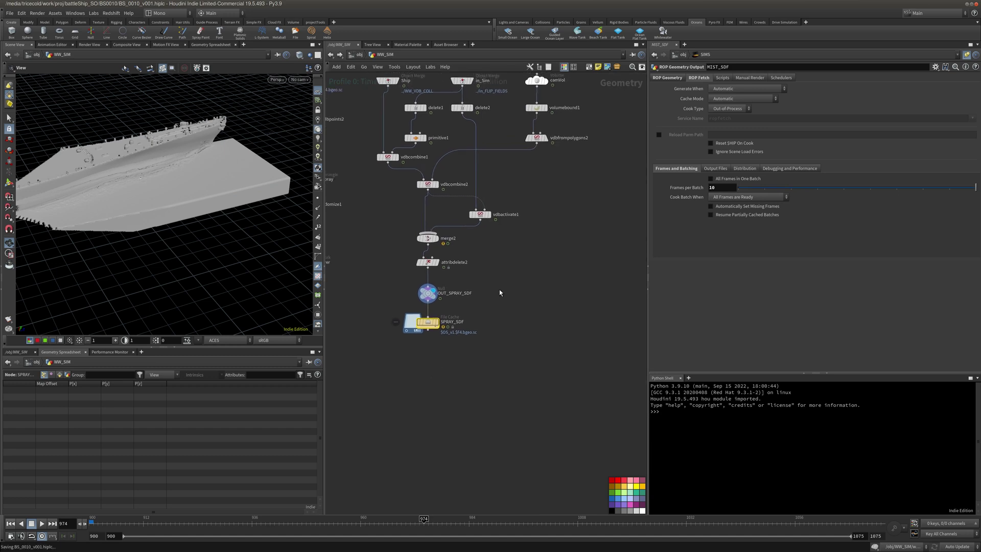
# Move the delete2 node sideways so it lines up above vdbactivate1
pyautogui.moveTo(557, 268); pyautogui.dragTo(554, 291, button='middle')
pyautogui.scroll(-3, 571, 290)
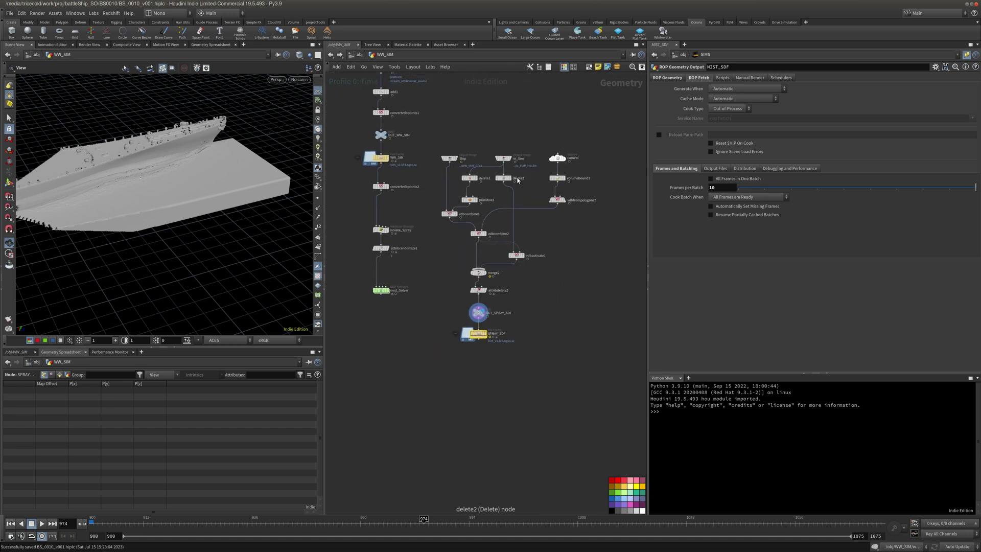
pyautogui.moveTo(504, 179); pyautogui.dragTo(511, 180)
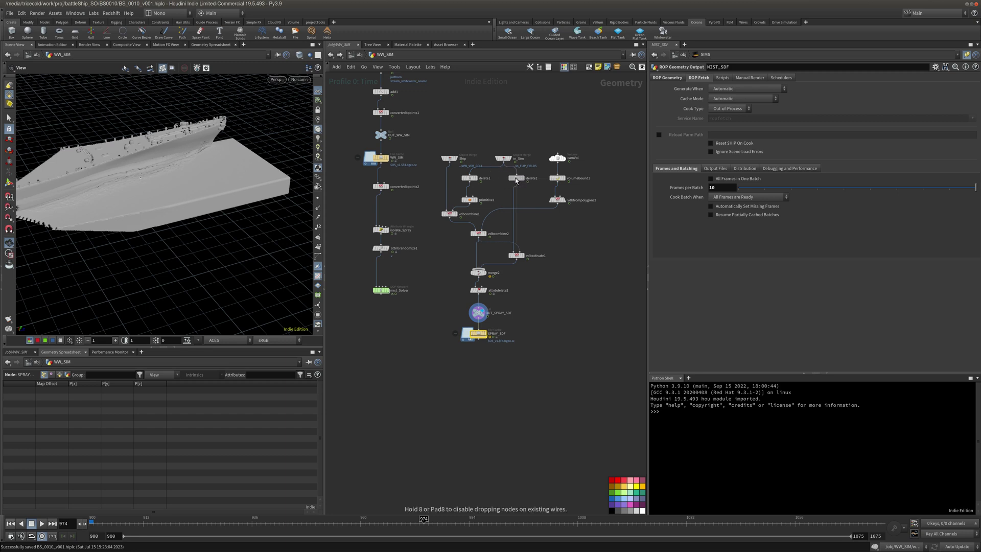
# Inspect the node info of OUT_SPRAY_SDF at frame 991 and return to the object level
pyautogui.click(479, 313)
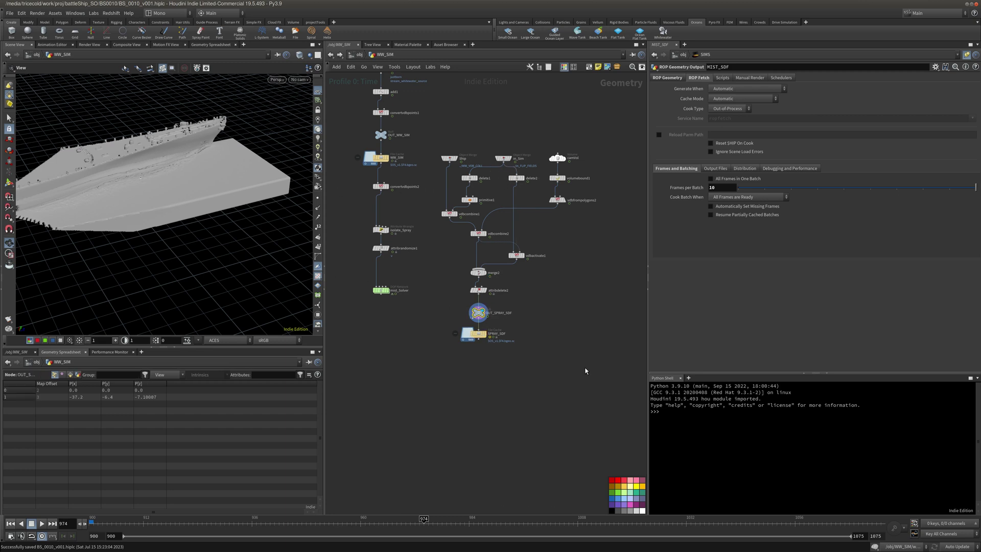
pyautogui.click(501, 526)
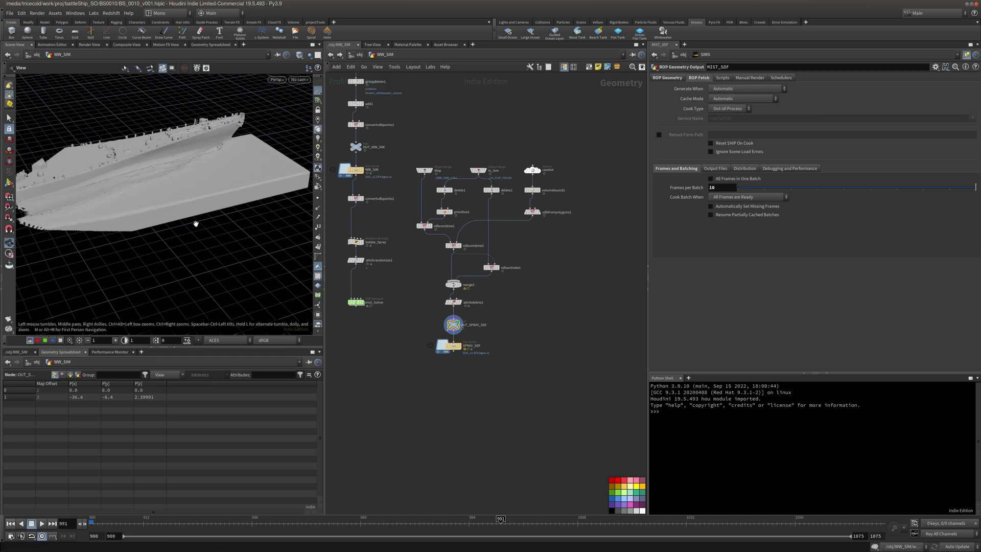
pyautogui.middleClick(451, 328)
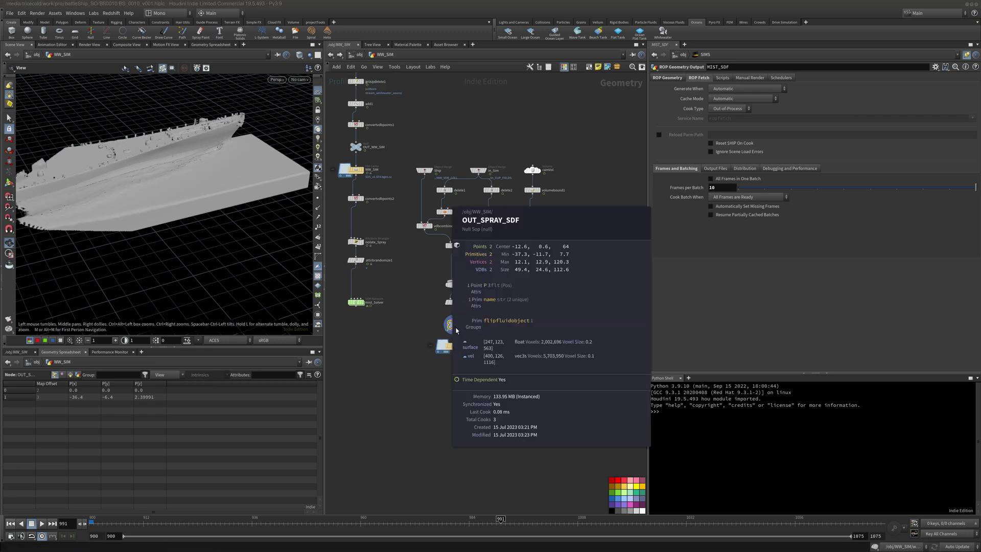
pyautogui.click(351, 55)
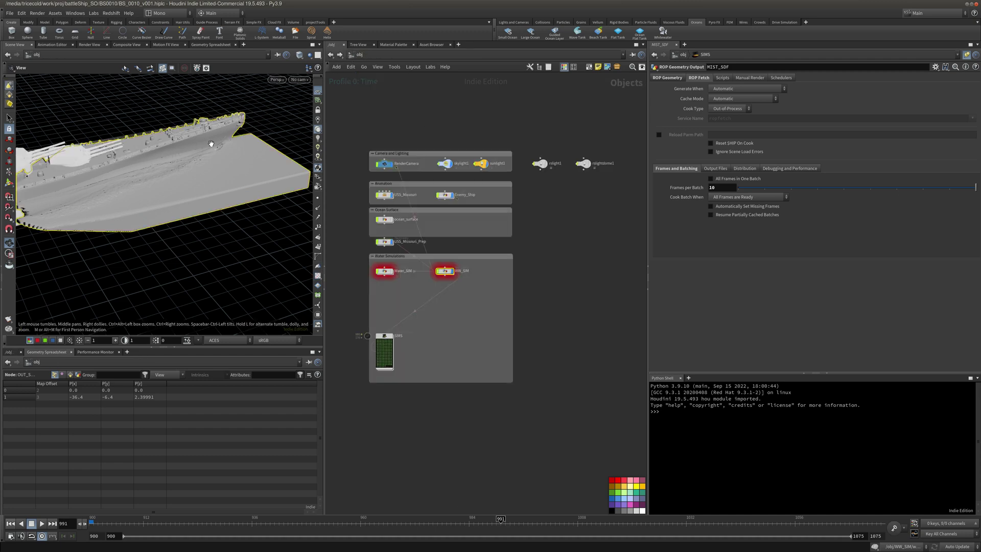
# Open the SIMS task network and save the scene file
pyautogui.moveTo(177, 157); pyautogui.dragTo(229, 124)
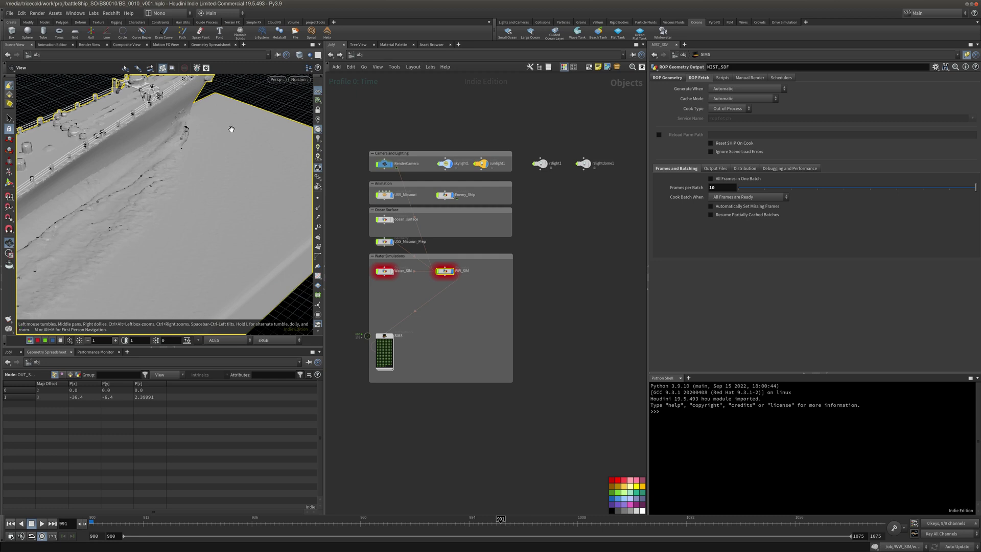
pyautogui.doubleClick(390, 336)
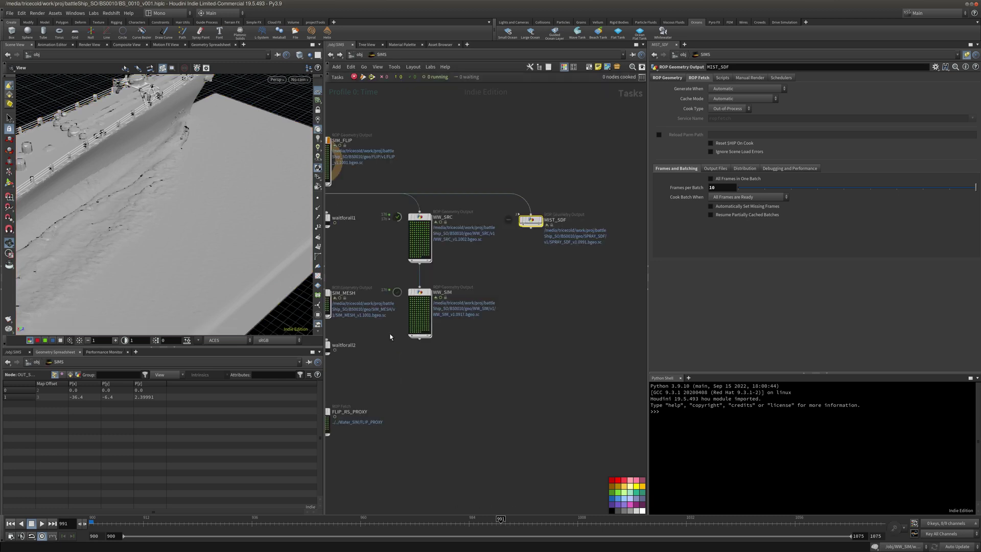
pyautogui.hotkey('ctrl', 's')
pyautogui.moveTo(531, 276); pyautogui.dragTo(521, 295, button='middle')
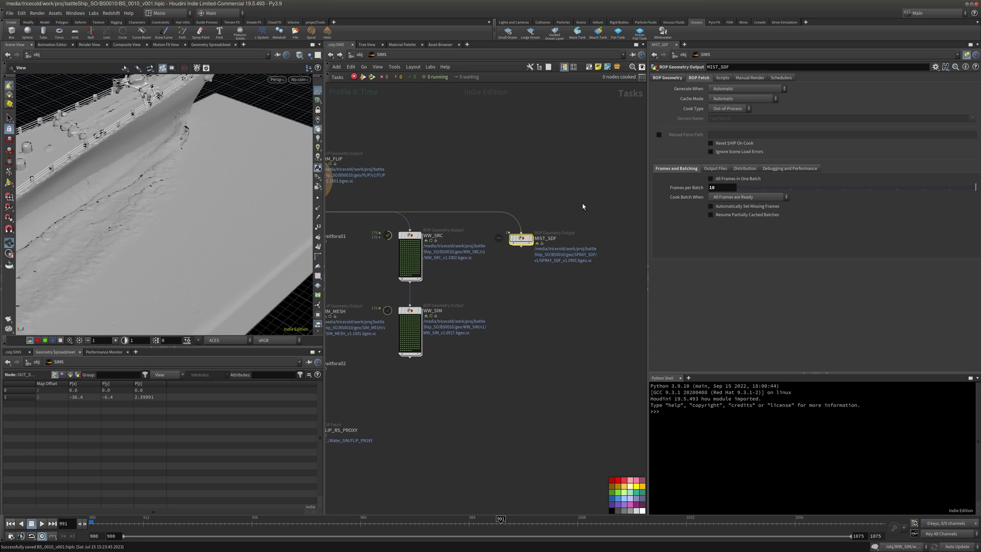
pyautogui.click(9, 13)
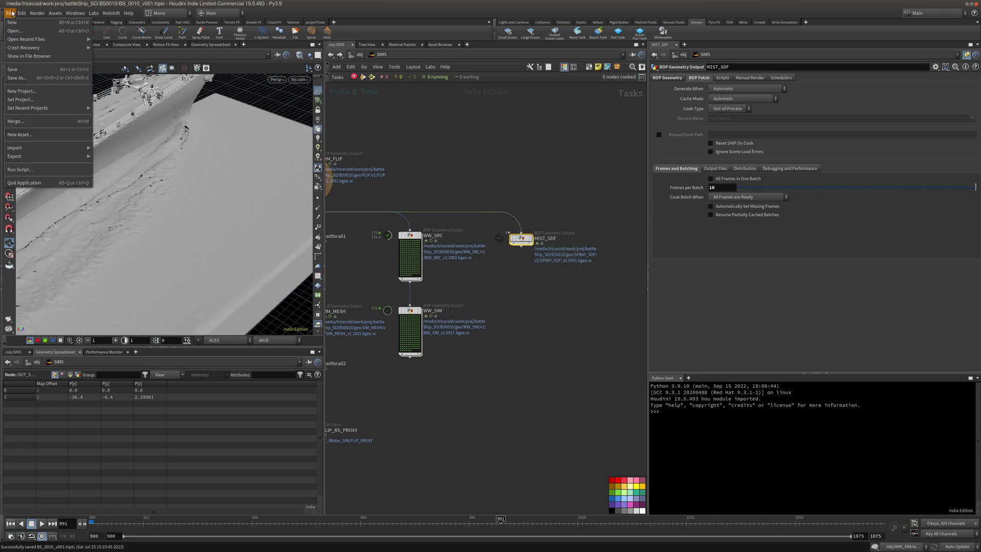
pyautogui.click(23, 77)
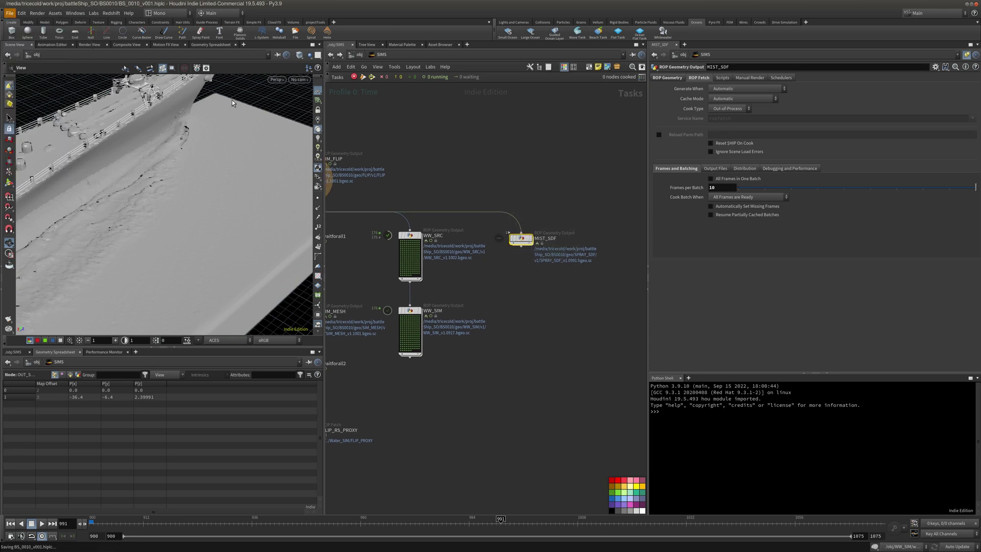
pyautogui.click(672, 79)
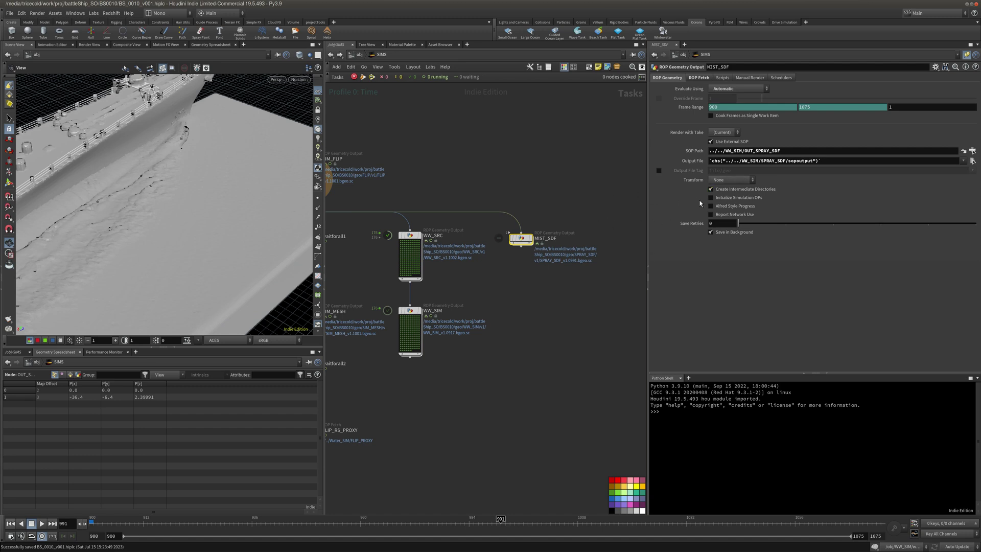
pyautogui.rightClick(522, 239)
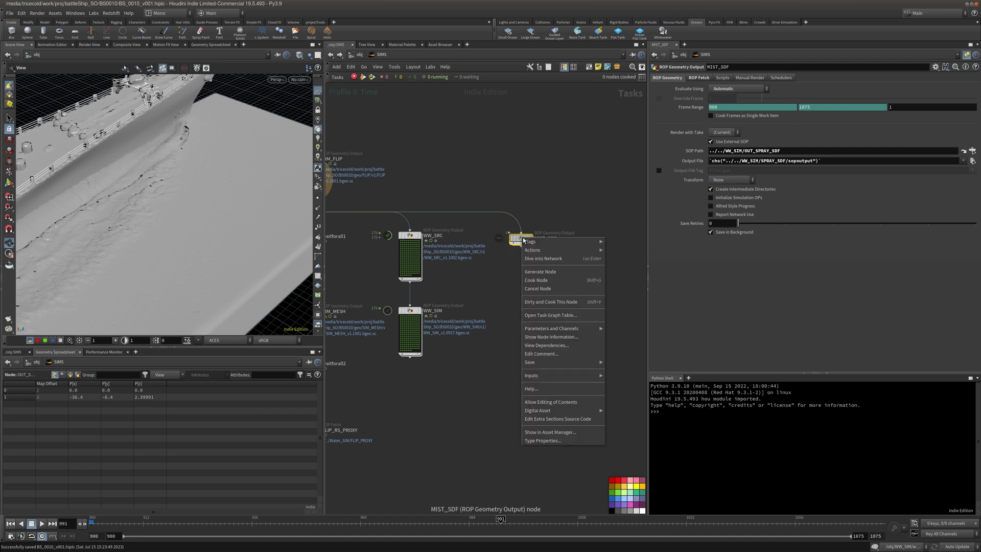
pyautogui.click(477, 301)
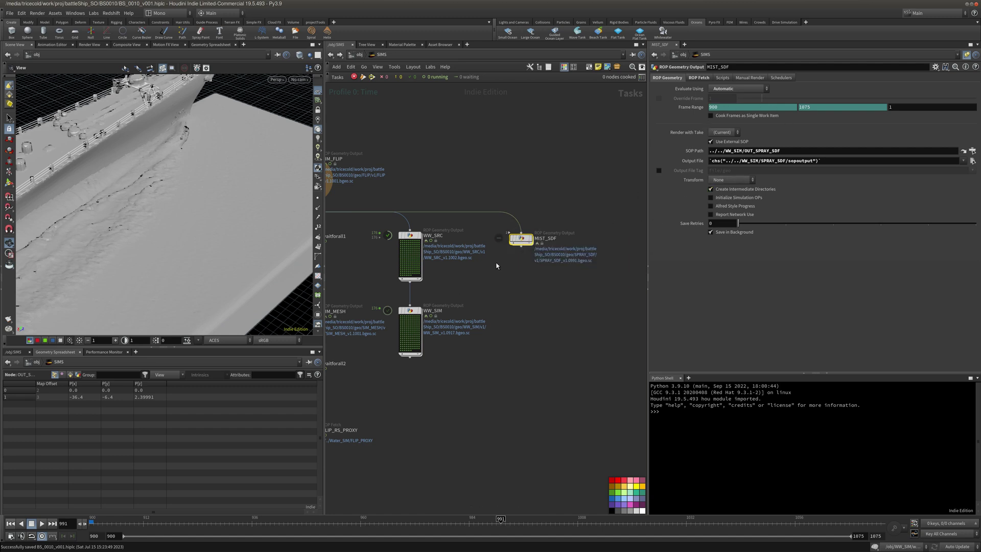
# Set MIST_SDF's TOP Scheduler Override to /tasks/topnet1/both and return to its parameters in the SIMS network
pyautogui.click(781, 78)
pyautogui.click(917, 89)
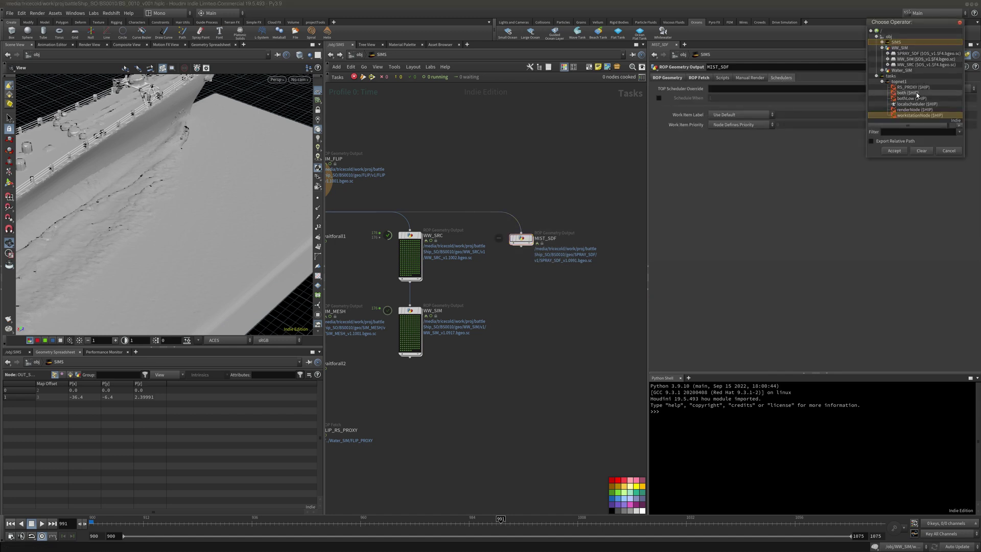
pyautogui.doubleClick(909, 93)
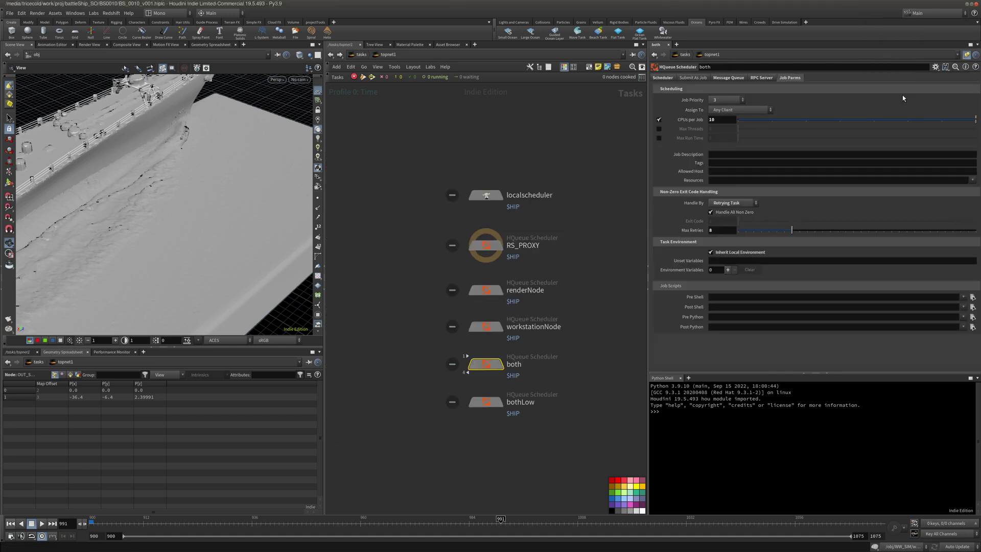
pyautogui.click(330, 57)
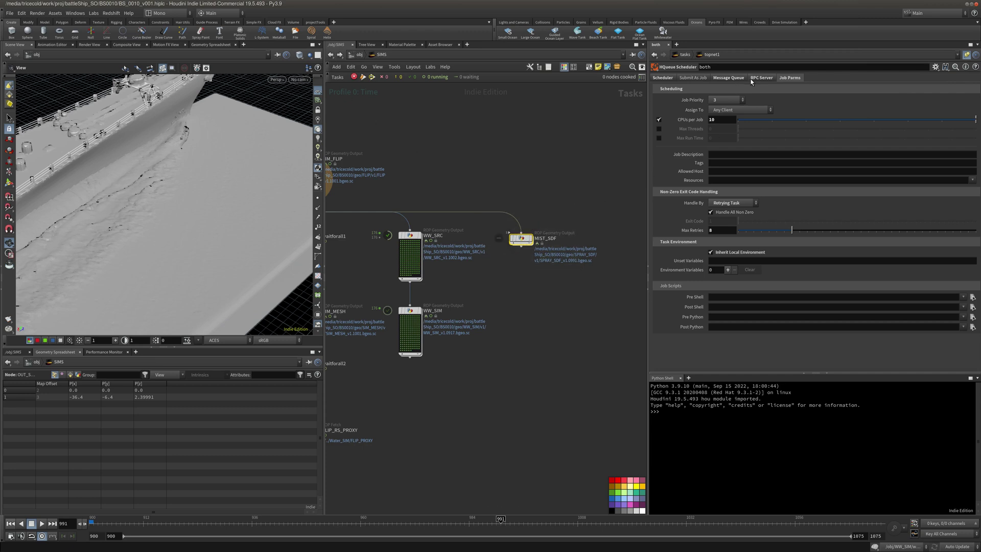
pyautogui.click(727, 78)
pyautogui.click(665, 78)
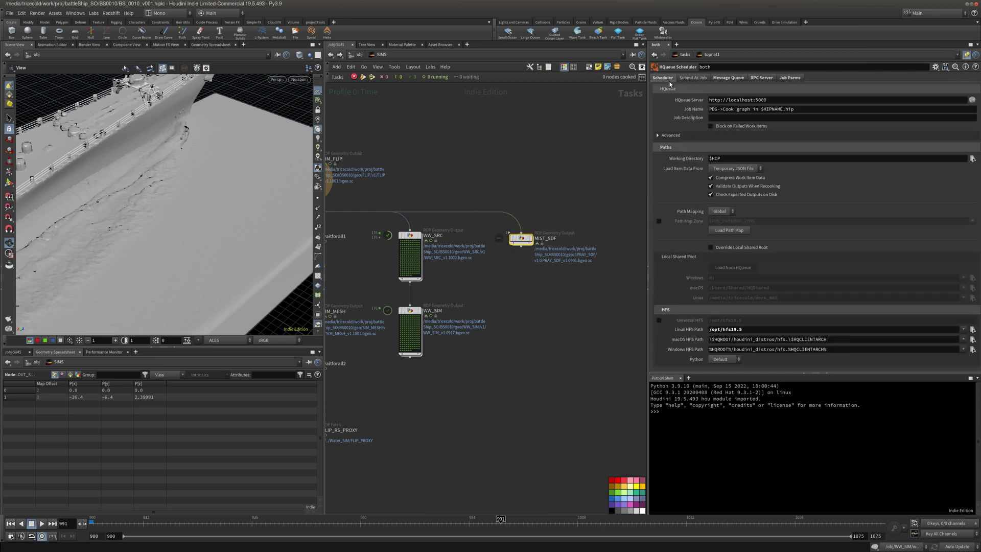
pyautogui.click(967, 54)
# Cook the MIST_SDF node to write the SDF cache to disk
pyautogui.rightClick(524, 250)
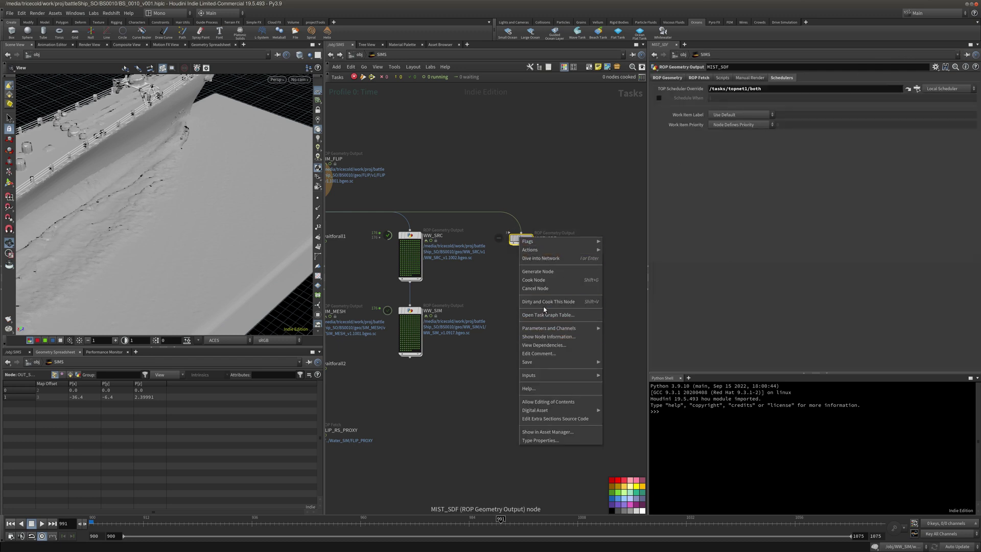
pyautogui.click(542, 280)
pyautogui.click(533, 292)
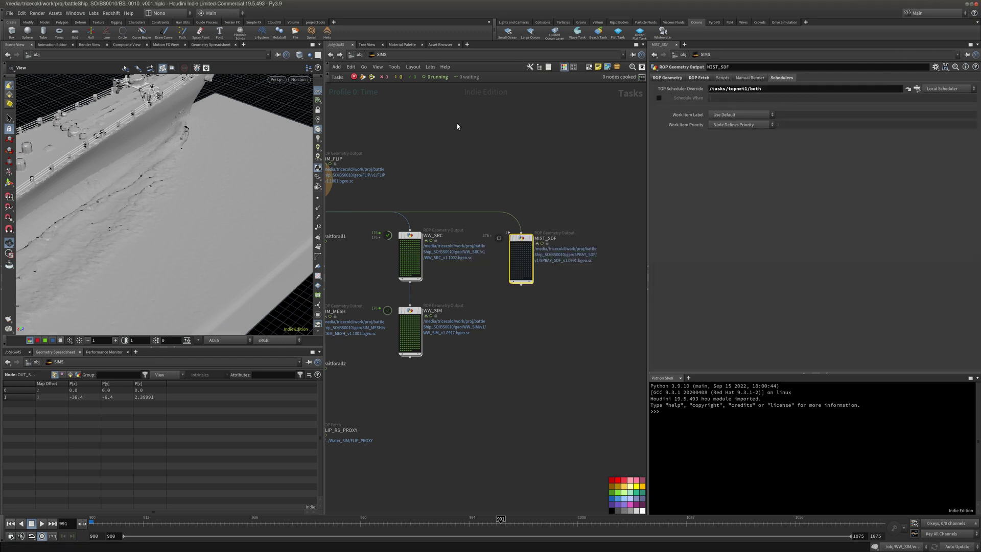
pyautogui.moveTo(533, 225)
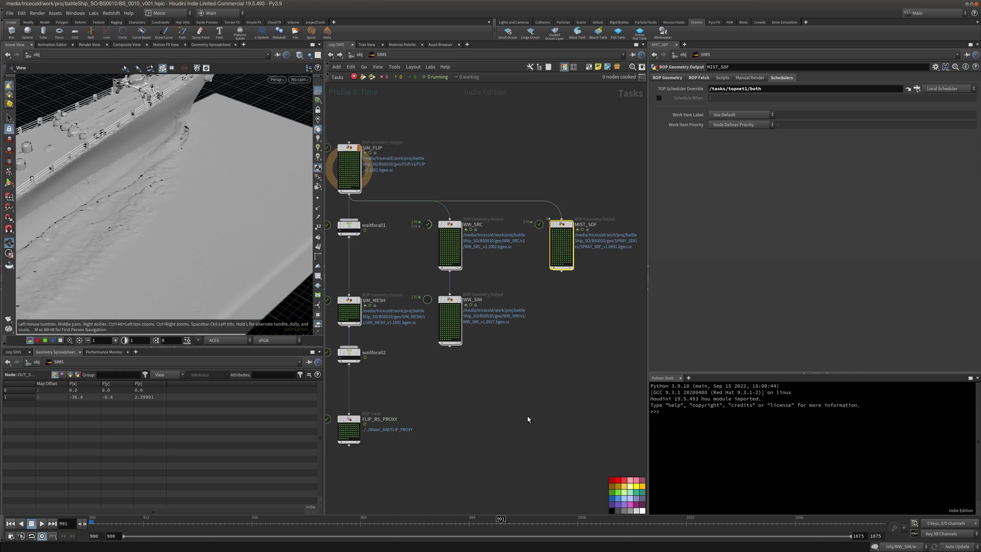
# Review the cached SPRAY_SDF surface in WW_SIM over the timeline and return to frame 900
pyautogui.click(330, 55)
pyautogui.doubleClick(449, 278)
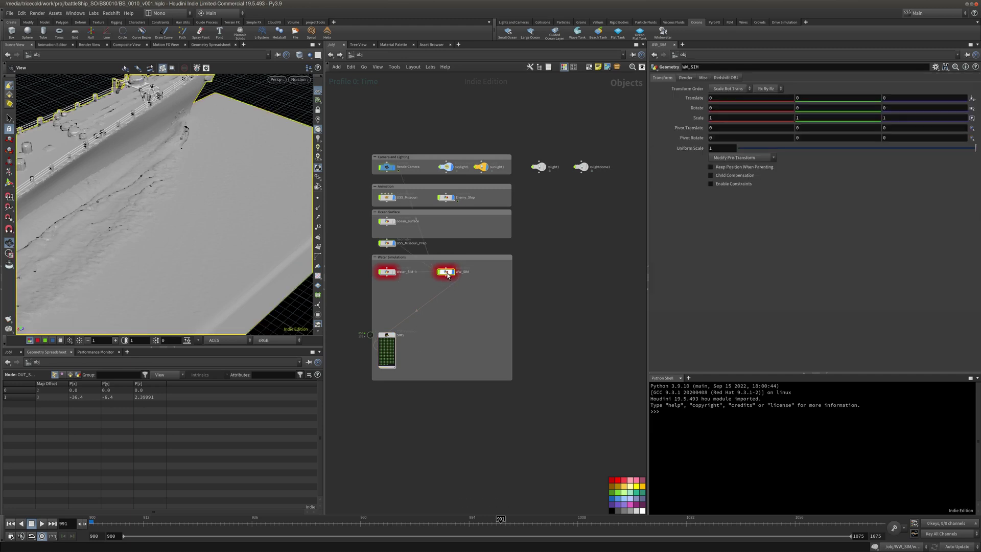
pyautogui.click(454, 348)
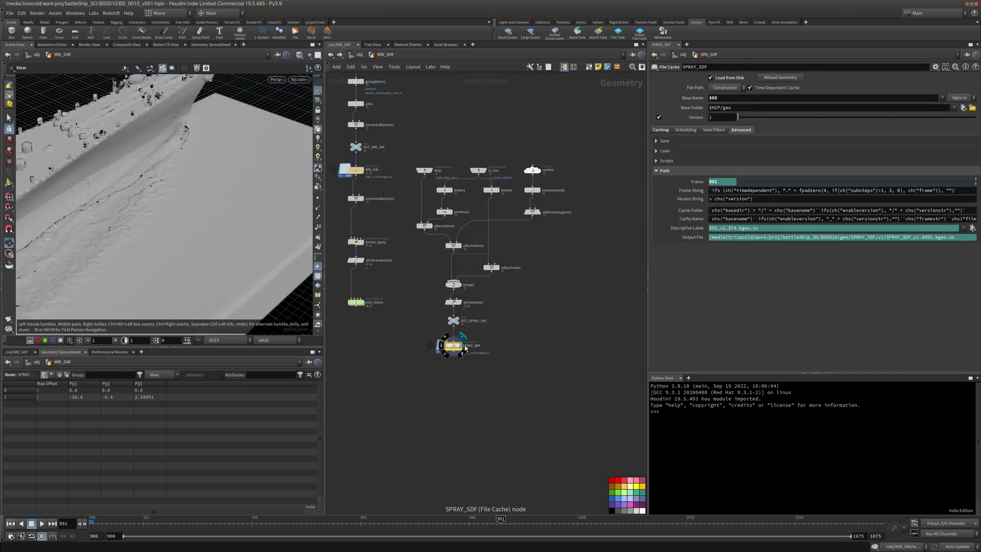
pyautogui.click(356, 524)
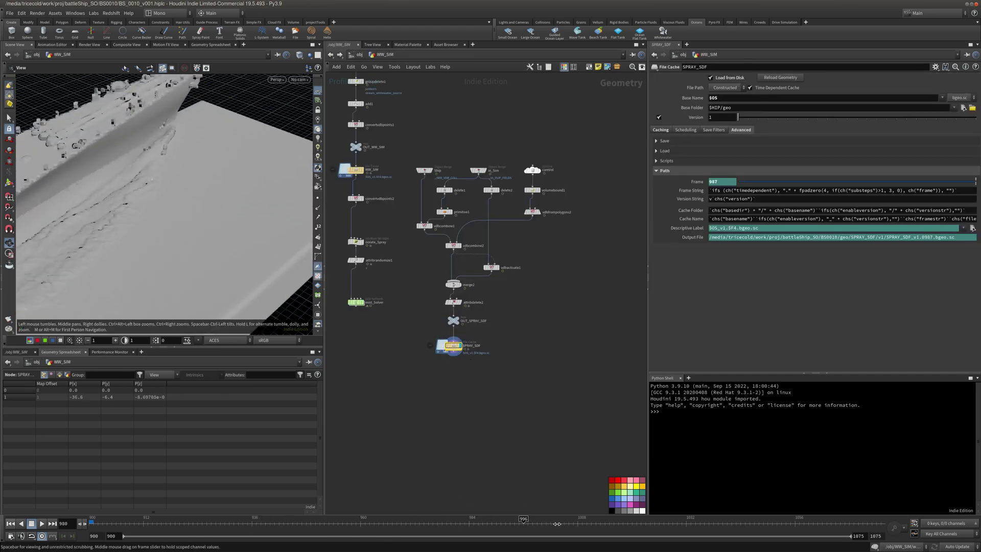
pyautogui.moveTo(336, 511); pyautogui.dragTo(60, 506)
# Move the mist_Solver node further down below attribrandomize1
pyautogui.moveTo(385, 353); pyautogui.dragTo(462, 322, button='middle')
pyautogui.scroll(5, 461, 321)
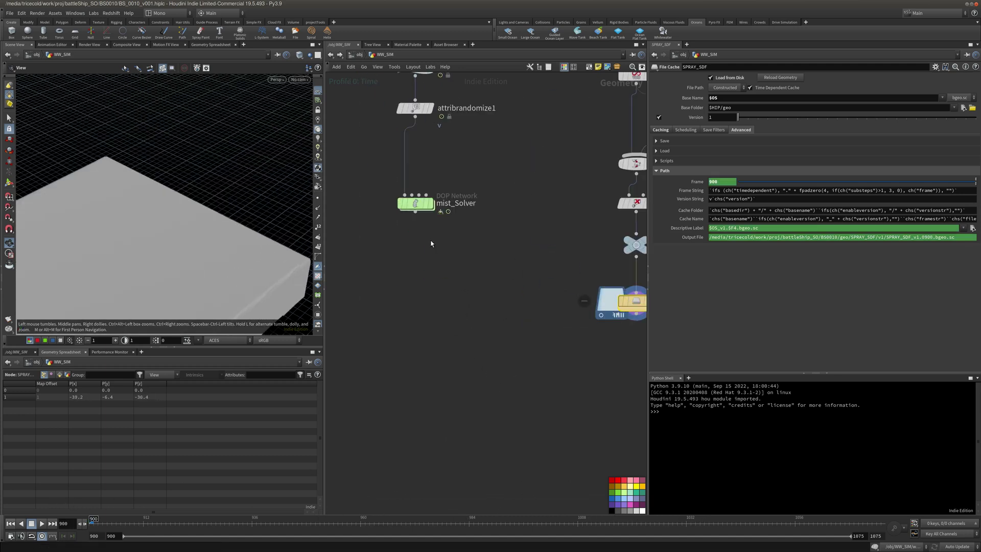
pyautogui.moveTo(419, 206); pyautogui.dragTo(418, 305)
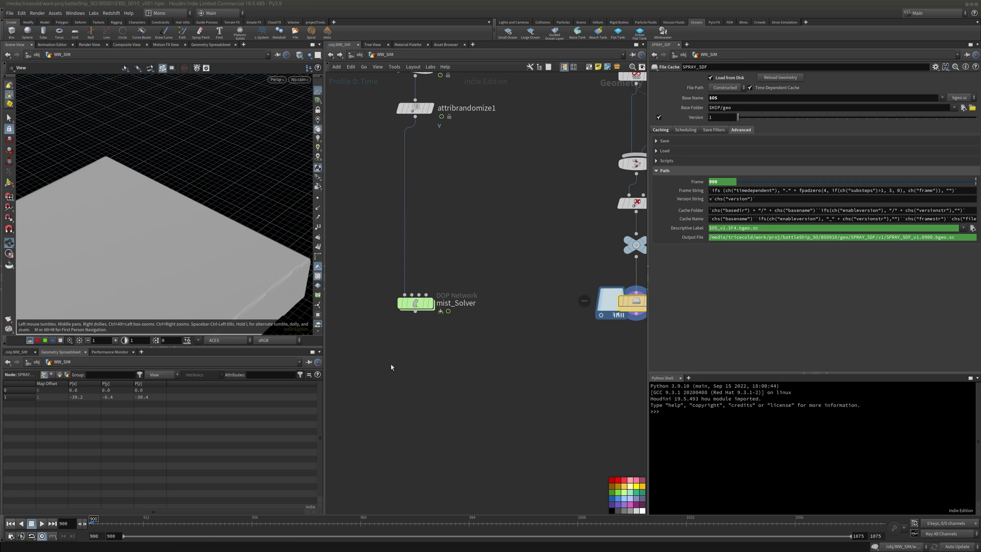
# Pin the parameters of popfloatbyvolumes1 inside mist_Solver and return to the WW_SIM network
pyautogui.doubleClick(416, 303)
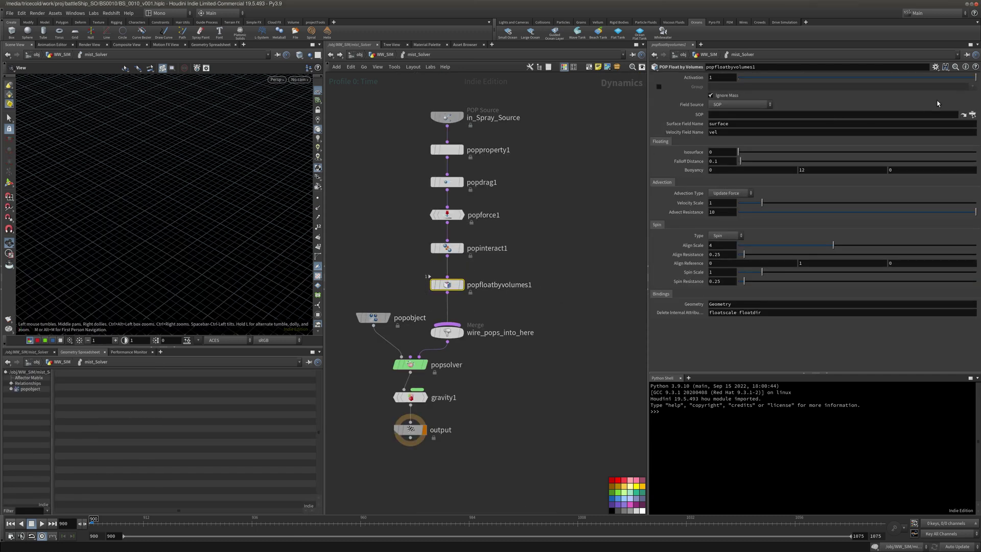
pyautogui.click(377, 58)
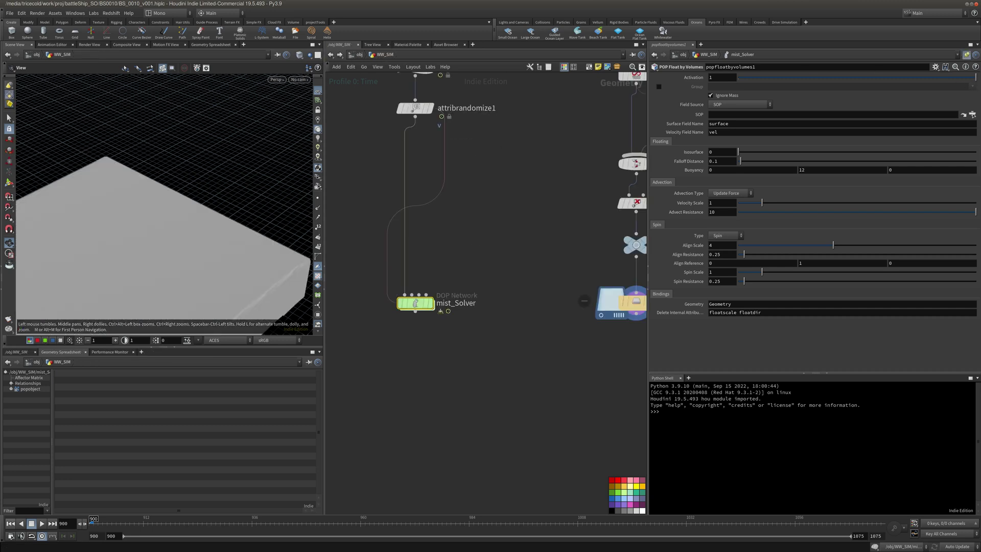
pyautogui.click(973, 115)
# Add a Null node connected to the output of SPRAY_SDF
pyautogui.press('Tab')
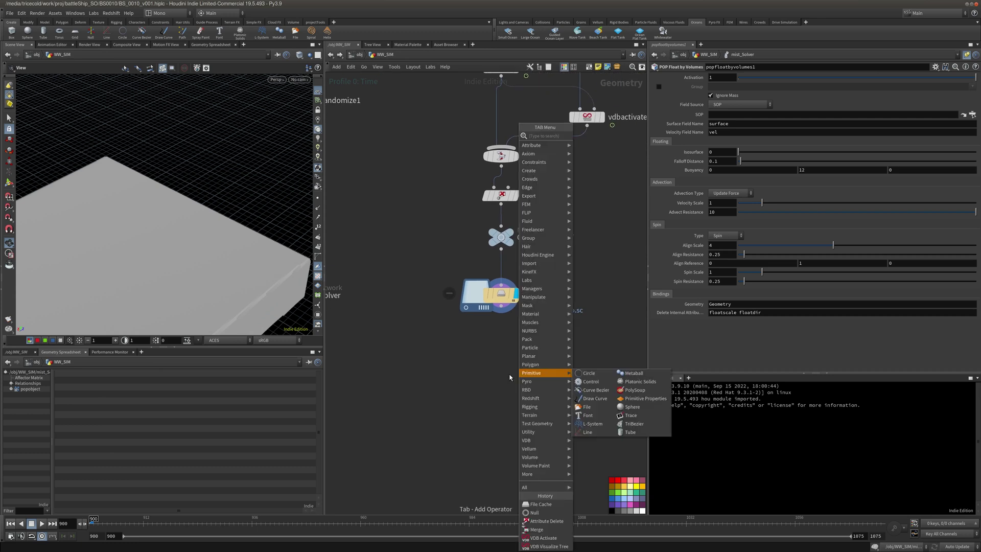
pyautogui.write('null')
pyautogui.press('Return')
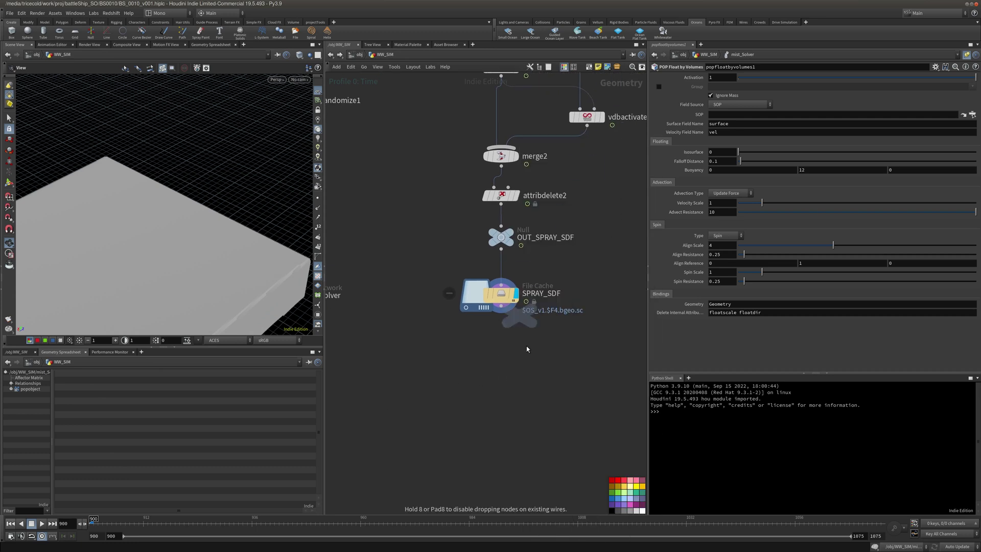
pyautogui.click(501, 360)
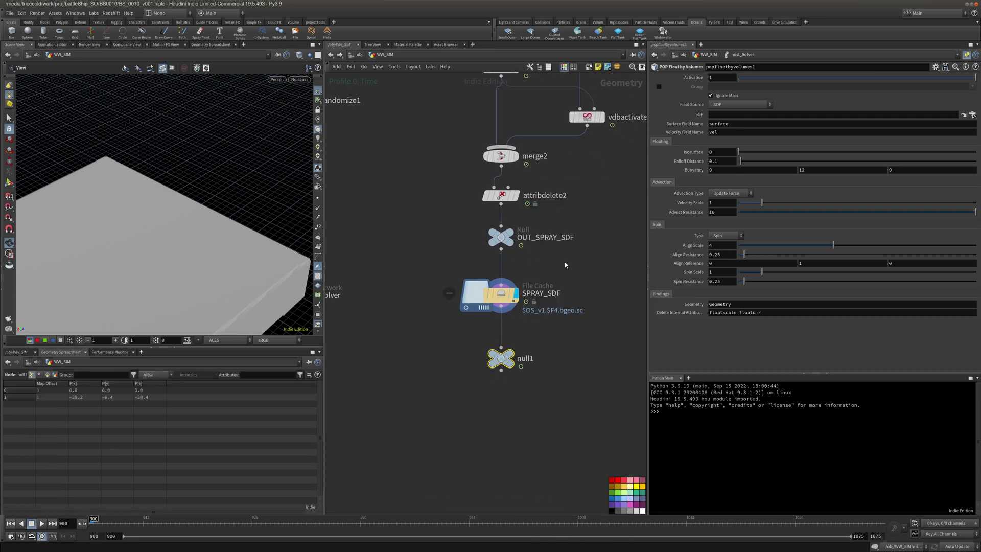
# Rename the new null OUT_SPRAY_SDF_FIELD, reusing the name copied from OUT_SPRAY_SDF
pyautogui.click(525, 238)
pyautogui.hotkey('ctrl', 'a')
pyautogui.hotkey('ctrl', 'c')
pyautogui.click(524, 358)
pyautogui.hotkey('ctrl', 'a')
pyautogui.hotkey('ctrl', 'v')
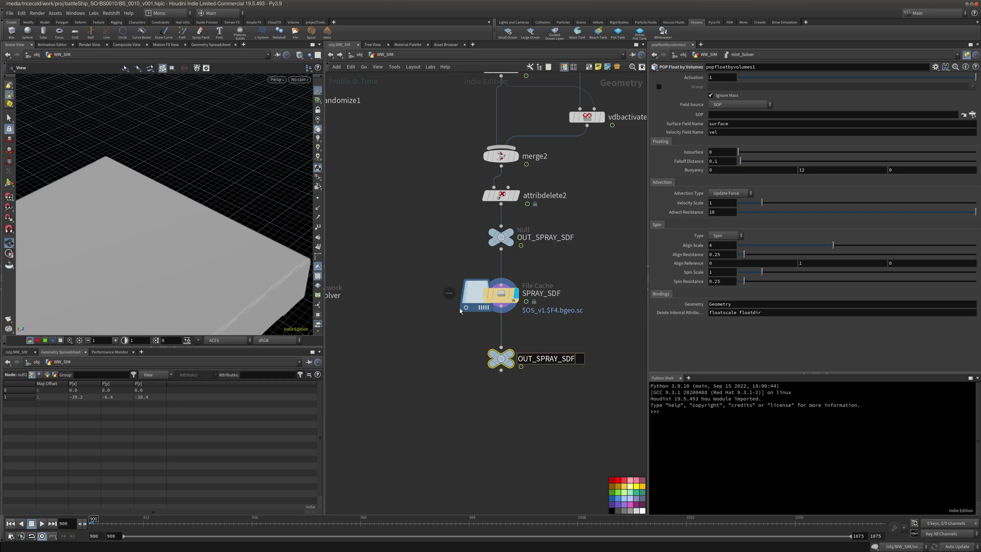
pyautogui.write('_FIELD')
pyautogui.press('Return')
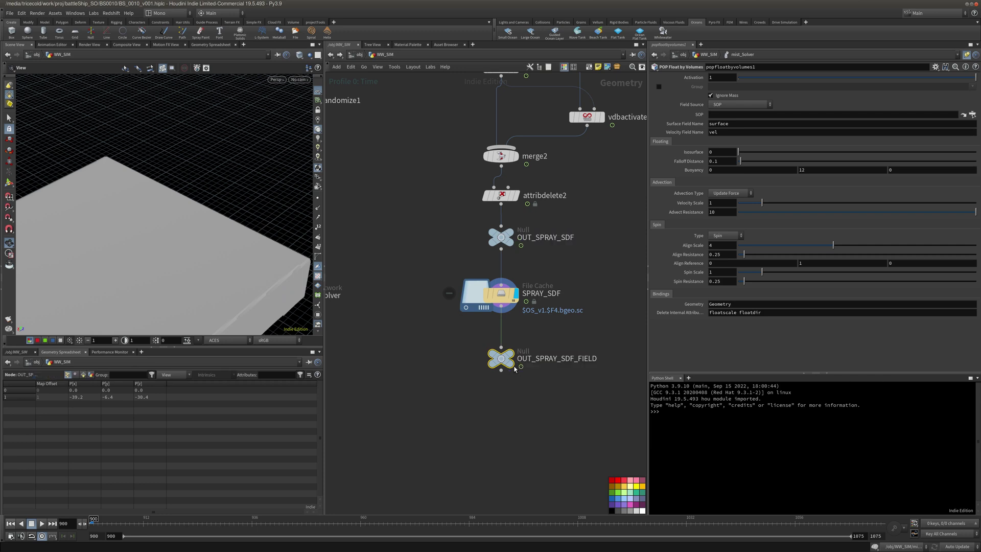
# Set popfloatbyvolumes1's SOP to ../../OUT_SPRAY_SDF_FIELD and check that null's node info for the field names
pyautogui.moveTo(507, 362); pyautogui.dragTo(786, 183)
pyautogui.moveTo(752, 119); pyautogui.dragTo(752, 115)
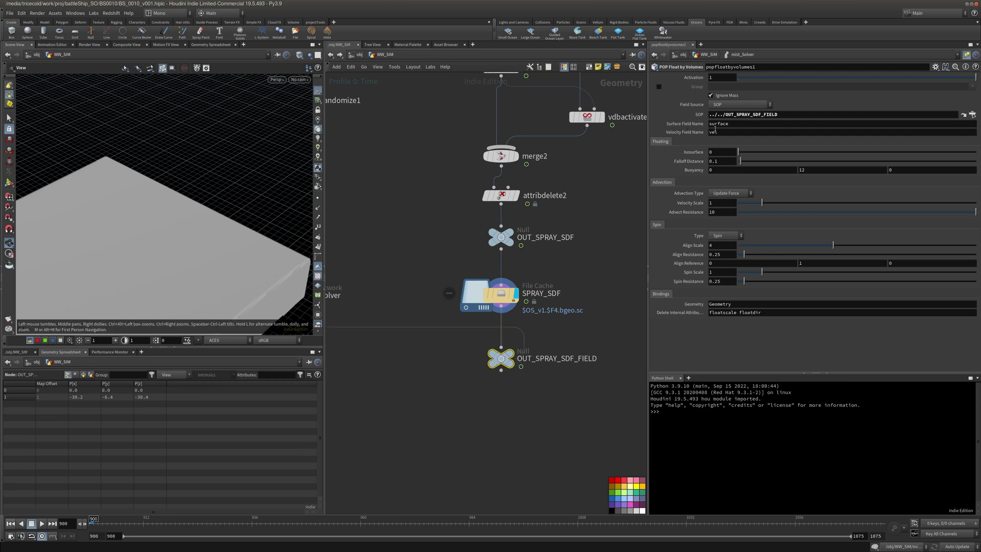
pyautogui.middleClick(506, 366)
pyautogui.middleClick(504, 366)
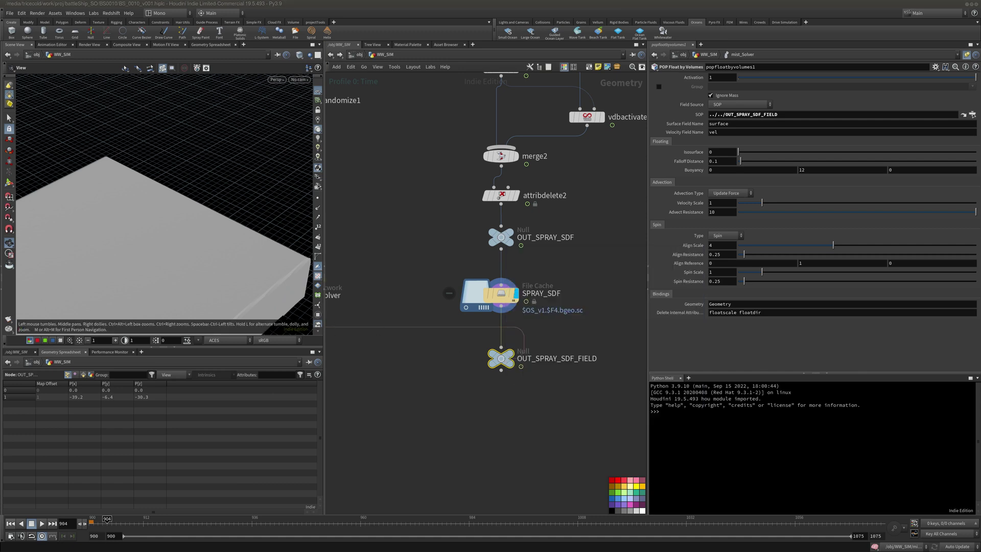
# Open the mist_Solver network and move the popobject node up and away from popsolver
pyautogui.moveTo(416, 390); pyautogui.dragTo(546, 386, button='middle')
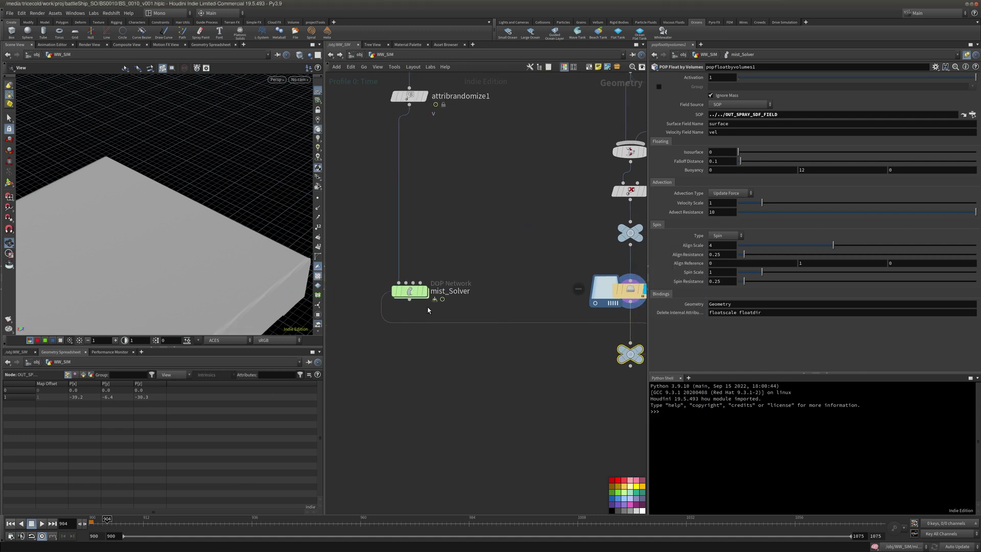
pyautogui.click(413, 294)
pyautogui.press('i')
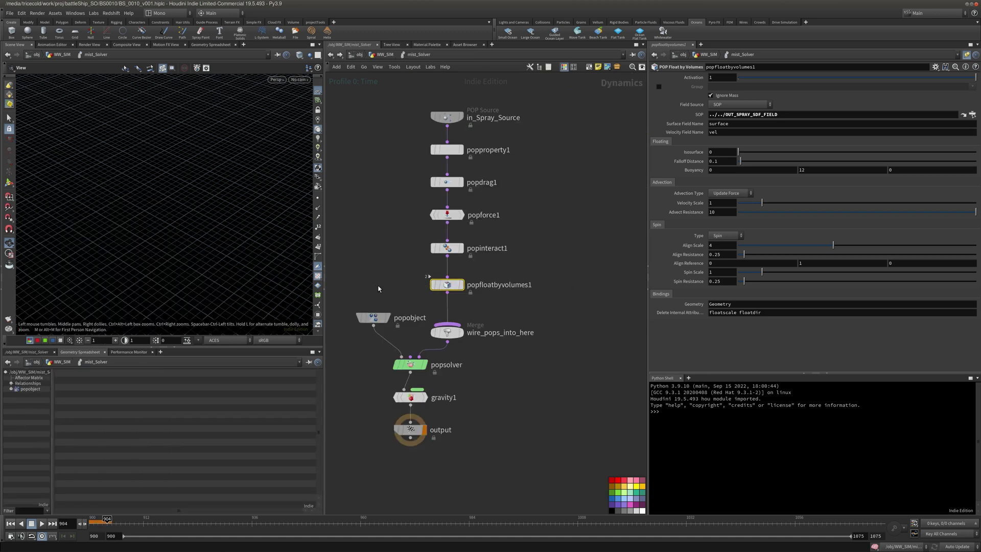
pyautogui.moveTo(379, 289); pyautogui.dragTo(413, 281, button='middle')
pyautogui.moveTo(412, 311); pyautogui.dragTo(394, 293)
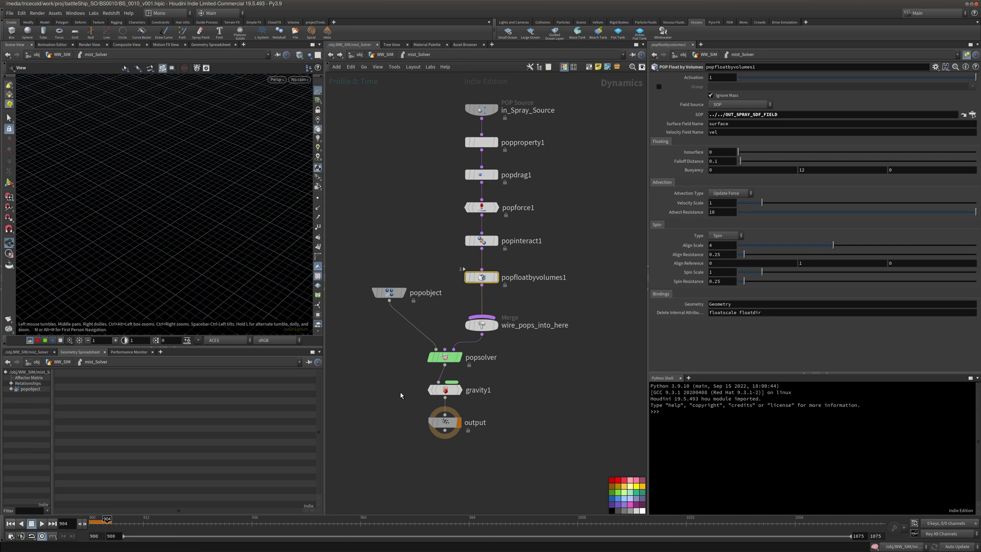
pyautogui.moveTo(400, 395); pyautogui.dragTo(397, 377, button='middle')
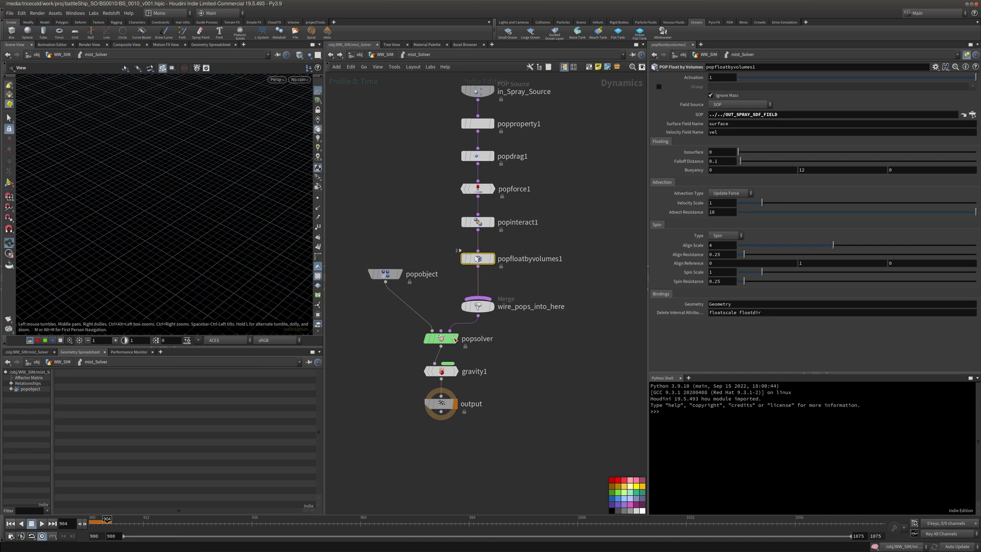
# Play the mist simulation from the first frame and examine the spray particles from a lower angle
pyautogui.click(10, 525)
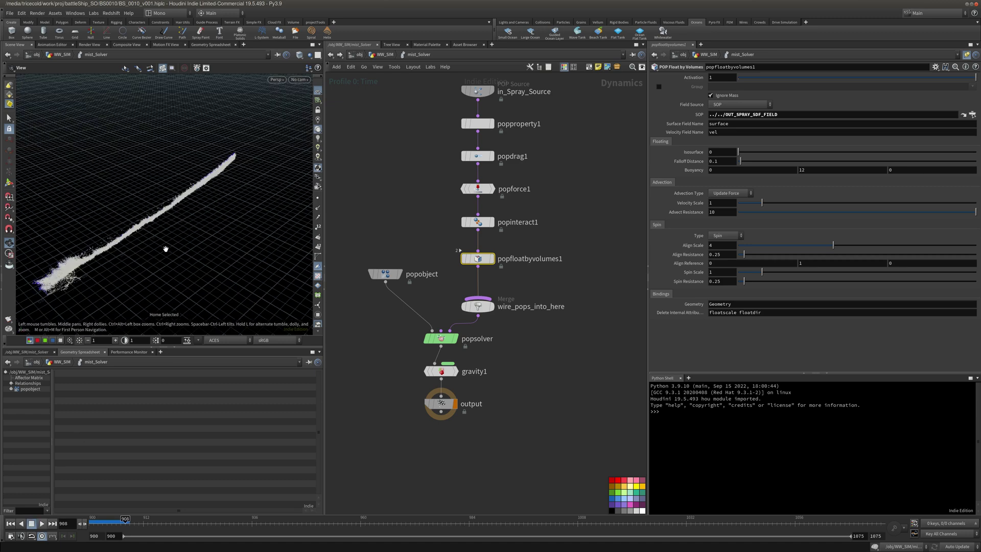
pyautogui.moveTo(164, 248); pyautogui.dragTo(189, 254)
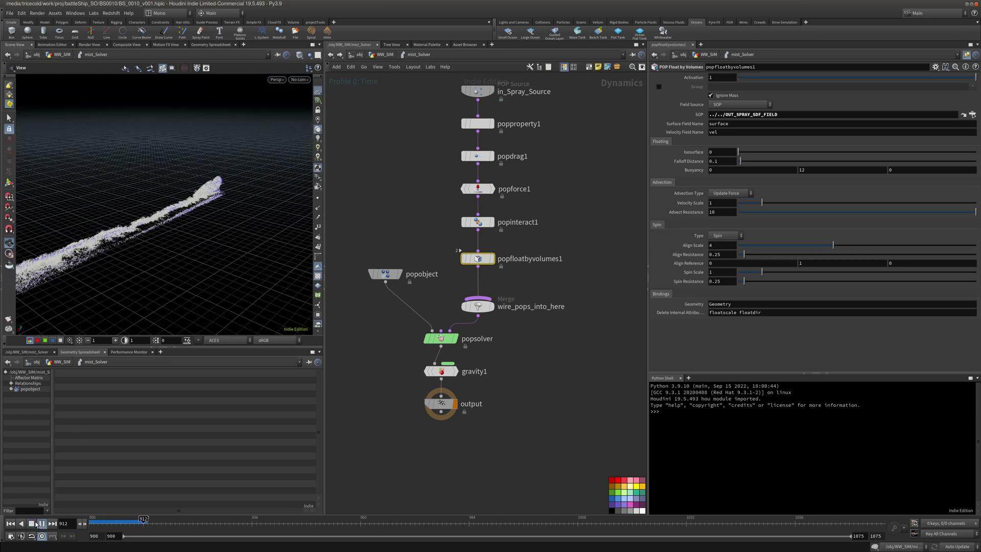
# Stop the playback and turn off the guide display of the in_Spray_Source node
pyautogui.click(32, 524)
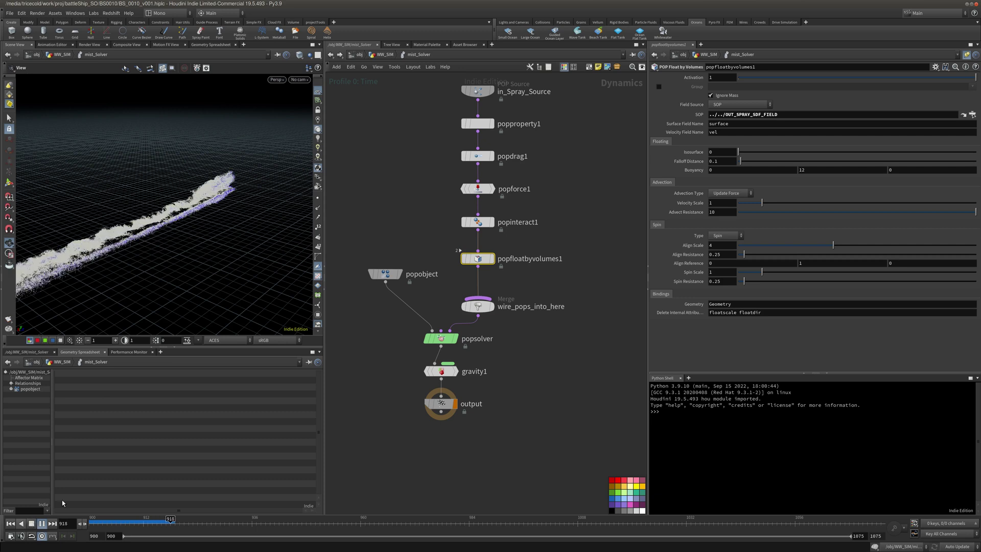
pyautogui.click(493, 93)
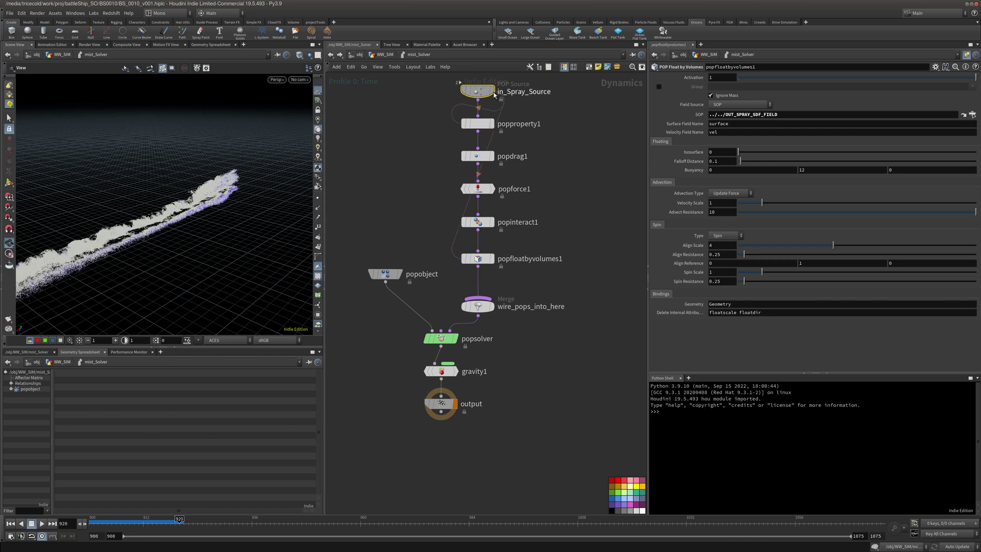
pyautogui.click(966, 56)
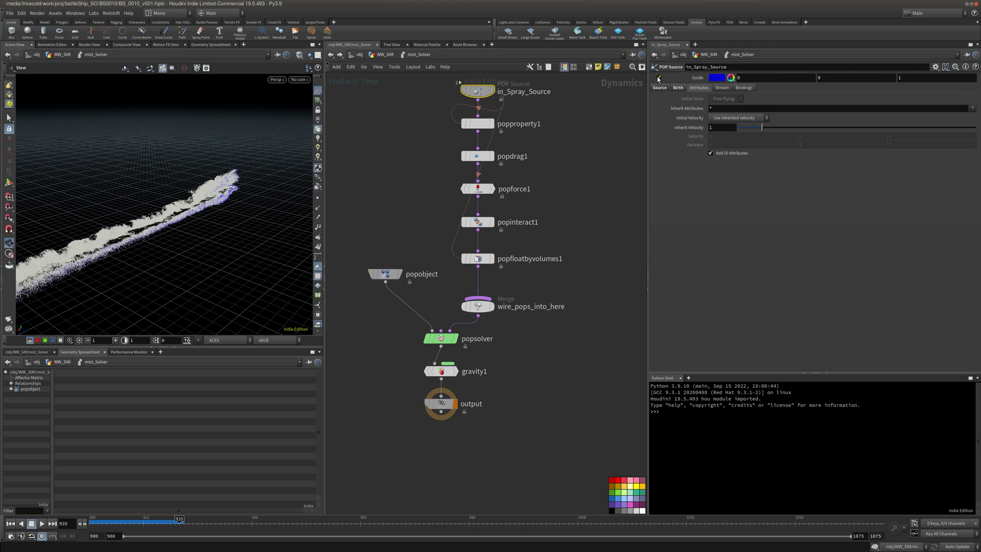
pyautogui.click(659, 79)
# Replay the mist simulation from the start and examine the spray particles from several angles
pyautogui.moveTo(115, 207)
pyautogui.keyDown('alt'); pyautogui.mouseDown()
pyautogui.moveTo(60, 215)
pyautogui.moveTo(122, 214)
pyautogui.moveTo(29, 192)
pyautogui.moveTo(153, 190)
pyautogui.moveTo(113, 199)
pyautogui.mouseUp(); pyautogui.keyUp('alt')
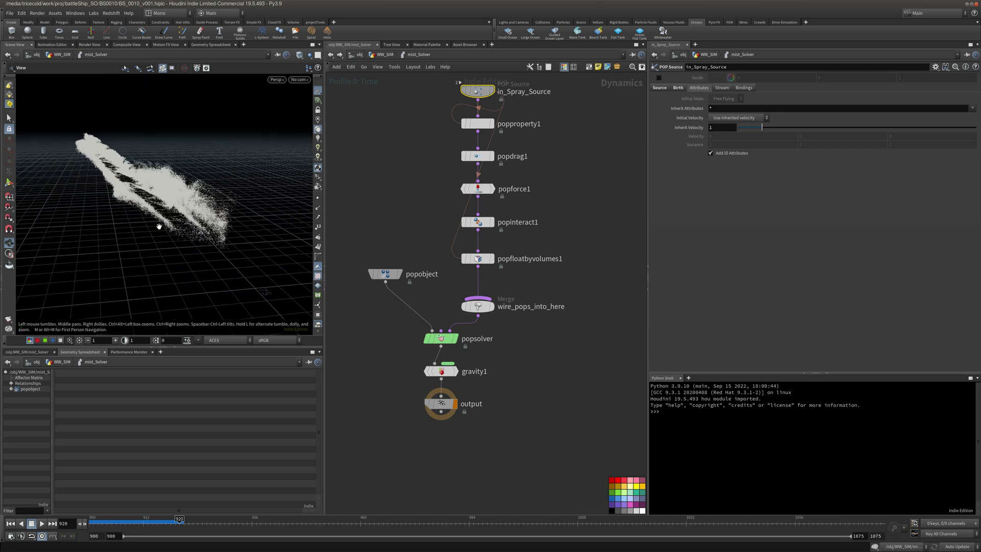
pyautogui.moveTo(106, 523); pyautogui.dragTo(89, 524)
pyautogui.click(41, 526)
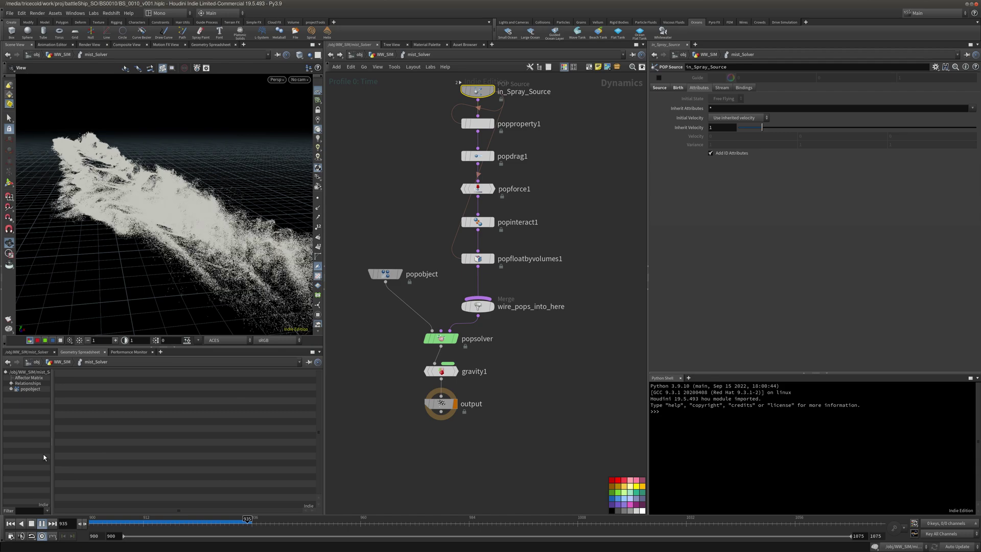
pyautogui.moveTo(144, 222); pyautogui.dragTo(209, 173)
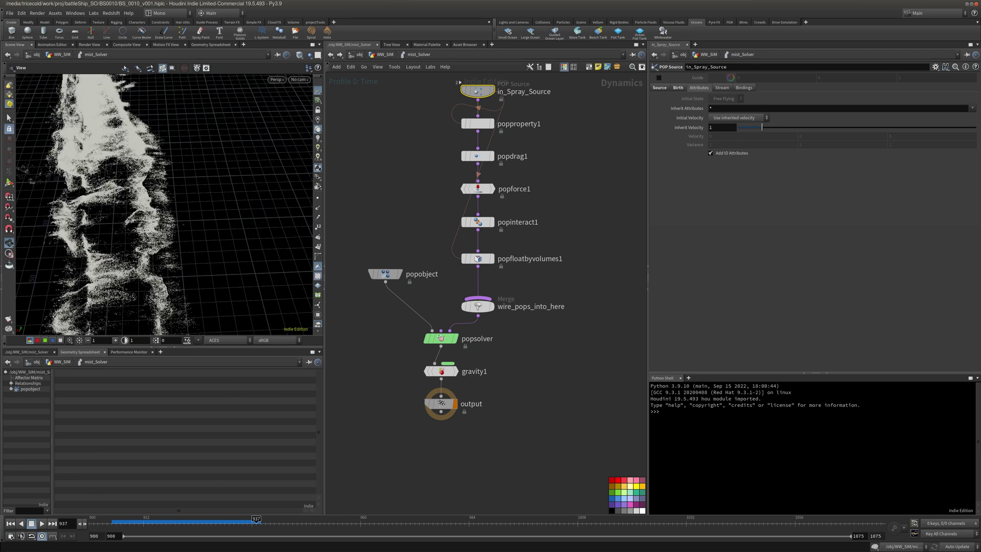
pyautogui.click(536, 259)
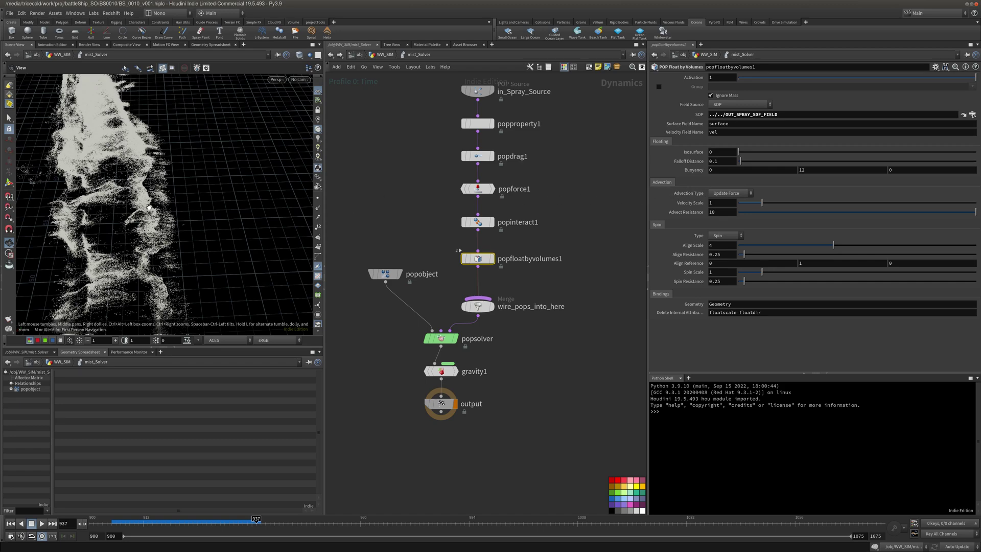
pyautogui.moveTo(143, 220); pyautogui.dragTo(382, 185)
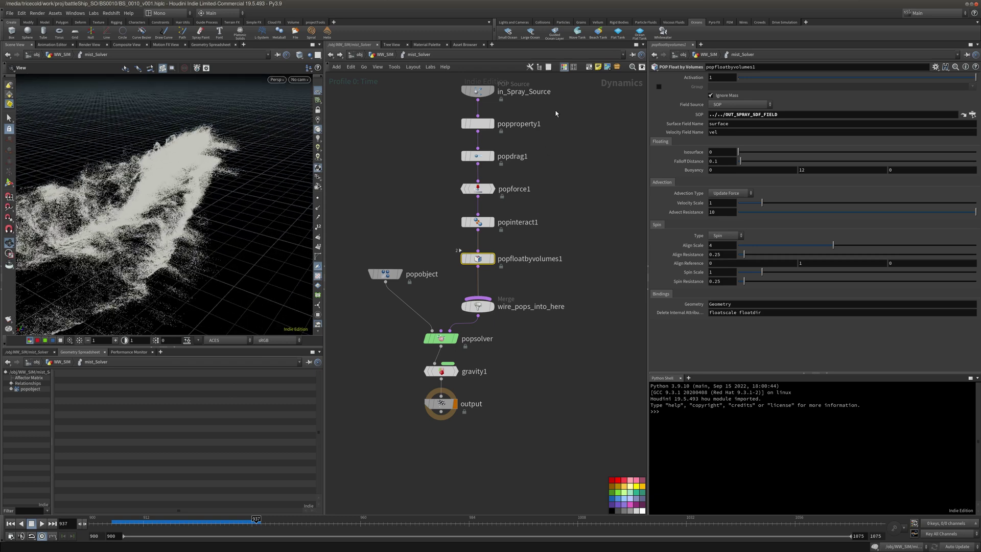
# Show the birth settings of in_Spray_Source and replay the mist simulation
pyautogui.click(527, 95)
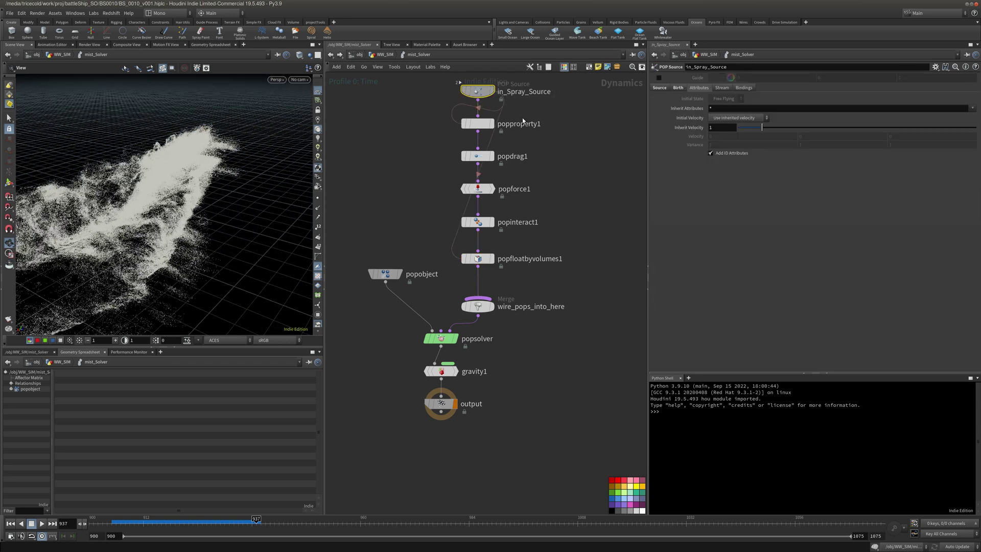
pyautogui.click(680, 88)
pyautogui.moveTo(547, 223); pyautogui.dragTo(554, 201, button='middle')
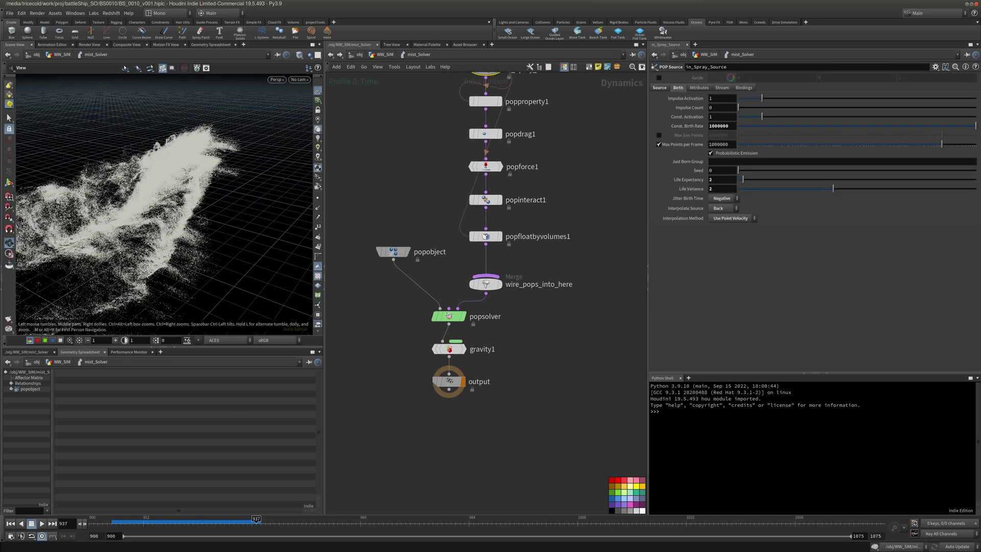
pyautogui.click(114, 525)
pyautogui.click(42, 526)
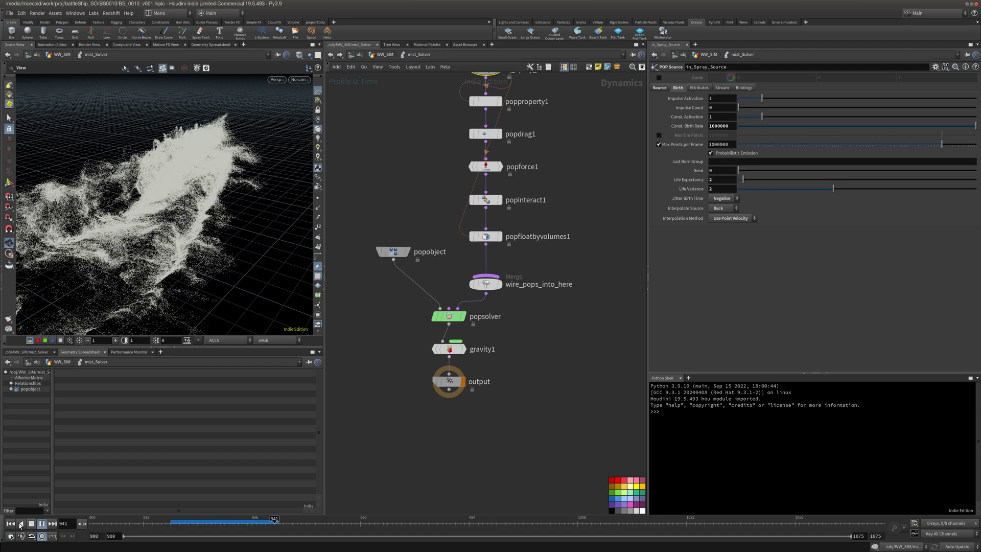
# Look through RenderCamera and play the mist simulation from the first frame
pyautogui.click(299, 79)
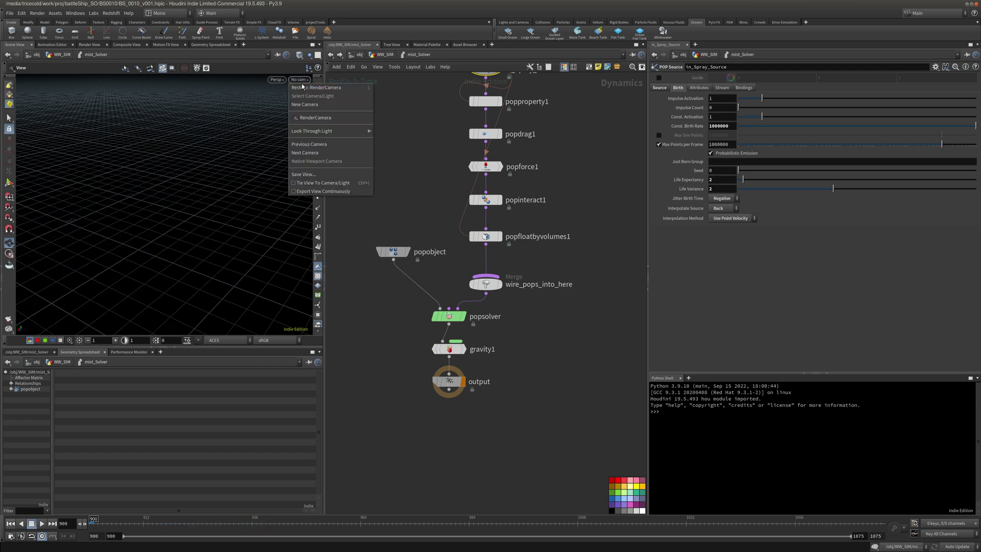
pyautogui.click(315, 118)
pyautogui.click(41, 524)
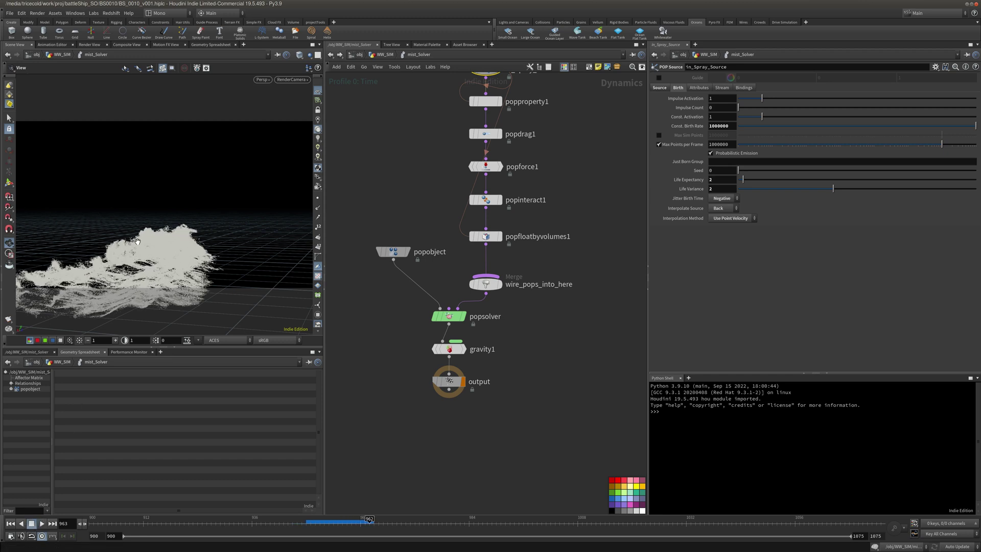
# Leave the camera view, resume the simulation from frame 952 and inspect the spray from the side and above
pyautogui.moveTo(137, 241); pyautogui.dragTo(193, 262)
pyautogui.click(324, 524)
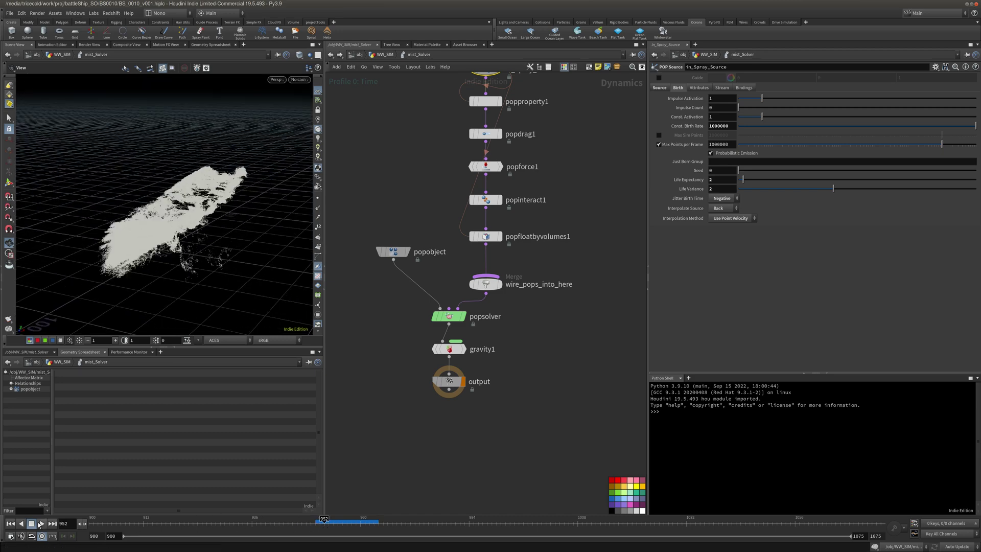
pyautogui.click(41, 526)
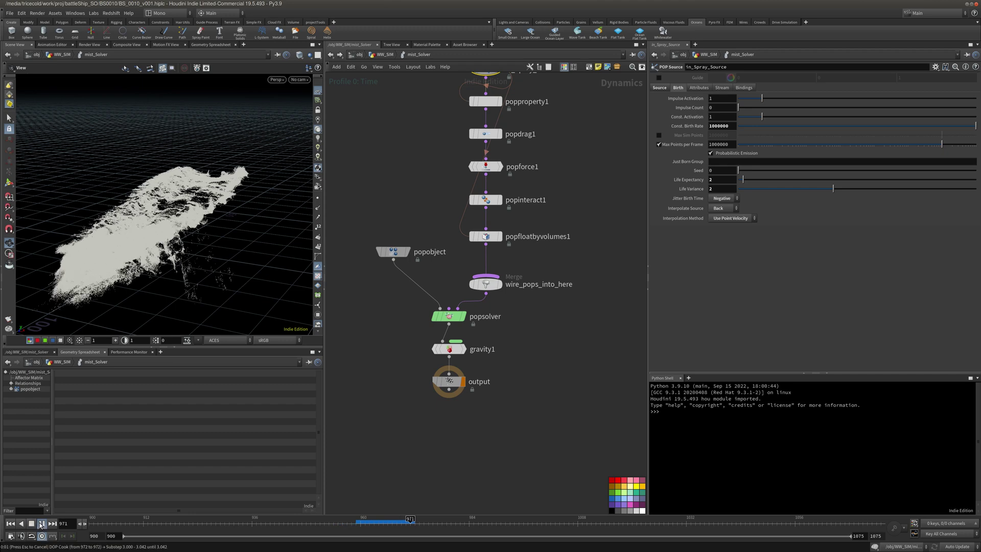
pyautogui.click(32, 523)
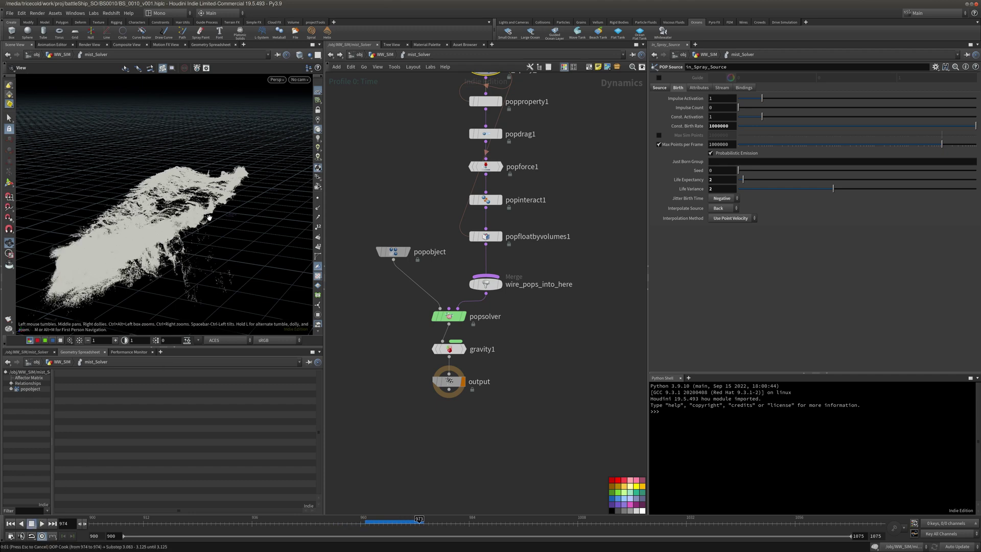
pyautogui.moveTo(197, 208); pyautogui.dragTo(146, 204)
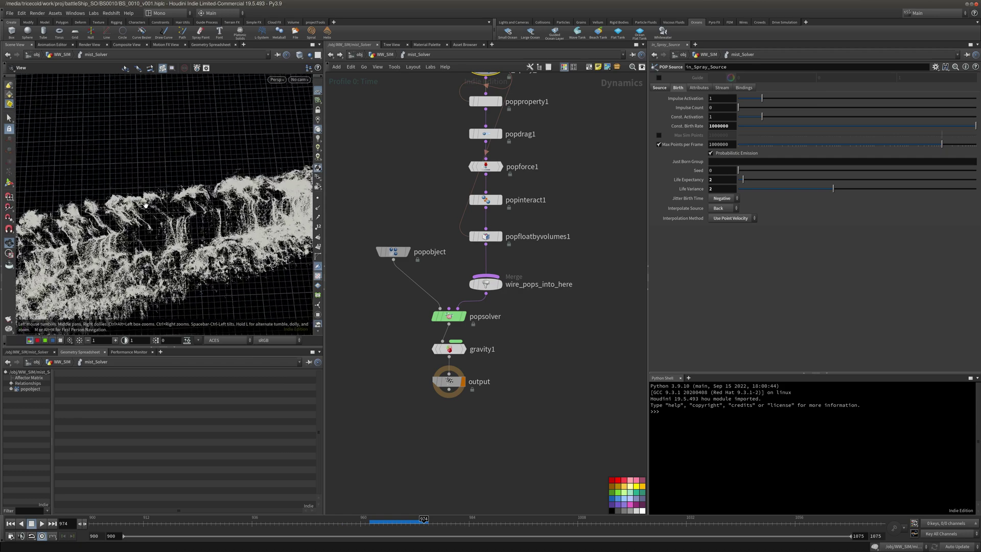
pyautogui.moveTo(242, 206); pyautogui.dragTo(127, 209)
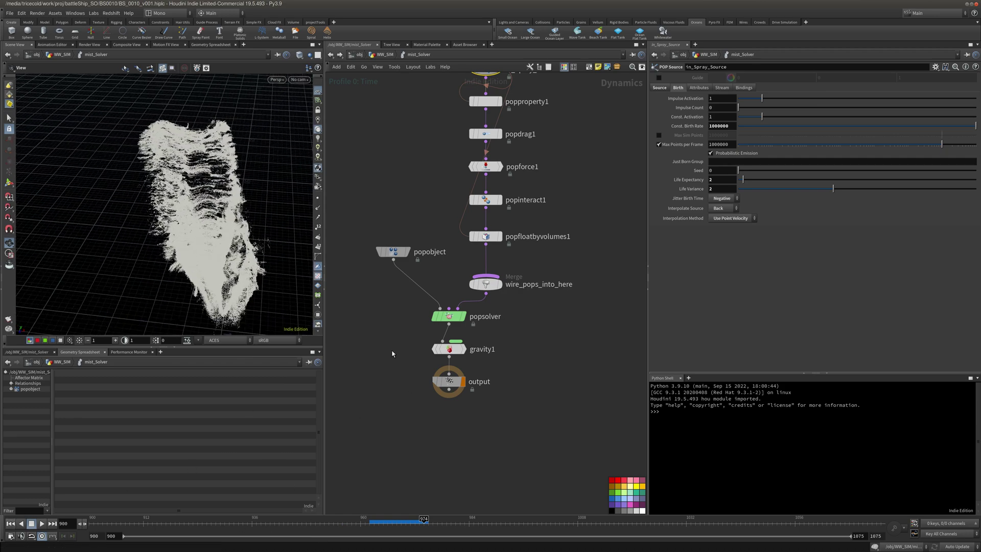
# Return to the WW_SIM network and set the update mode to Manual
pyautogui.moveTo(460, 376); pyautogui.dragTo(512, 353, button='middle')
pyautogui.click(383, 54)
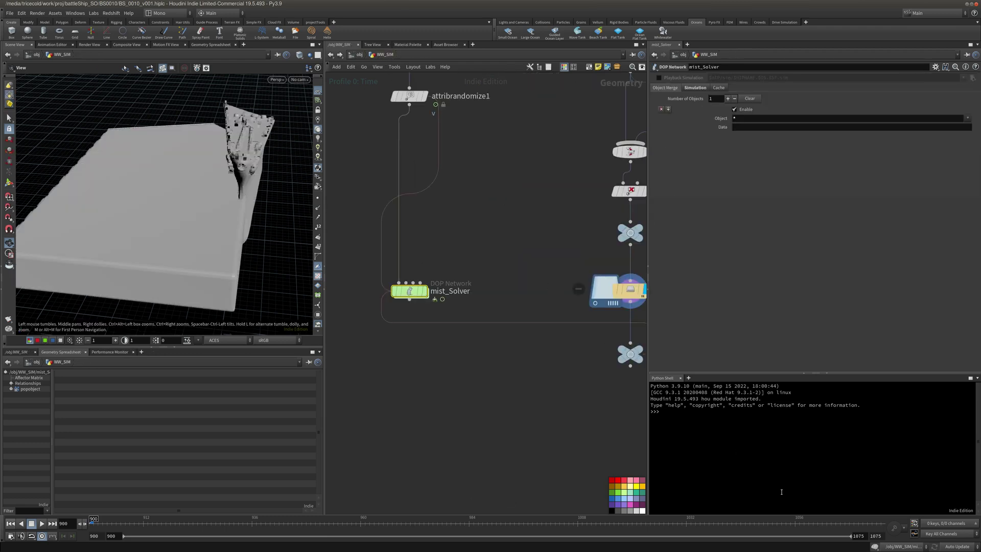
pyautogui.click(951, 546)
pyautogui.click(958, 546)
# Open the ww_Solver network and copy its ship and cull_byCAM nodes
pyautogui.moveTo(531, 189); pyautogui.dragTo(523, 281, button='middle')
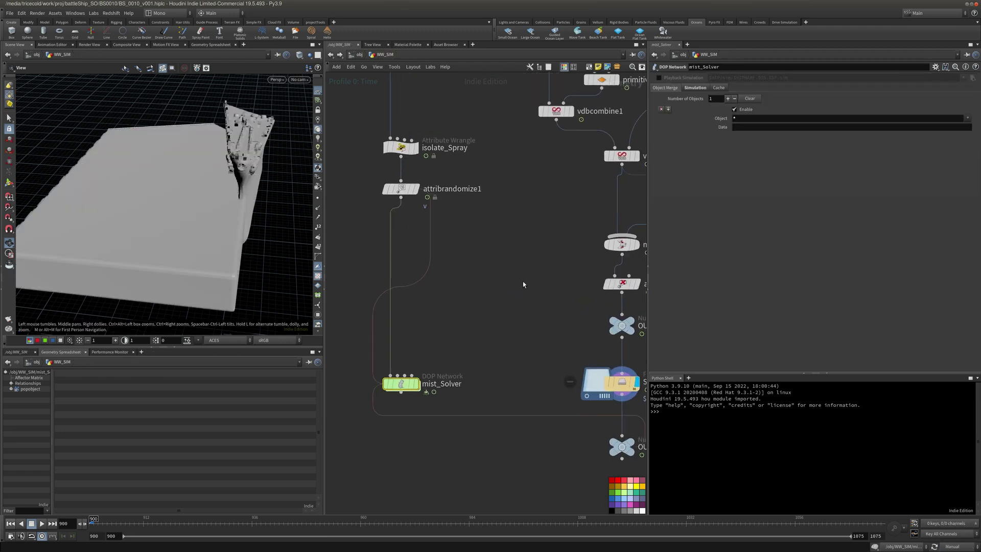
pyautogui.scroll(-4, 513, 280)
pyautogui.moveTo(502, 176); pyautogui.dragTo(464, 259, button='middle')
pyautogui.moveTo(373, 233); pyautogui.dragTo(381, 326, button='middle')
pyautogui.moveTo(382, 214); pyautogui.dragTo(379, 321, button='middle')
pyautogui.doubleClick(419, 219)
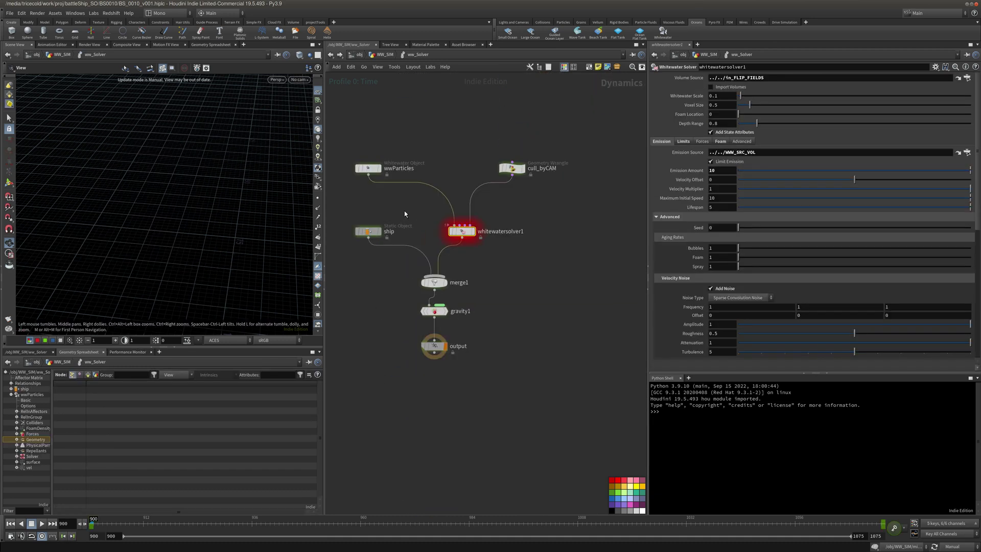
pyautogui.click(368, 231)
pyautogui.keyDown('shift'); pyautogui.moveTo(460, 150); pyautogui.dragTo(549, 204); pyautogui.keyUp('shift')
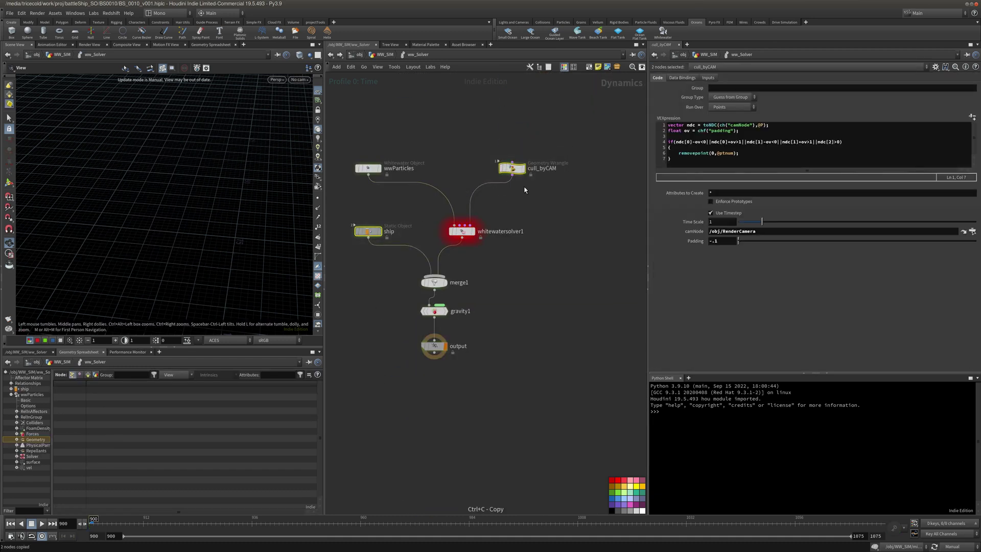
# Paste the copied nodes into mist_Solver and wire cull_byCAM into popsolver's middle input
pyautogui.click(383, 55)
pyautogui.moveTo(482, 328); pyautogui.dragTo(515, 97, button='middle')
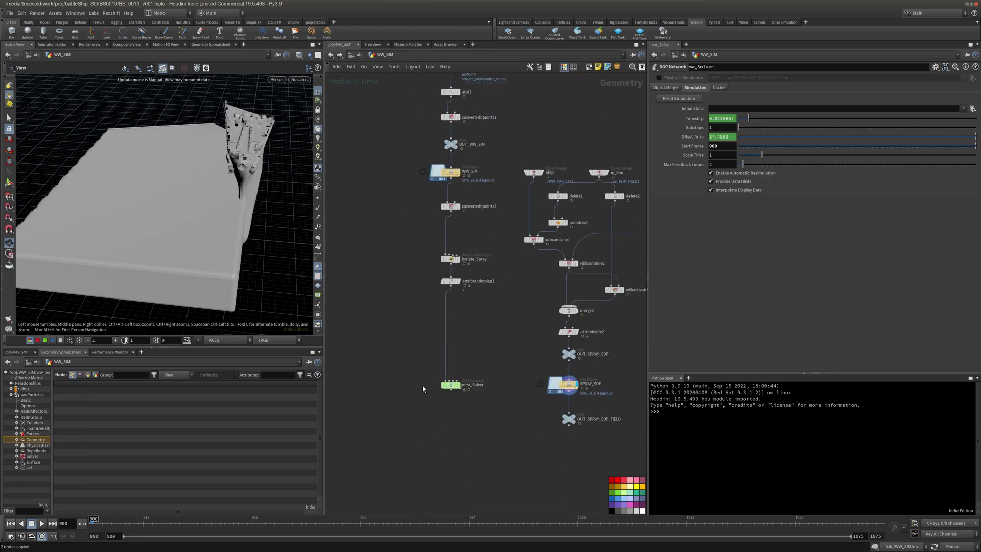
pyautogui.doubleClick(451, 385)
pyautogui.hotkey('ctrl', 'v')
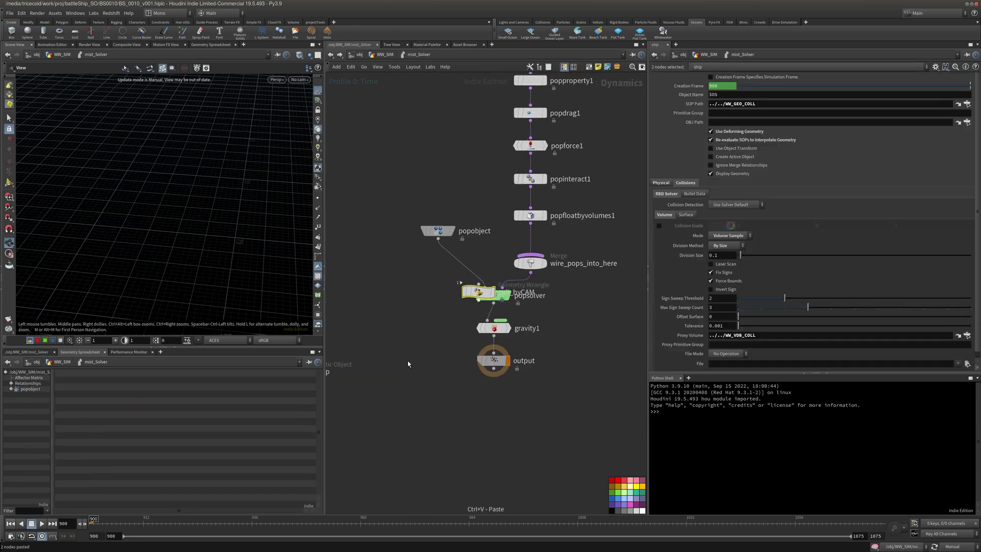
pyautogui.moveTo(478, 292); pyautogui.dragTo(470, 198)
pyautogui.click(471, 206)
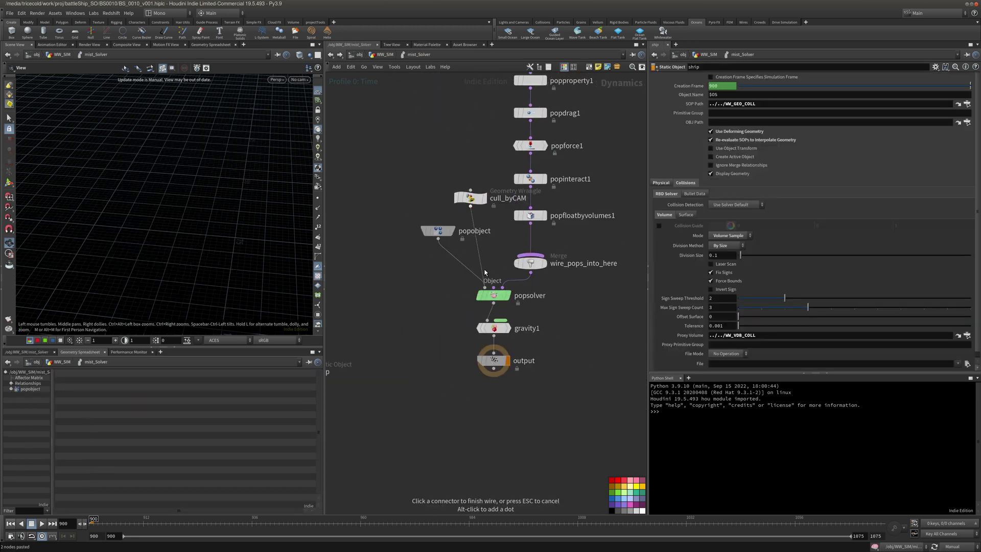
pyautogui.click(493, 287)
# Move gravity1 and output further below popsolver and place the ship node beside popsolver
pyautogui.moveTo(424, 341); pyautogui.dragTo(431, 323, button='middle')
pyautogui.moveTo(462, 302); pyautogui.dragTo(498, 345)
pyautogui.moveTo(506, 310); pyautogui.dragTo(506, 378)
pyautogui.moveTo(450, 348); pyautogui.dragTo(536, 368, button='middle')
pyautogui.moveTo(390, 376); pyautogui.dragTo(475, 298)
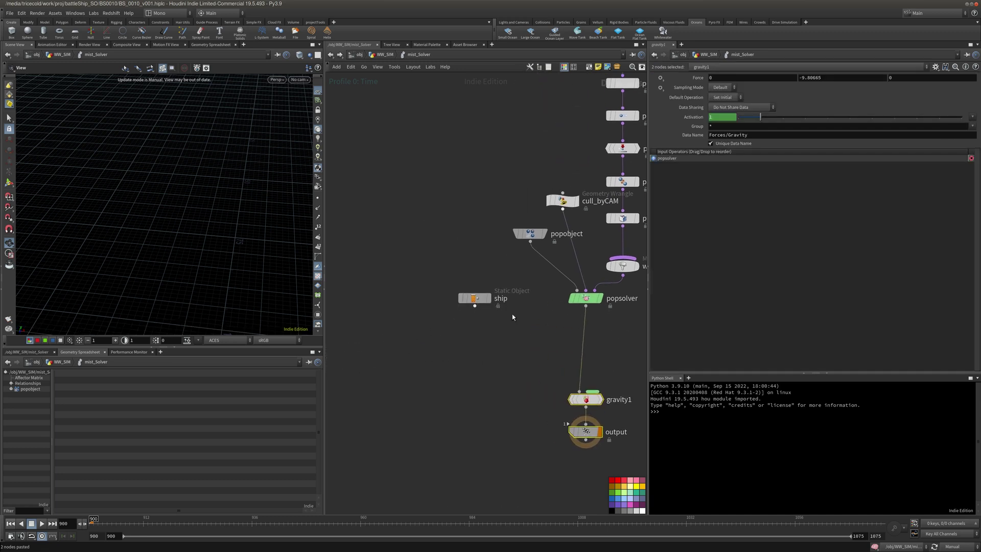
pyautogui.moveTo(512, 317); pyautogui.dragTo(424, 323, button='middle')
# Insert a Merge between popsolver and gravity1, connect ship to it and order ship above popsolver
pyautogui.press('Tab')
pyautogui.write('mer')
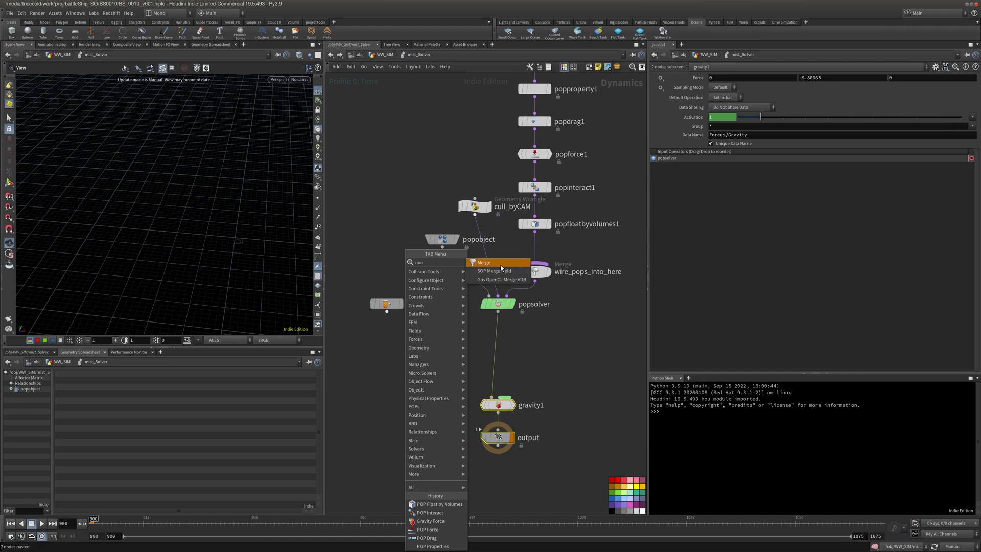
pyautogui.click(501, 266)
pyautogui.click(494, 345)
pyautogui.moveTo(493, 345); pyautogui.dragTo(498, 345)
pyautogui.click(498, 336)
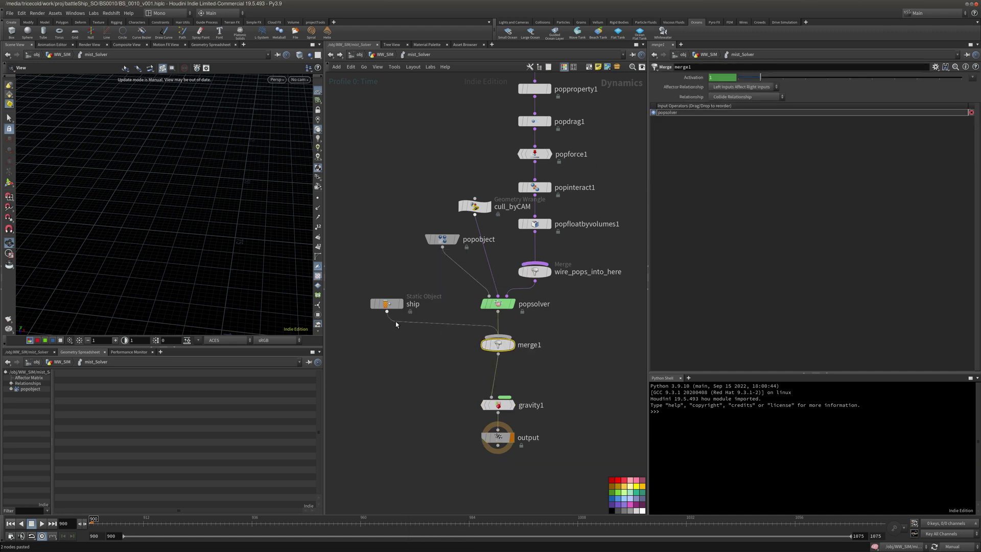
pyautogui.click(397, 324)
pyautogui.moveTo(655, 121); pyautogui.dragTo(654, 111)
# Set the update mode to Auto Update, then play the simulation and examine the spray along the ship's bow
pyautogui.click(952, 546)
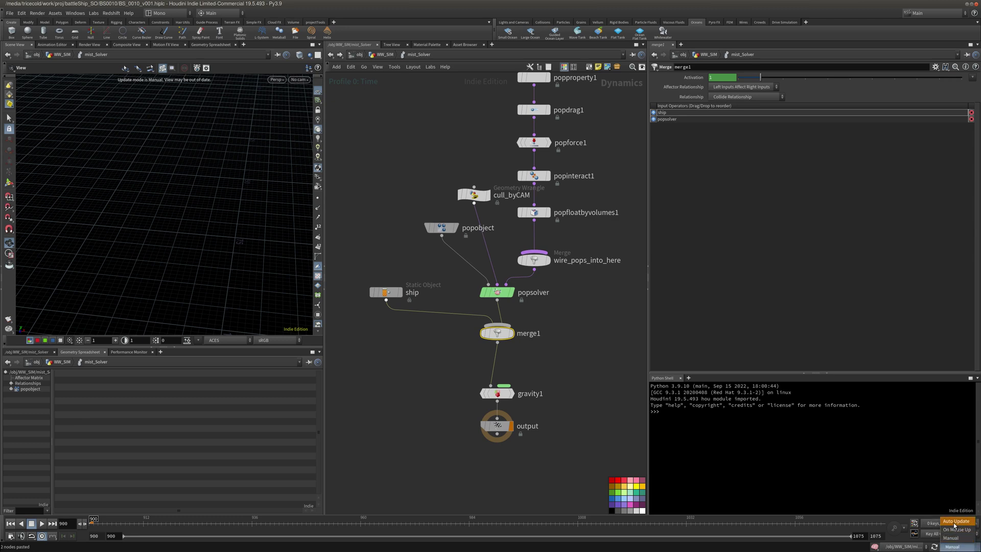
pyautogui.click(955, 522)
pyautogui.moveTo(271, 207); pyautogui.dragTo(204, 228)
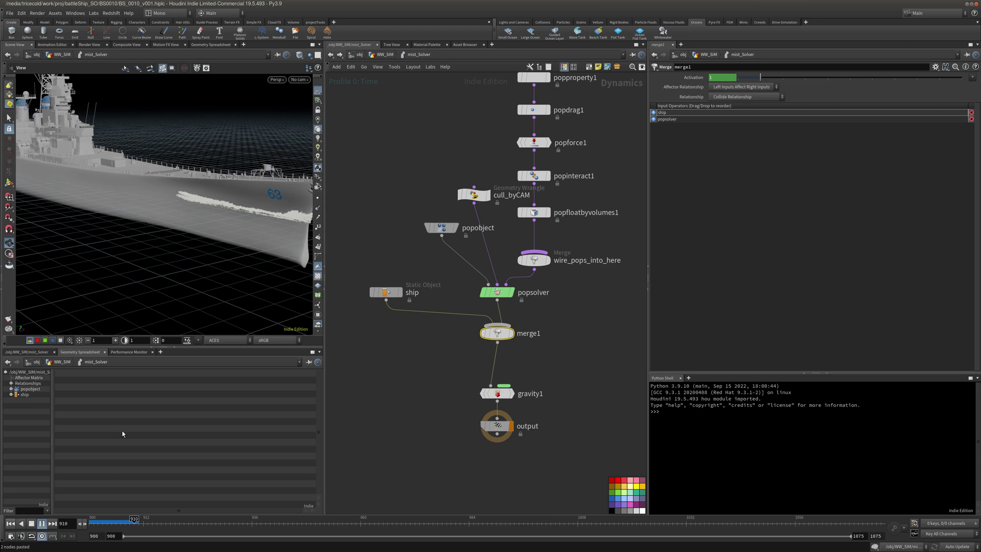
pyautogui.moveTo(280, 210); pyautogui.dragTo(126, 279)
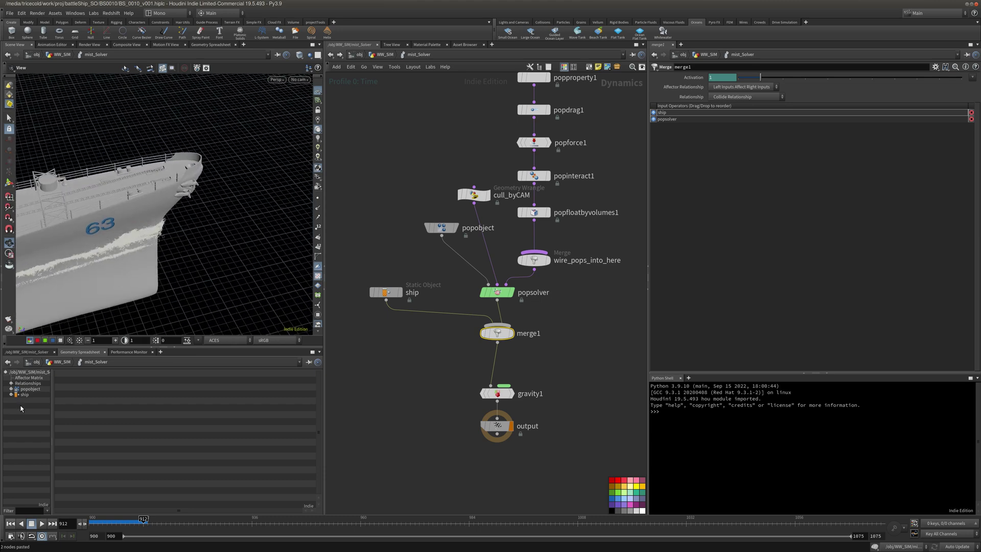
pyautogui.click(42, 524)
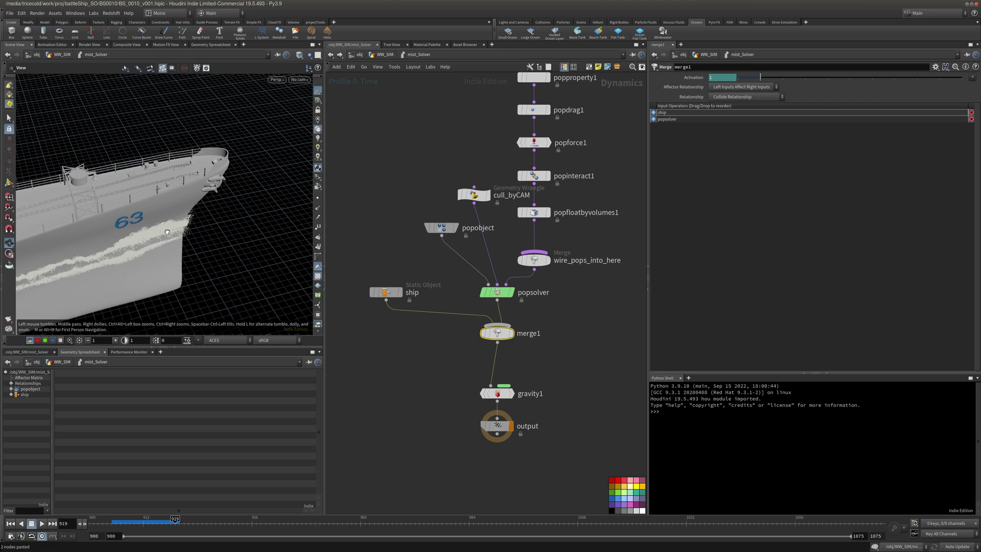
pyautogui.press('Escape')
pyautogui.moveTo(165, 233); pyautogui.dragTo(29, 301)
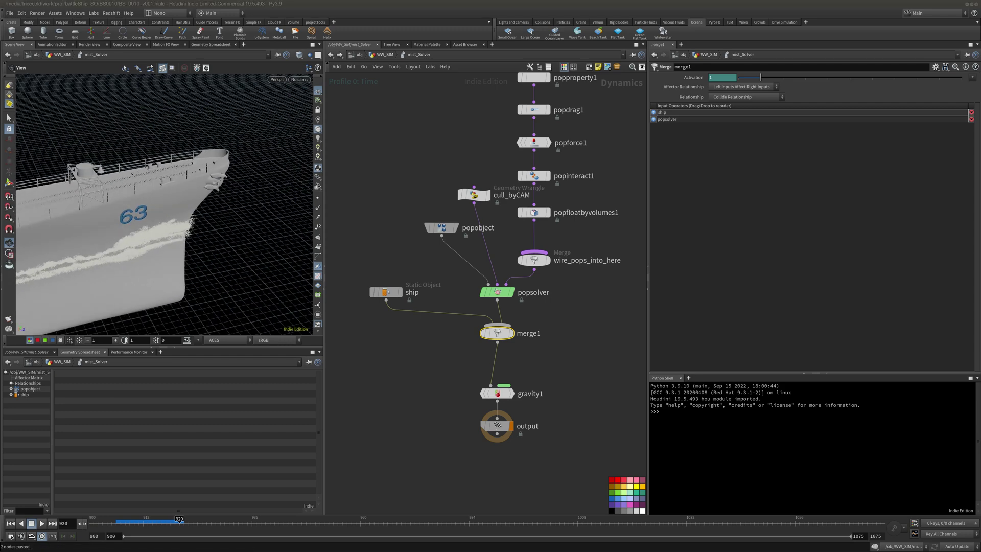
# Move the popobject node above ship, rename it Sprey and return to the WW_SIM network
pyautogui.moveTo(449, 232); pyautogui.dragTo(394, 232)
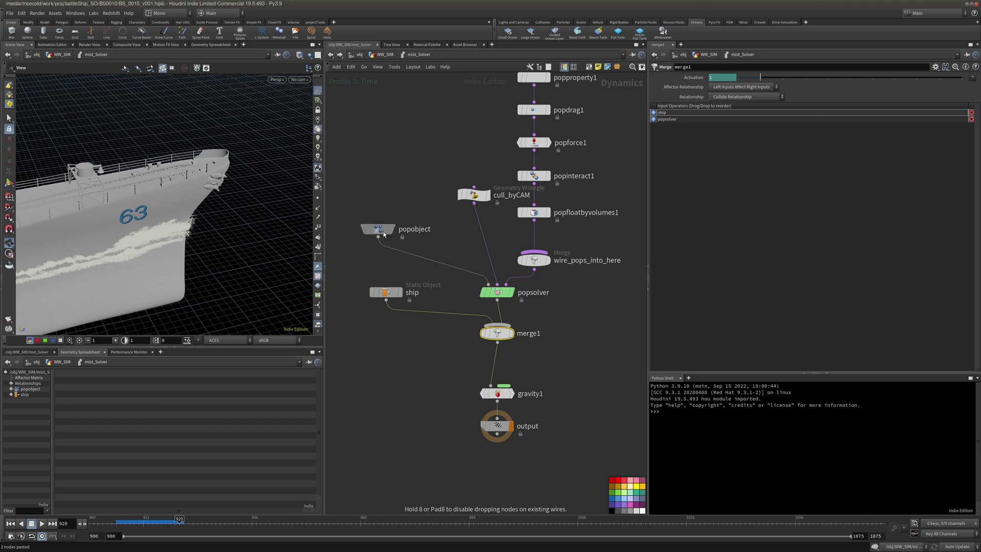
pyautogui.doubleClick(423, 228)
pyautogui.write('Sprey')
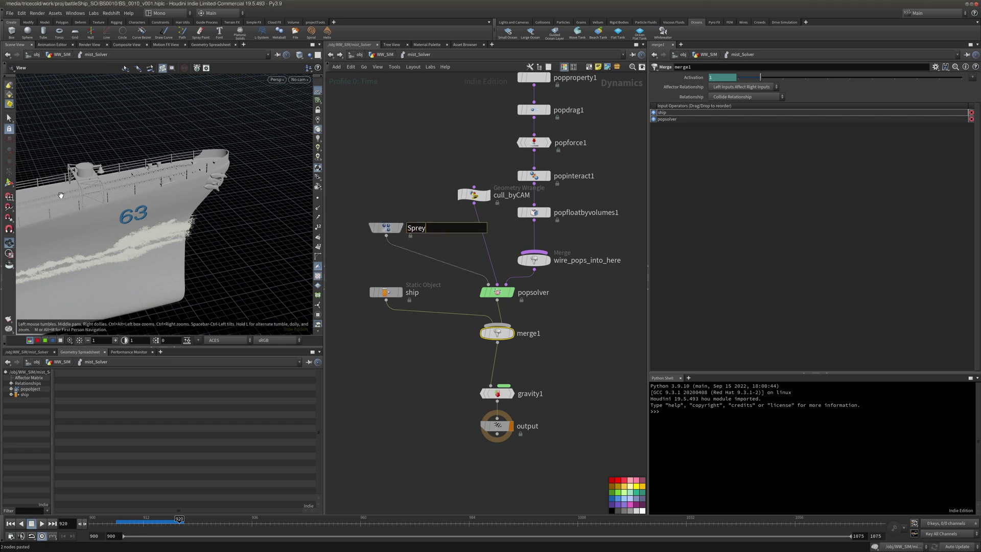
pyautogui.press('Return')
pyautogui.press('u')
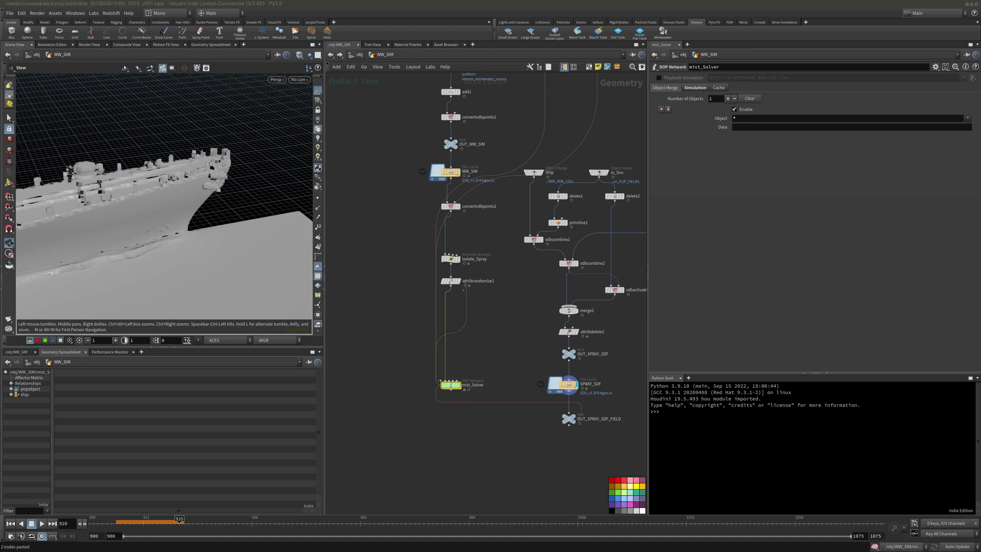
# Colour the mist_Solver node black and move it further down, leaving space below attribrandomize1
pyautogui.moveTo(484, 346); pyautogui.dragTo(440, 267, button='middle')
pyautogui.click(441, 299)
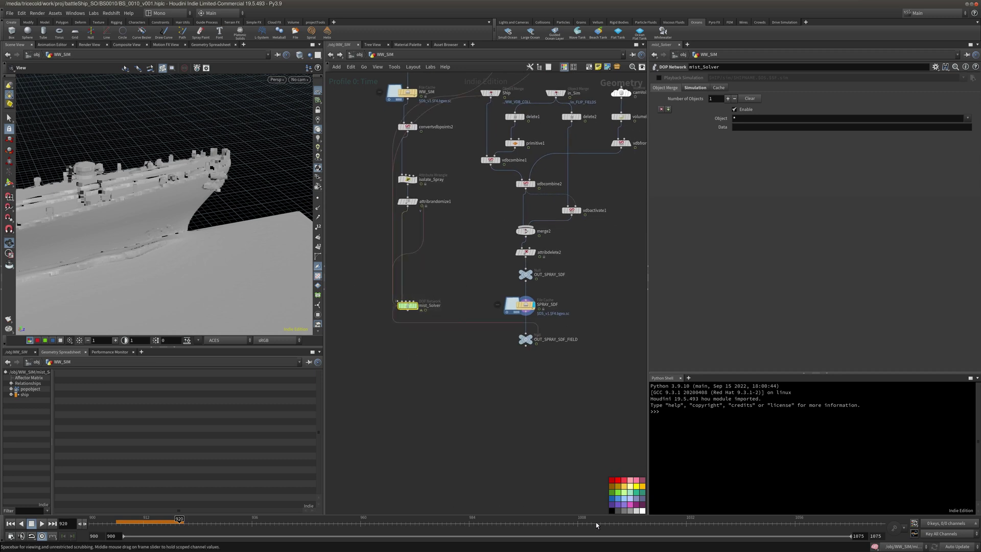
pyautogui.click(612, 512)
pyautogui.moveTo(446, 337); pyautogui.dragTo(435, 358, button='middle')
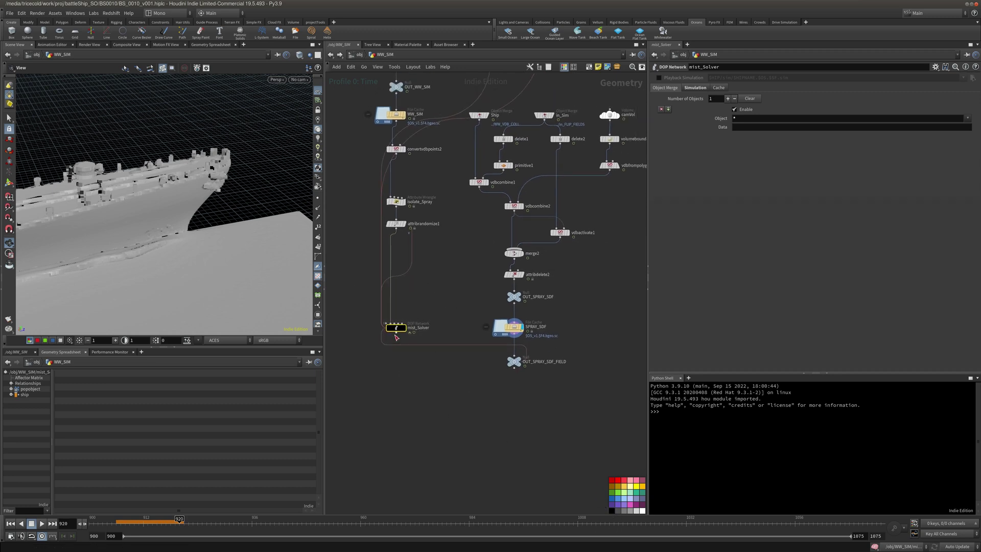
pyautogui.moveTo(396, 337); pyautogui.dragTo(396, 396)
pyautogui.click(418, 351)
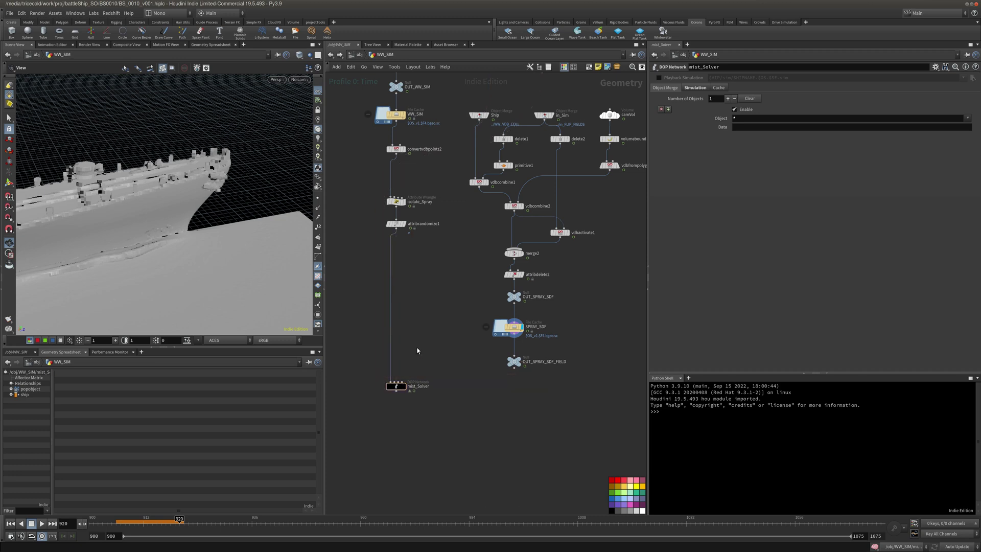
# Insert a Null between attribrandomize1 and mist_Solver and name it OUT_MIST_SRC
pyautogui.press('Tab')
pyautogui.write('null')
pyautogui.click(495, 137)
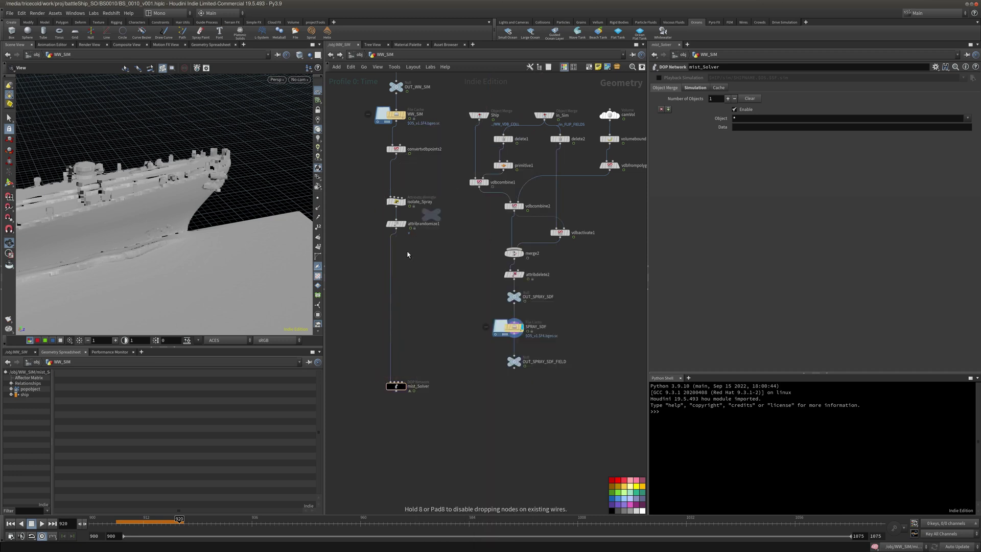
pyautogui.click(396, 329)
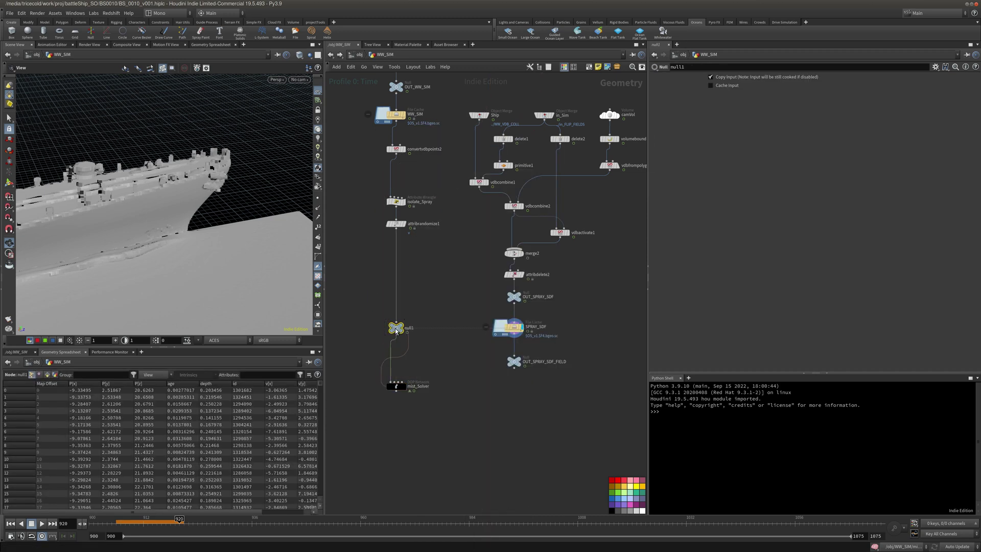
pyautogui.click(409, 329)
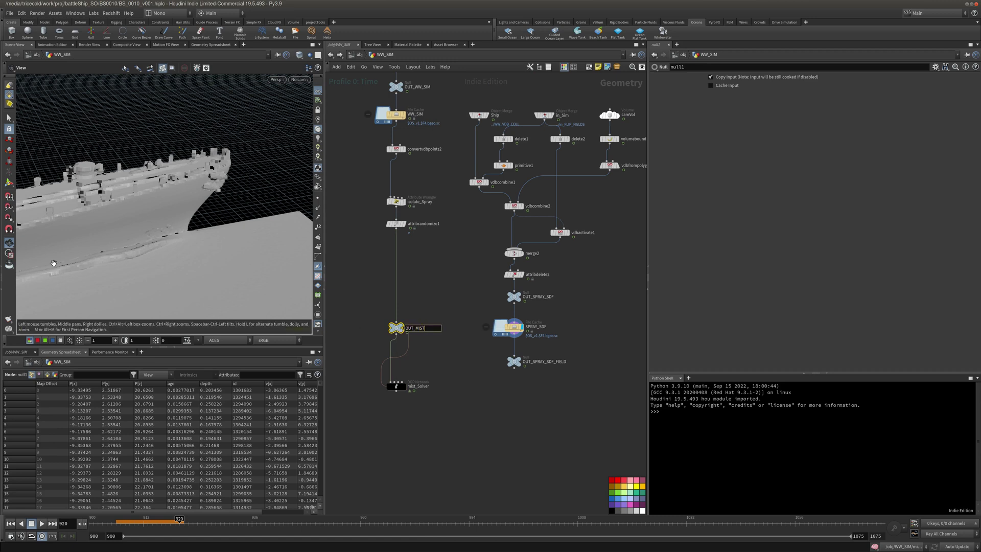
pyautogui.write('OUT_MIST_SRC')
pyautogui.press('Return')
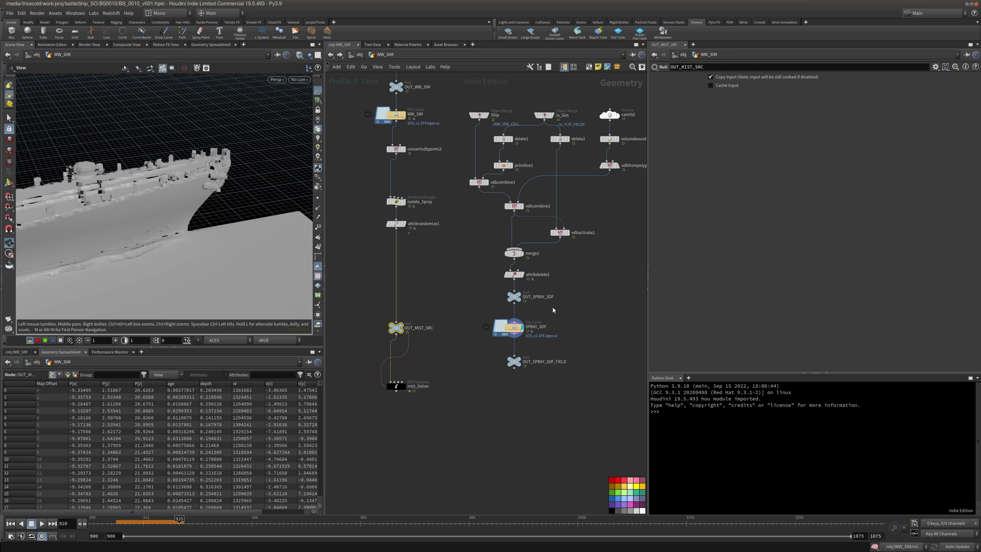
# Move the spray SDF branch up so that OUT_SPRAY_SDF_FIELD lines up with OUT_MIST_SRC, and inspect the SDF geometry
pyautogui.press('h')
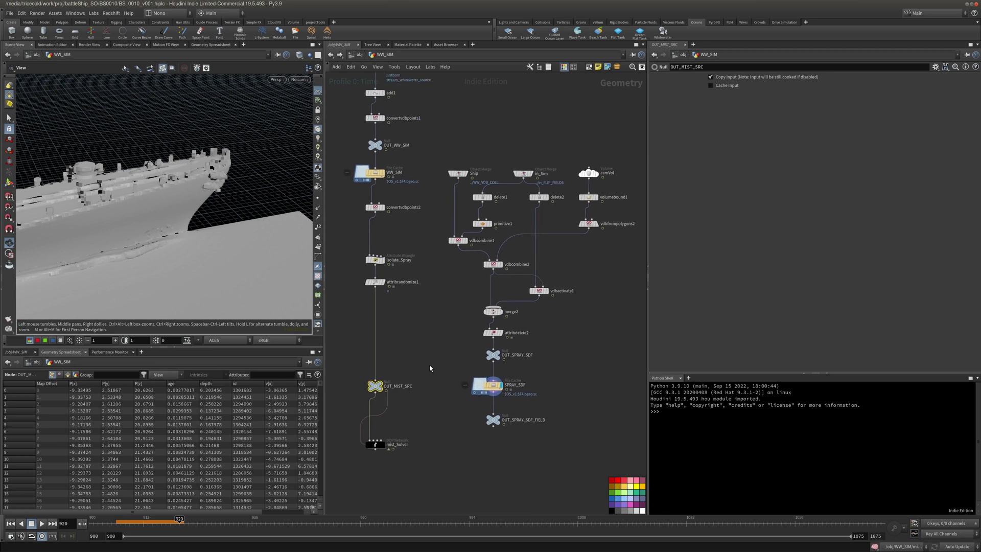
pyautogui.moveTo(450, 183); pyautogui.dragTo(615, 411)
pyautogui.moveTo(481, 383)
pyautogui.mouseDown()
pyautogui.moveTo(490, 347)
pyautogui.moveTo(481, 386)
pyautogui.mouseUp()
pyautogui.click(462, 381)
pyautogui.moveTo(430, 149); pyautogui.dragTo(601, 376)
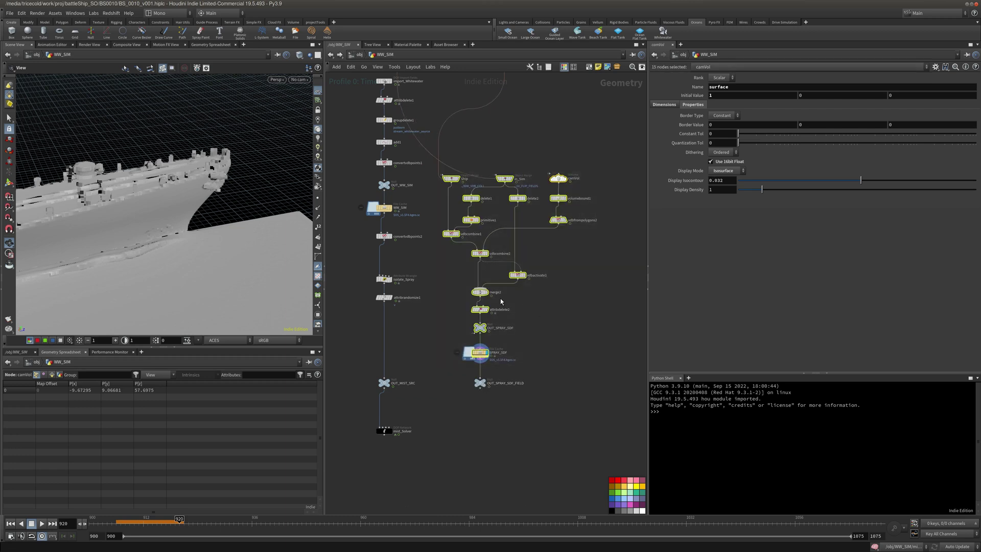
pyautogui.moveTo(130, 218); pyautogui.dragTo(149, 234)
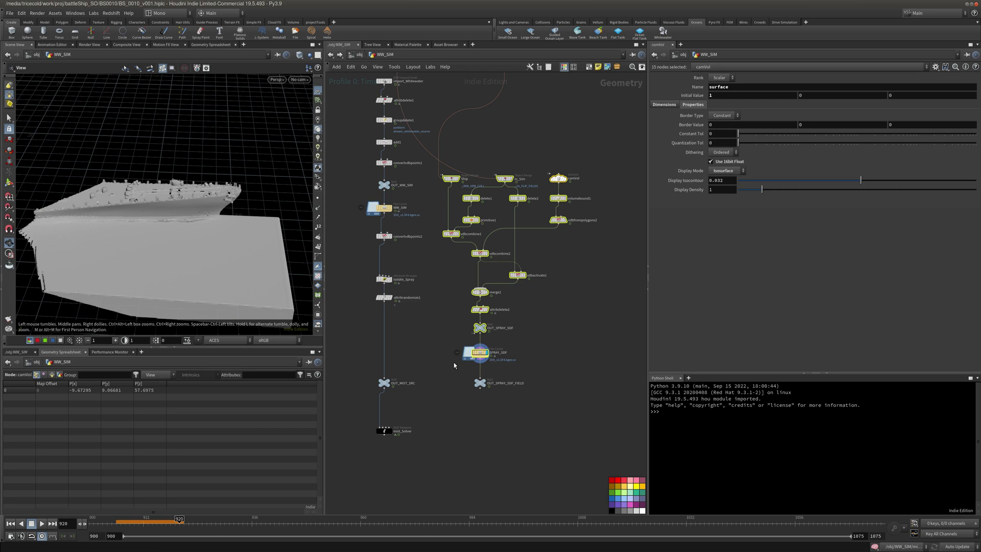
# Colour OUT_MIST_SRC and OUT_SPRAY_SDF_FIELD black and give both nodes the circle shape
pyautogui.moveTo(371, 377); pyautogui.dragTo(536, 429)
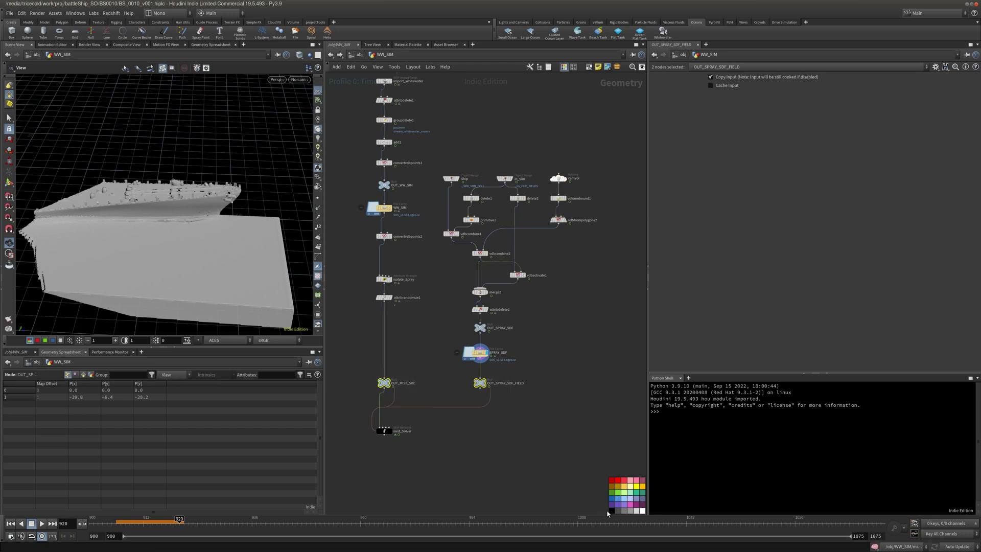
pyautogui.click(611, 492)
pyautogui.click(574, 68)
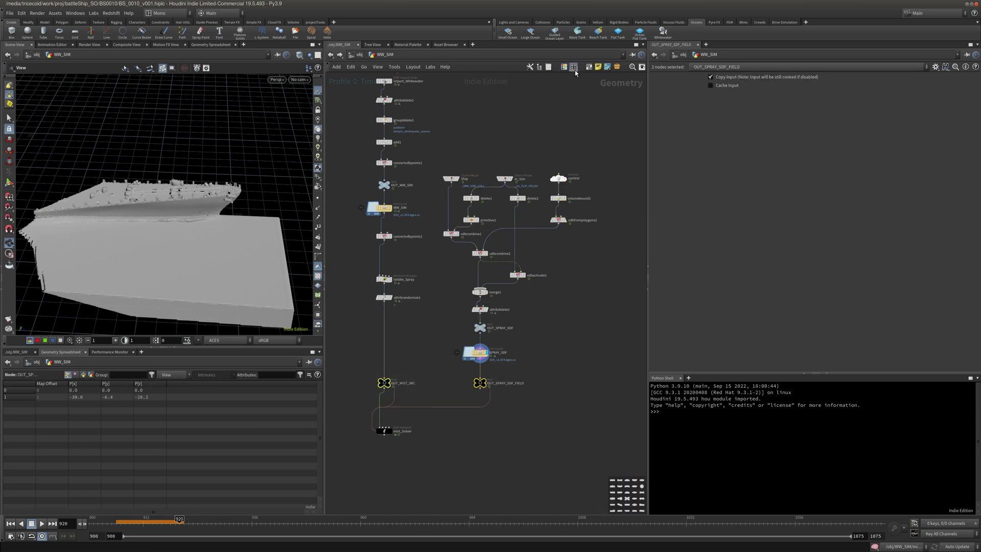
pyautogui.click(642, 486)
pyautogui.click(471, 438)
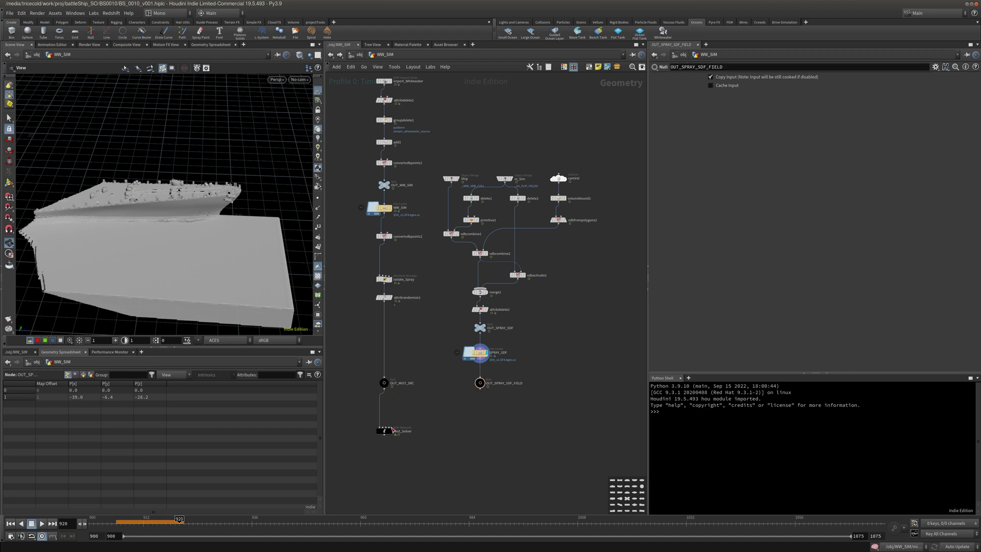
# Move mist_Solver slightly up and enclose it with OUT_MIST_SRC and OUT_SPRAY_SDF_FIELD in a network box
pyautogui.moveTo(386, 430); pyautogui.dragTo(386, 420)
pyautogui.moveTo(340, 368); pyautogui.dragTo(485, 429)
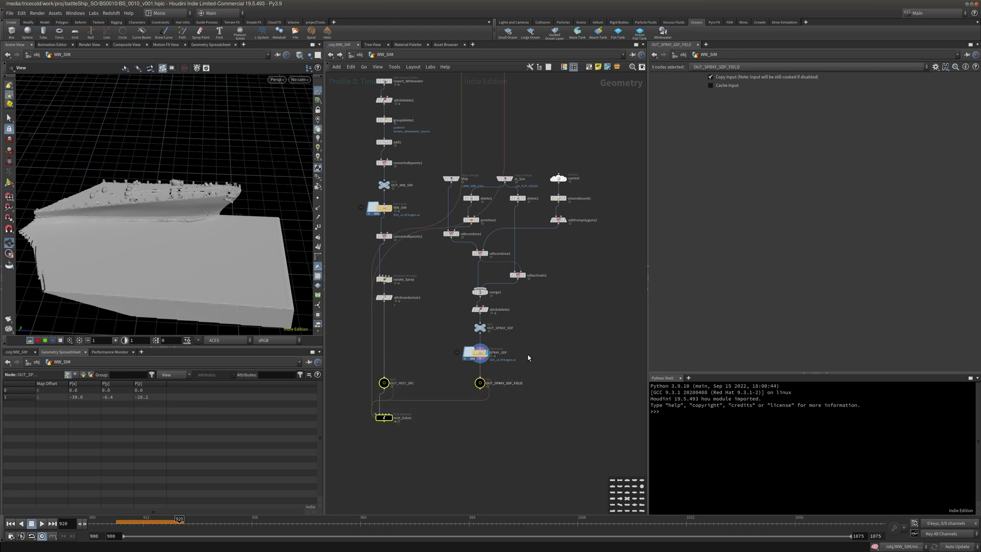
pyautogui.click(588, 69)
pyautogui.click(480, 448)
pyautogui.moveTo(452, 447); pyautogui.dragTo(444, 373, button='middle')
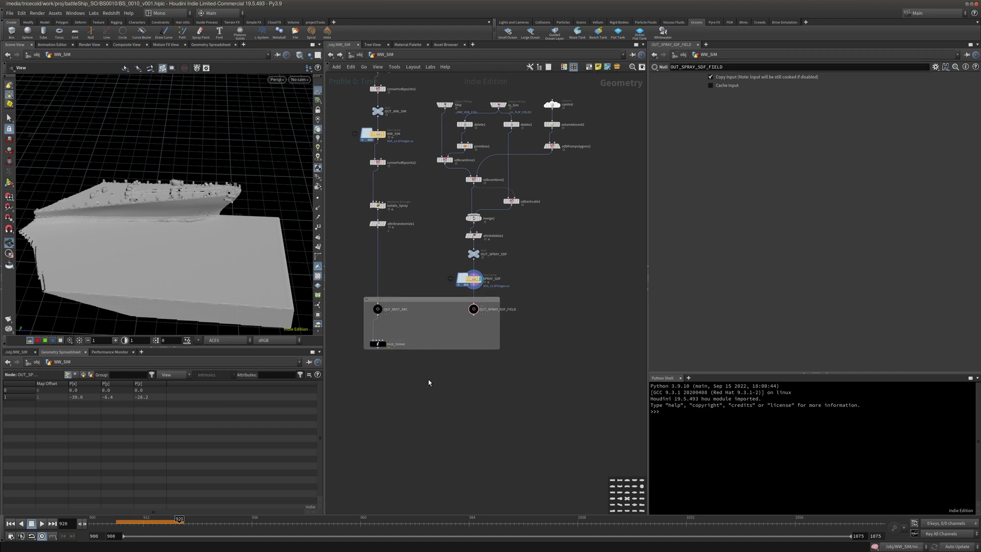
pyautogui.scroll(2, 425, 384)
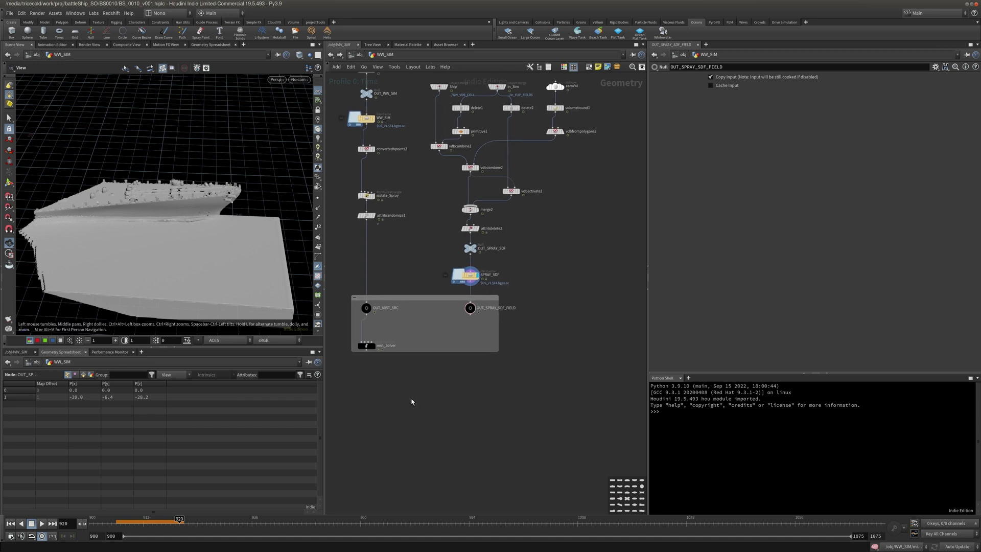
# Add an Attribute Delete node below mist_Solver, outside the network box
pyautogui.press('Tab')
pyautogui.write('attrde')
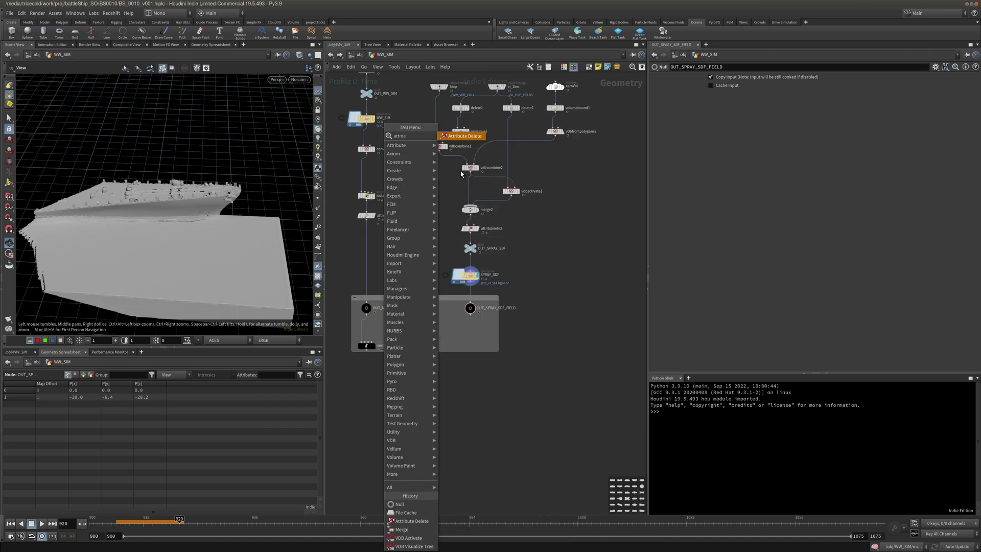
pyautogui.click(466, 138)
pyautogui.click(365, 385)
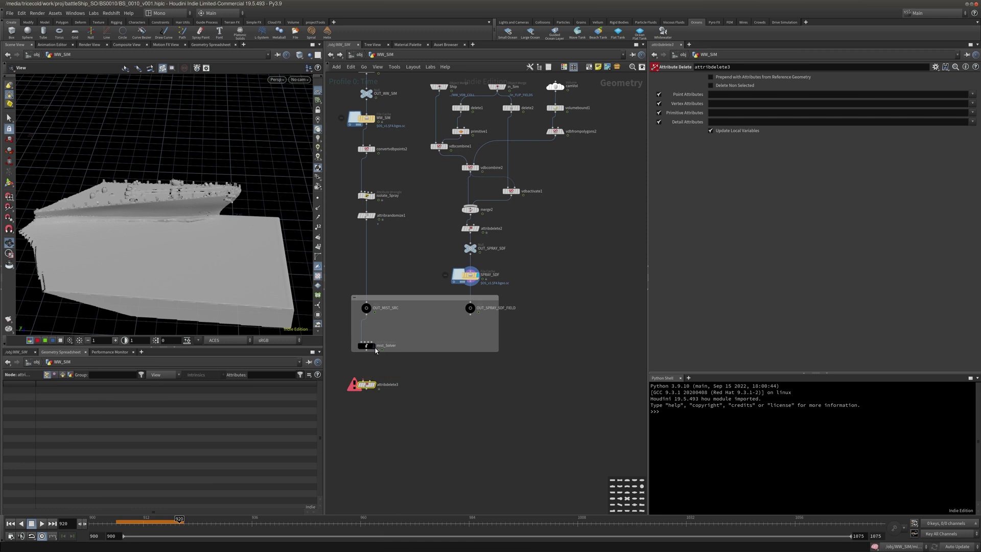
# Display mist_Solver, check its node info and examine the ship and spray in wireframe
pyautogui.click(362, 352)
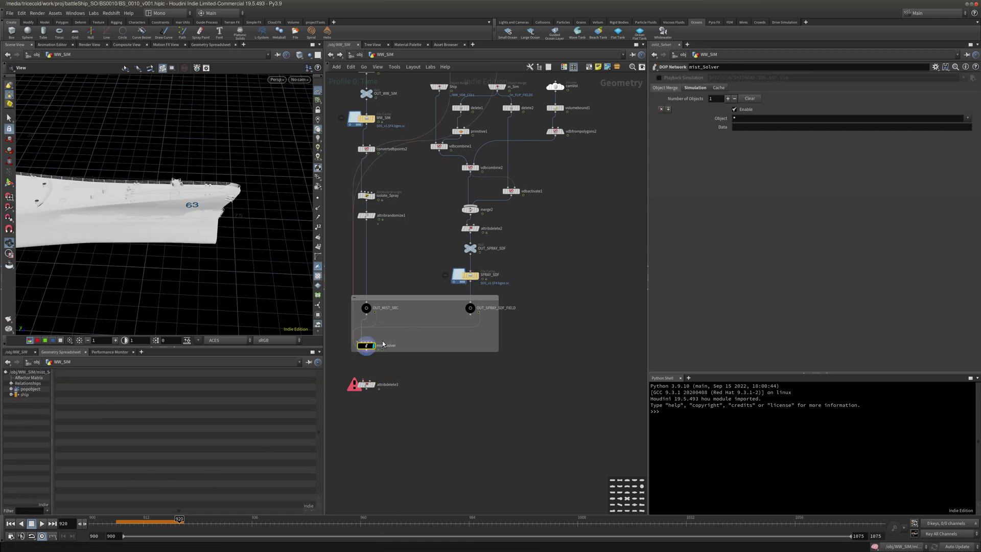
pyautogui.middleClick(369, 349)
pyautogui.moveTo(293, 193); pyautogui.dragTo(154, 188)
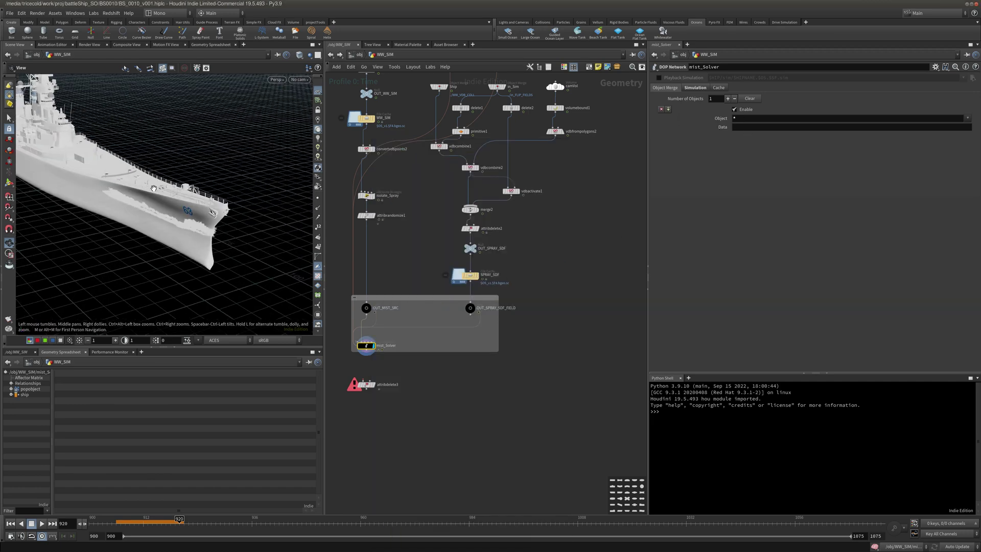
pyautogui.press('w')
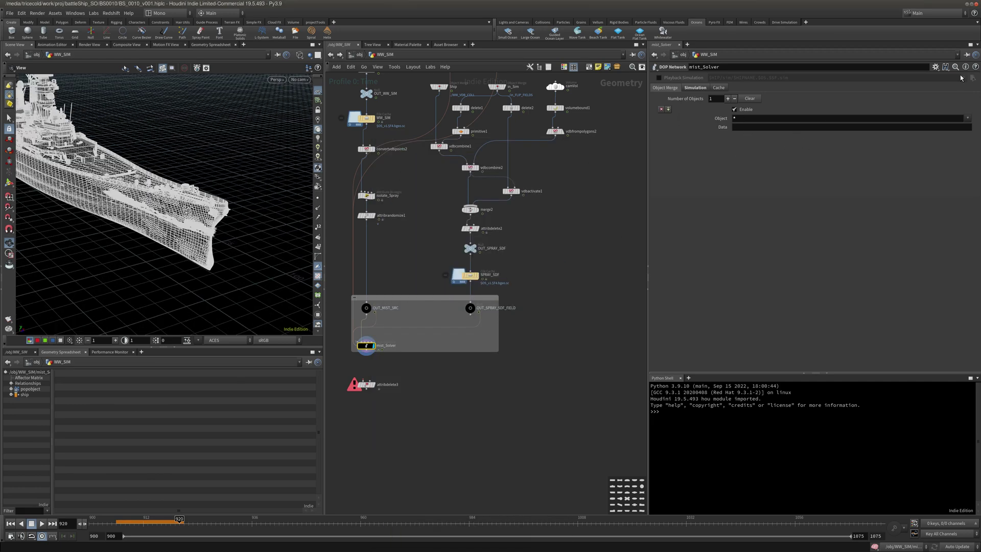
# Copy the Sprey node's name from inside mist_Solver and set mist_Solver's merged Object to Sprey
pyautogui.doubleClick(373, 345)
pyautogui.doubleClick(417, 227)
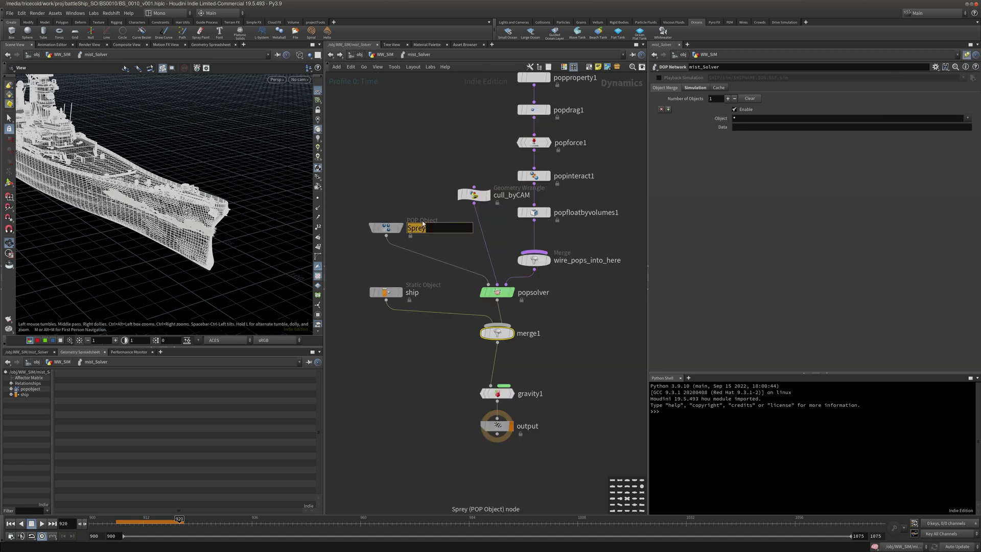
pyautogui.press('Return')
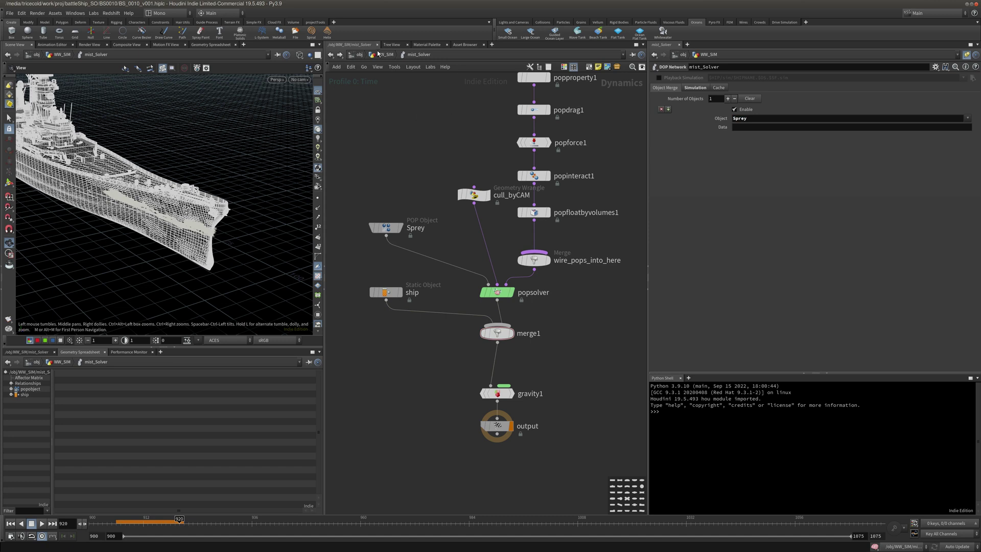
# Copy the whitewater DOP import node from below the WW SIMULATION box and paste it below mist_Solver
pyautogui.click(381, 54)
pyautogui.moveTo(380, 151); pyautogui.dragTo(387, 213, button='middle')
pyautogui.moveTo(365, 131); pyautogui.dragTo(367, 275, button='middle')
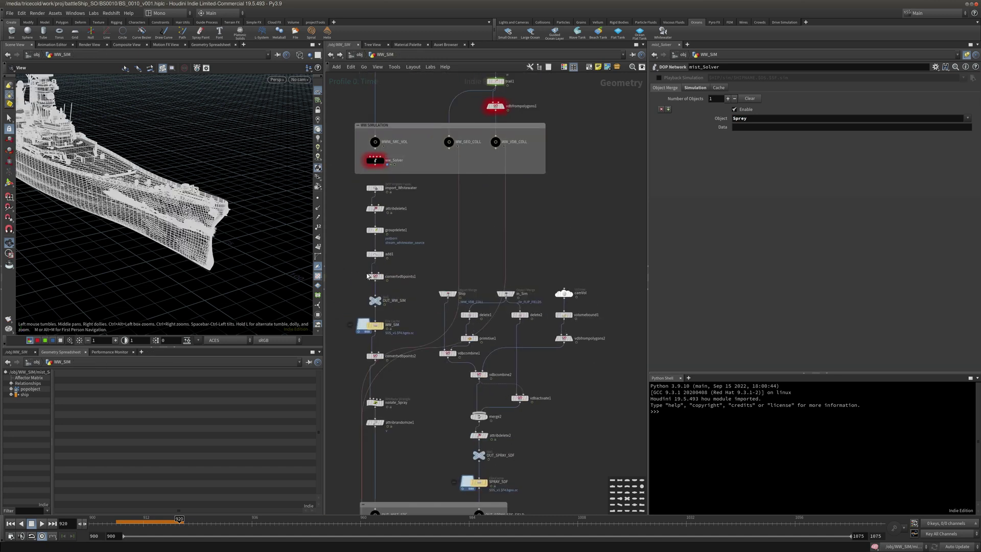
pyautogui.moveTo(354, 177); pyautogui.dragTo(399, 200)
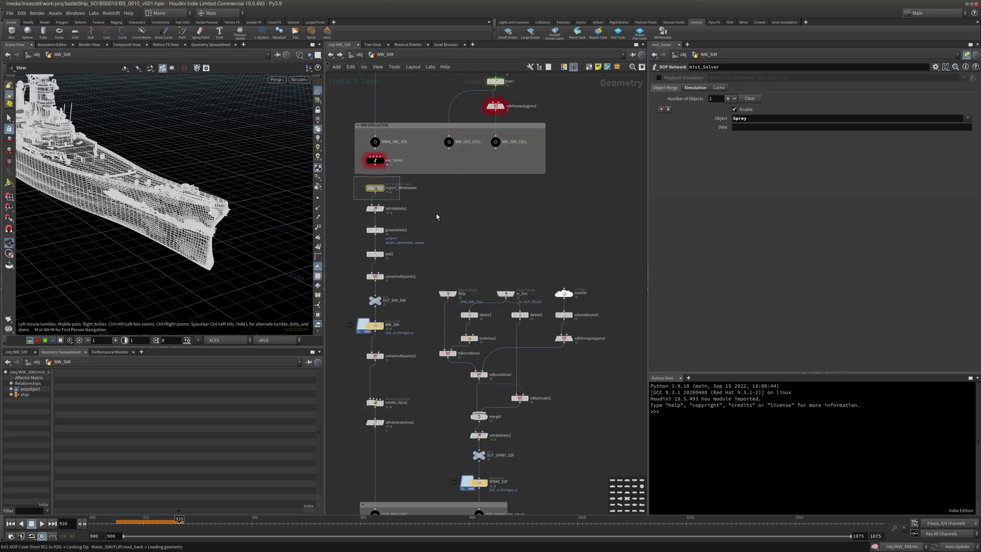
pyautogui.hotkey('ctrl', 'c')
pyautogui.moveTo(415, 455); pyautogui.dragTo(462, 229, button='middle')
pyautogui.moveTo(427, 348); pyautogui.dragTo(427, 342, button='middle')
pyautogui.hotkey('ctrl', 'v')
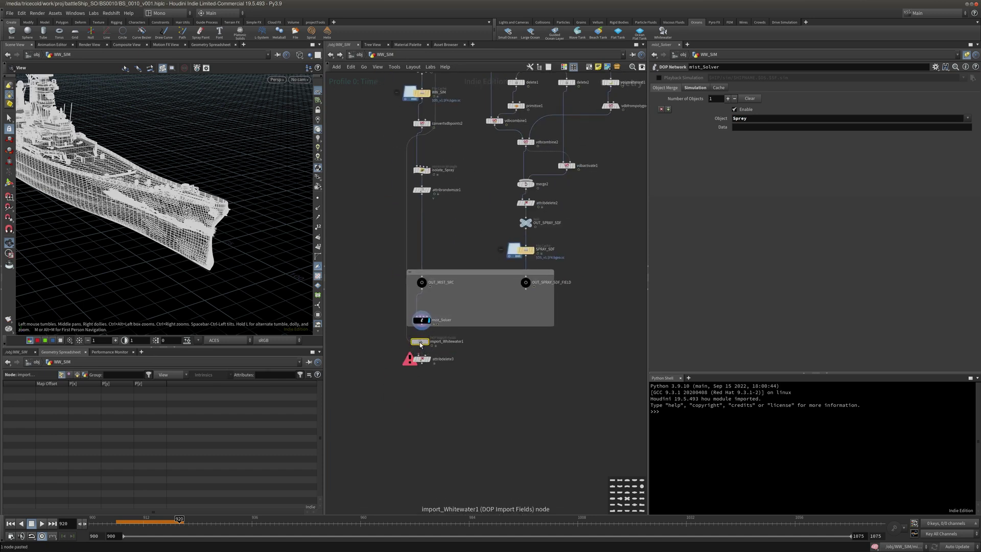
# Nudge mist_Solver up and set the pasted import node's DOP Network to ../mist_Solver
pyautogui.moveTo(424, 324); pyautogui.dragTo(687, 102)
pyautogui.click(447, 316)
pyautogui.click(967, 56)
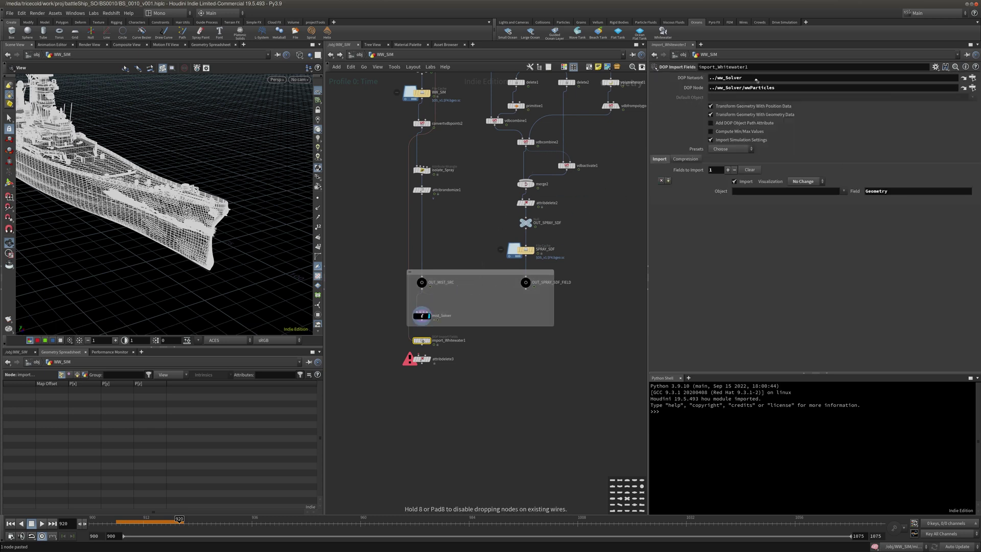
pyautogui.moveTo(757, 81); pyautogui.dragTo(756, 79)
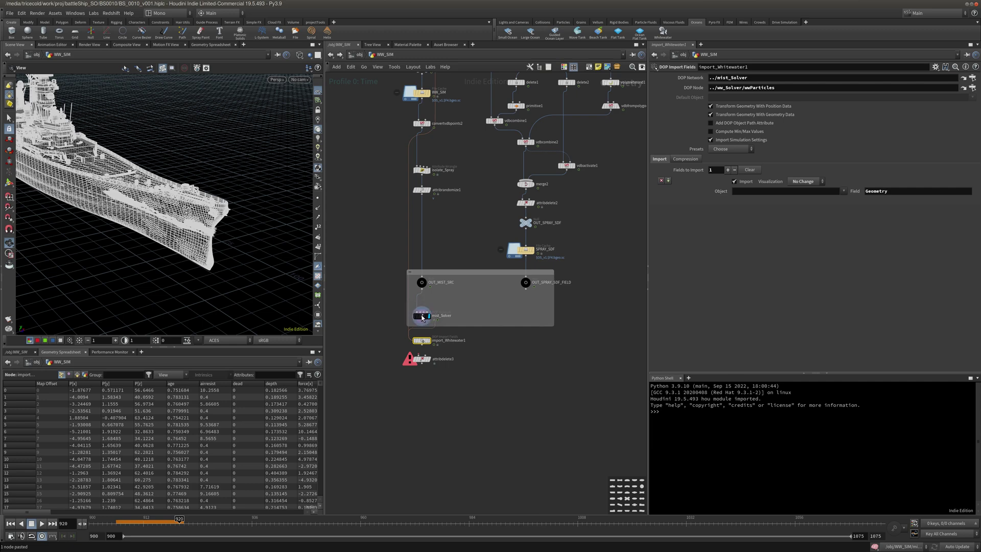
# Set the pasted import node's DOP Node to ../mist_Solver/Sprey, checking the POP object's name inside mist_Solver
pyautogui.doubleClick(422, 316)
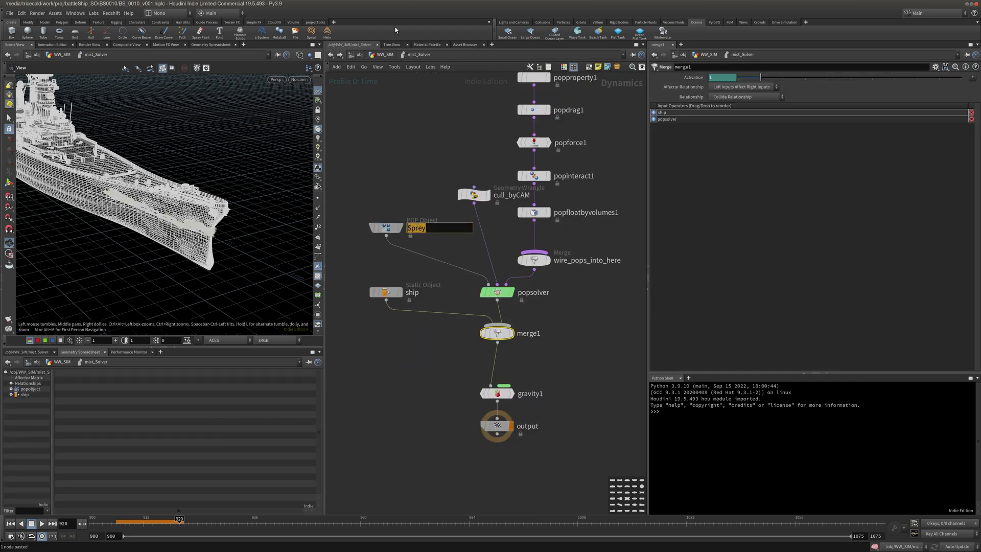
pyautogui.click(385, 54)
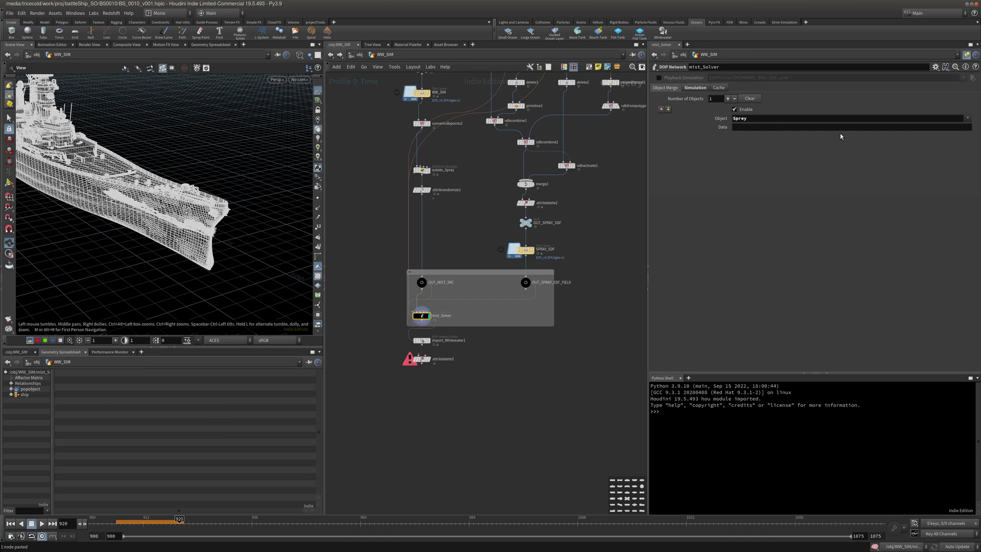
pyautogui.click(422, 340)
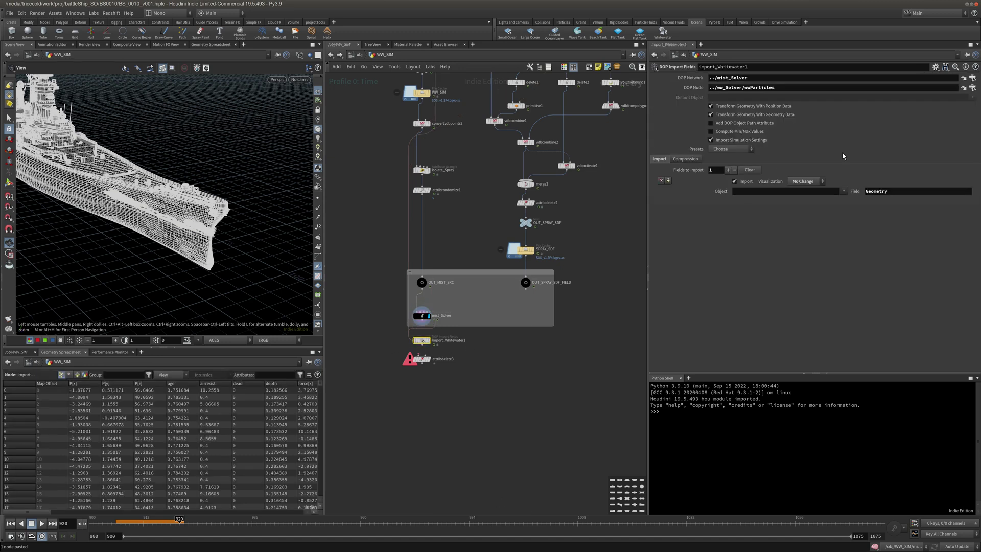
pyautogui.doubleClick(424, 317)
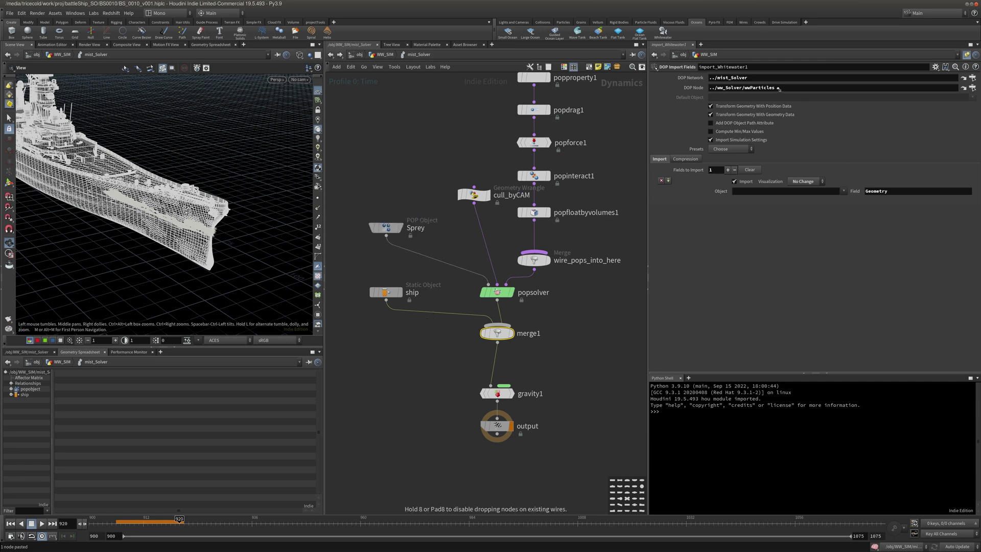
pyautogui.moveTo(778, 89); pyautogui.dragTo(780, 88)
pyautogui.click(384, 54)
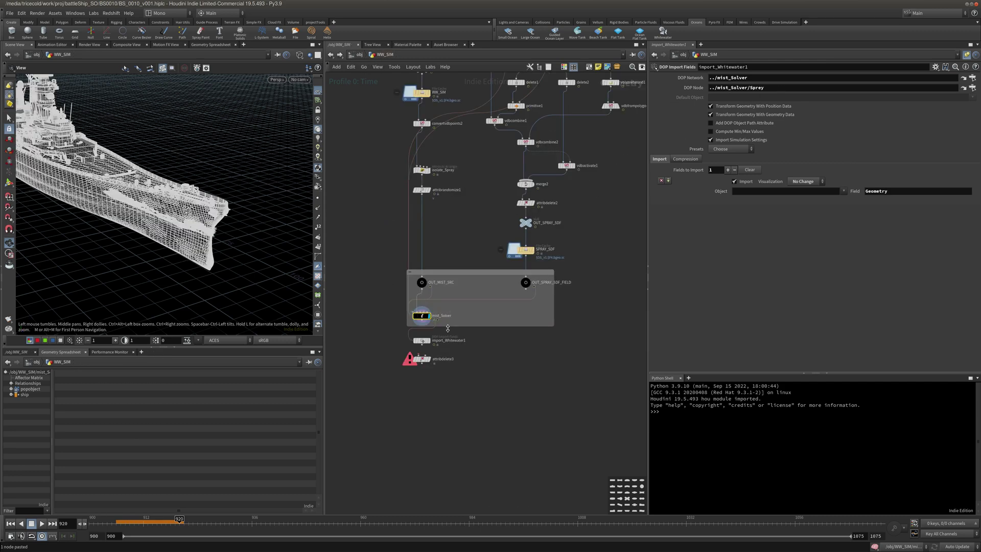
# Display the DOP import node below mist_Solver, rename it import_Mist and check its node info
pyautogui.click(428, 340)
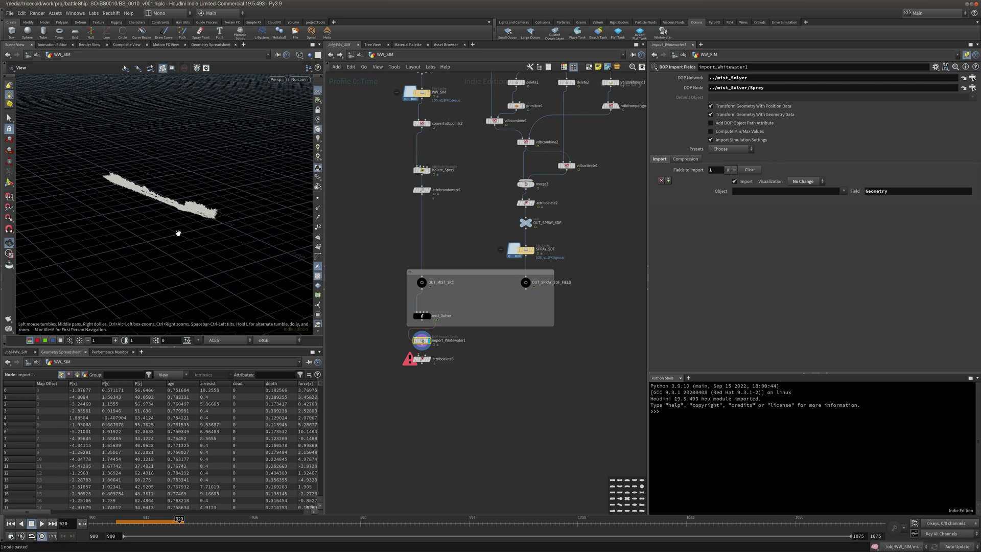
pyautogui.doubleClick(448, 340)
pyautogui.write('import_M')
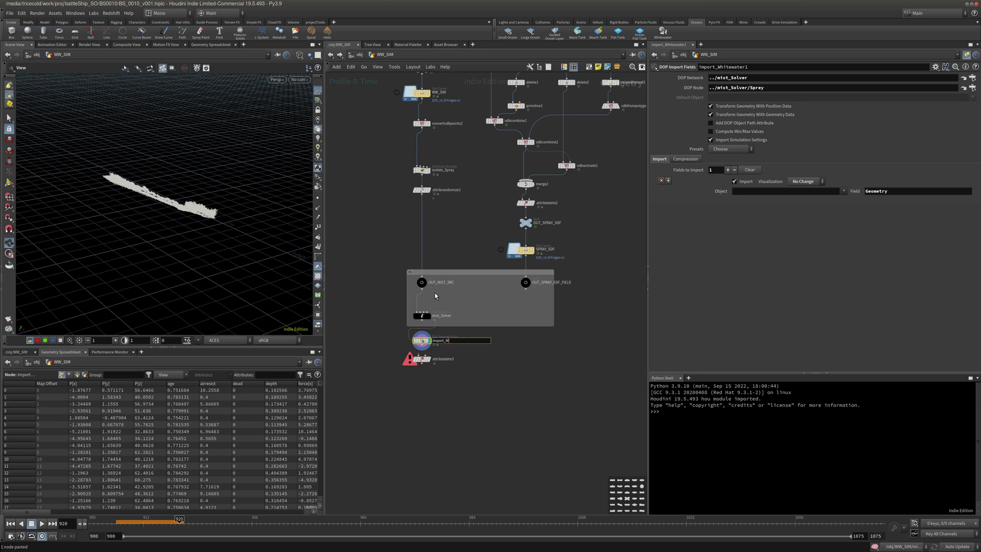
pyautogui.write('ist')
pyautogui.press('Return')
pyautogui.click(433, 354)
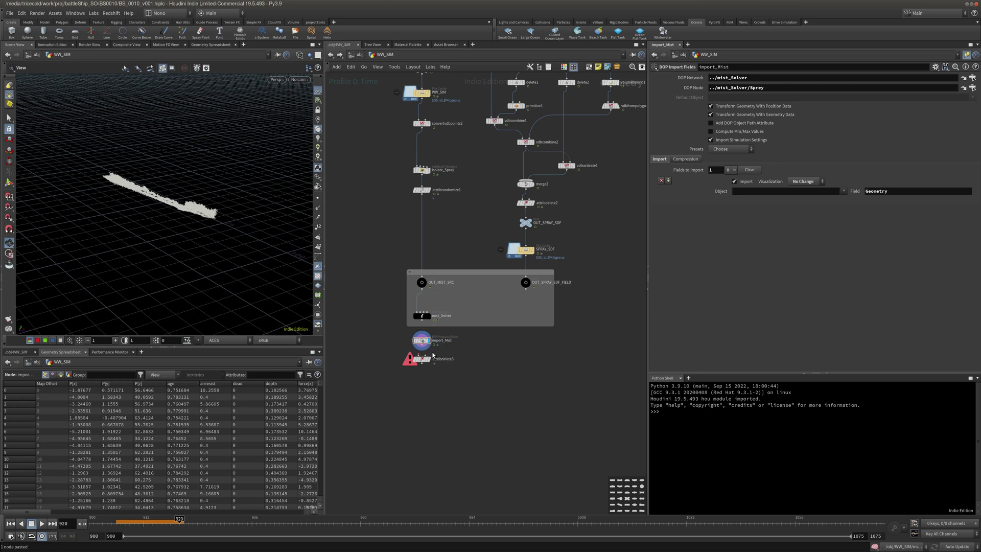
pyautogui.middleClick(420, 345)
# Display the Attribute Delete node under import_Mist and make it delete all point attributes except age and id
pyautogui.click(429, 359)
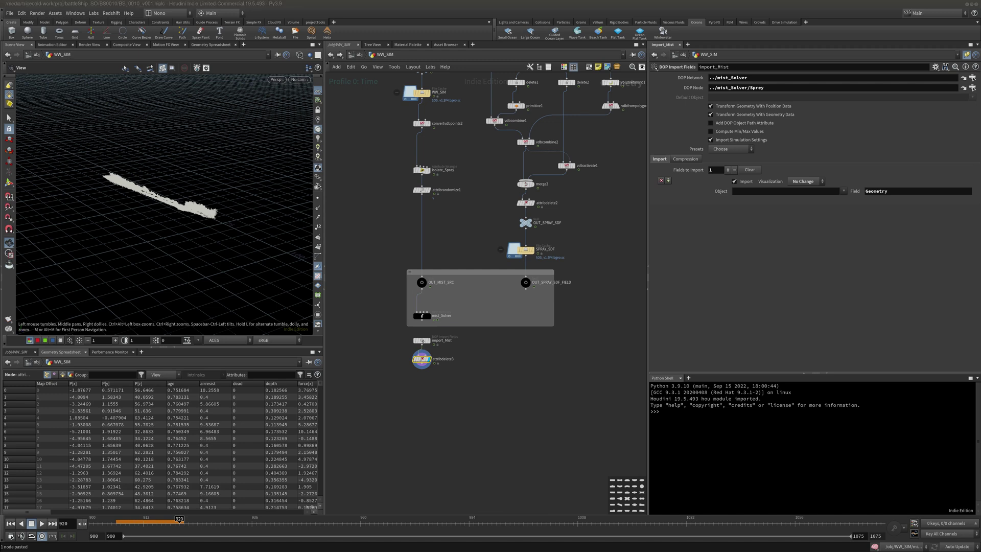
pyautogui.click(968, 55)
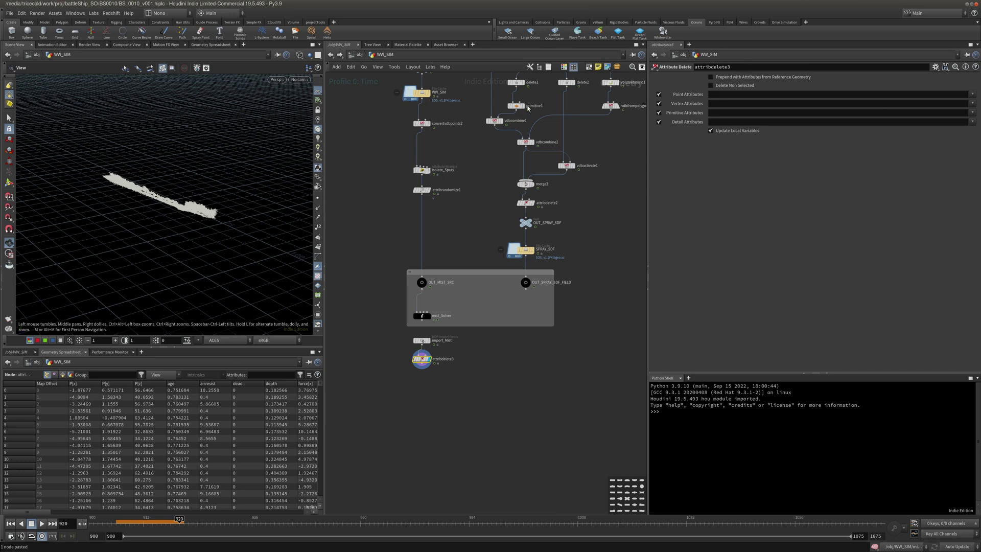
pyautogui.click(787, 94)
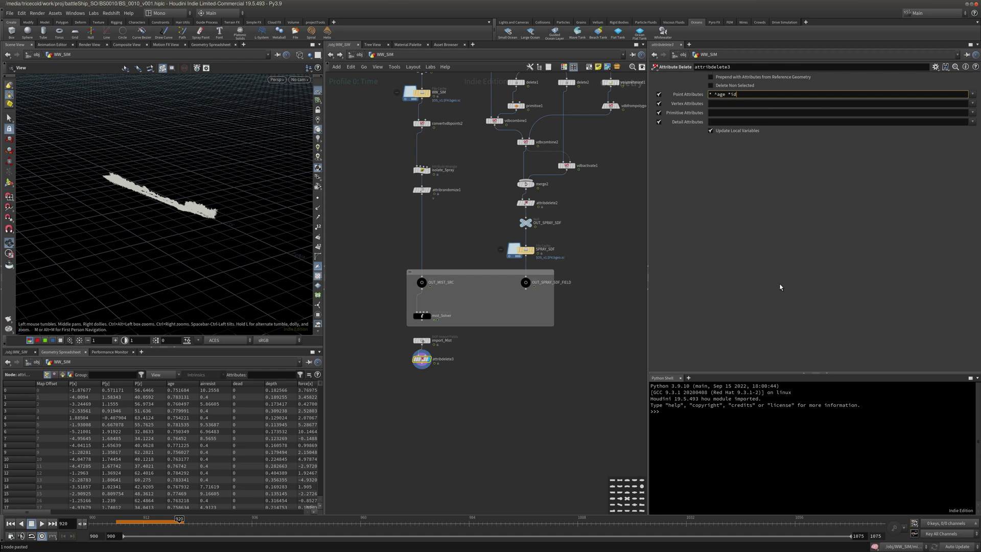
pyautogui.press('Return')
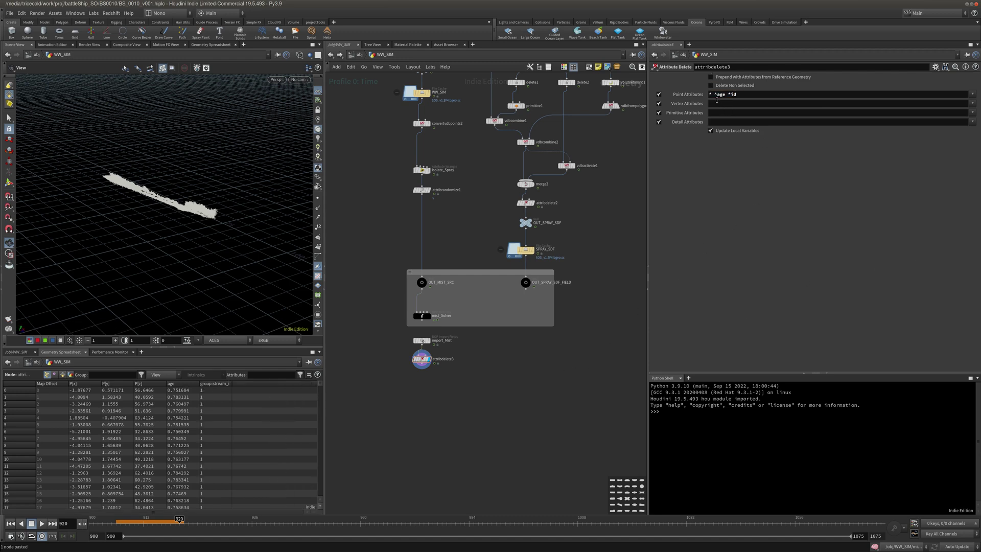
pyautogui.doubleClick(723, 95)
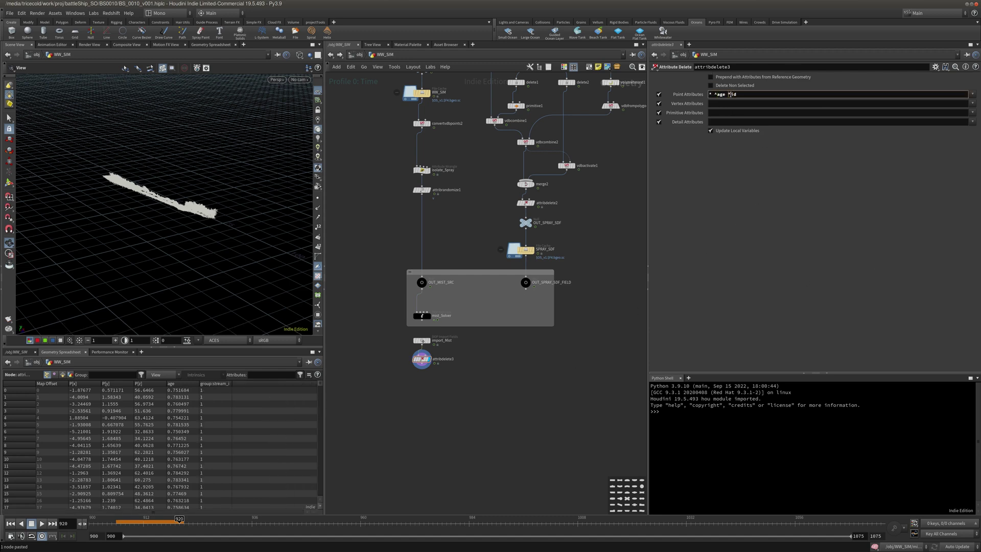
pyautogui.write('^')
# Fill the Attribute Delete node's remaining fields with * for Vertex, */ for Primitive and * for Detail Attributes
pyautogui.press('Tab')
pyautogui.press('Tab')
pyautogui.press('Tab')
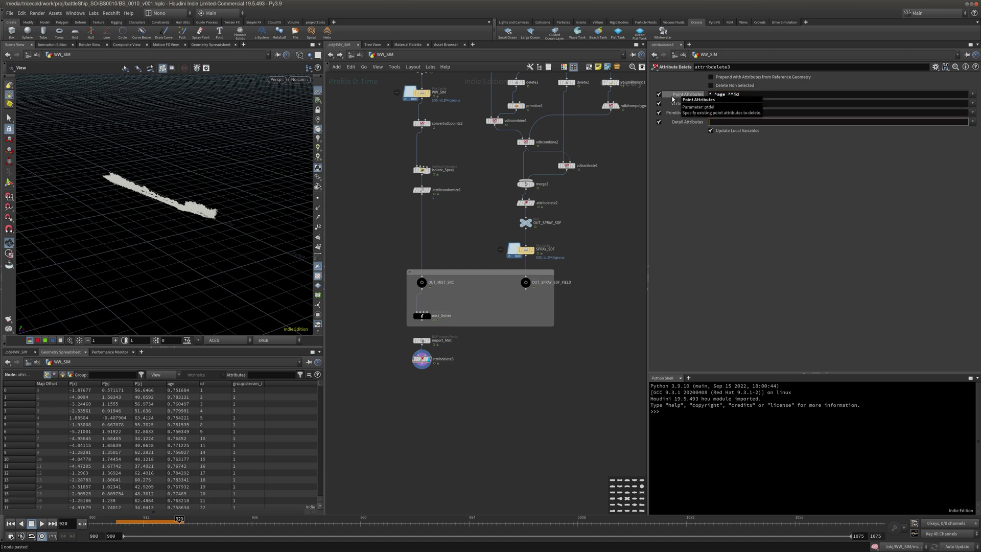
pyautogui.write('*')
pyautogui.press('Tab')
# Copy the Group Delete, Add and Convert VDB Points nodes from the whitewater chain and paste them below attribdelete3
pyautogui.moveTo(471, 410); pyautogui.dragTo(448, 384, button='middle')
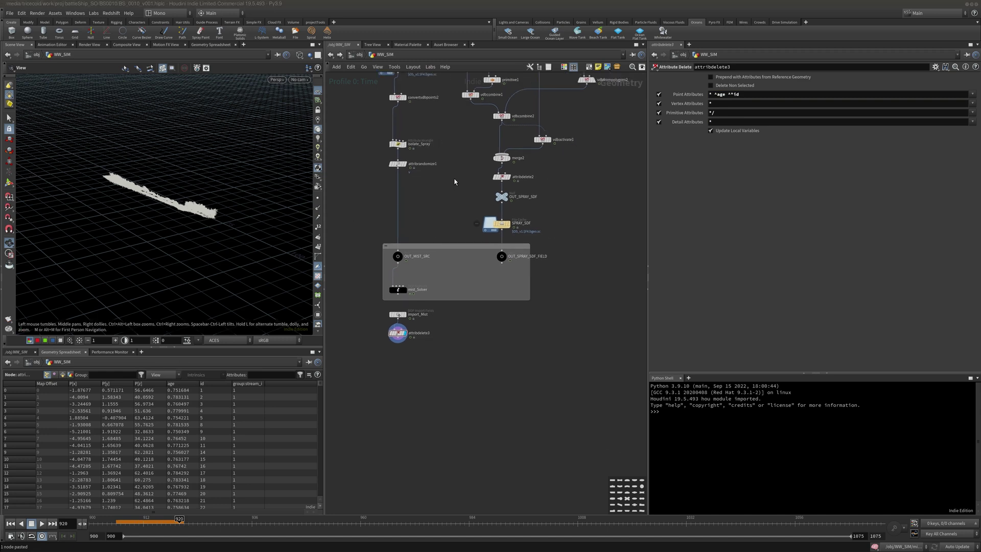
pyautogui.moveTo(429, 96); pyautogui.dragTo(416, 308, button='middle')
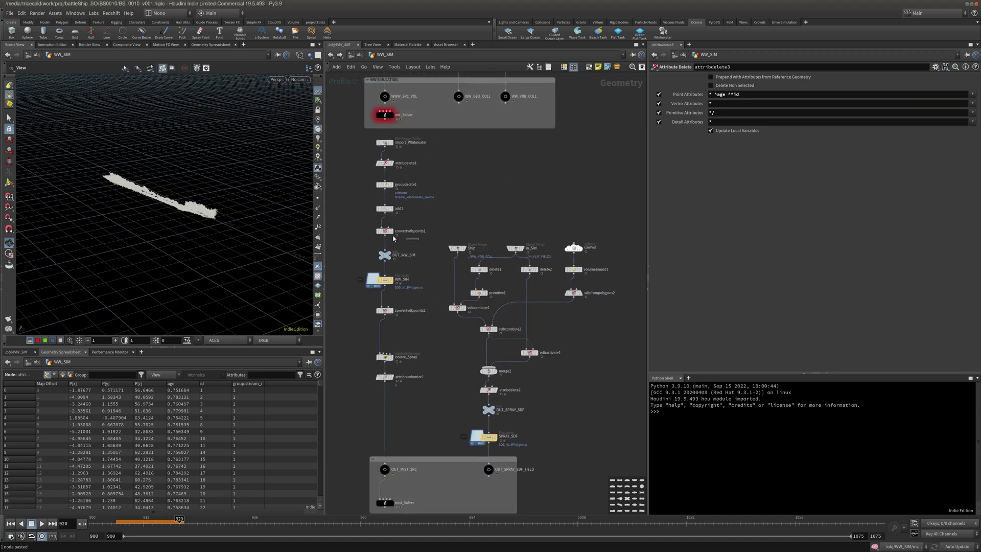
pyautogui.moveTo(418, 239); pyautogui.dragTo(360, 187)
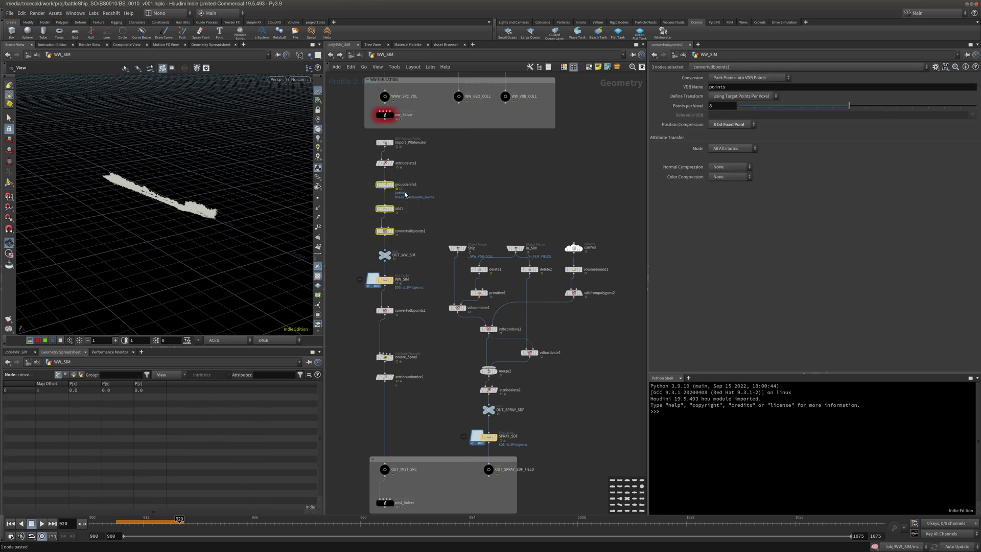
pyautogui.hotkey('ctrl', 'c')
pyautogui.moveTo(452, 177); pyautogui.dragTo(504, 45, button='middle')
pyautogui.middleClick(440, 416)
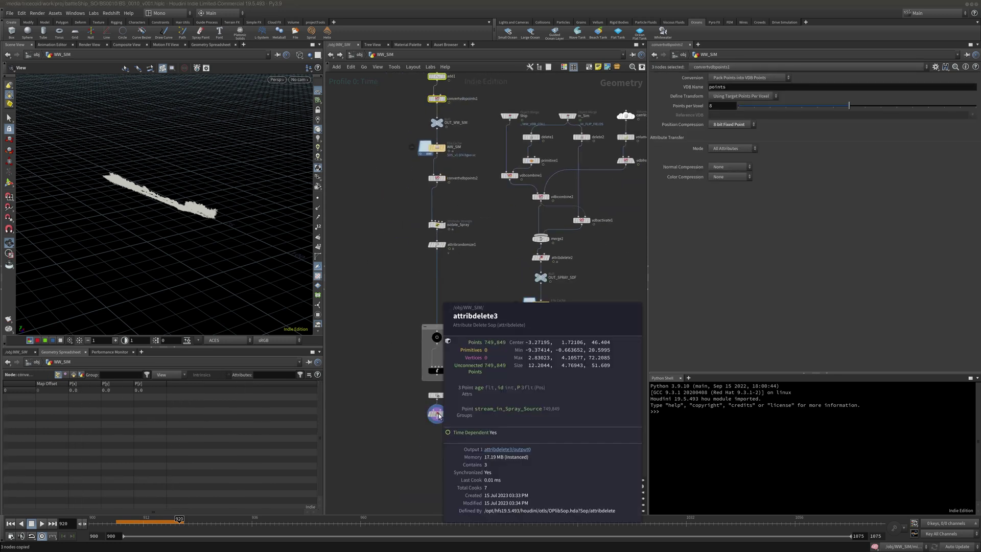
pyautogui.moveTo(436, 418); pyautogui.dragTo(448, 342, button='middle')
pyautogui.hotkey('ctrl', 'v')
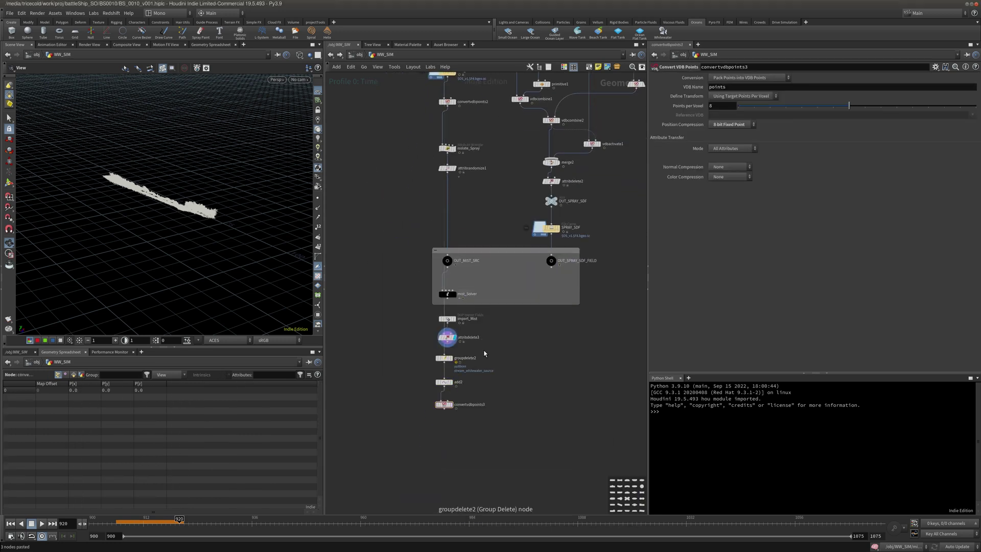
# Wire and align the pasted nodes under attribdelete3 and display the Convert VDB Points node at the end
pyautogui.moveTo(441, 358); pyautogui.dragTo(453, 395)
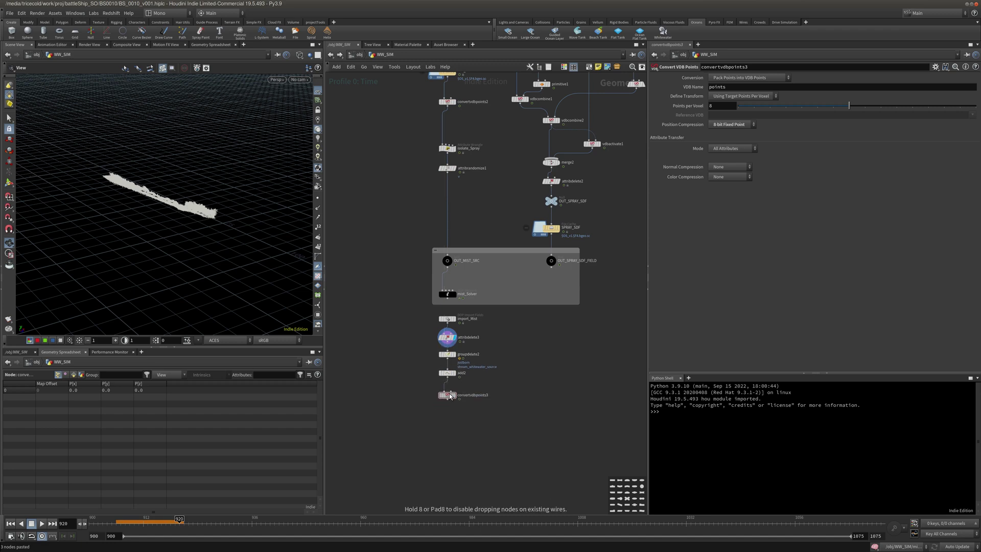
pyautogui.middleClick(449, 394)
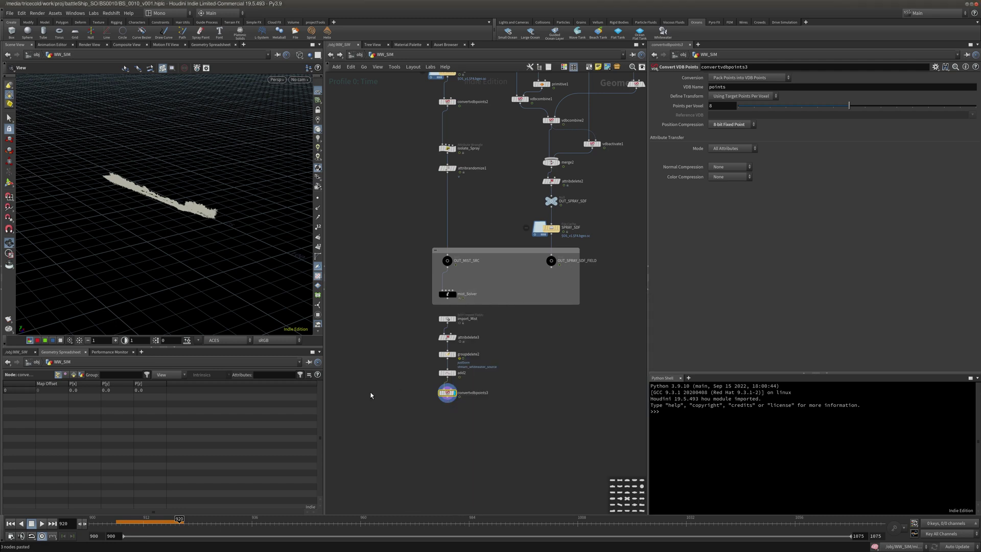
pyautogui.moveTo(503, 409); pyautogui.dragTo(462, 382, button='middle')
pyautogui.scroll(1, 458, 388)
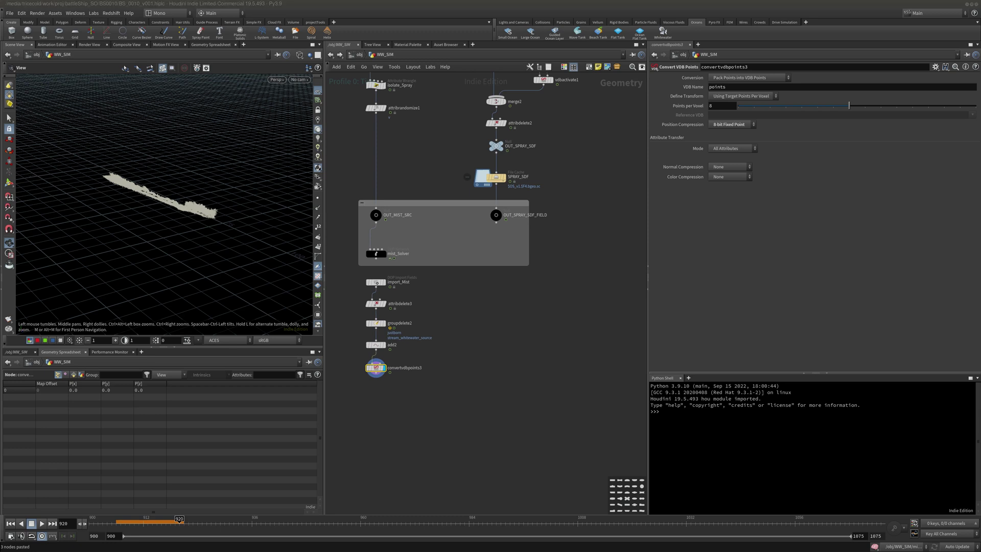
pyautogui.moveTo(429, 316); pyautogui.dragTo(438, 322, button='middle')
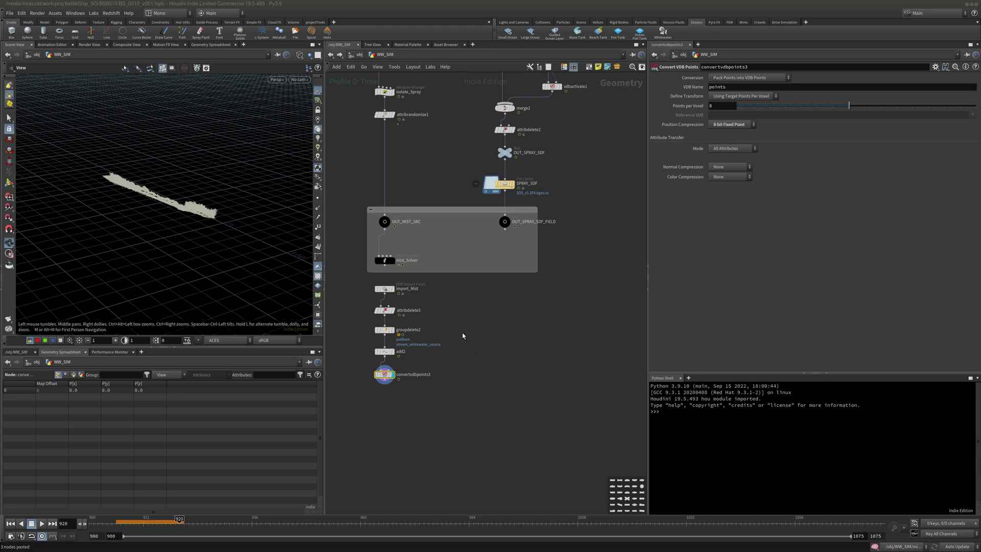
# Add a TOP Network node beside the mist import chain and rename it flipbookWedges
pyautogui.moveTo(470, 335); pyautogui.dragTo(478, 342, button='middle')
pyautogui.press('Tab')
pyautogui.write('t')
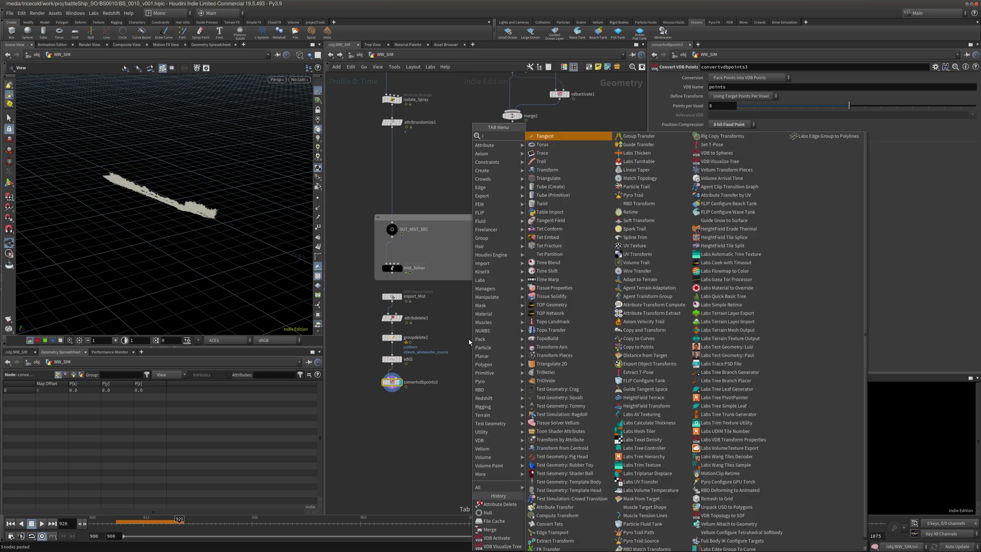
pyautogui.write('op')
pyautogui.click(566, 146)
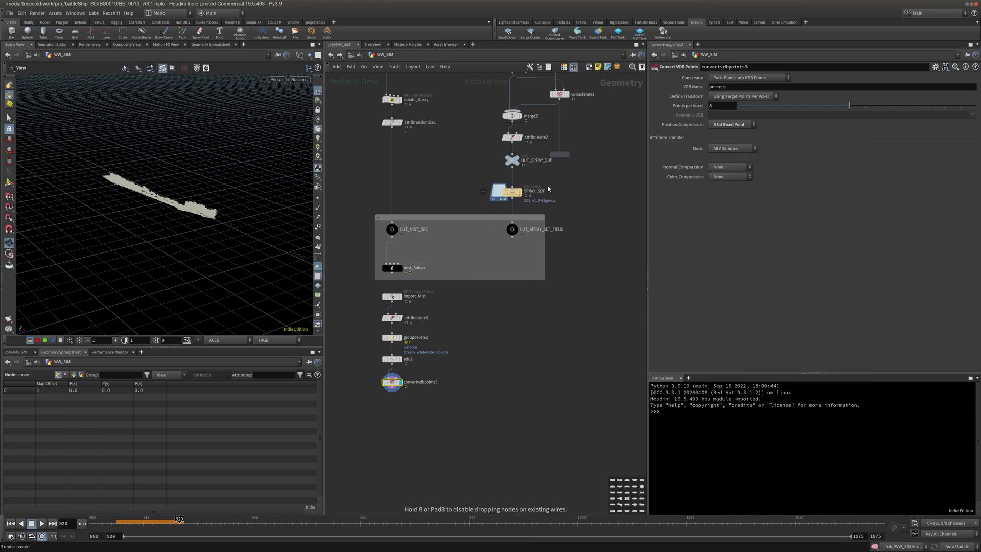
pyautogui.click(481, 339)
pyautogui.moveTo(482, 339); pyautogui.dragTo(458, 342)
pyautogui.doubleClick(479, 338)
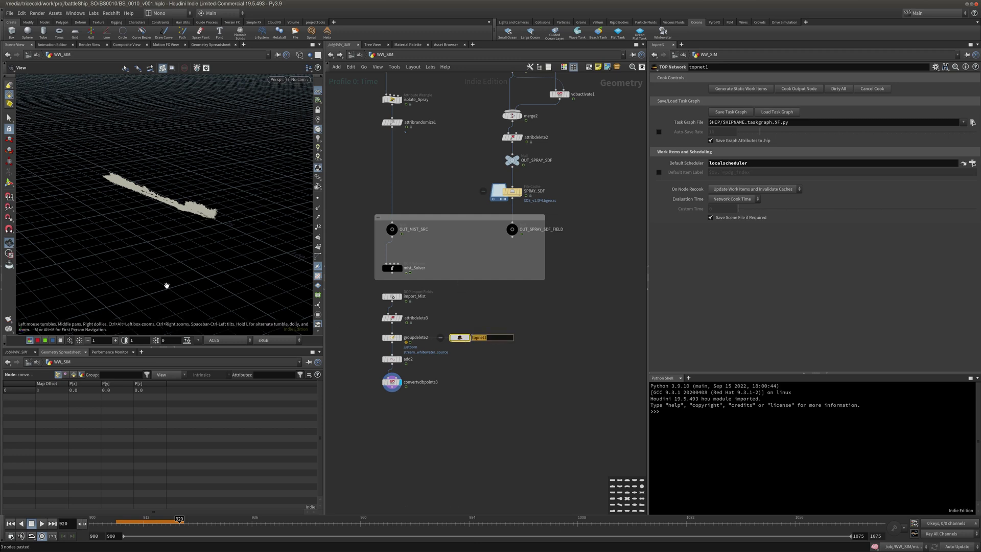
pyautogui.write('flipbookWedges')
pyautogui.press('Return')
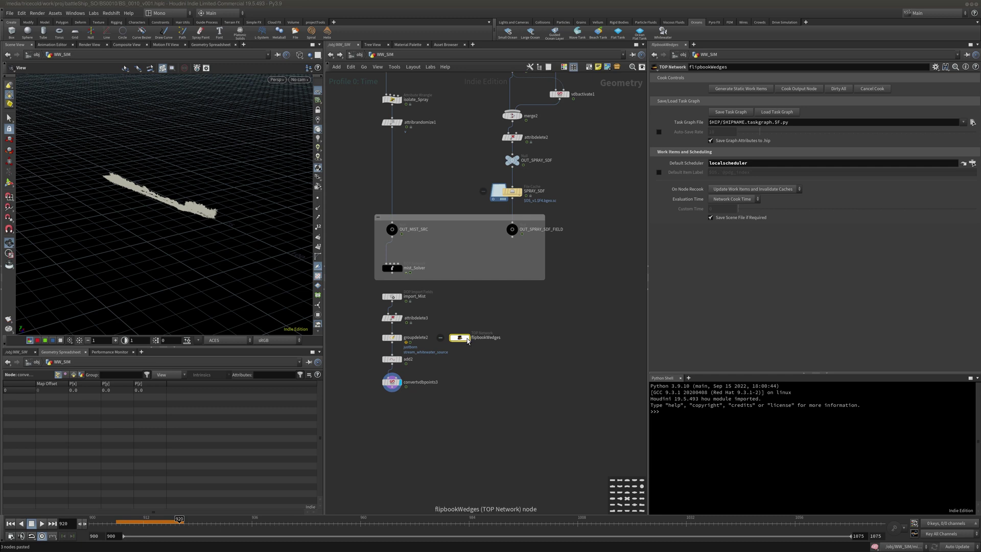
pyautogui.moveTo(459, 338); pyautogui.dragTo(464, 338)
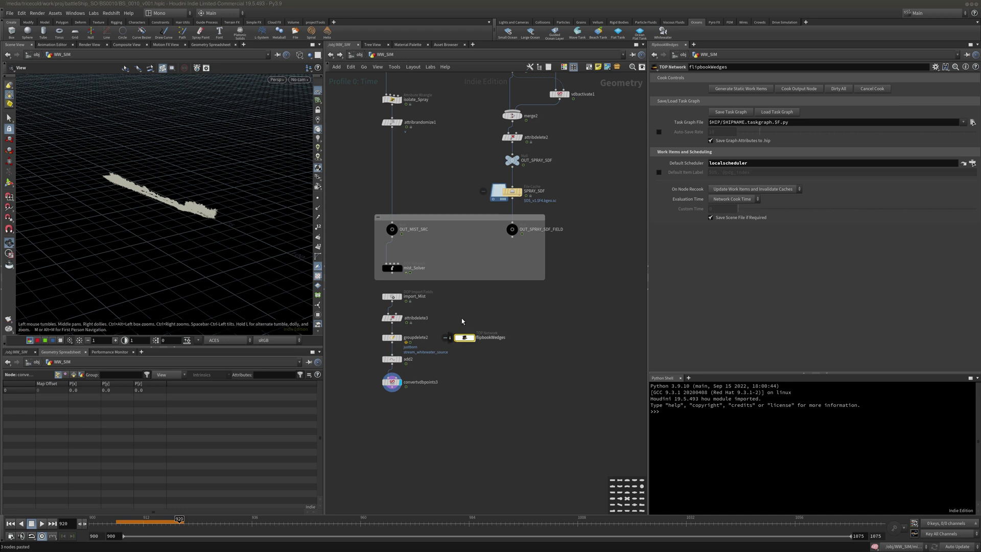
# Add a File Cache node above flipbookWedges and move both nodes down beside the end of the mist chain
pyautogui.press('Tab')
pyautogui.write('f')
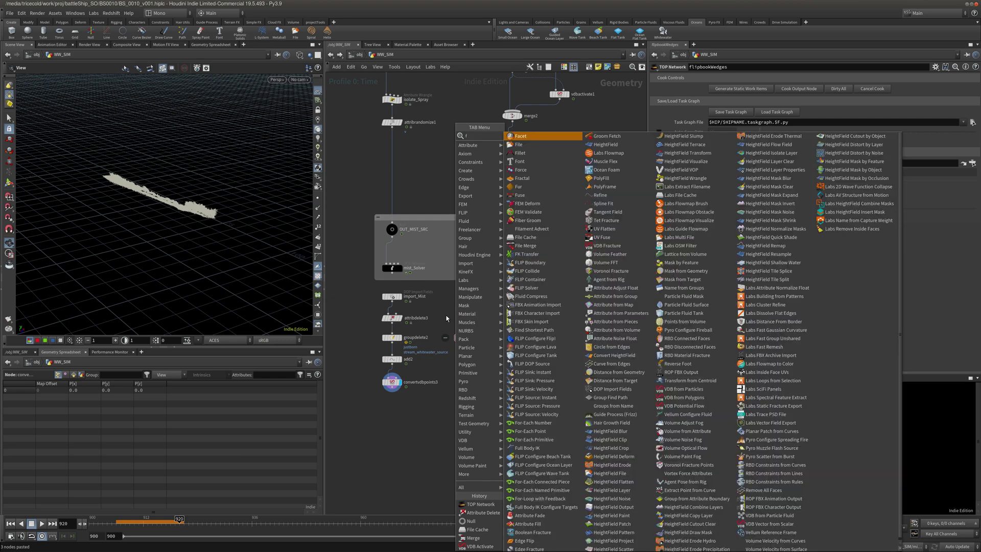
pyautogui.write('ilec')
pyautogui.click(526, 137)
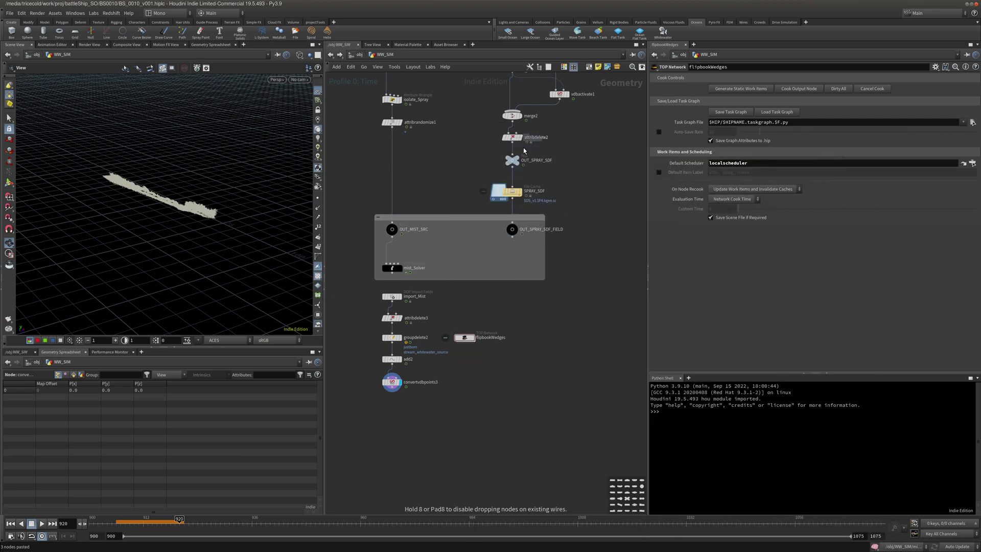
pyautogui.click(465, 320)
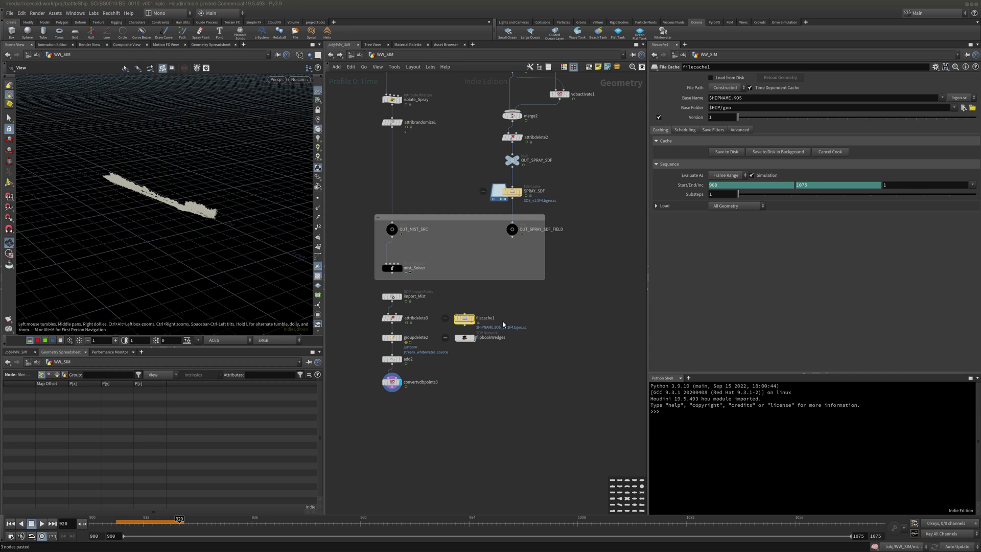
pyautogui.moveTo(510, 308); pyautogui.dragTo(470, 368)
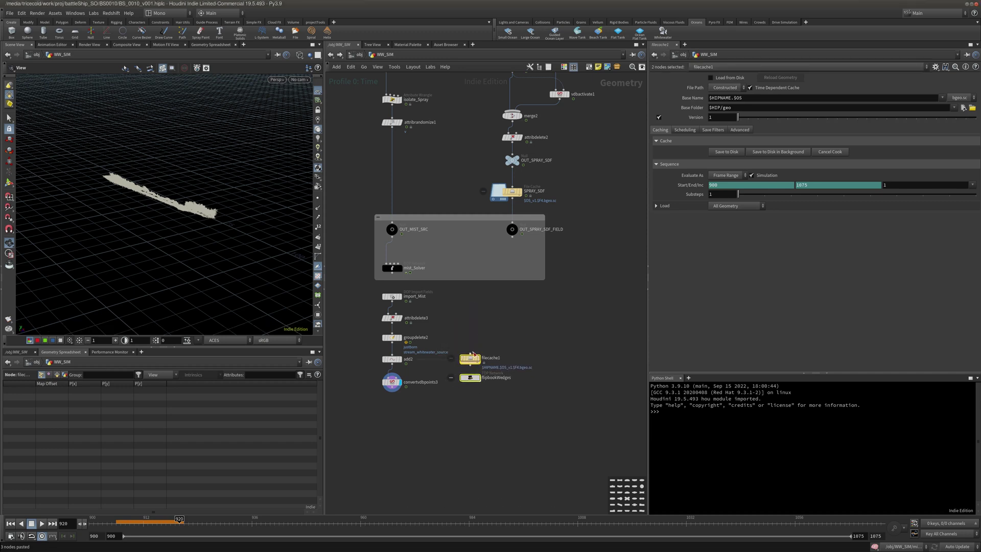
# Add a Null node below the final Convert VDB Points node of the mist chain and rename it OUT_MIST_SIM
pyautogui.click(470, 338)
pyautogui.press('Tab')
pyautogui.write('nu')
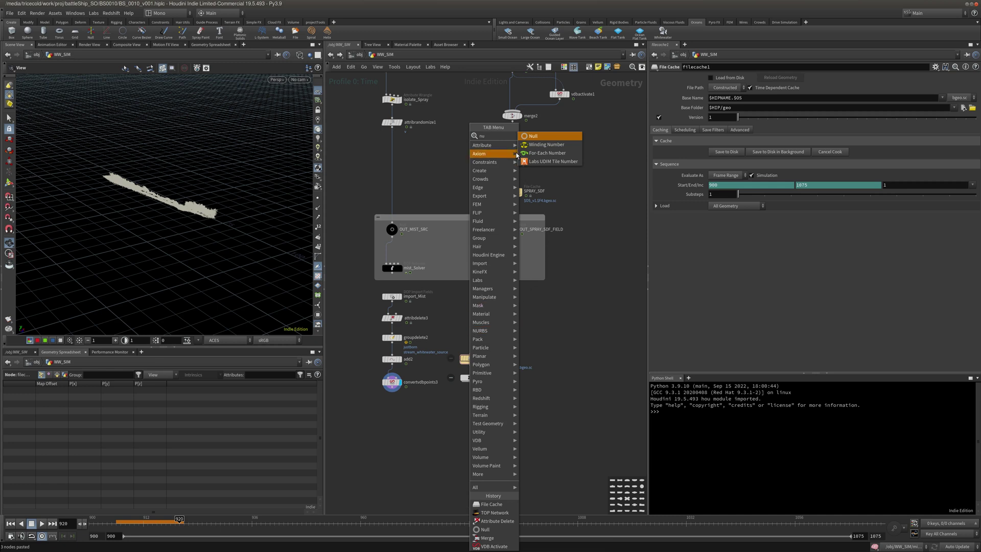
pyautogui.click(533, 136)
pyautogui.click(404, 413)
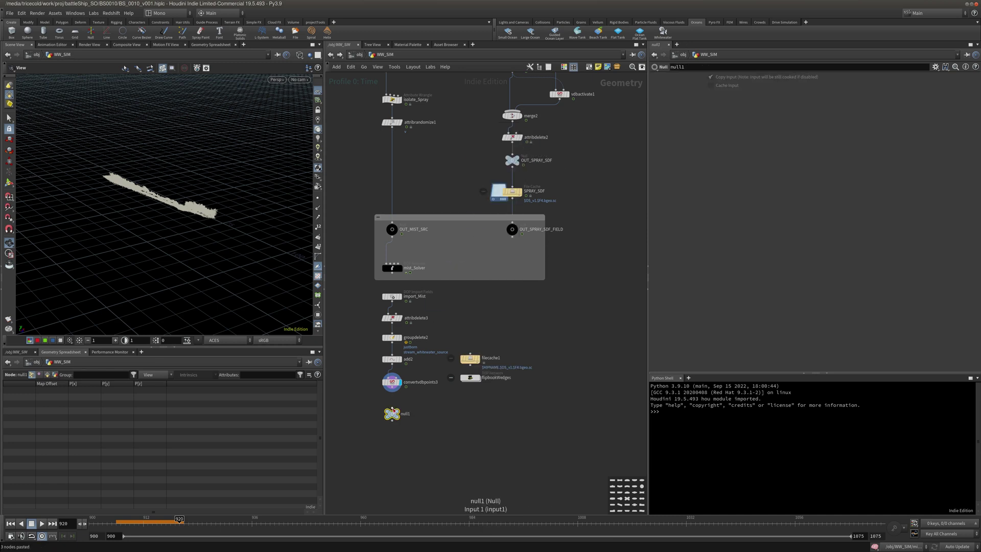
pyautogui.doubleClick(404, 413)
pyautogui.write('OUT_MIST_')
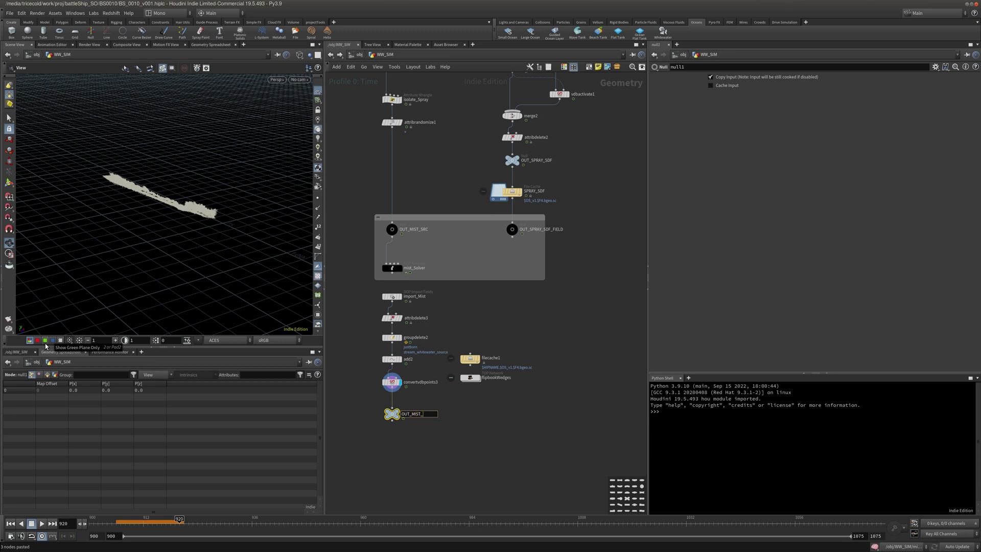
pyautogui.write('SIM')
pyautogui.press('Return')
# Move the File Cache and flipbookWedges nodes beside OUT_MIST_SIM and rename the File Cache mistWedgeTest
pyautogui.moveTo(551, 380); pyautogui.dragTo(468, 425)
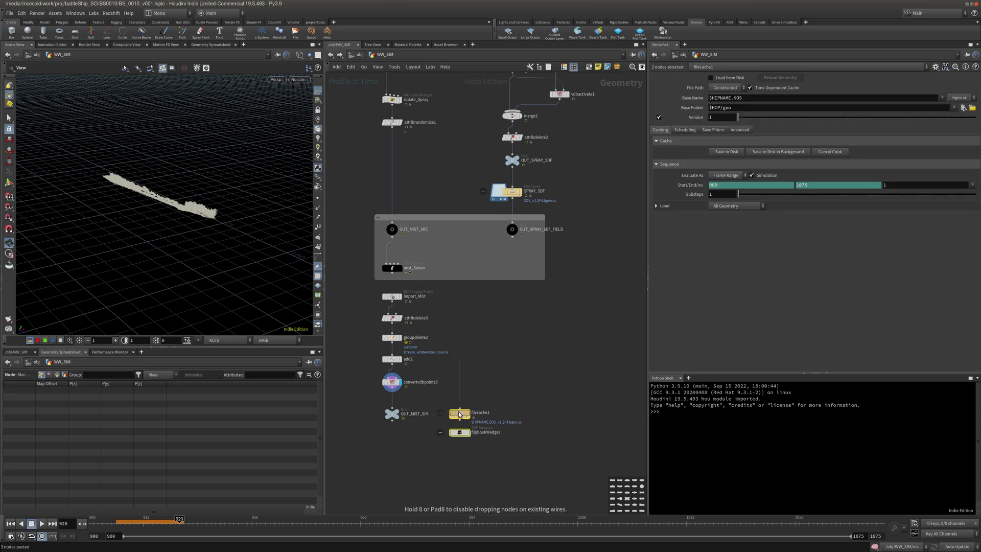
pyautogui.click(463, 413)
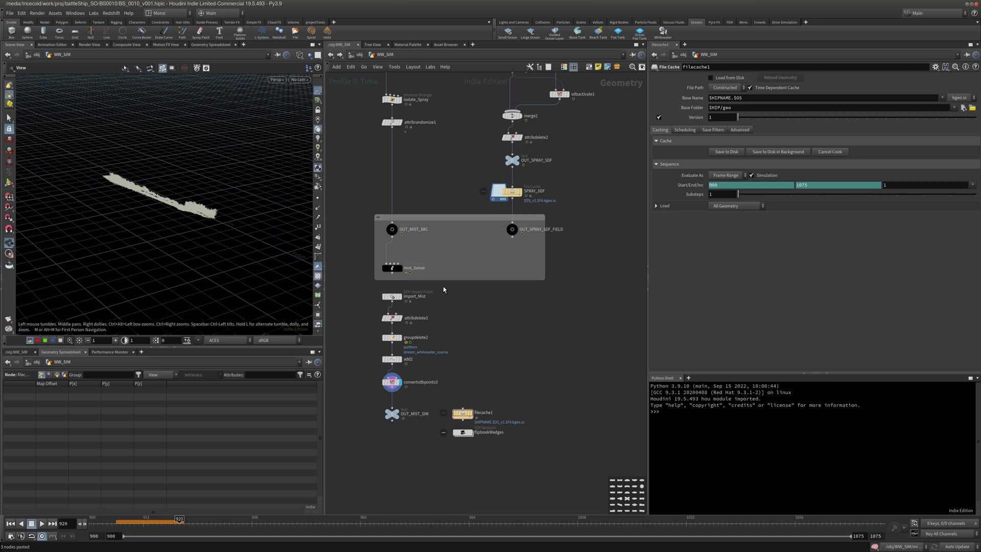
pyautogui.scroll(2, 409, 353)
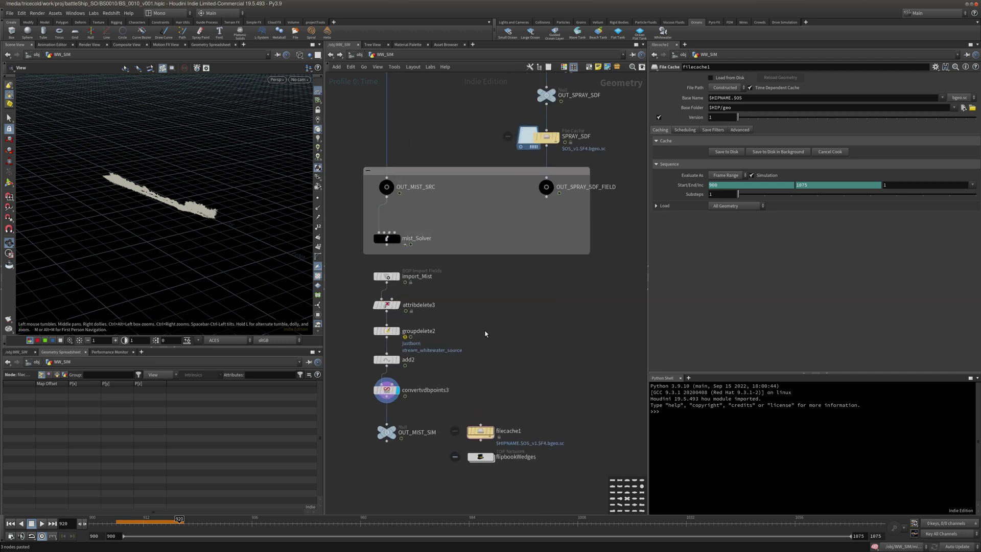
pyautogui.moveTo(485, 334); pyautogui.dragTo(499, 322, button='middle')
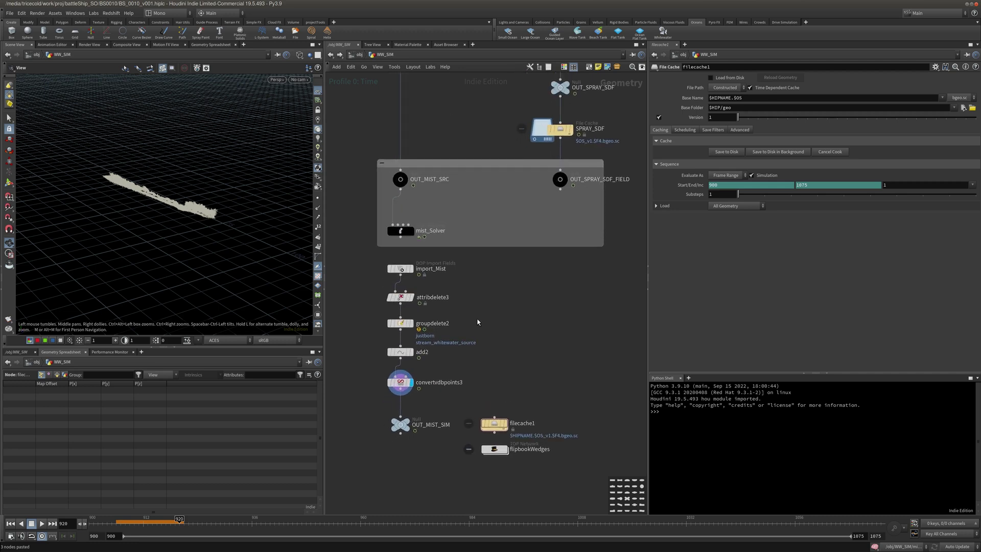
pyautogui.moveTo(524, 324); pyautogui.dragTo(520, 289, button='middle')
pyautogui.doubleClick(518, 388)
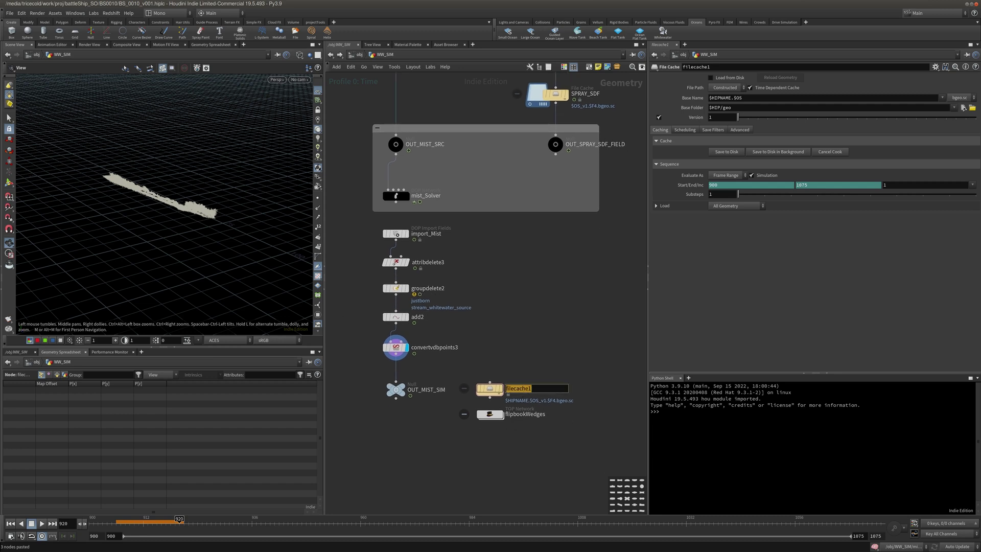
pyautogui.write('mistWedgeTest')
pyautogui.press('Return')
# Nudge flipbookWedges slightly below mistWedgeTest, then enter it and add a Wedge node below localscheduler
pyautogui.moveTo(490, 414); pyautogui.dragTo(489, 421)
pyautogui.click(490, 421)
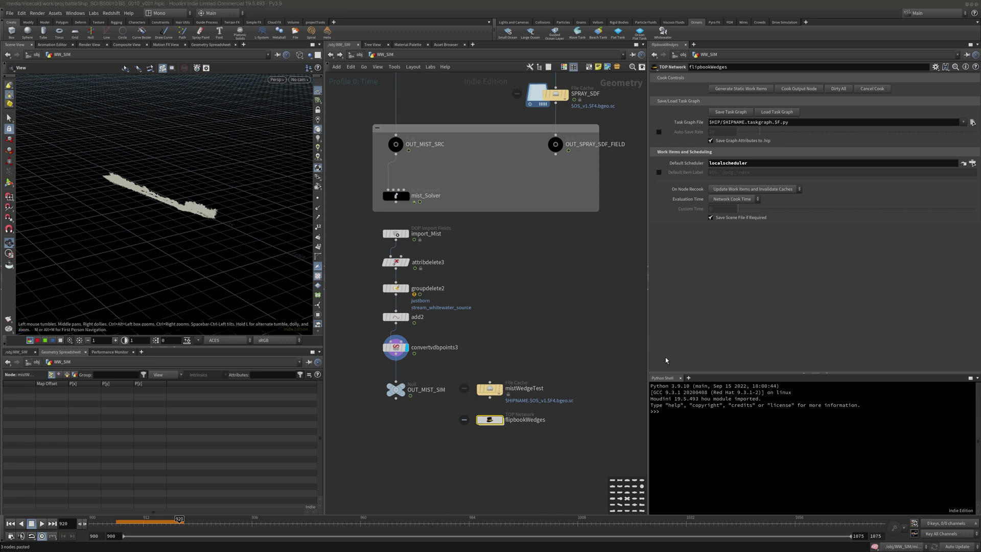
pyautogui.moveTo(490, 421); pyautogui.dragTo(466, 388, button='middle')
pyautogui.doubleClick(466, 389)
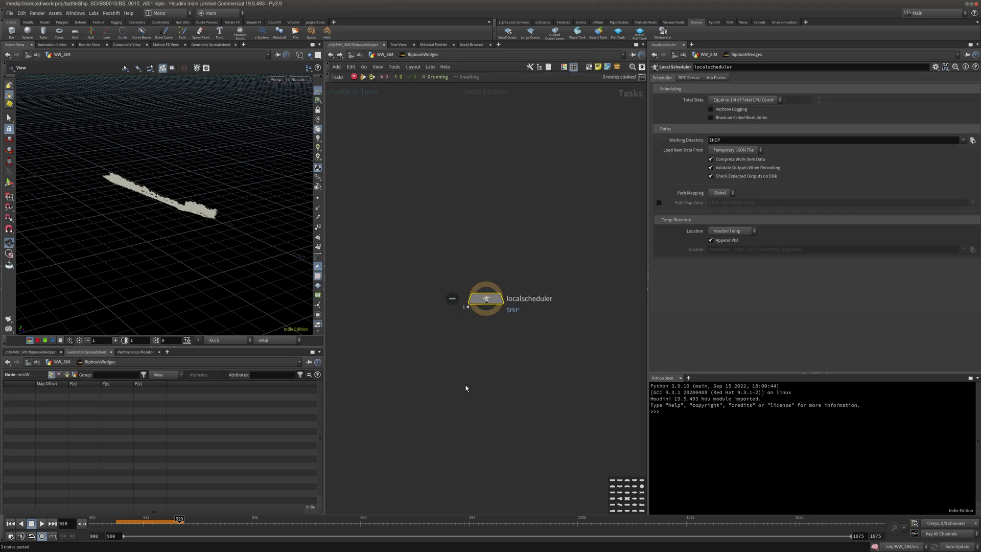
pyautogui.press('Tab')
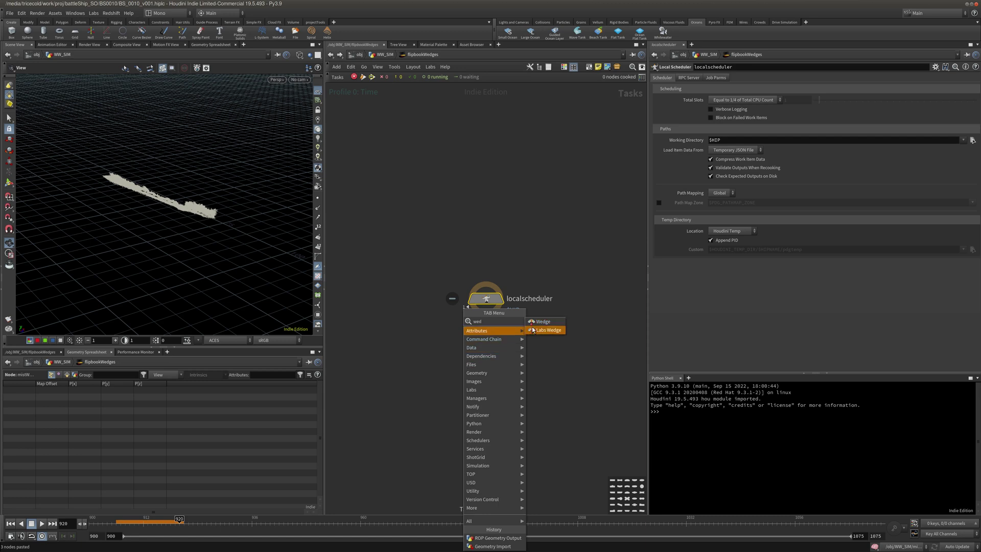
pyautogui.click(545, 328)
pyautogui.click(483, 351)
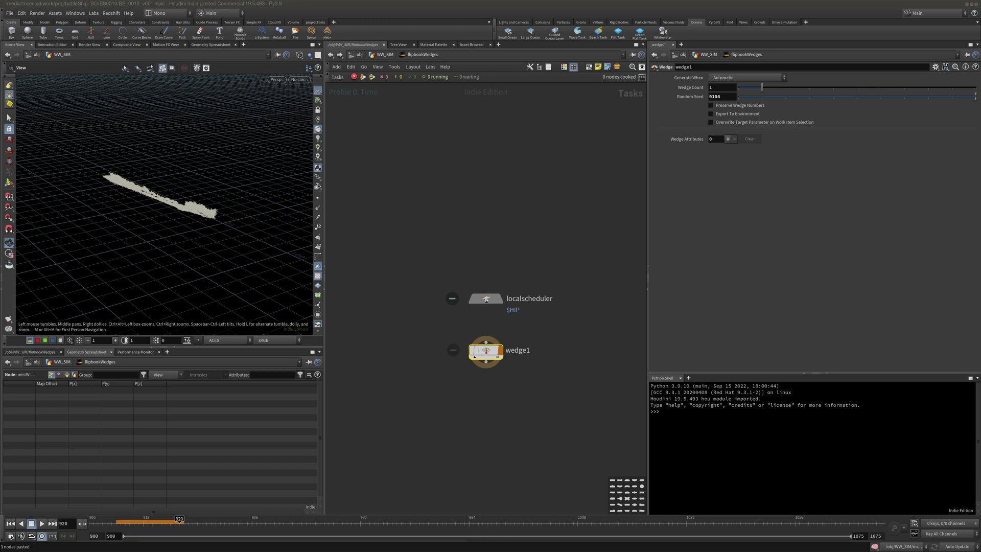
# Take a closer look at the spray particles, set the wedge count to 4 and add one wedge attribute
pyautogui.moveTo(182, 216); pyautogui.dragTo(262, 193, button='right')
pyautogui.moveTo(262, 192); pyautogui.dragTo(127, 206, button='middle')
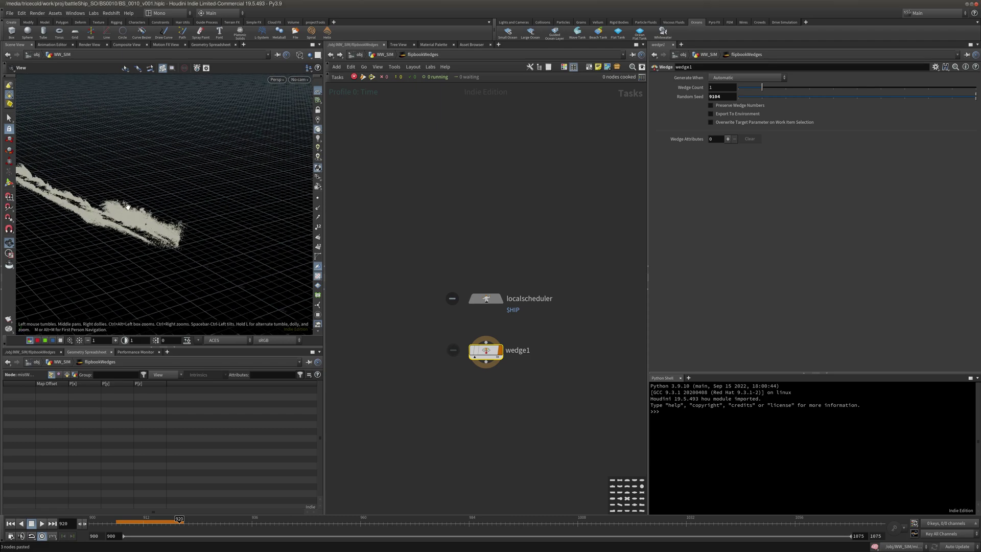
pyautogui.moveTo(127, 207); pyautogui.dragTo(103, 226)
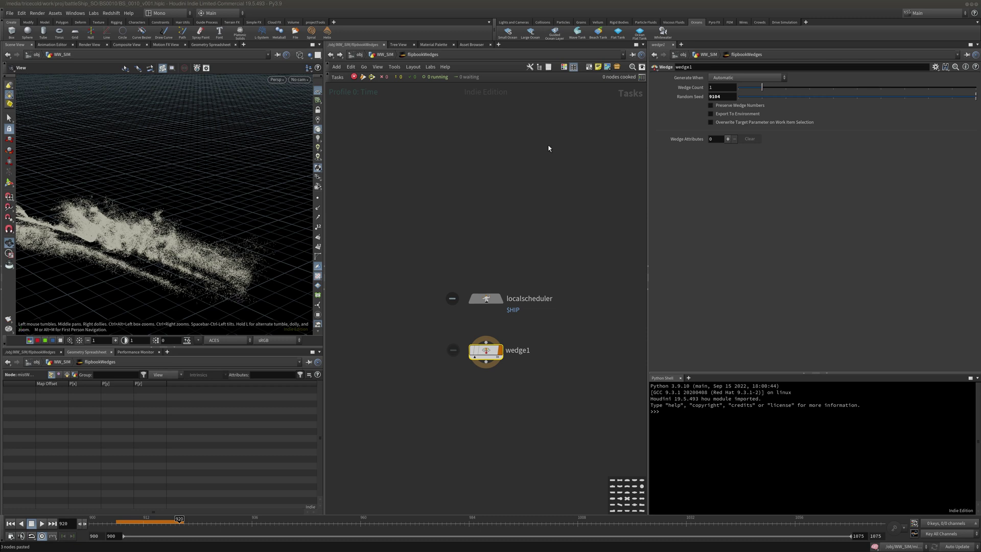
pyautogui.click(830, 88)
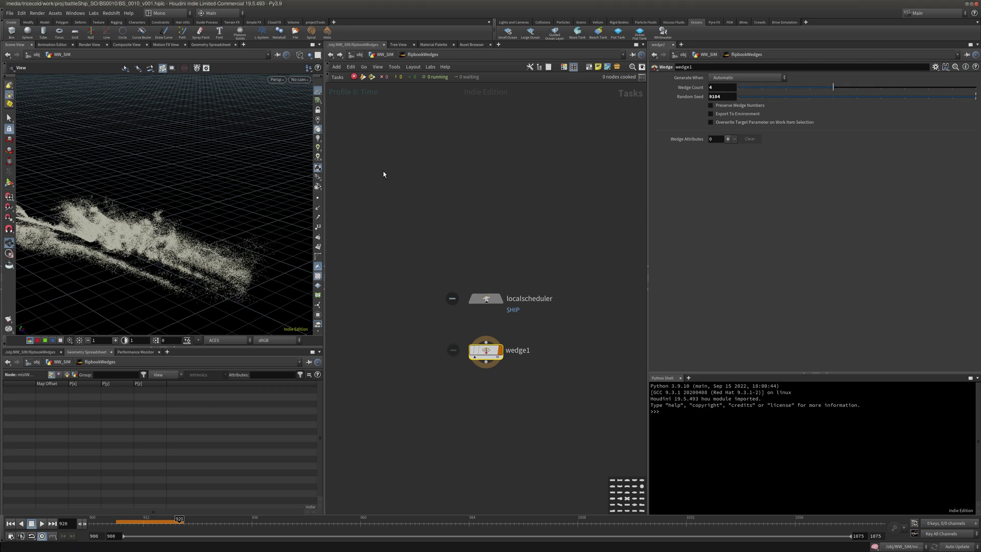
pyautogui.click(728, 139)
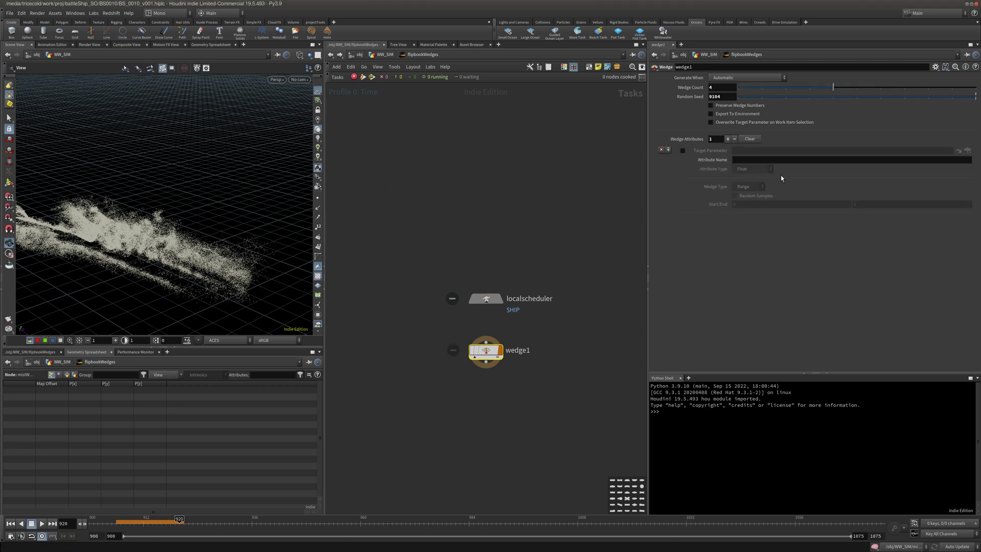
pyautogui.click(784, 161)
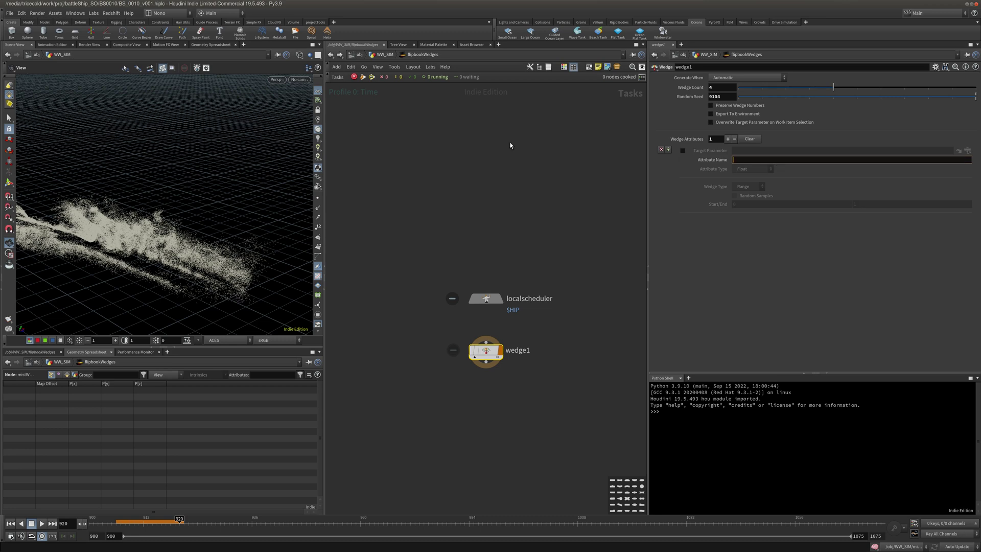
# Return to the WW_SIM network and switch the scene's update mode to Manual
pyautogui.click(384, 54)
pyautogui.click(958, 546)
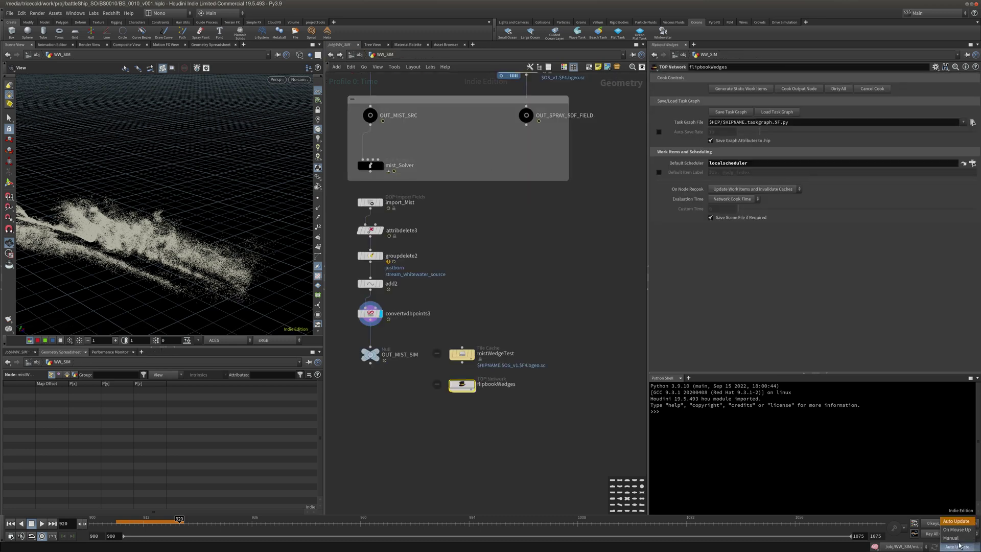
pyautogui.click(952, 537)
# Enter mist_Solver, examine the force and radius parameters of popinteract1, and return to WW_SIM
pyautogui.click(370, 165)
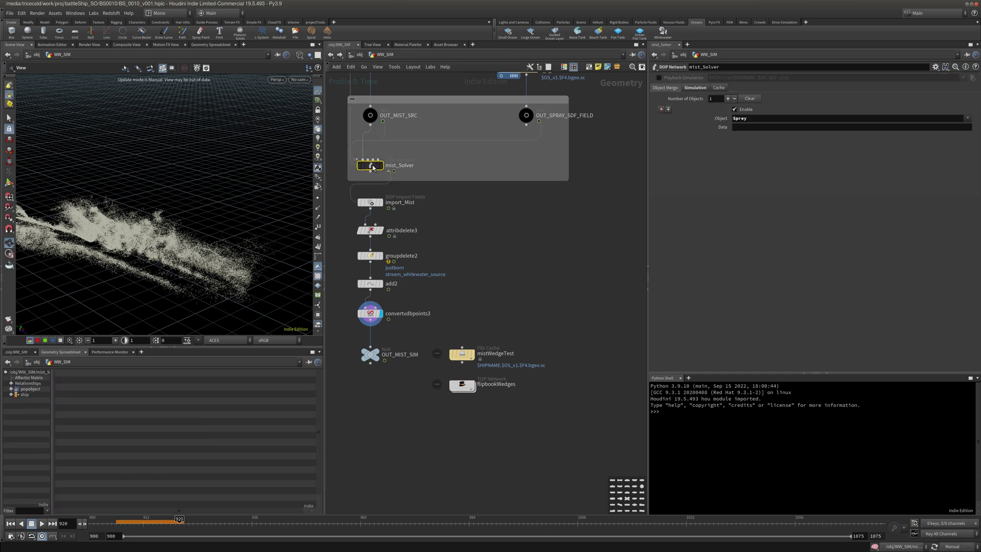
pyautogui.doubleClick(370, 165)
pyautogui.moveTo(440, 233); pyautogui.dragTo(391, 213)
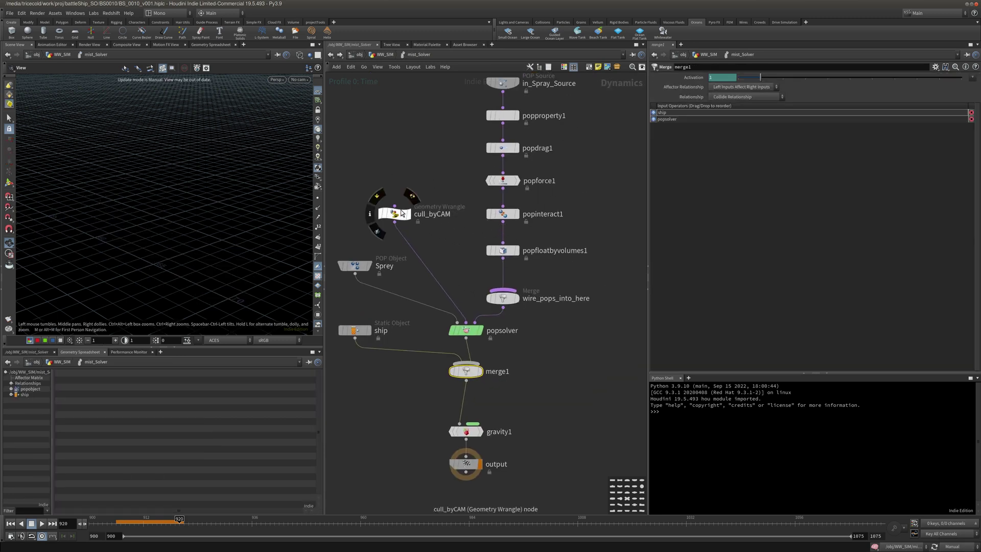
pyautogui.hotkey('shift', 's')
pyautogui.moveTo(452, 152); pyautogui.dragTo(428, 203, button='middle')
pyautogui.click(479, 263)
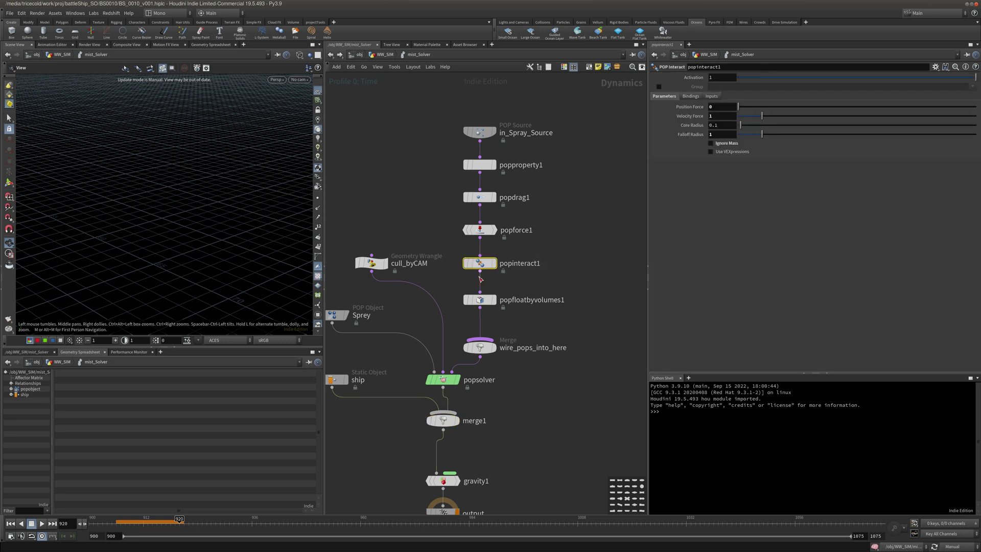
pyautogui.click(731, 117)
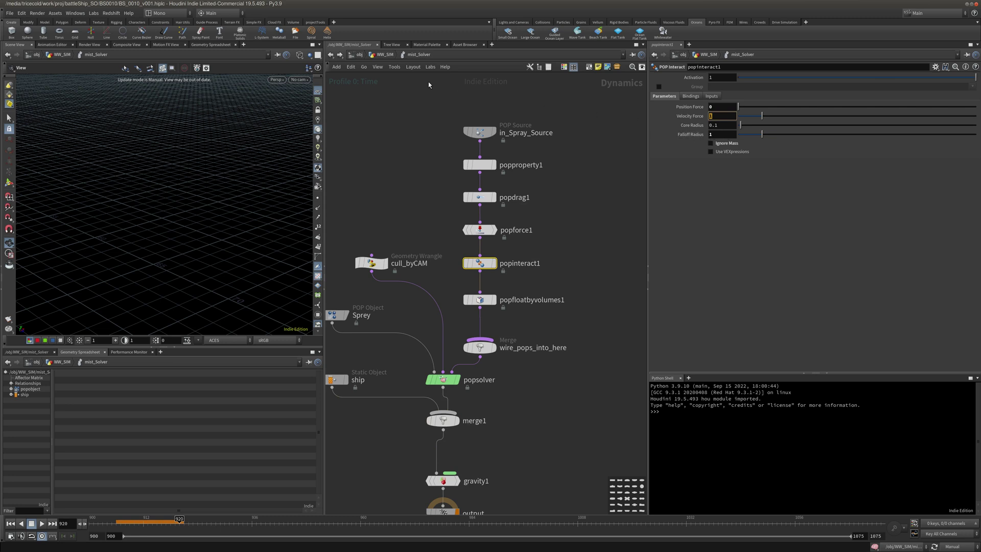
pyautogui.click(386, 55)
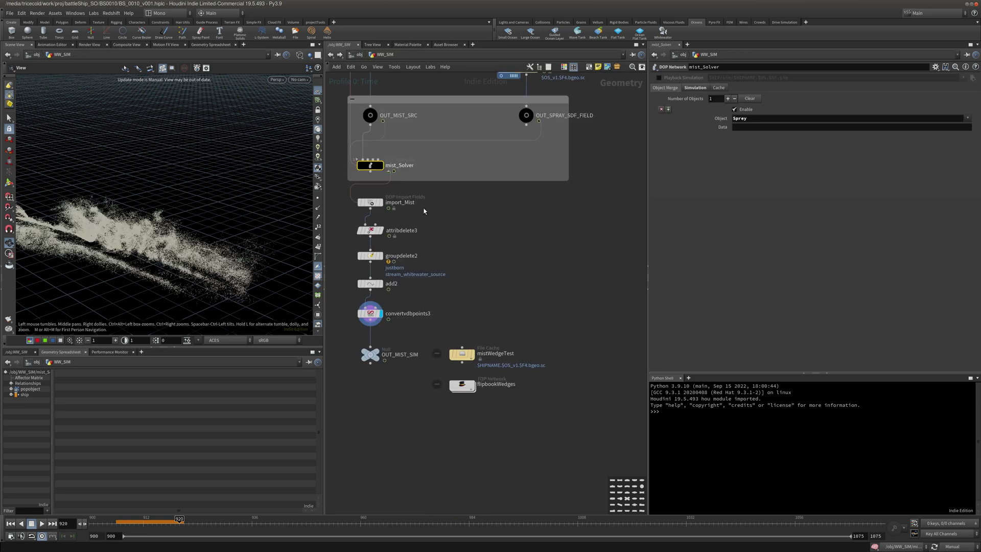
# In flipbookWedges, name wedge1's float attribute intDist and set its range from 0.1 to 2
pyautogui.doubleClick(464, 386)
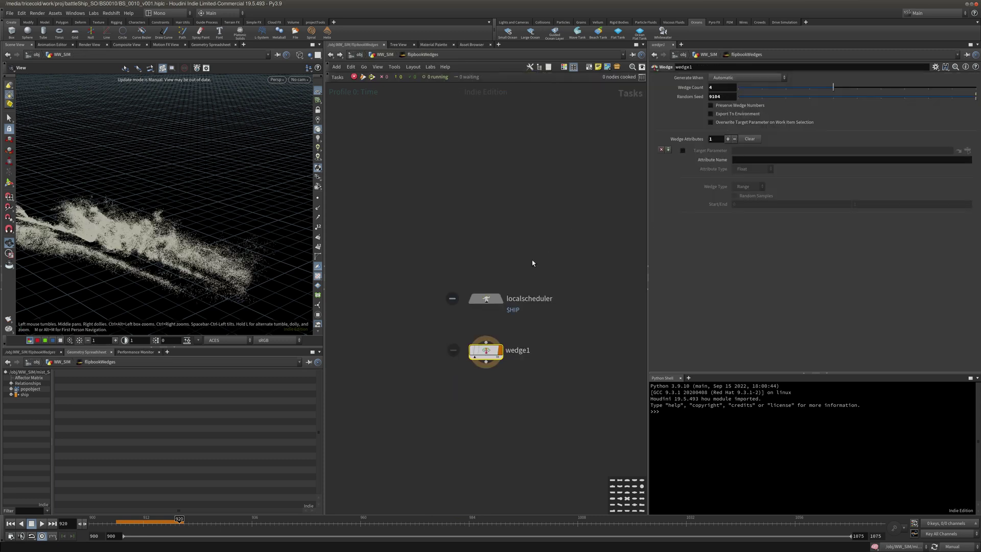
pyautogui.click(749, 161)
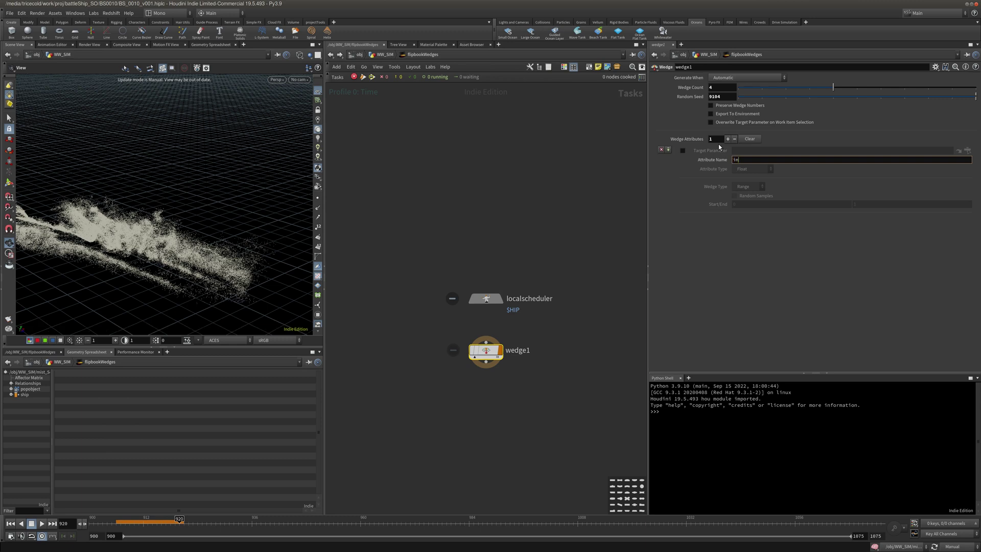
pyautogui.write('intDist')
pyautogui.press('Tab')
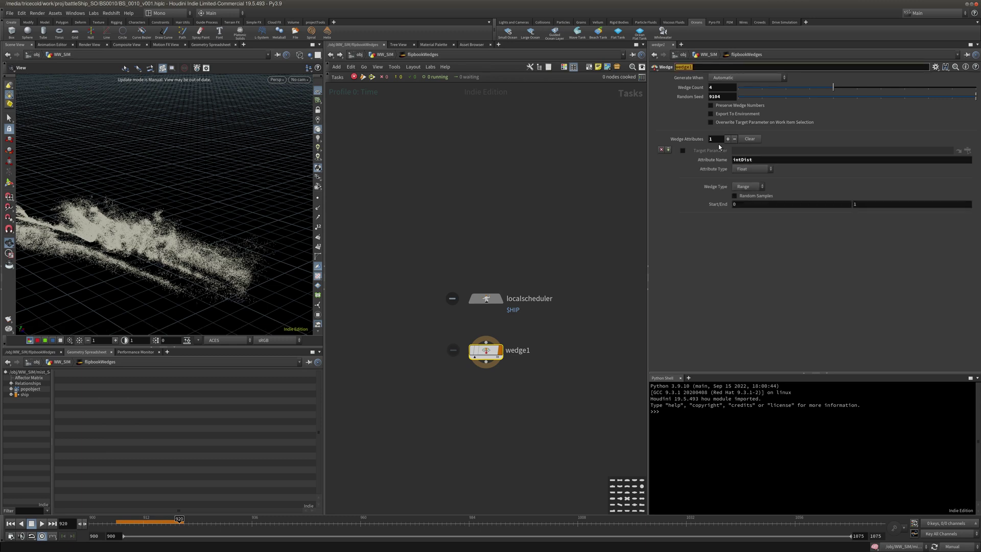
pyautogui.click(742, 202)
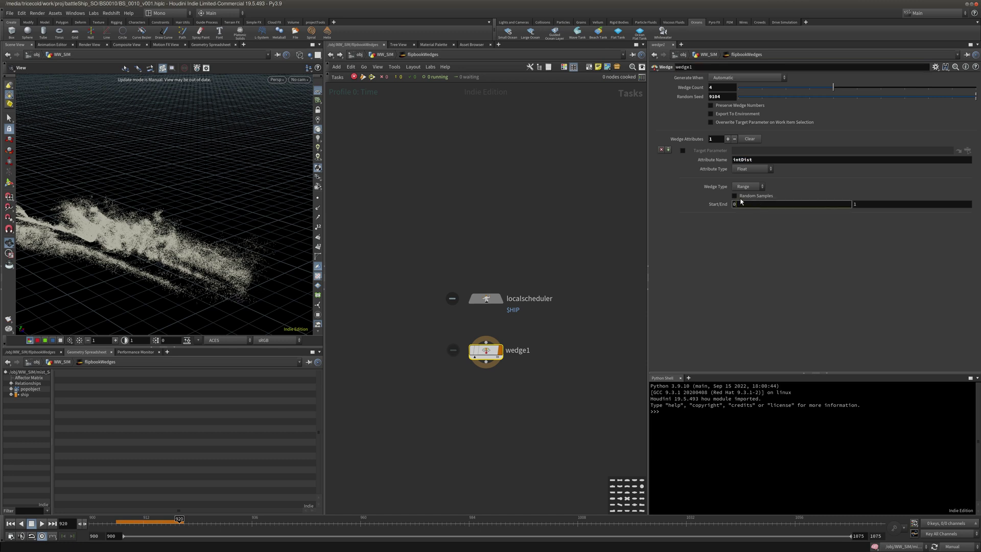
pyautogui.write('.1')
pyautogui.moveTo(855, 88); pyautogui.dragTo(845, 90)
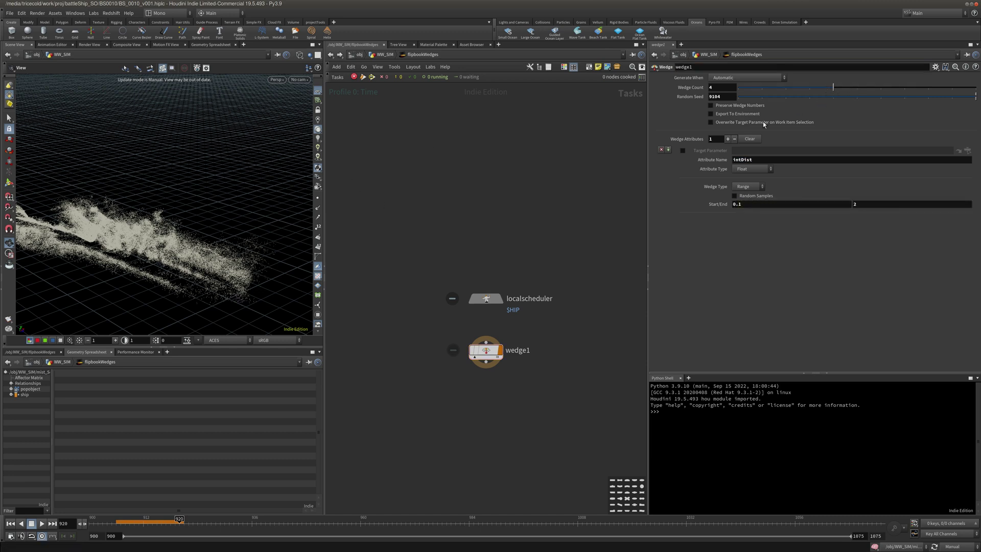
# Generate the work items of the wedge1 node
pyautogui.moveTo(519, 213); pyautogui.dragTo(519, 192, button='middle')
pyautogui.rightClick(481, 330)
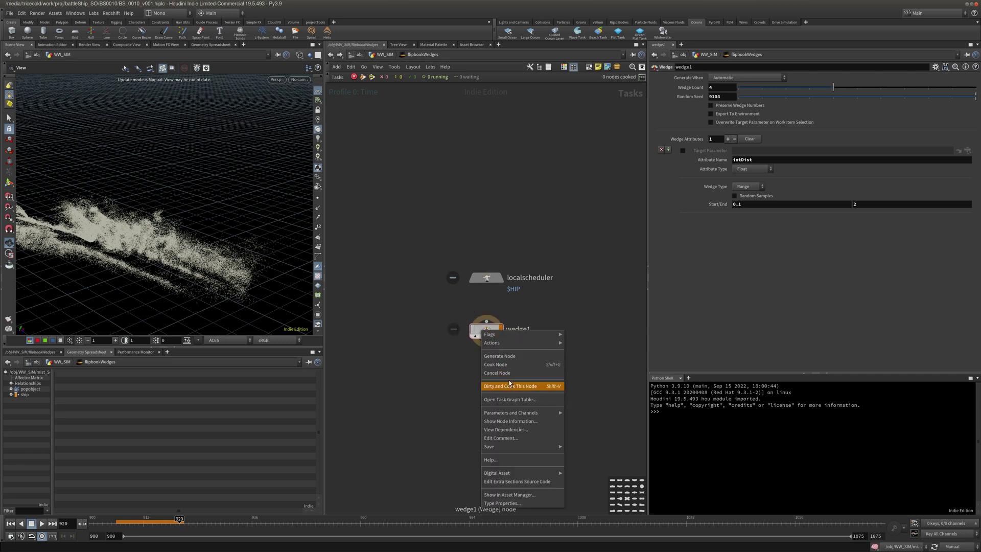
pyautogui.click(514, 386)
# Check the intDist value in the info of the first and third work items, and set the wedge count to 6
pyautogui.rightClick(474, 342)
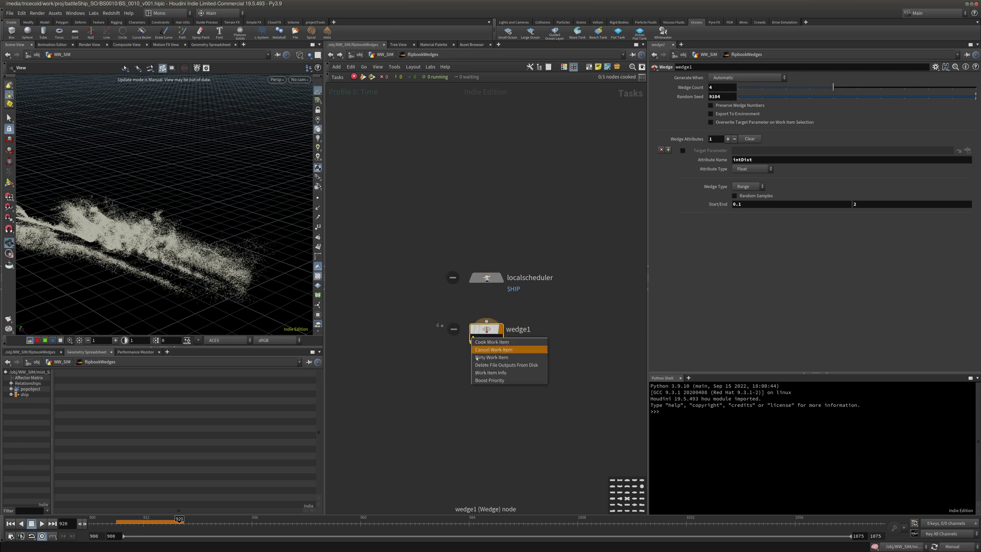
pyautogui.click(508, 380)
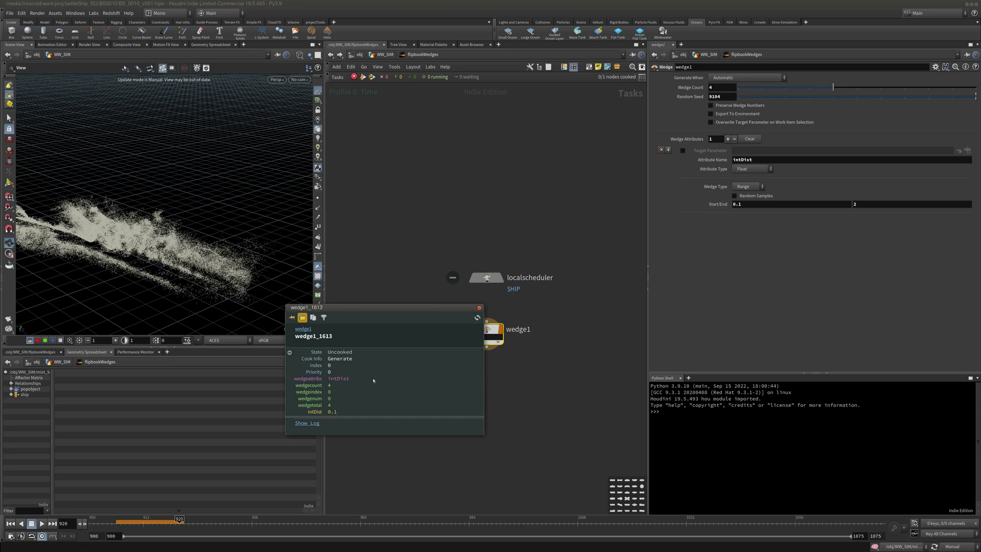
pyautogui.click(479, 309)
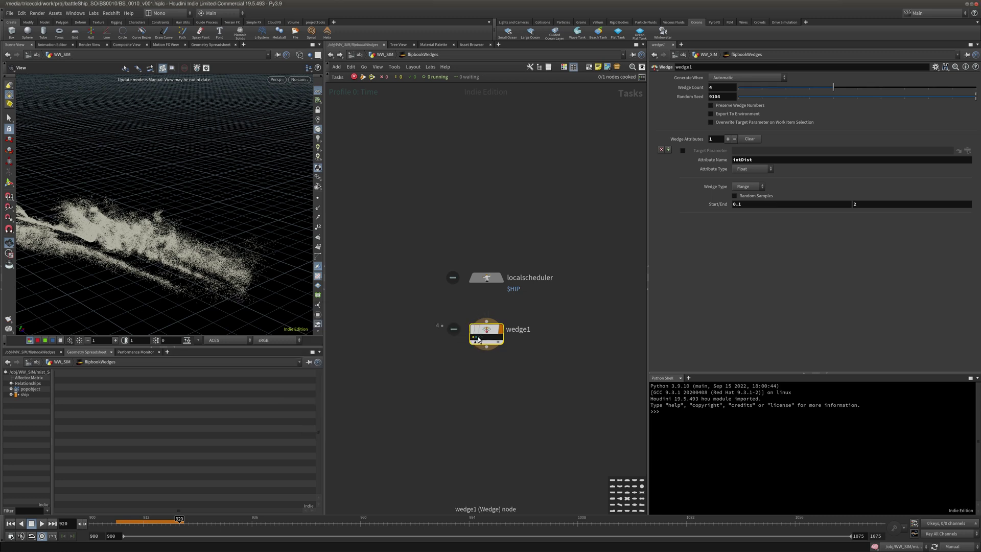
pyautogui.rightClick(478, 339)
pyautogui.click(486, 371)
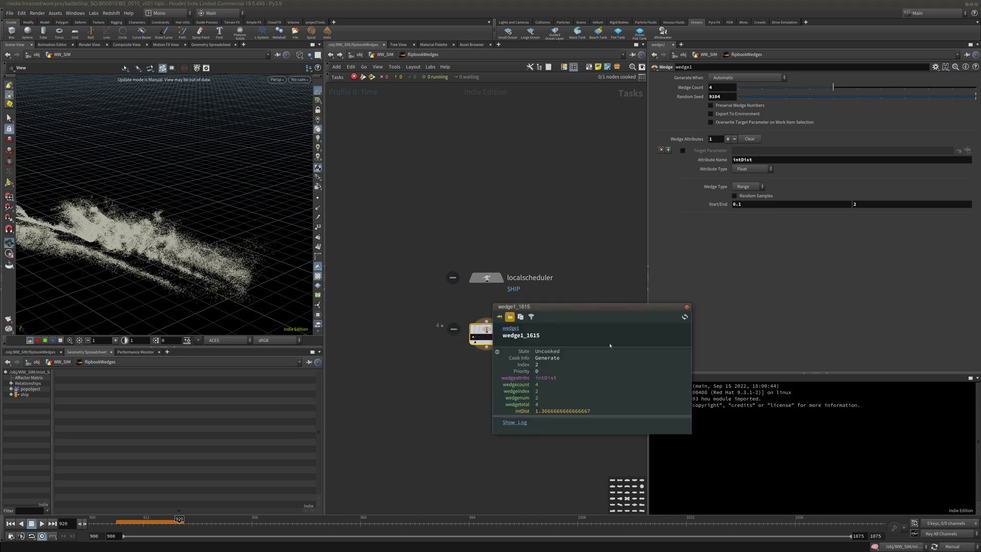
pyautogui.click(686, 308)
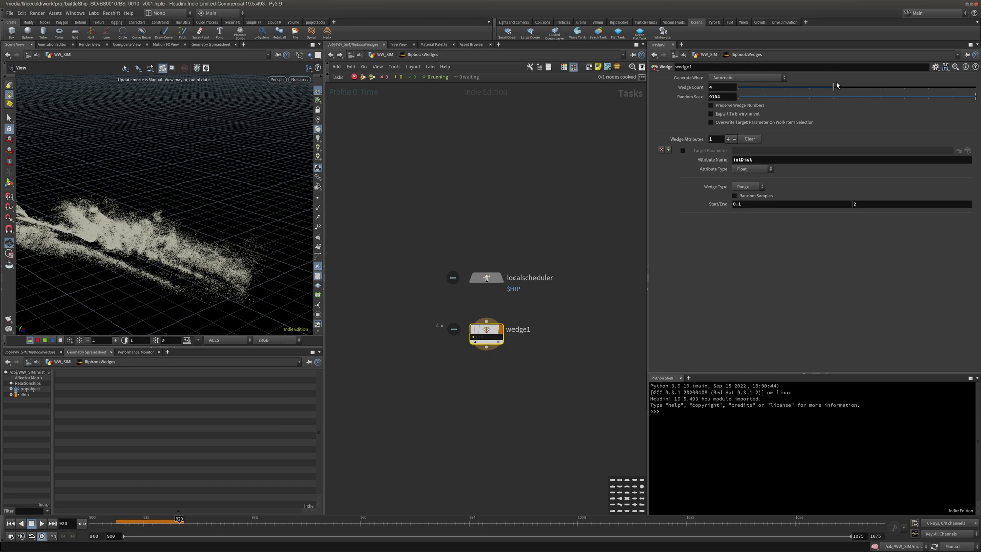
pyautogui.moveTo(835, 88); pyautogui.dragTo(880, 88)
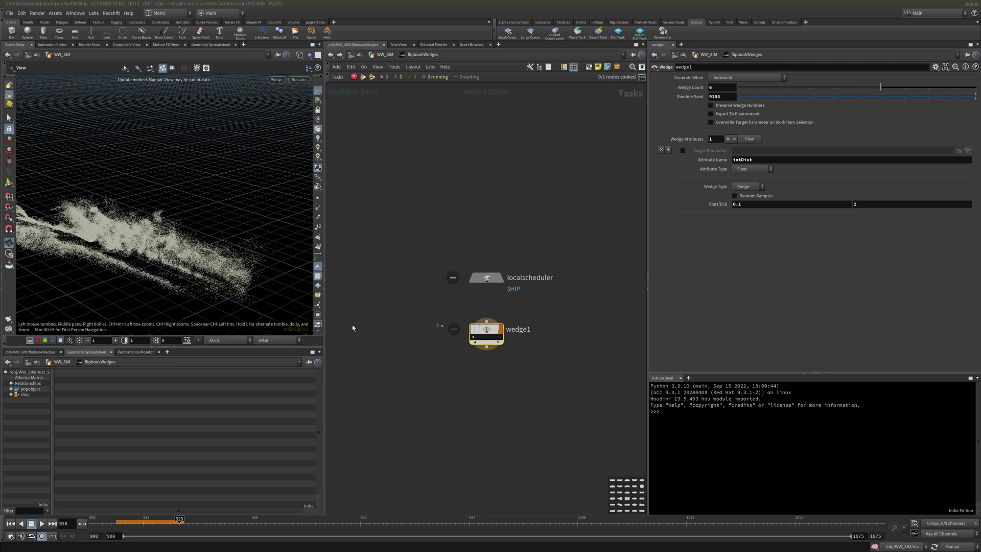
# Add a ROP Geometry Output node below wedge1 and connect its input to wedge1's output
pyautogui.moveTo(353, 328); pyautogui.dragTo(344, 235, button='middle')
pyautogui.press('Tab')
pyautogui.write('rop')
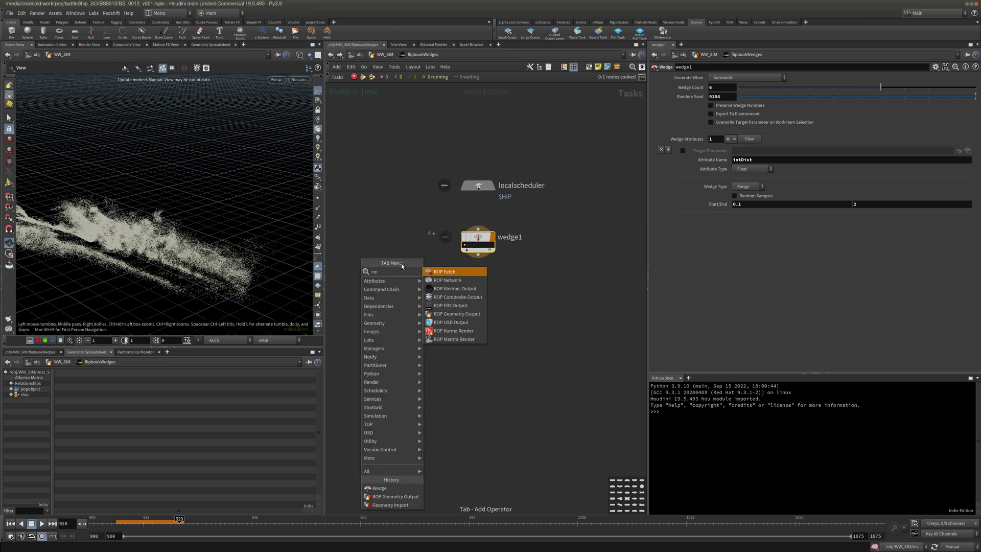
pyautogui.click(455, 314)
pyautogui.click(481, 296)
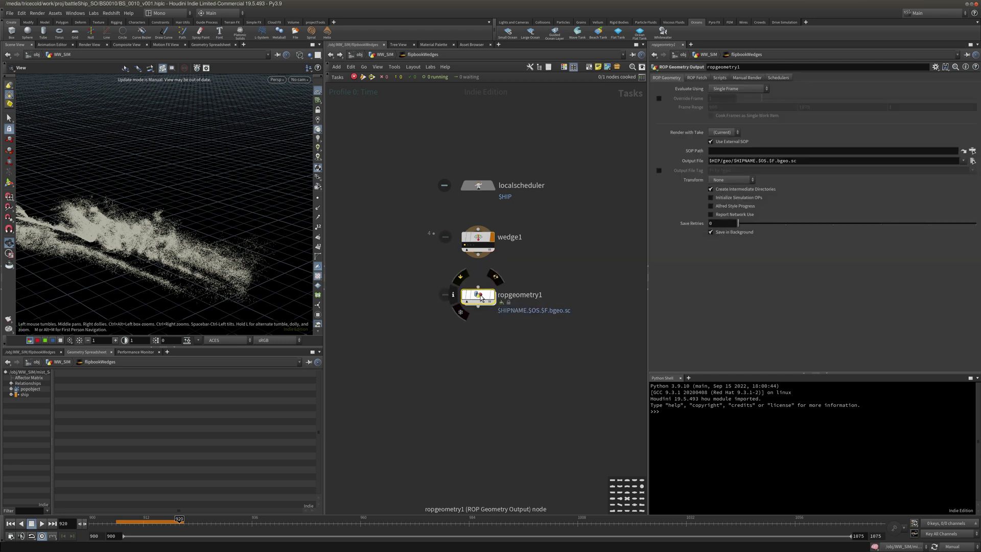
pyautogui.click(479, 286)
pyautogui.click(478, 254)
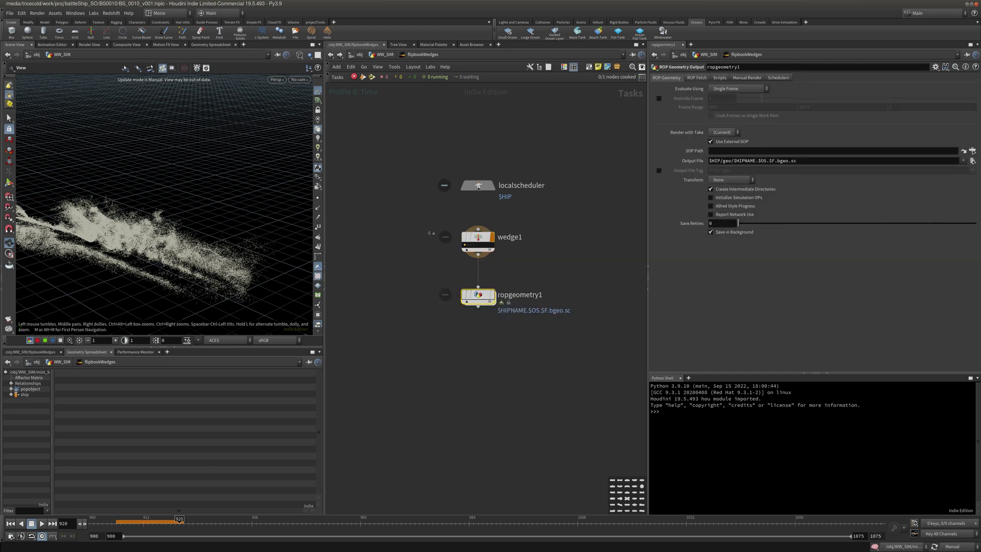
# Rename the ROP Geometry Output node mistSimWedgeTest
pyautogui.doubleClick(562, 299)
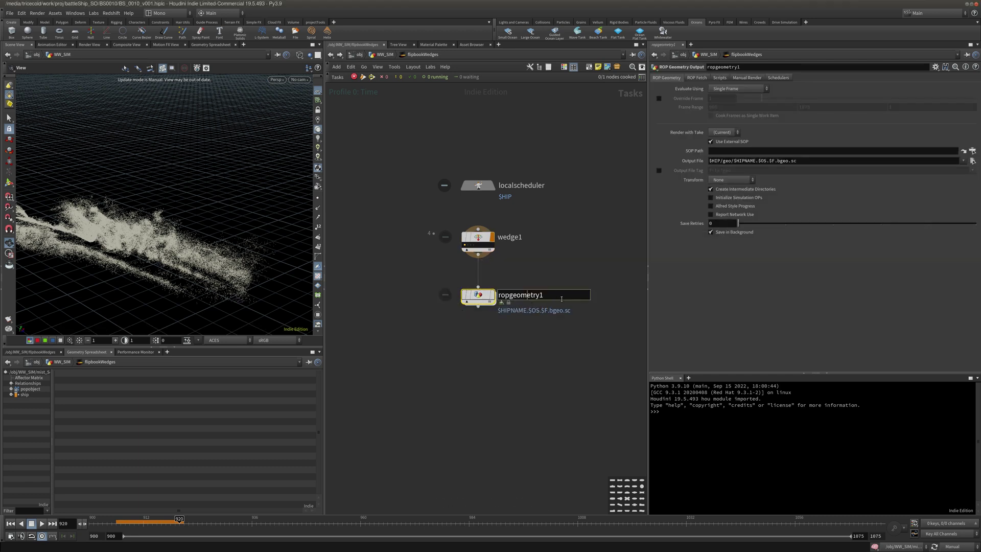
pyautogui.hotkey('ctrl', 'a')
pyautogui.write('mistSimWedgeTest')
pyautogui.press('Return')
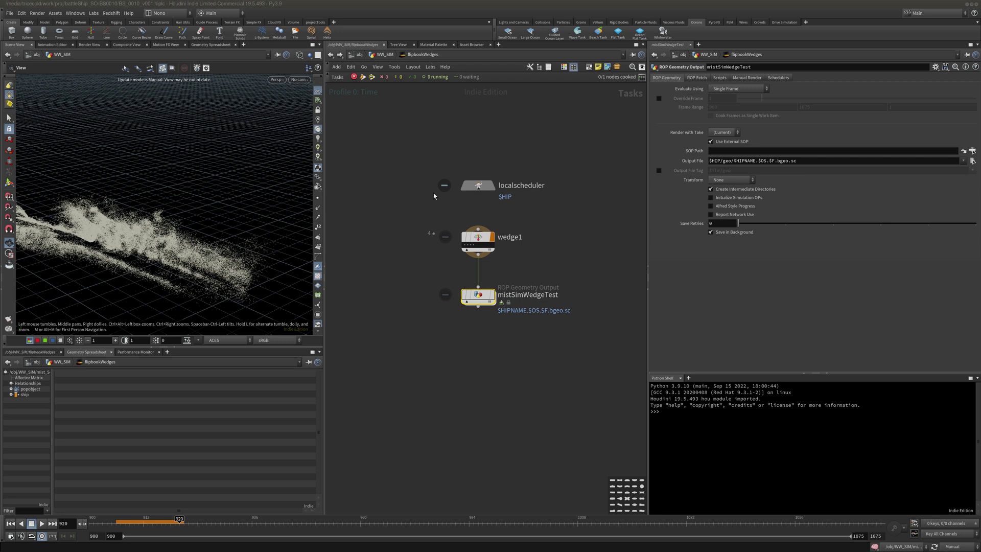
pyautogui.doubleClick(797, 161)
pyautogui.hotkey('ctrl', 'a')
pyautogui.write('$HIP/geo/$OS/`@wedgeindex`/$F4.bgeo.sc')
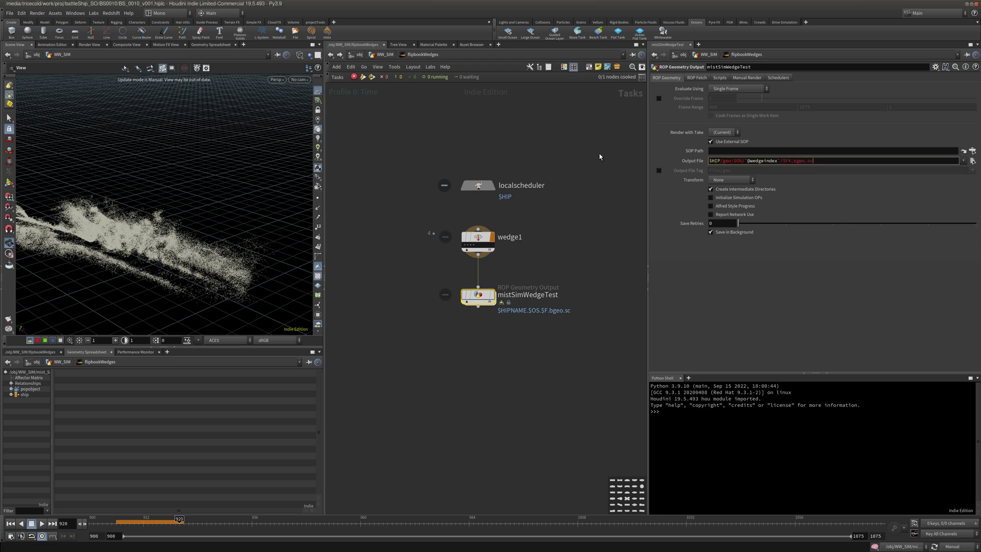
pyautogui.press('Return')
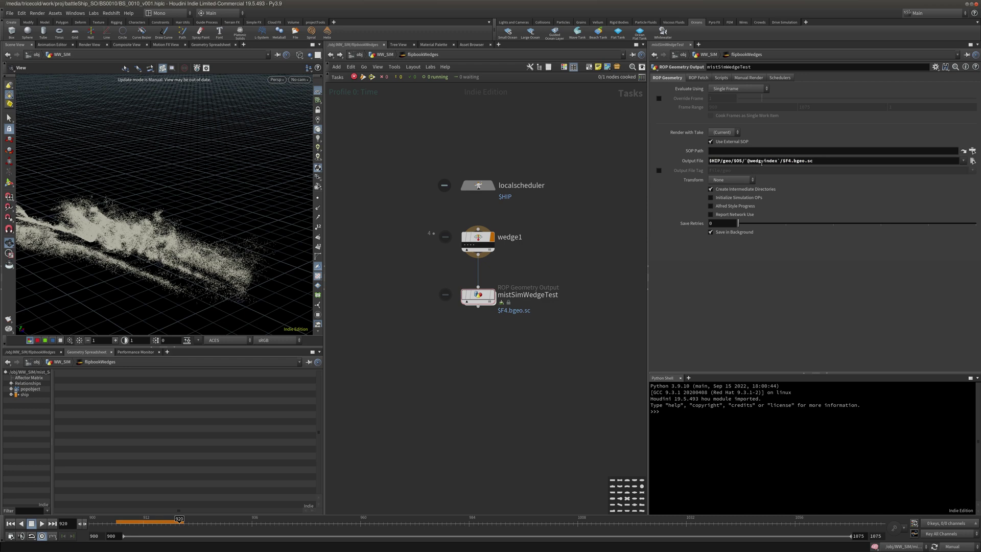
pyautogui.click(693, 161)
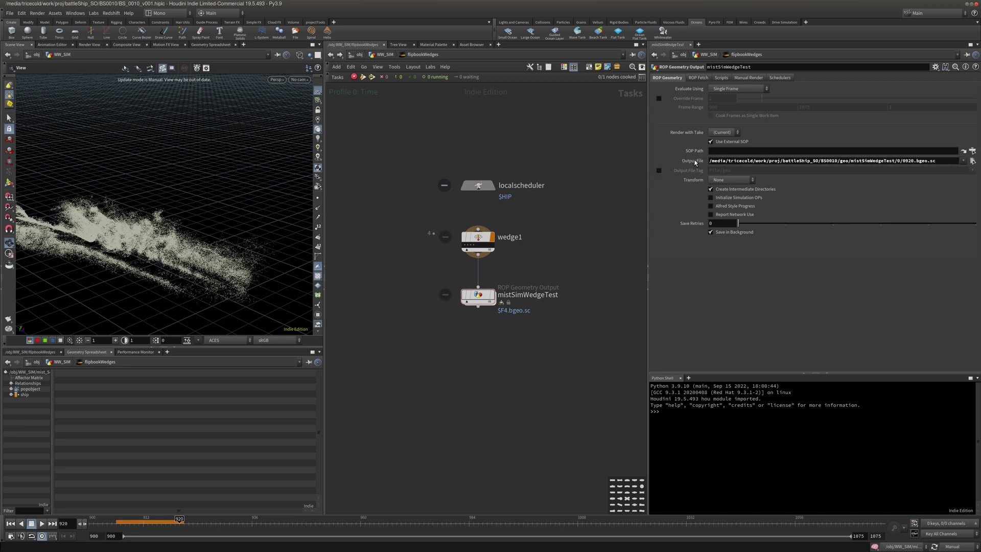
pyautogui.click(693, 162)
pyautogui.click(693, 165)
pyautogui.click(693, 160)
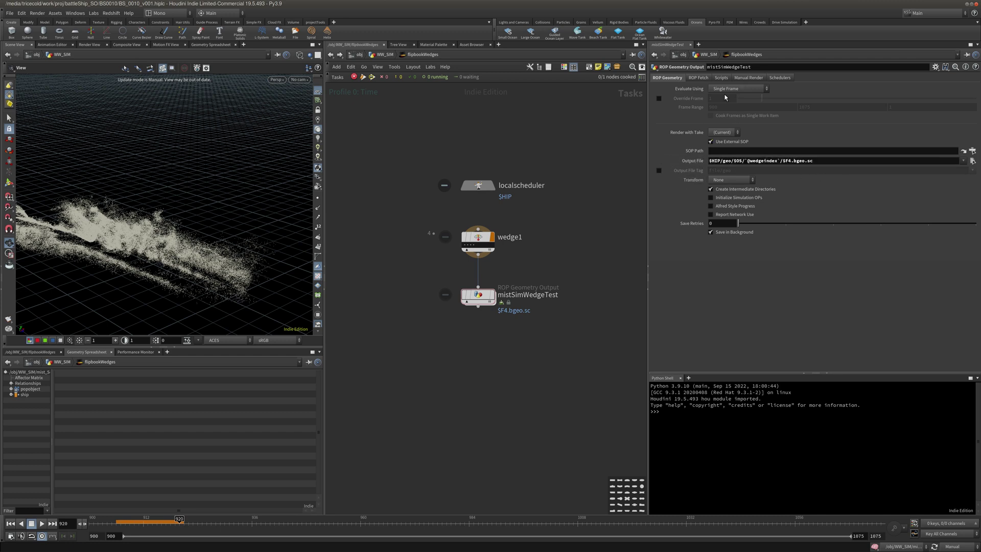
# Set mistSimWedgeTest to evaluate using Frame Range and point its SOP path to the OUT_MIST_SIM null in WW_SIM
pyautogui.click(725, 89)
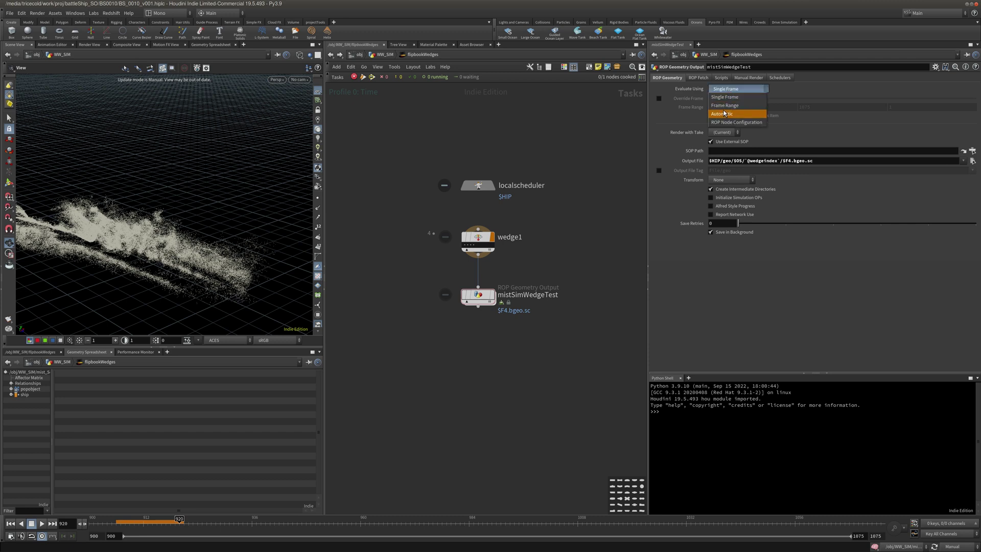
pyautogui.click(726, 105)
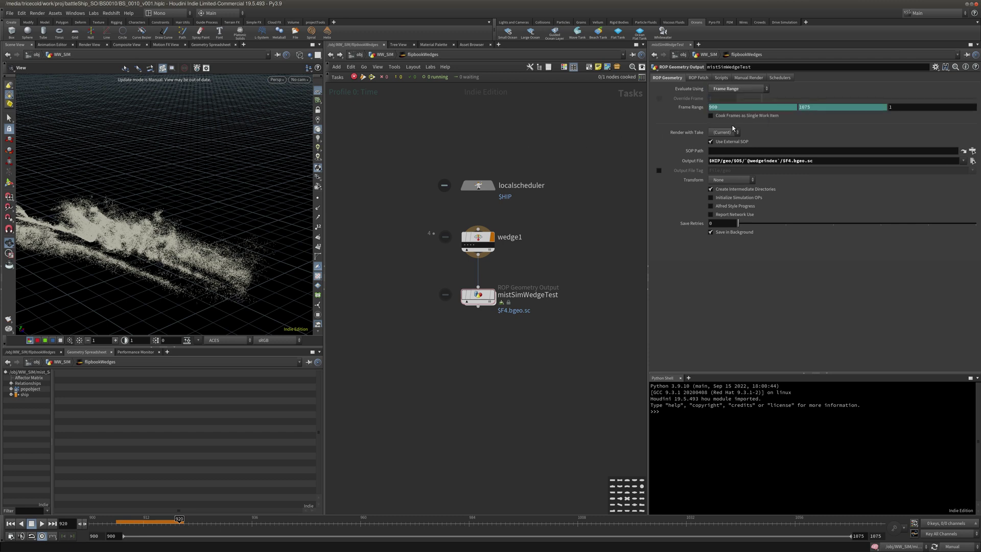
pyautogui.click(971, 57)
pyautogui.click(385, 54)
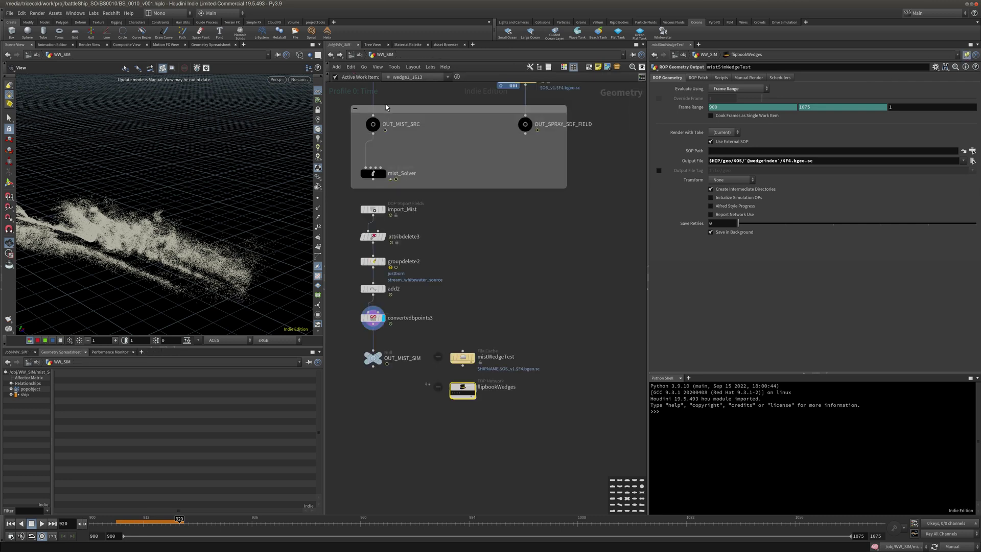
pyautogui.moveTo(373, 359); pyautogui.dragTo(721, 161)
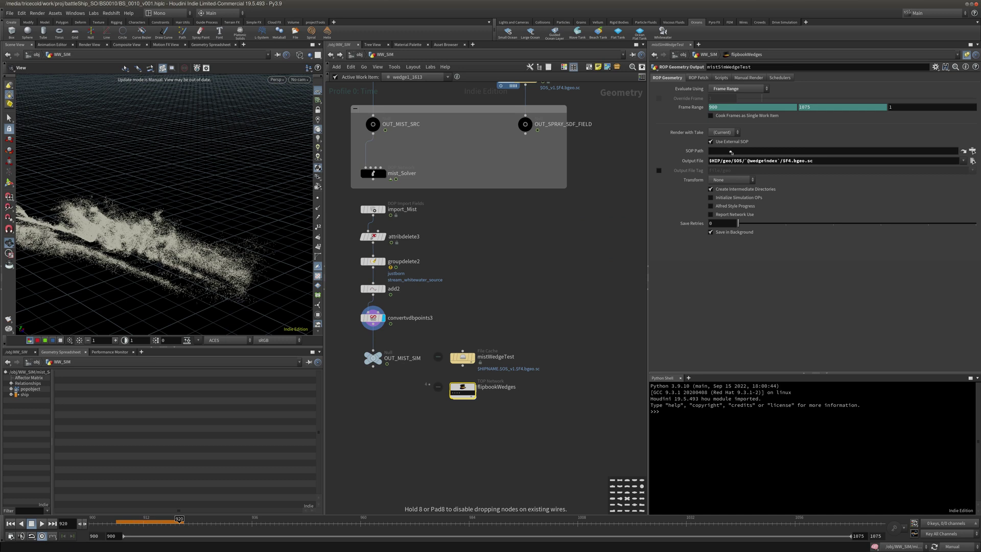
pyautogui.moveTo(730, 152); pyautogui.dragTo(731, 152)
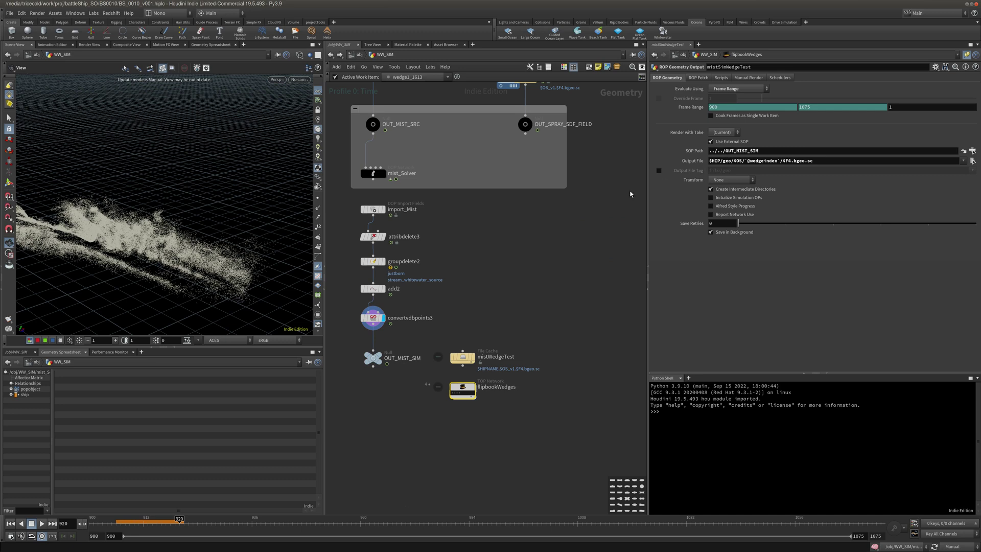
# Inside the flipbookWedges network, add a Filter by Range node connected below mistSimWedgeTest
pyautogui.moveTo(462, 377); pyautogui.dragTo(456, 335, button='middle')
pyautogui.moveTo(457, 348); pyautogui.dragTo(457, 356)
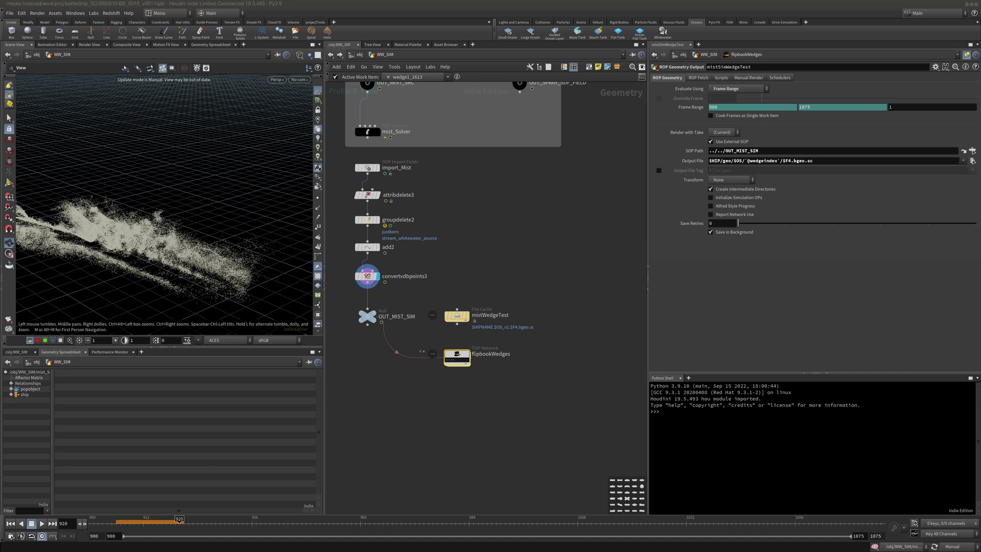
pyautogui.doubleClick(457, 357)
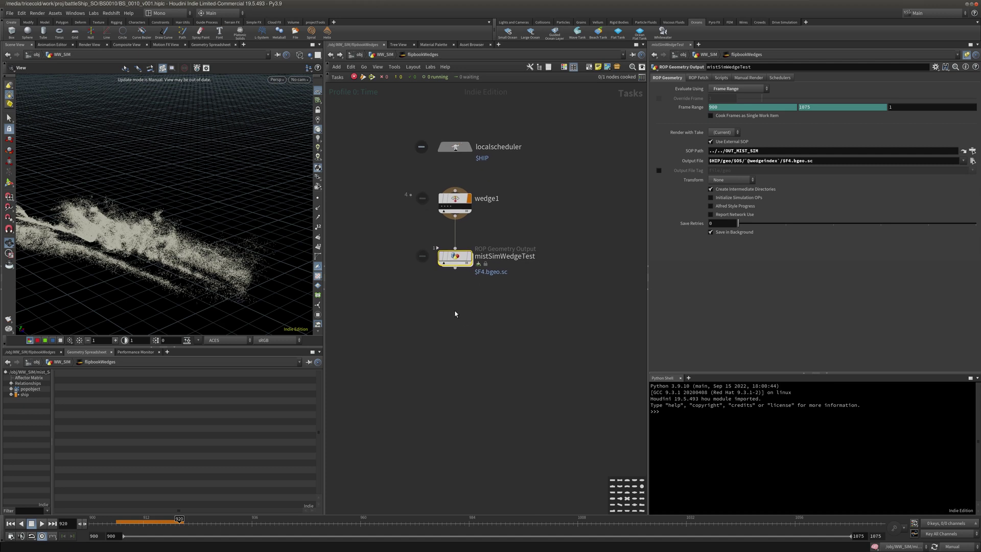
pyautogui.press('Tab')
pyautogui.write('fil')
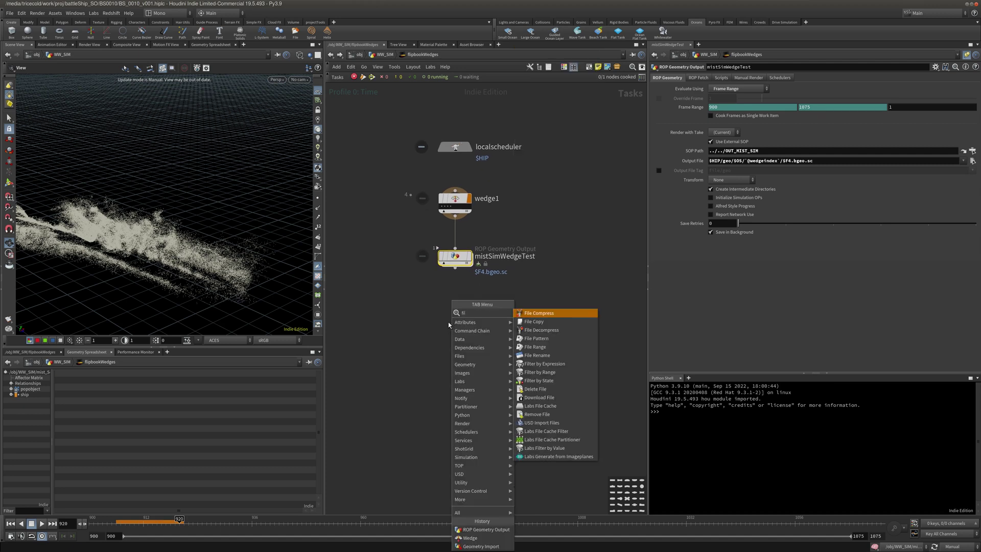
pyautogui.write('ter')
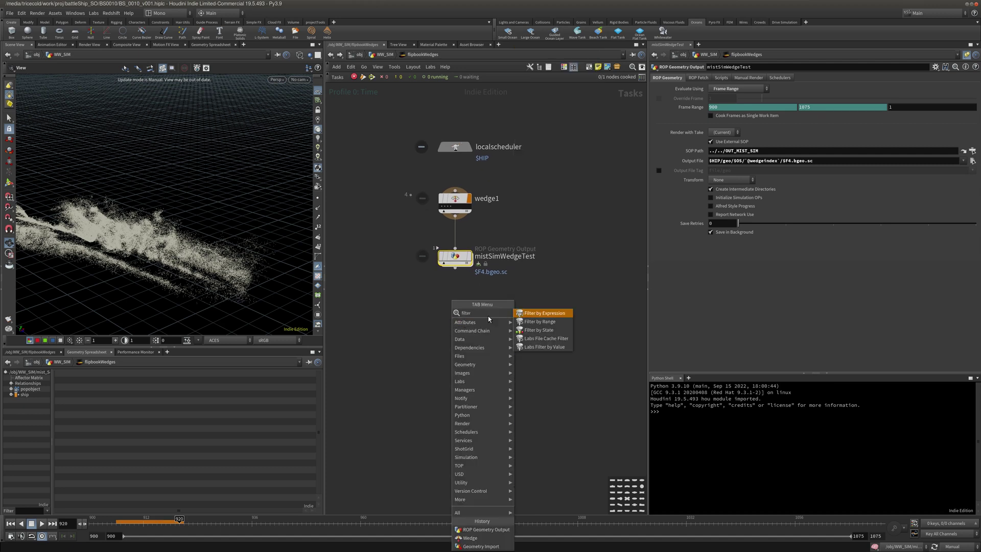
pyautogui.click(540, 322)
pyautogui.click(455, 323)
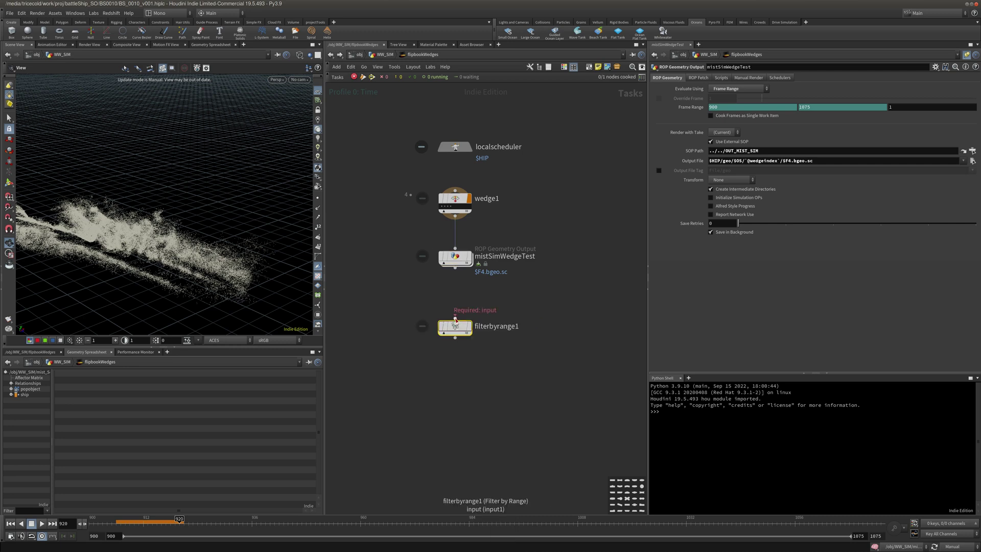
pyautogui.moveTo(456, 319)
pyautogui.mouseDown()
pyautogui.moveTo(455, 268)
pyautogui.moveTo(456, 311)
pyautogui.mouseUp()
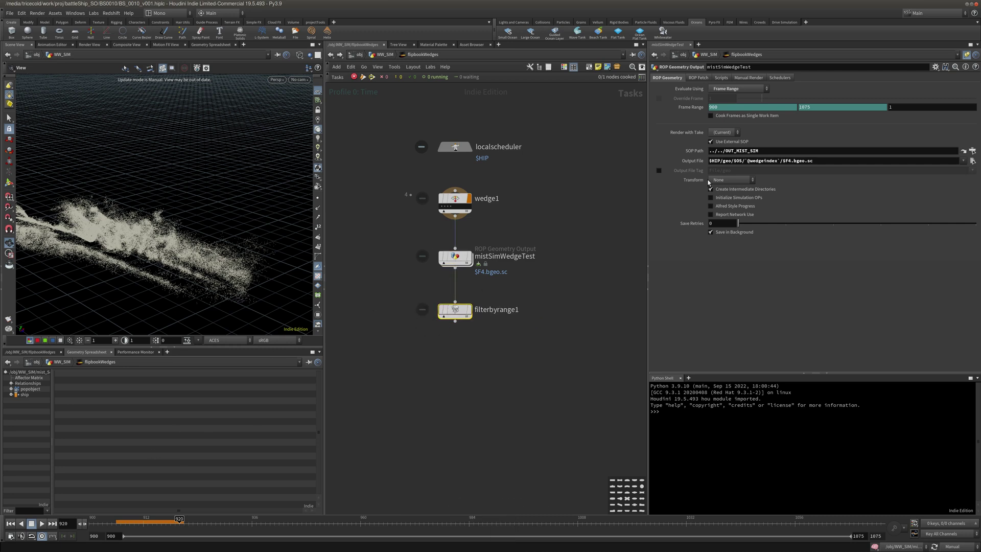
# Remove the expression from mistSimWedgeTest's start frame and set the start frame to 1001
pyautogui.rightClick(722, 109)
pyautogui.click(753, 202)
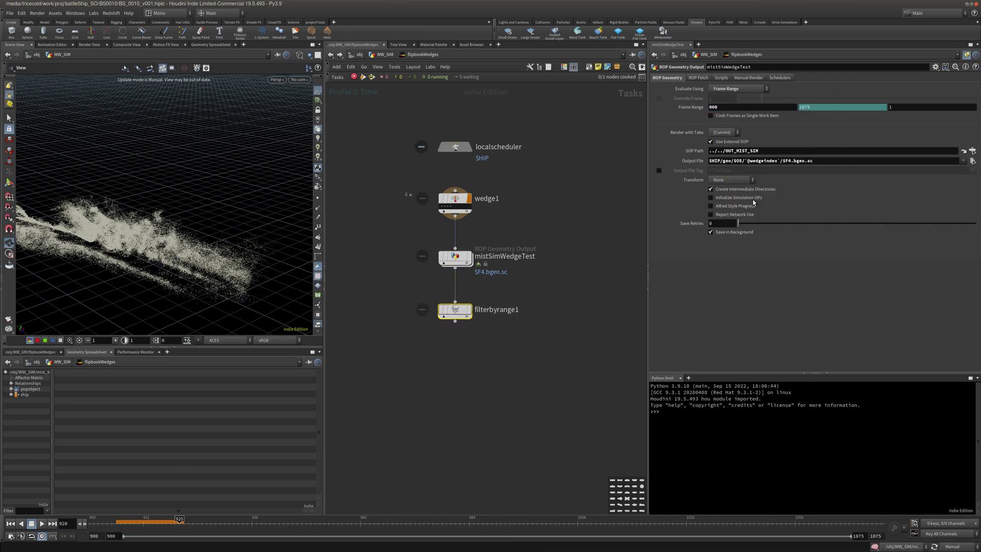
pyautogui.click(741, 109)
pyautogui.write('1001')
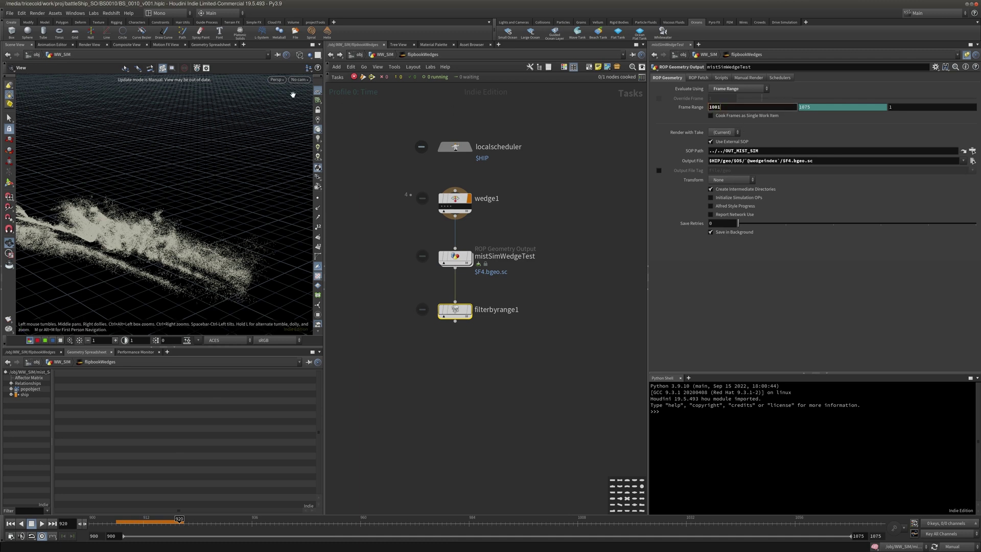
pyautogui.press('Tab')
pyautogui.click(548, 239)
# Add a ROP Fetch node connected below filterbyrange1, leaving some space between the two nodes
pyautogui.moveTo(548, 239); pyautogui.dragTo(531, 225, button='middle')
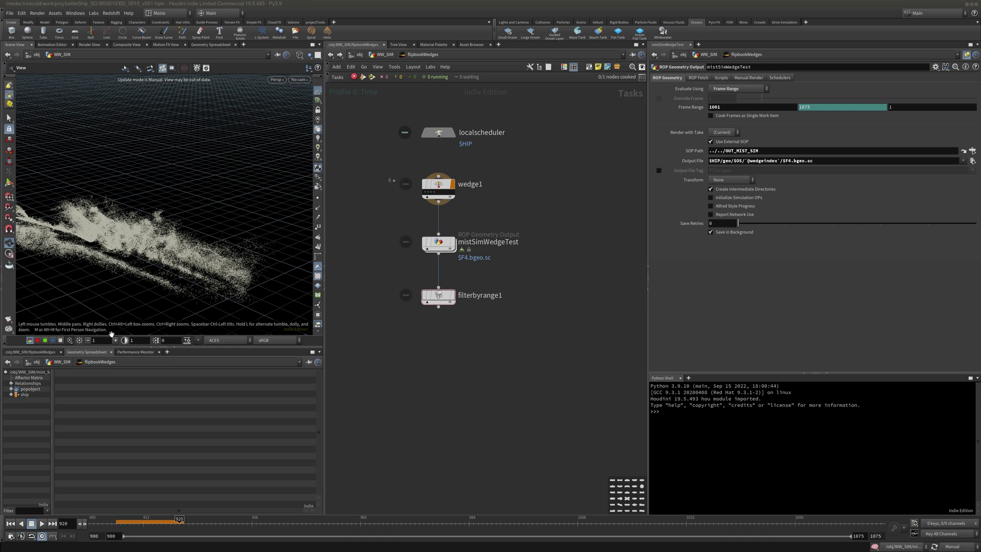
pyautogui.moveTo(455, 364); pyautogui.dragTo(460, 334, button='middle')
pyautogui.press('Tab')
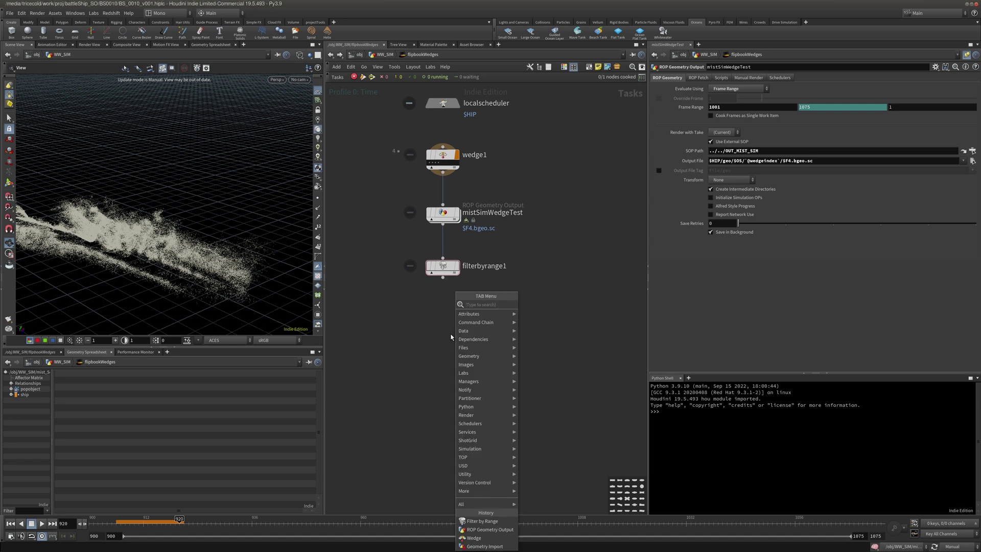
pyautogui.write('fet')
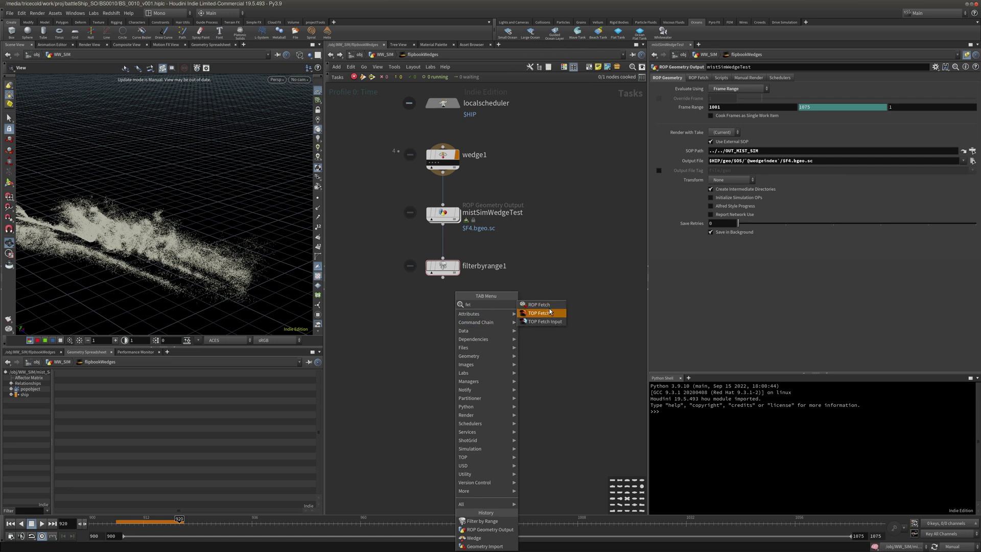
pyautogui.click(528, 306)
pyautogui.click(442, 322)
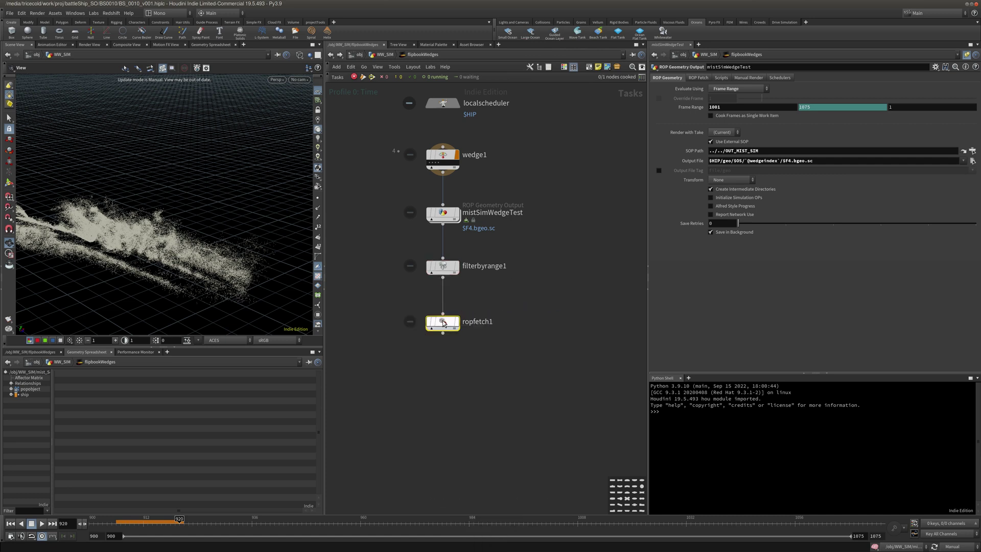
pyautogui.moveTo(443, 322); pyautogui.dragTo(445, 342)
# Add a ROP Network beside ropfetch1 and open it
pyautogui.moveTo(562, 333); pyautogui.dragTo(530, 326, button='middle')
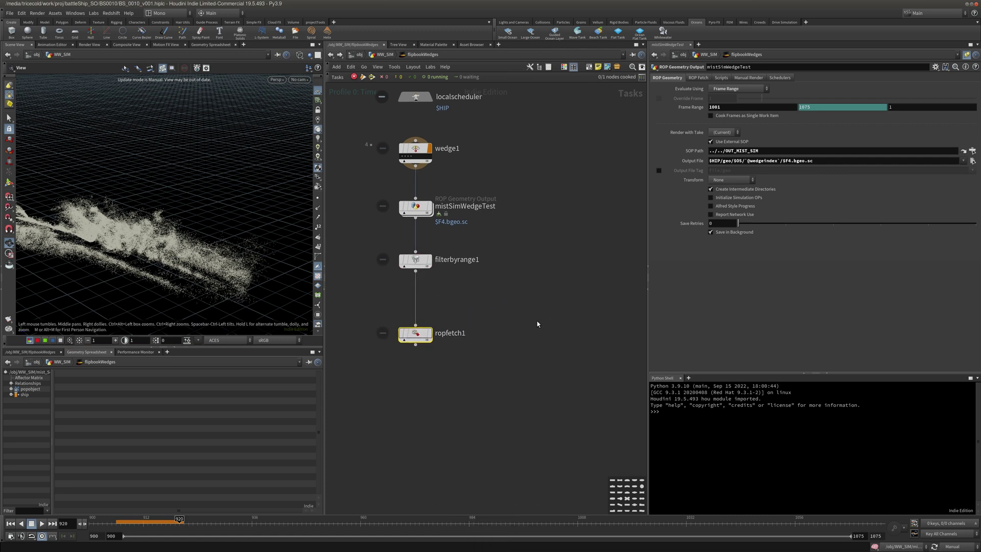
pyautogui.press('Tab')
pyautogui.write('rop')
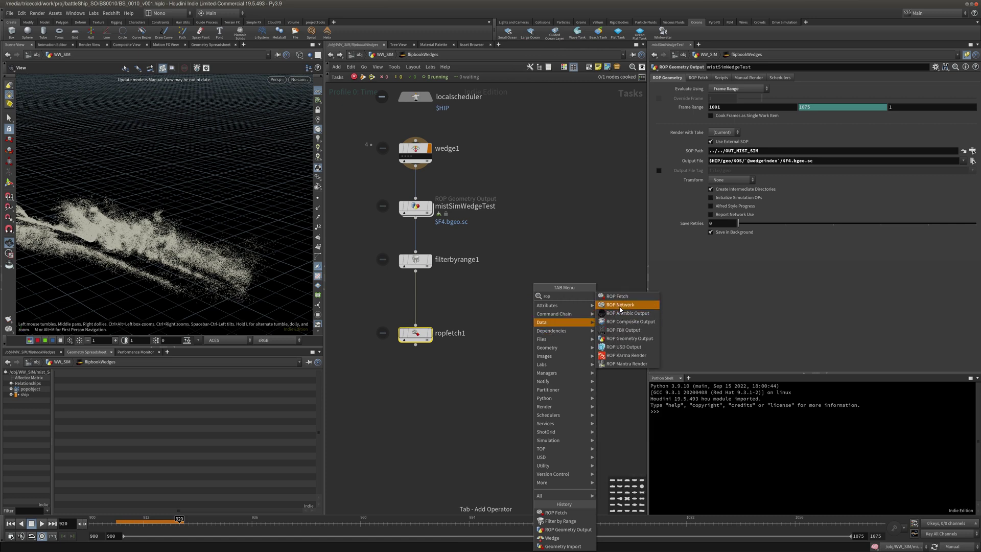
pyautogui.click(620, 306)
pyautogui.click(526, 334)
pyautogui.doubleClick(528, 336)
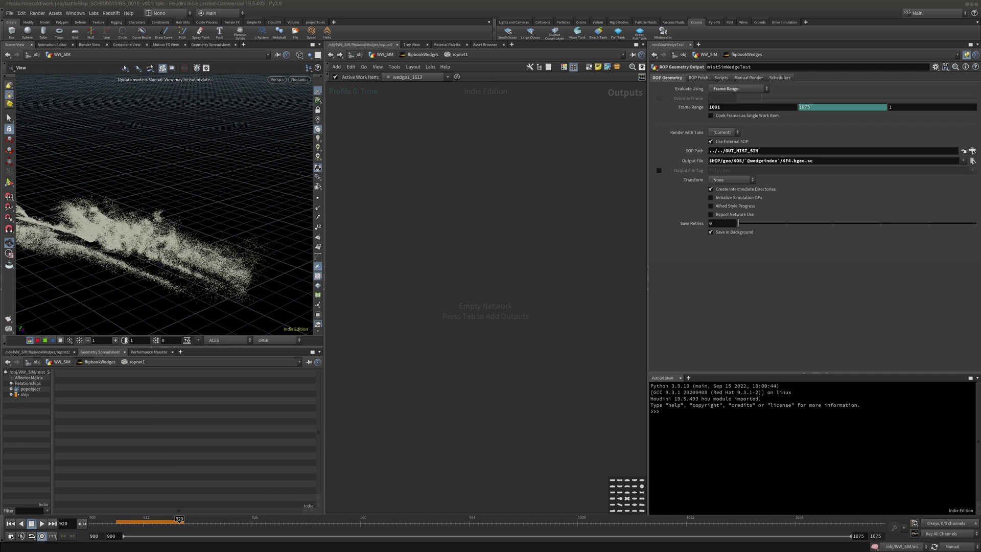
# Add an OpenGL render node inside the empty ROP network
pyautogui.press('Tab')
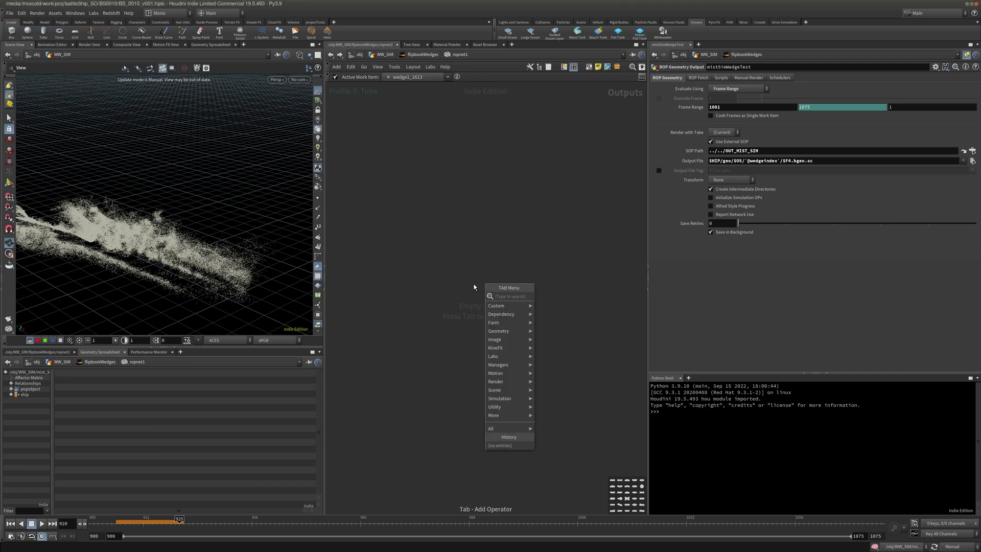
pyautogui.write('op')
pyautogui.click(554, 298)
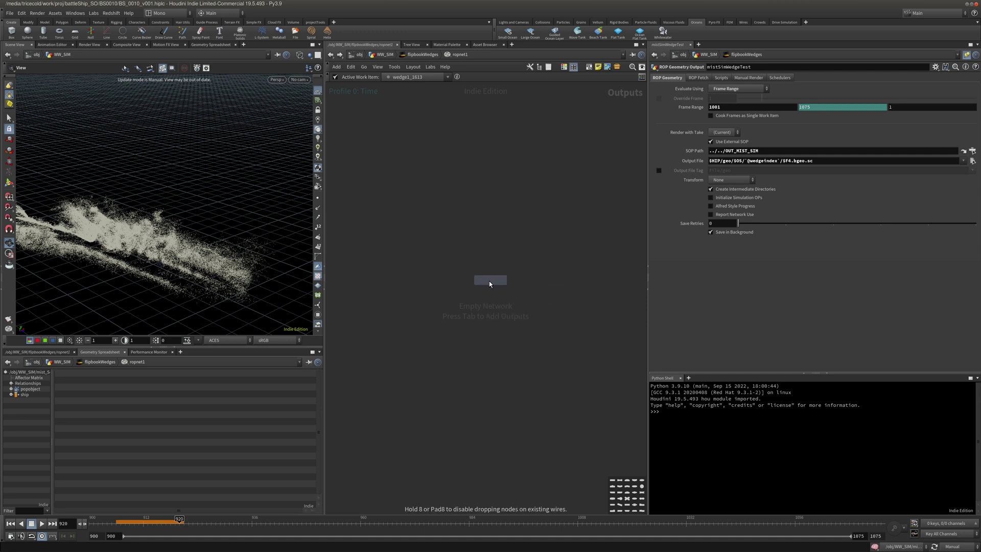
pyautogui.click(486, 284)
# Show the OpenGL node's parameters and set its camera to /obj/RenderCamera
pyautogui.click(966, 55)
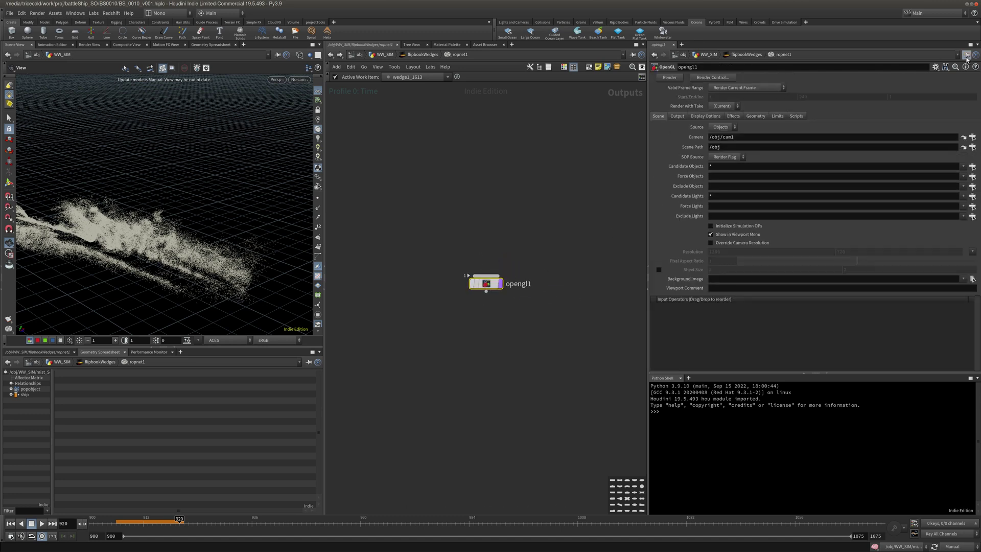
pyautogui.click(973, 147)
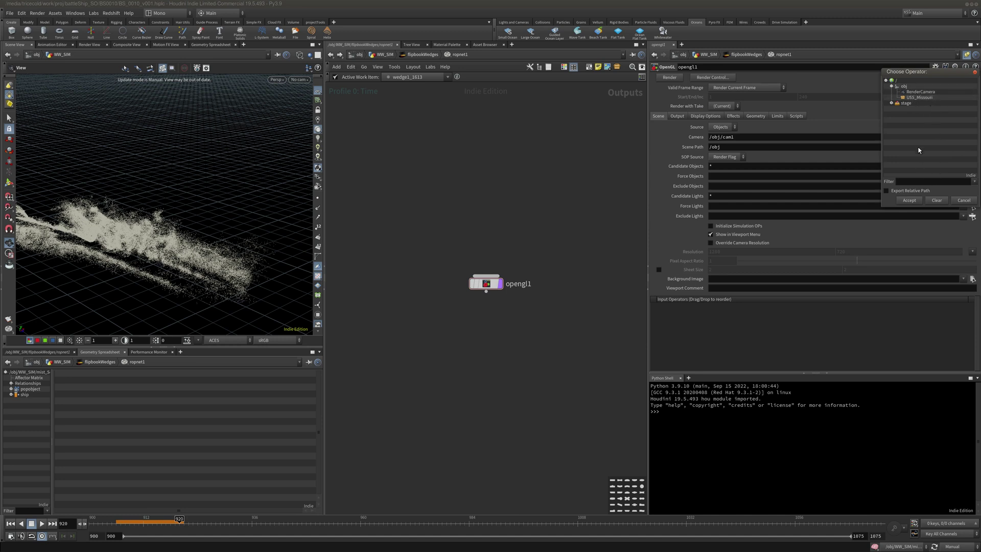
pyautogui.doubleClick(926, 94)
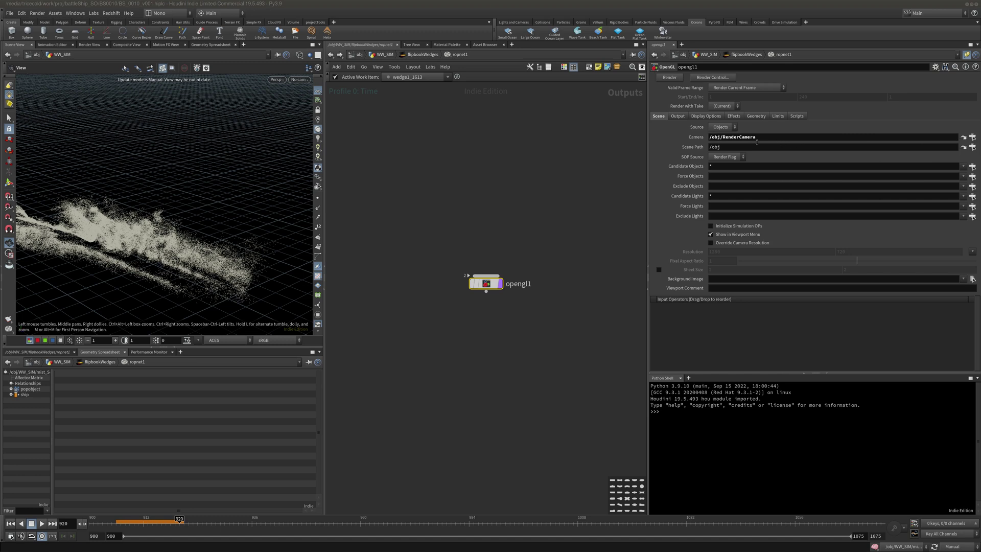
# Change the Particle display type in the OpenGL node's geometry settings
pyautogui.click(685, 117)
pyautogui.click(703, 117)
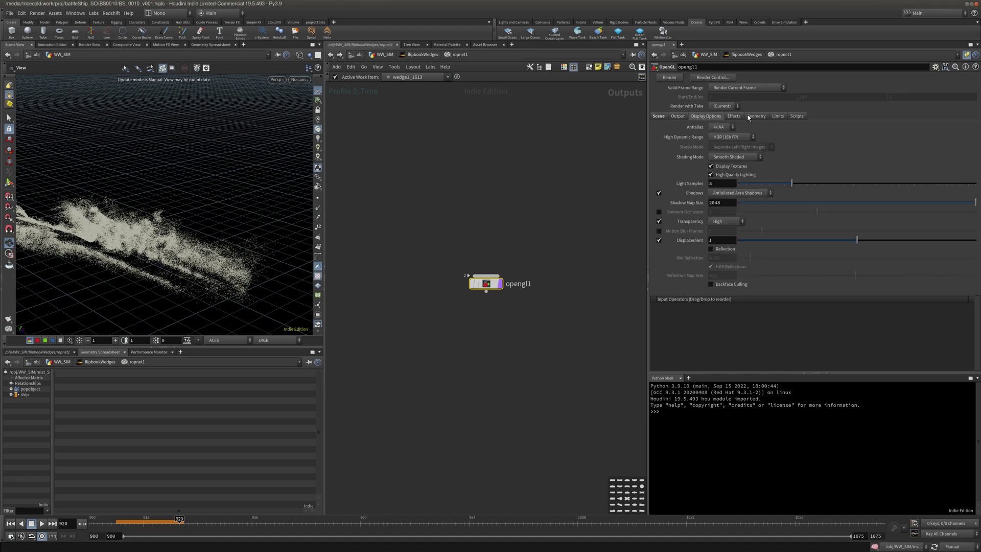
pyautogui.click(747, 118)
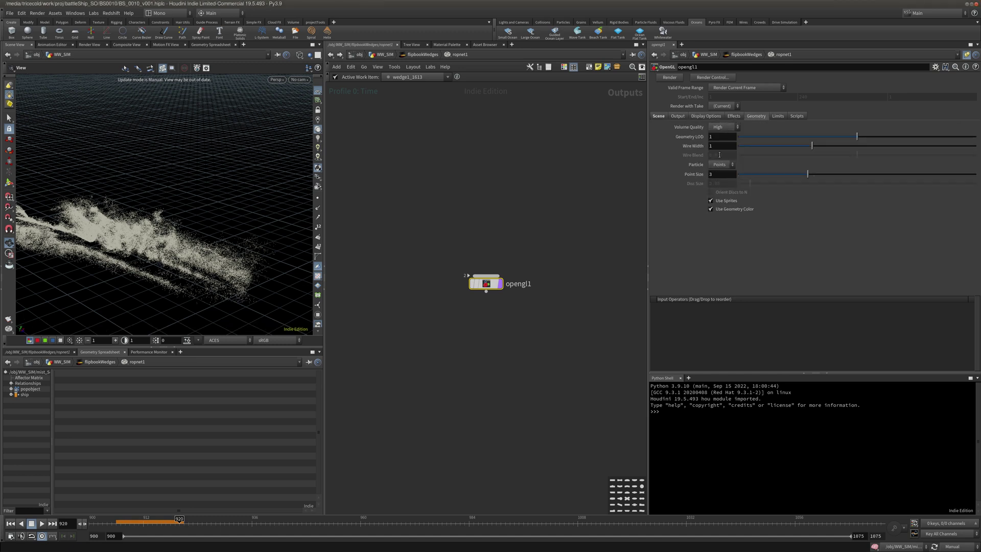
pyautogui.click(721, 165)
pyautogui.click(717, 185)
pyautogui.click(736, 117)
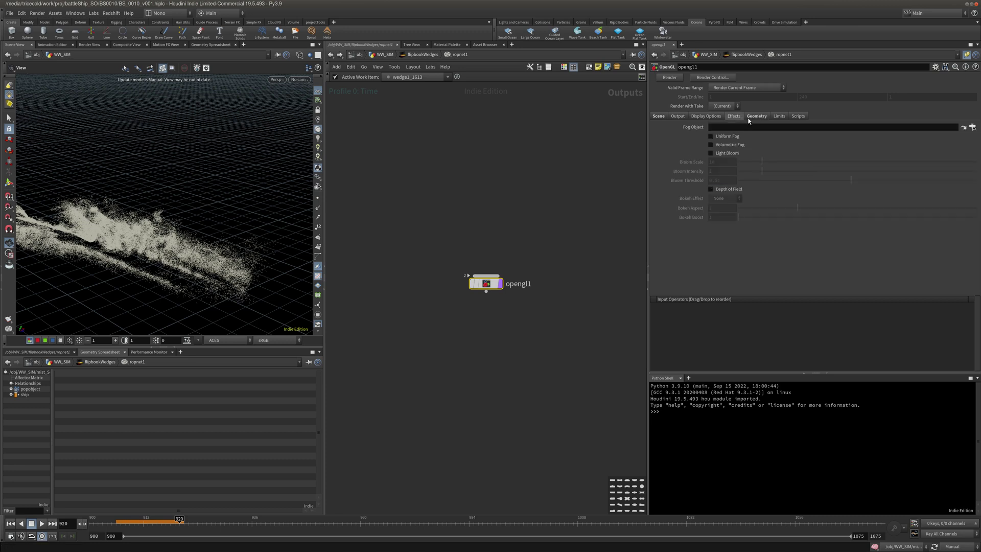
pyautogui.click(692, 116)
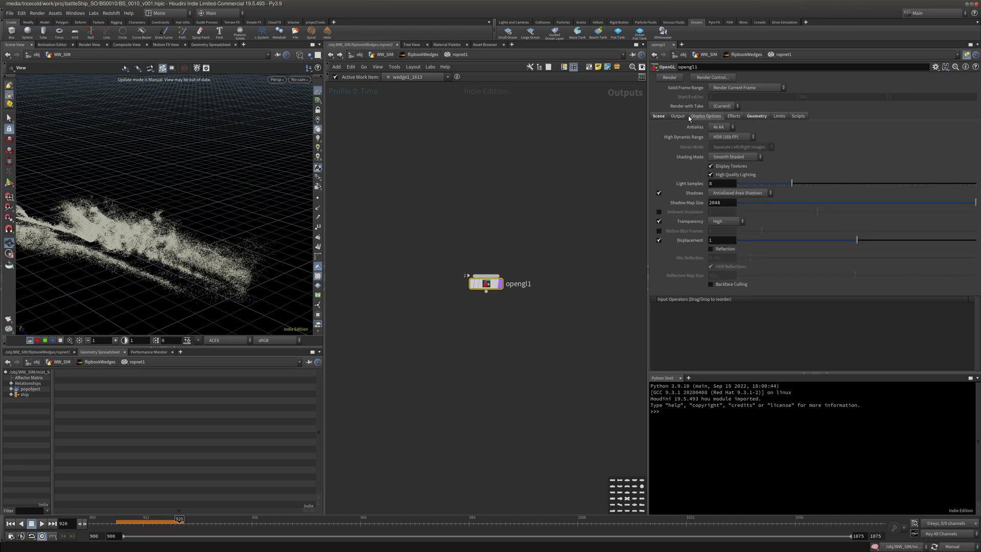
pyautogui.click(678, 116)
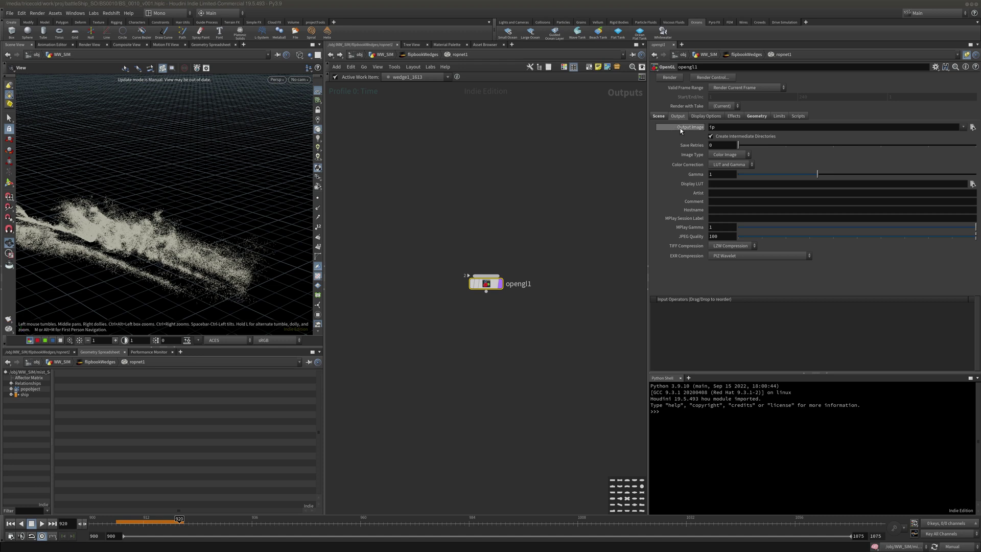
pyautogui.moveTo(751, 127); pyautogui.dragTo(401, 132)
pyautogui.write('$HIP/render/$OS/`@wedgeindex`/$F4.exr')
pyautogui.press('Return')
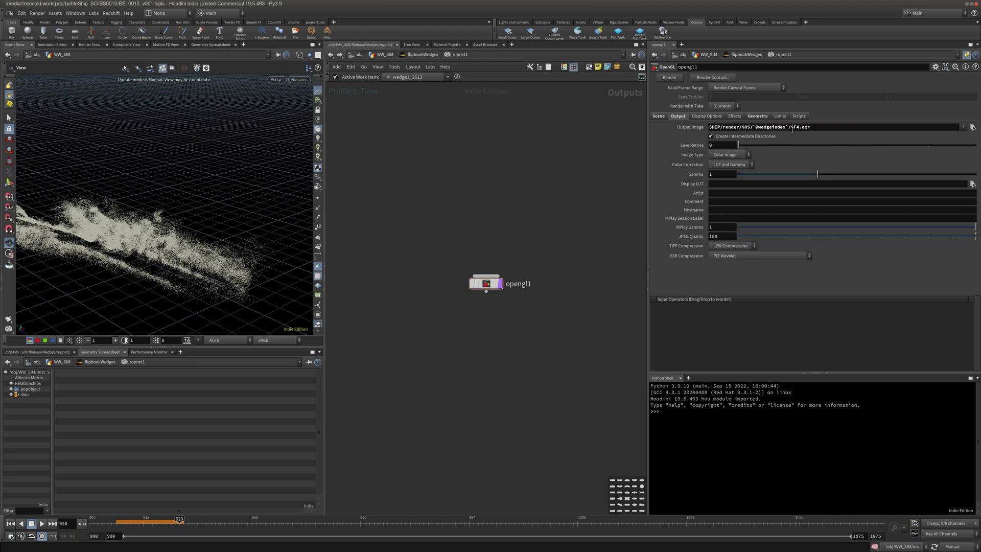
# Return to the flipbookWedges network and rename the ROP Fetch node as gl_render
pyautogui.click(424, 54)
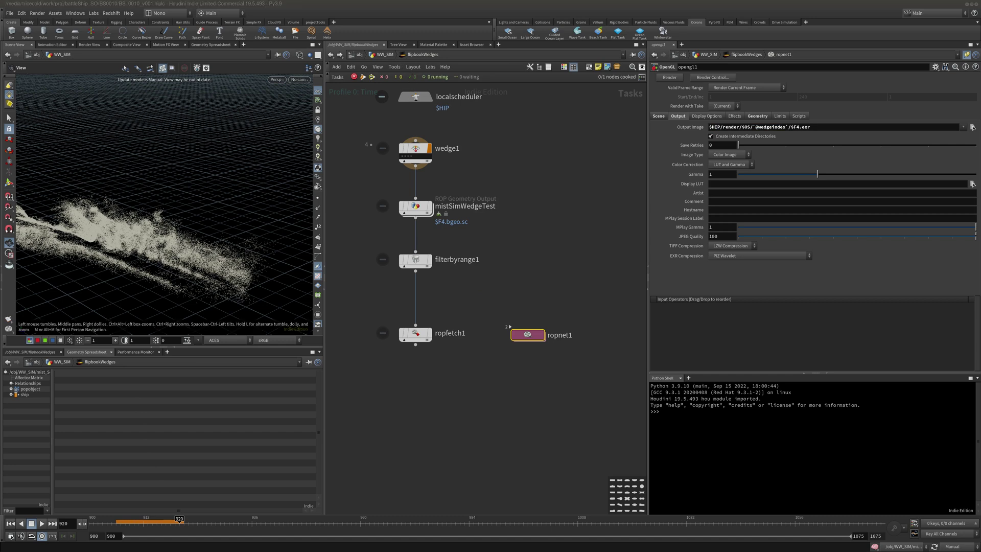
pyautogui.click(415, 334)
pyautogui.click(451, 334)
pyautogui.write('gl')
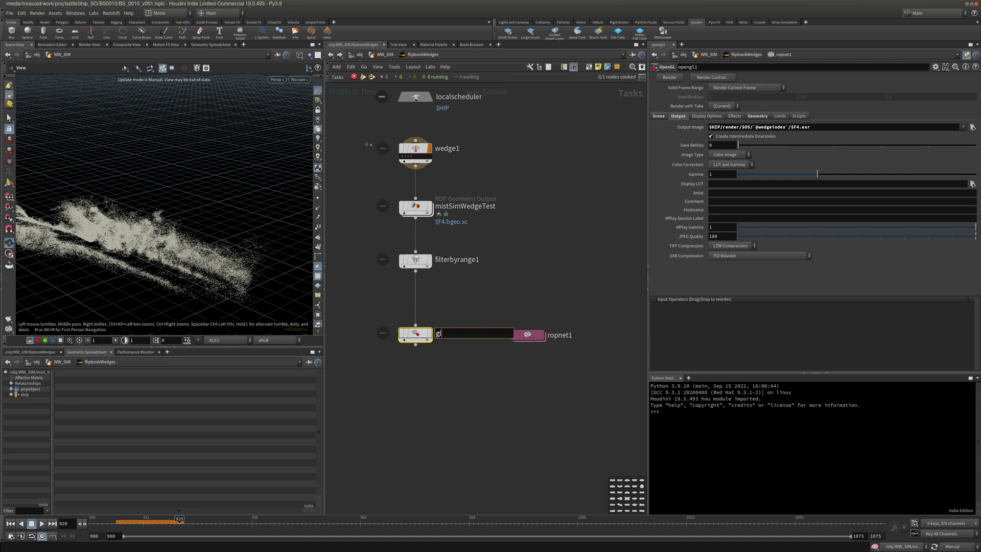
pyautogui.write('_render')
pyautogui.press('Return')
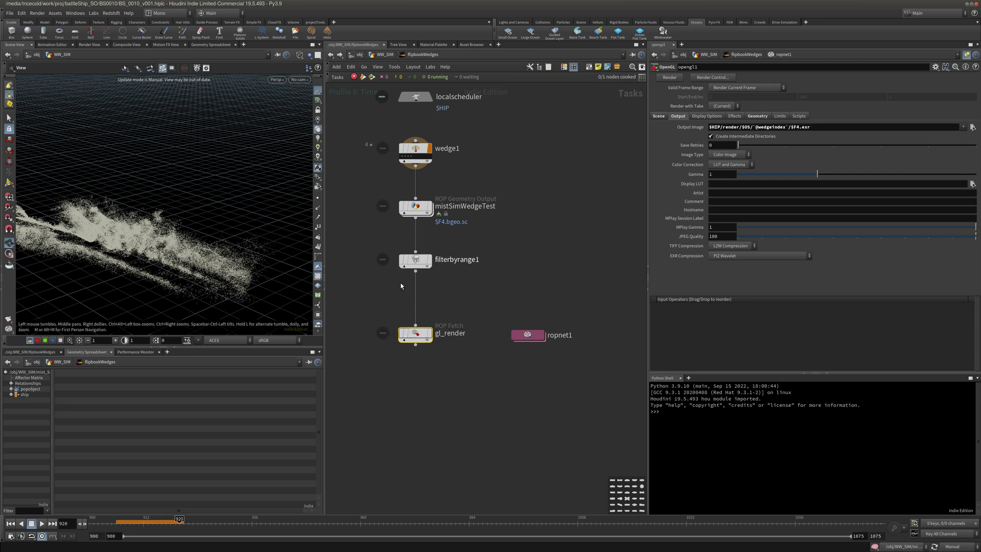
# Rename the ROP network node beside gl_render as gl_render_ROP
pyautogui.moveTo(559, 329); pyautogui.dragTo(557, 301, button='middle')
pyautogui.click(463, 307)
pyautogui.hotkey('ctrl', 'c')
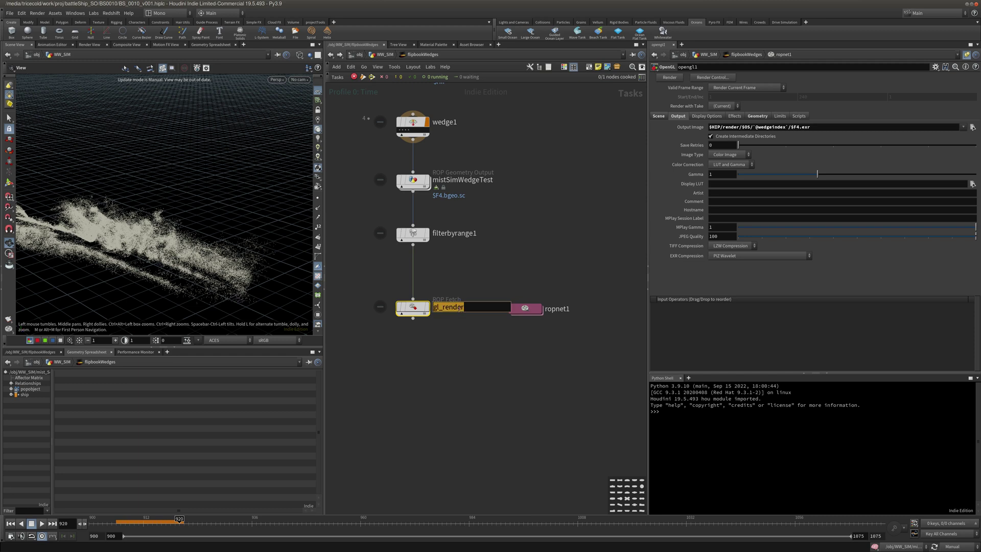
pyautogui.click(558, 309)
pyautogui.hotkey('ctrl', 'v')
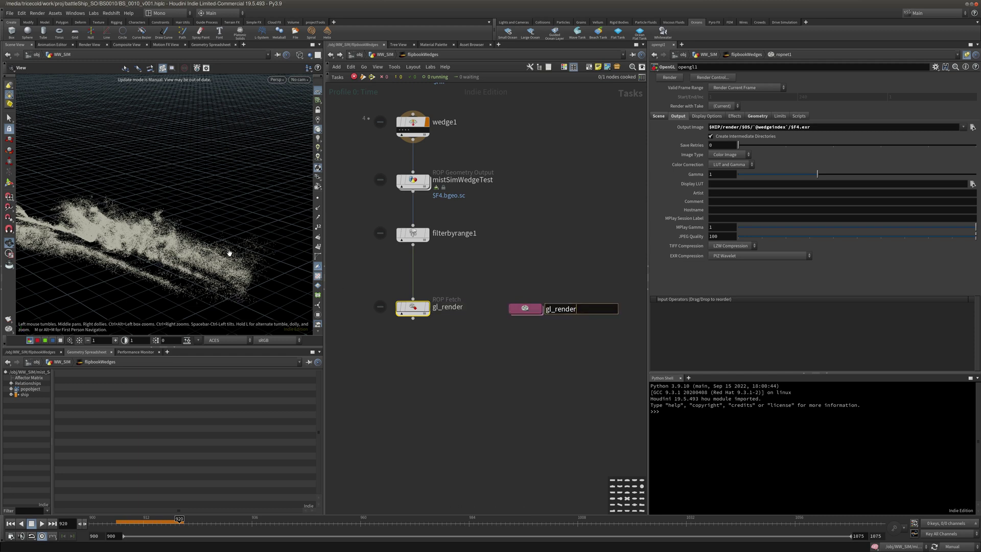
pyautogui.write('_ROP')
pyautogui.press('Return')
pyautogui.moveTo(508, 227); pyautogui.dragTo(514, 200, button='middle')
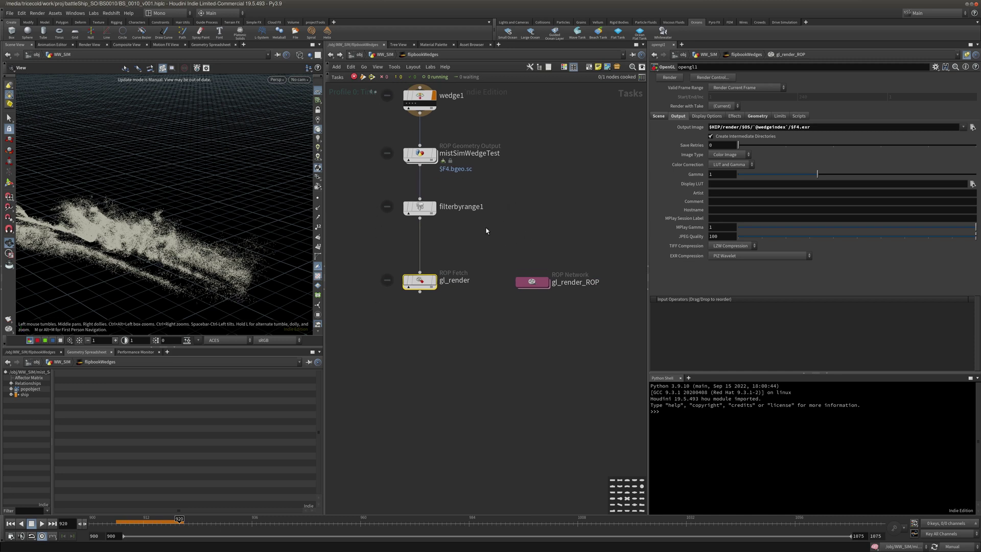
# Add a ROP Composite Output node below gl_render in the chain and name it wedge_overlay
pyautogui.moveTo(455, 257)
pyautogui.mouseDown(button='middle')
pyautogui.moveTo(466, 241)
pyautogui.moveTo(493, 252)
pyautogui.mouseUp(button='middle')
pyautogui.press('Tab')
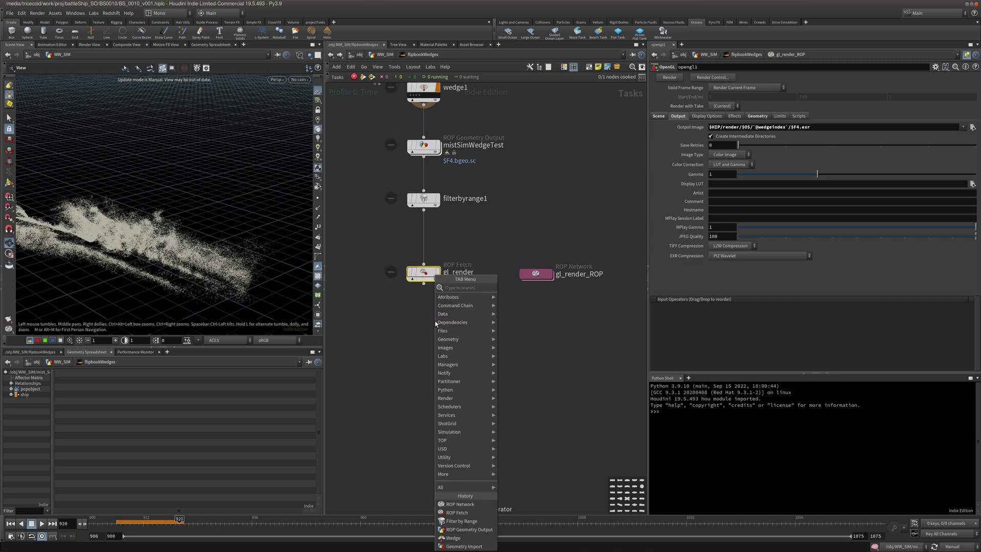
pyautogui.moveTo(459, 318)
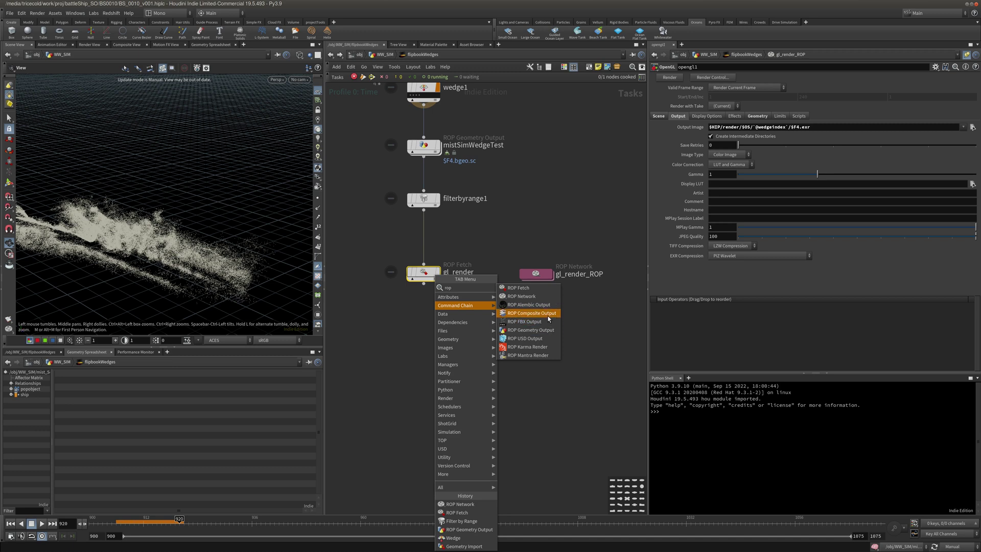
pyautogui.click(549, 319)
pyautogui.click(425, 339)
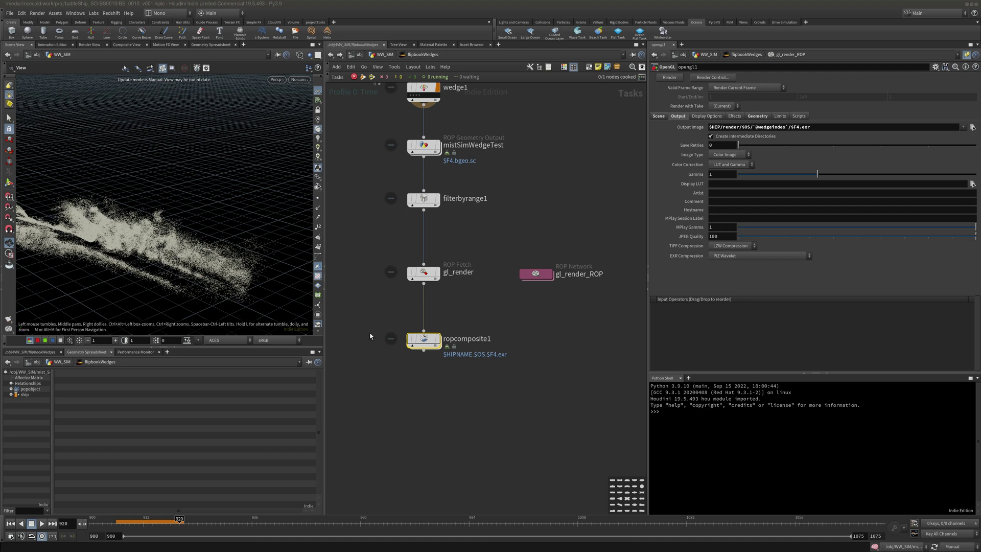
pyautogui.doubleClick(467, 339)
pyautogui.write('wedge_overlay')
pyautogui.press('Return')
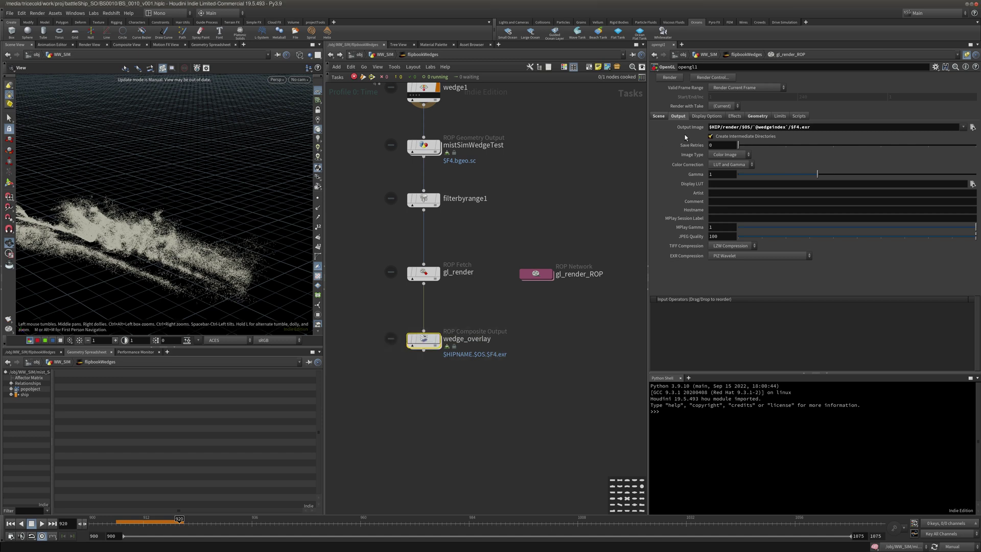
pyautogui.click(967, 55)
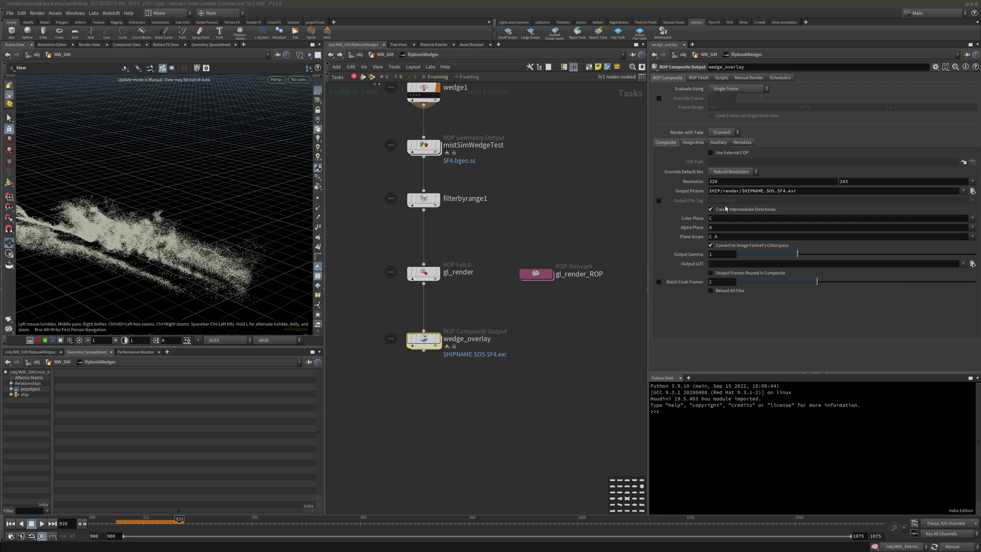
pyautogui.write('$HIP/comp/$OS/`@wedgeindex`/$F4.png')
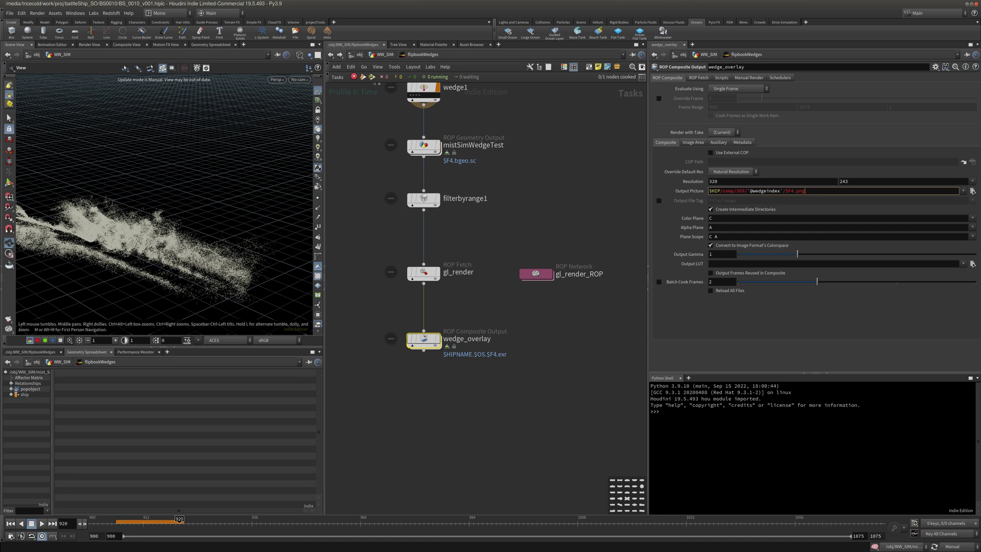
pyautogui.click(699, 78)
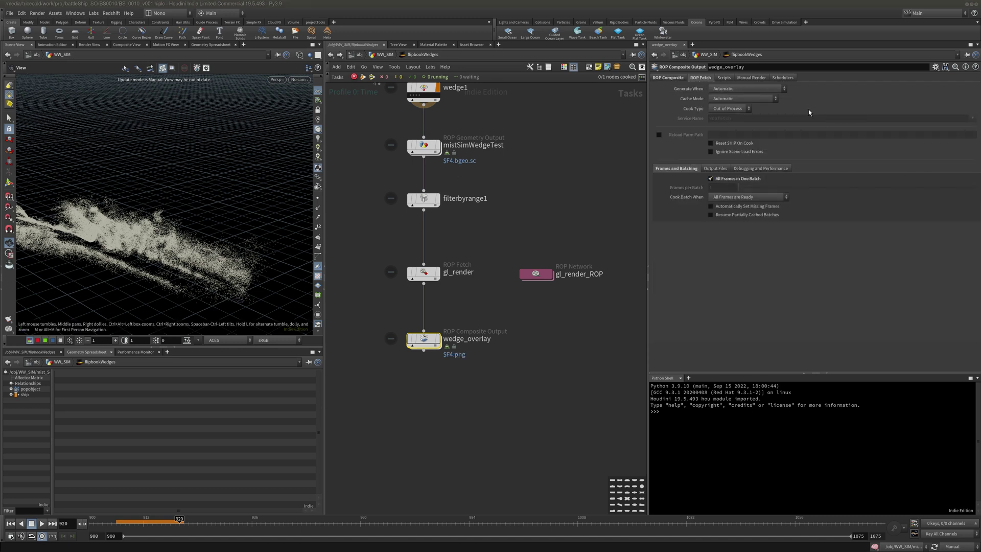
pyautogui.click(751, 78)
pyautogui.click(743, 99)
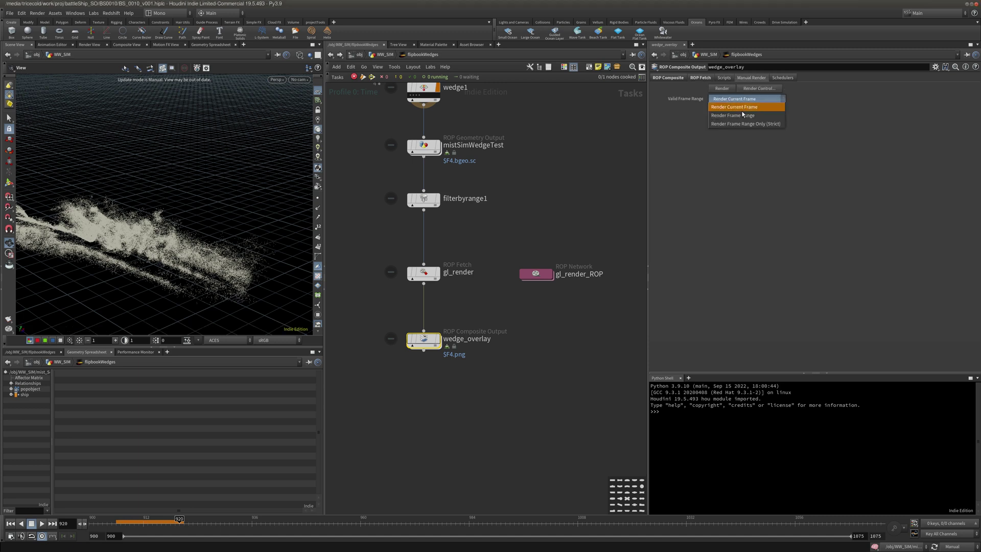
pyautogui.click(745, 123)
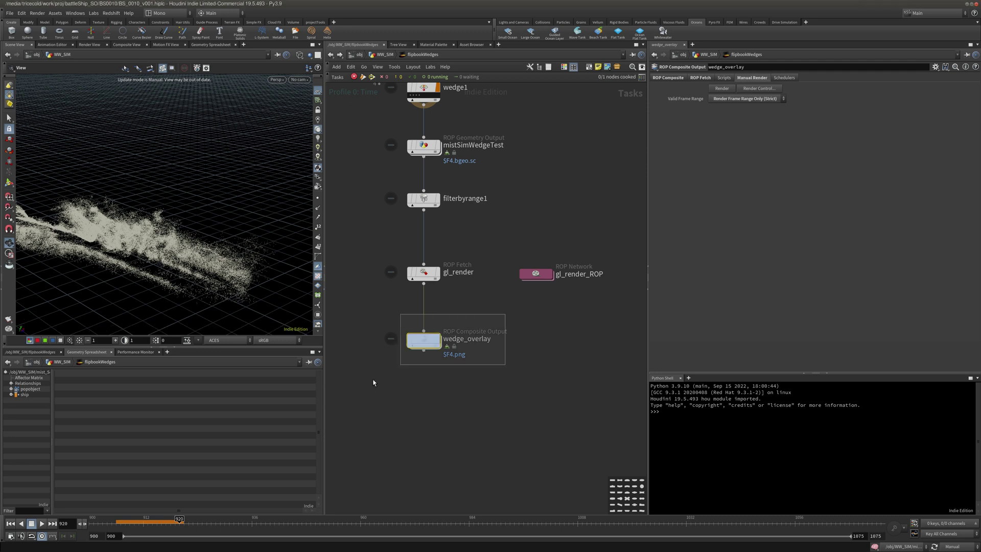
# Set wedge_overlay's TOP scheduler override to /tasks/topnet1/workstationNode
pyautogui.click(784, 78)
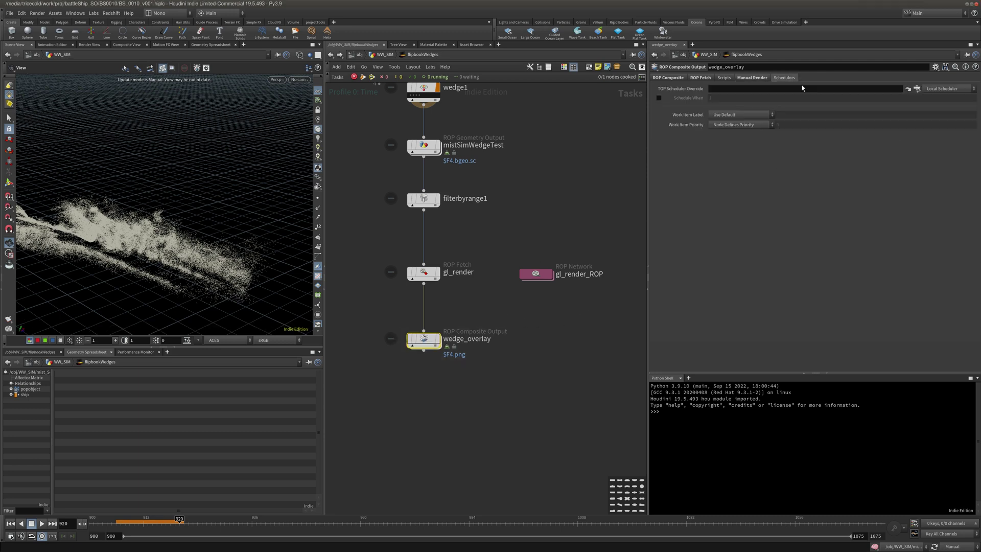
pyautogui.click(917, 90)
pyautogui.scroll(-2, 936, 108)
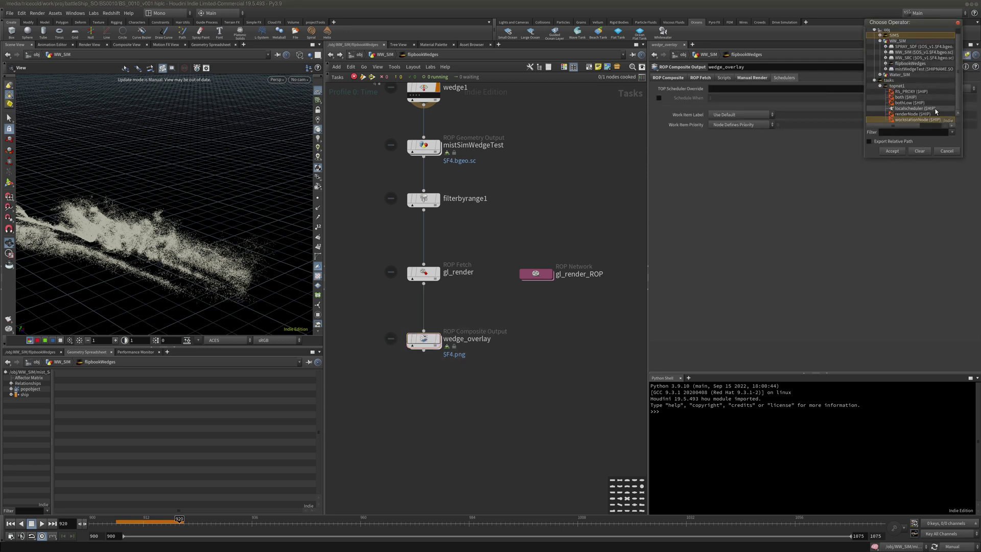
pyautogui.doubleClick(918, 119)
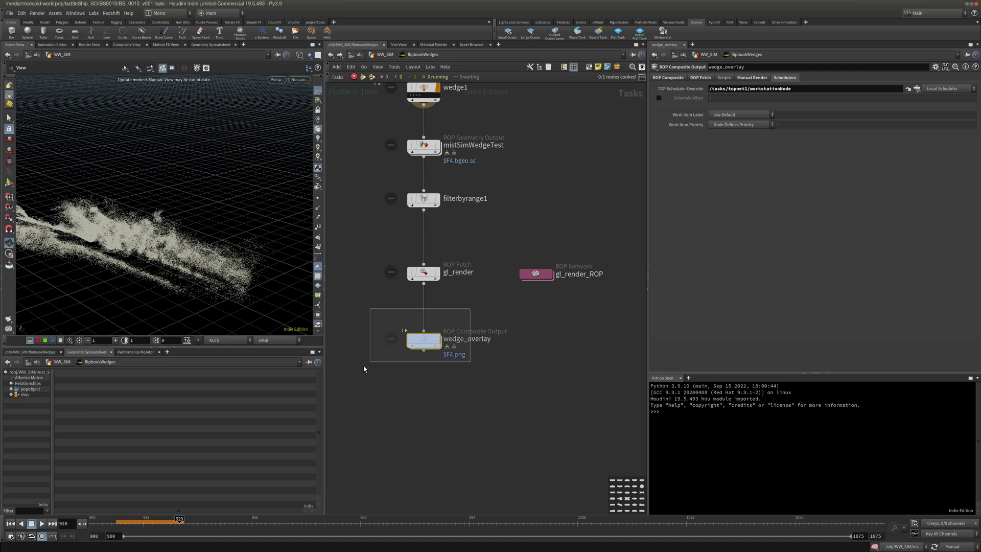
pyautogui.click(756, 78)
pyautogui.click(702, 78)
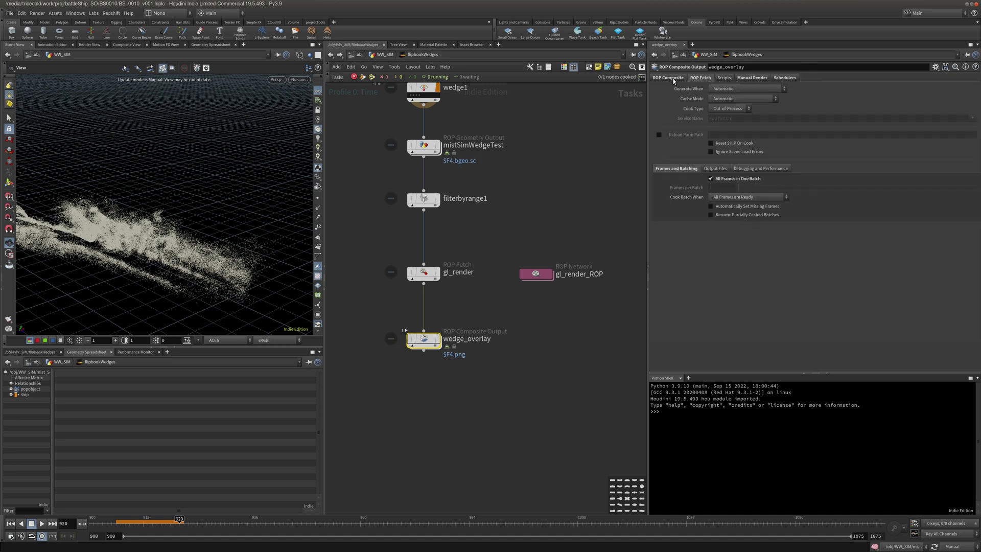
pyautogui.click(673, 77)
pyautogui.click(698, 79)
pyautogui.click(784, 78)
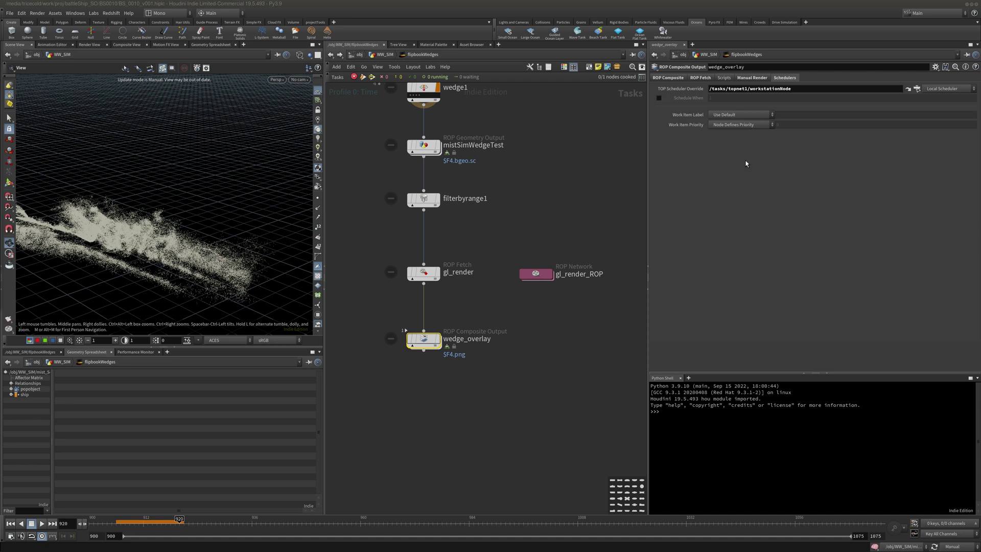
# Edit wedge_overlay's parameter interface and add a folder labelled Overlay after the Schedulers folder
pyautogui.click(936, 67)
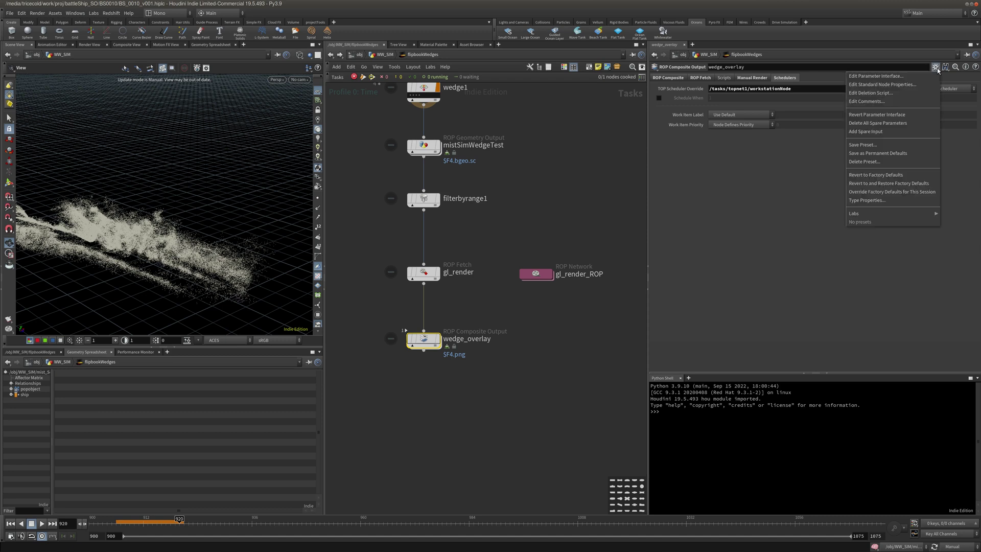
pyautogui.click(911, 76)
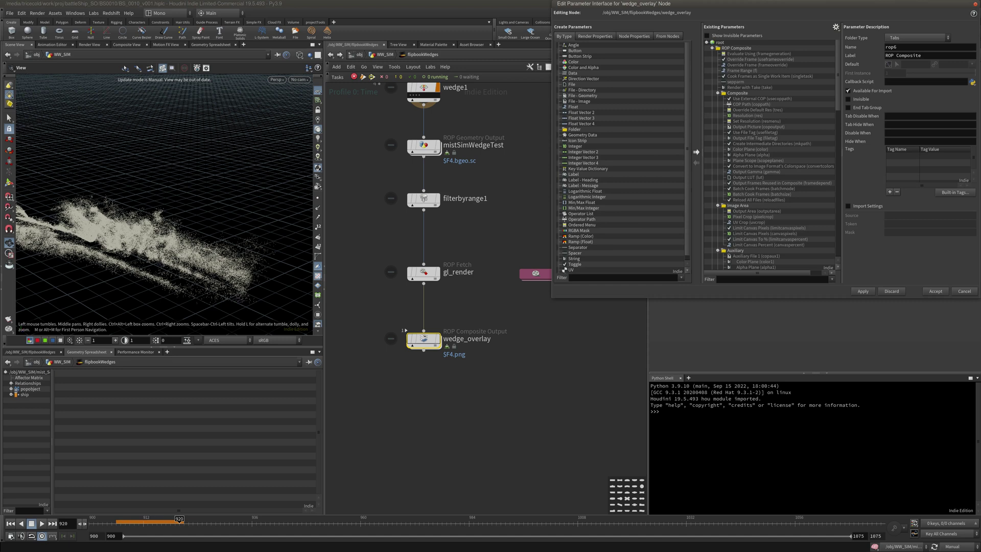
pyautogui.click(711, 48)
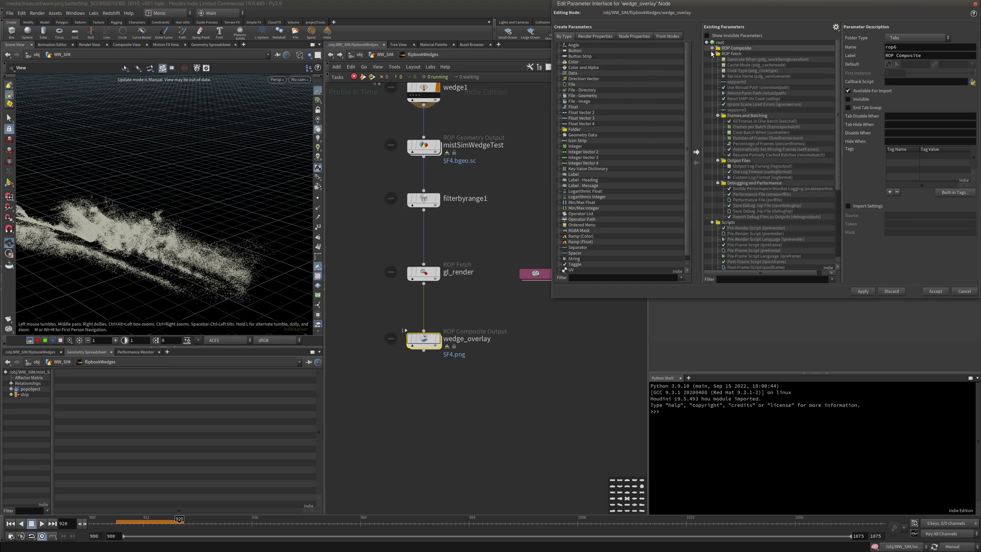
pyautogui.click(712, 54)
pyautogui.click(712, 60)
pyautogui.click(712, 65)
pyautogui.click(712, 71)
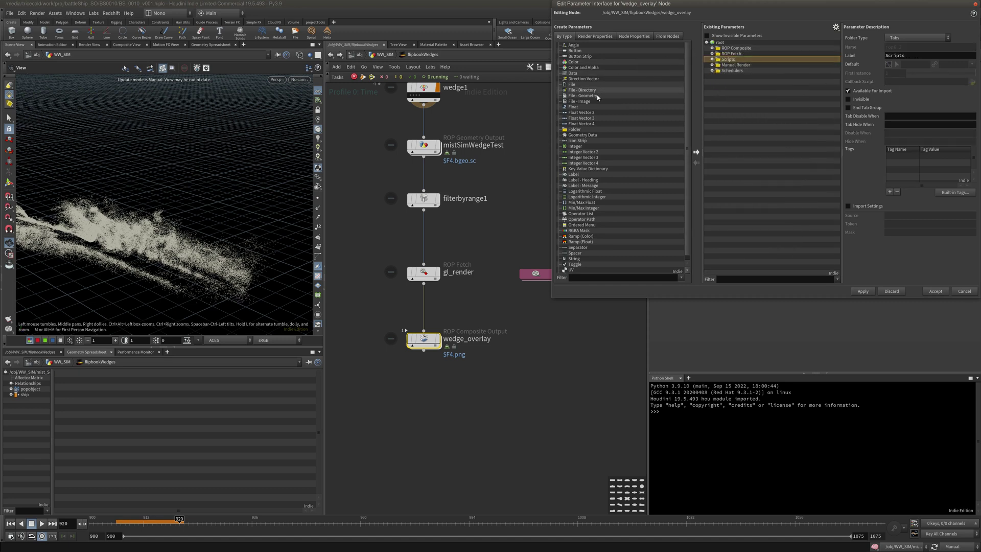
pyautogui.moveTo(606, 129); pyautogui.dragTo(800, 117)
pyautogui.doubleClick(741, 78)
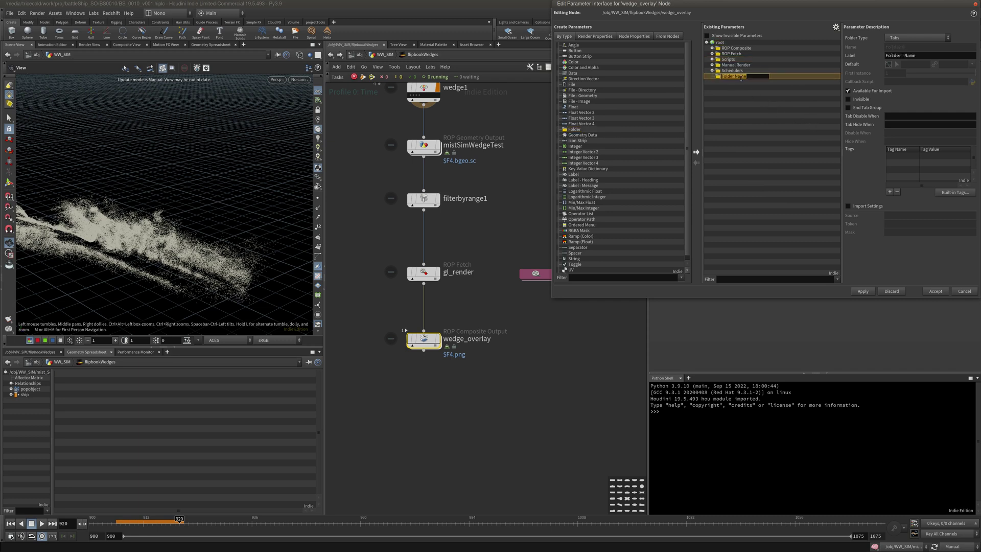
pyautogui.write('Overlay')
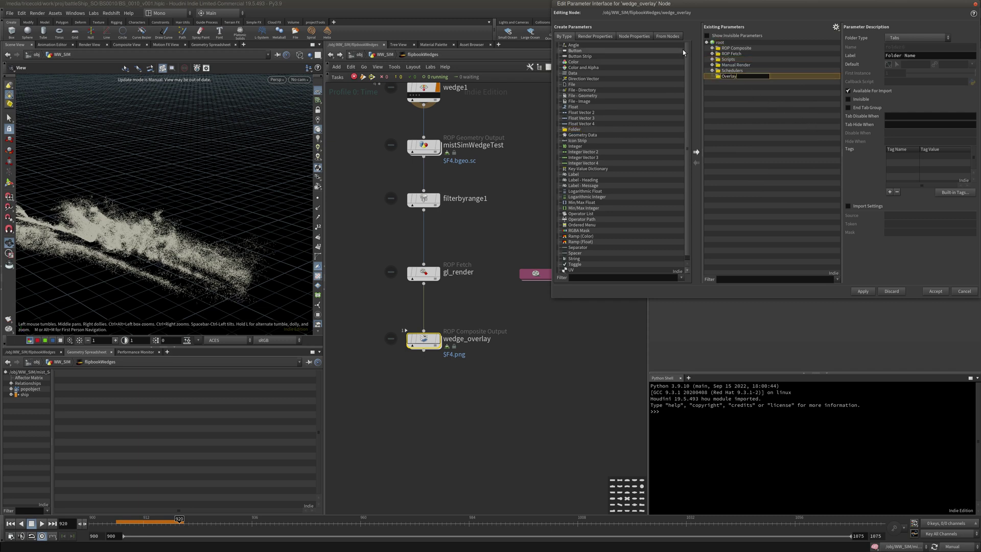
pyautogui.press('Return')
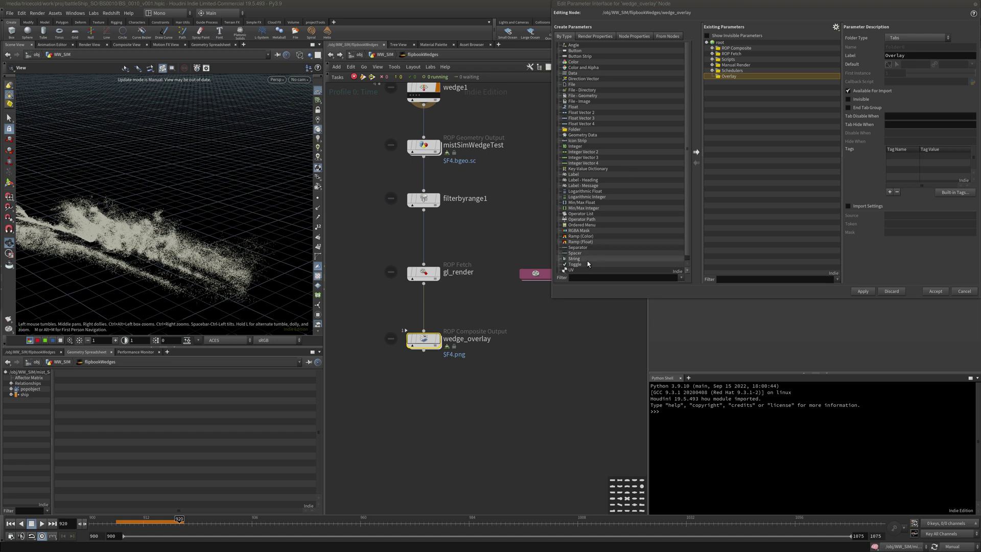
# Add a string parameter named overlaytext with the label Text to the Overlay folder, accept the interface changes, and show that folder
pyautogui.moveTo(587, 264); pyautogui.dragTo(730, 79)
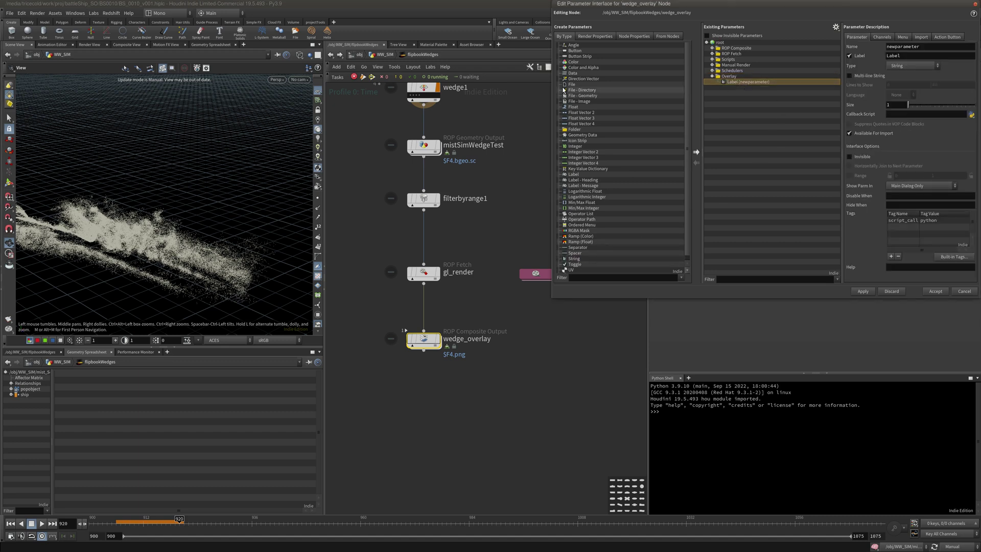
pyautogui.click(922, 37)
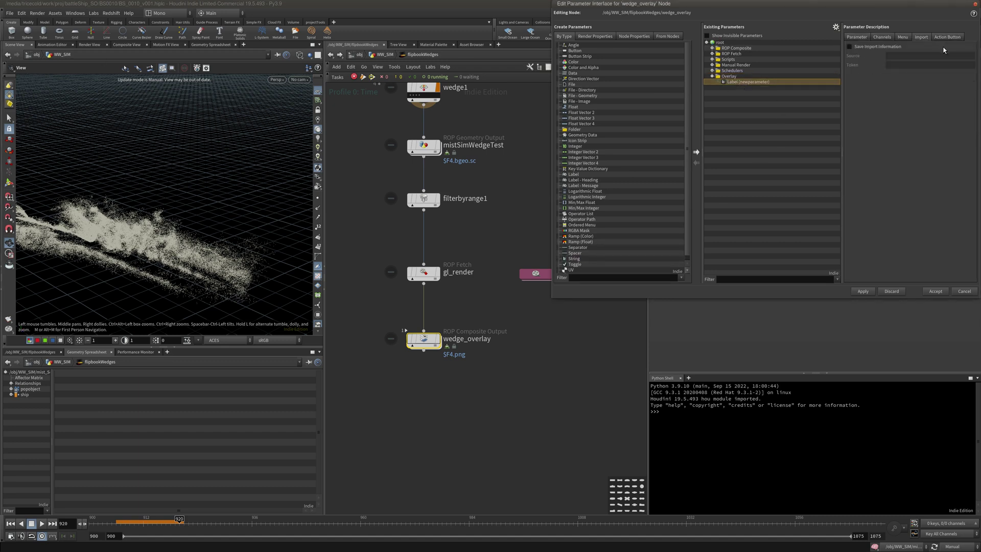
pyautogui.click(857, 37)
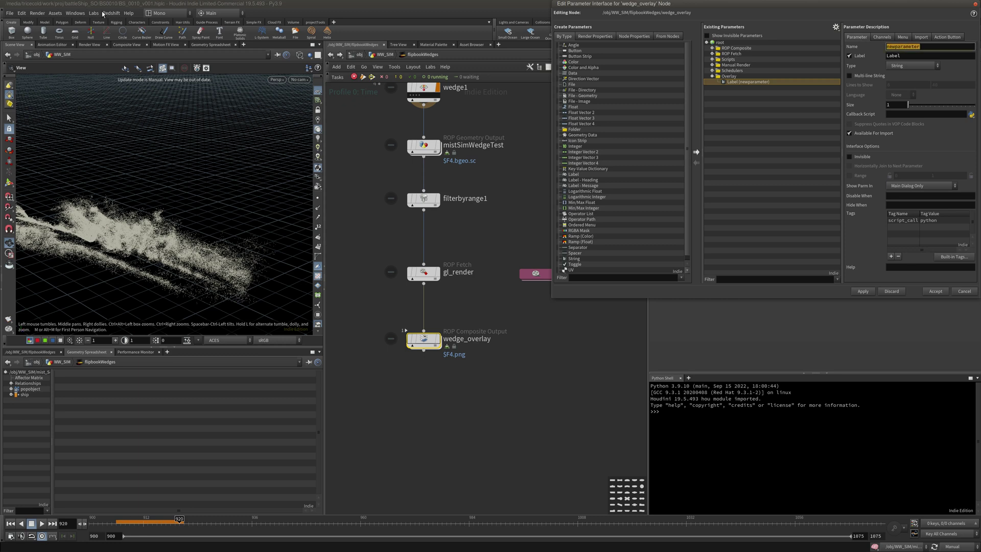
pyautogui.write('overlaytext')
pyautogui.press('Tab')
pyautogui.write('Text')
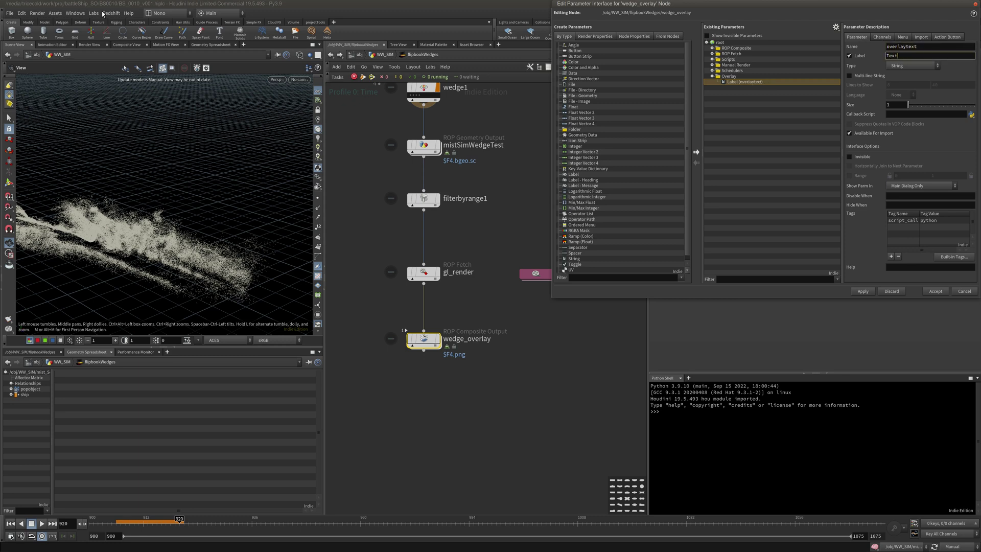
pyautogui.press('Tab')
pyautogui.click(864, 291)
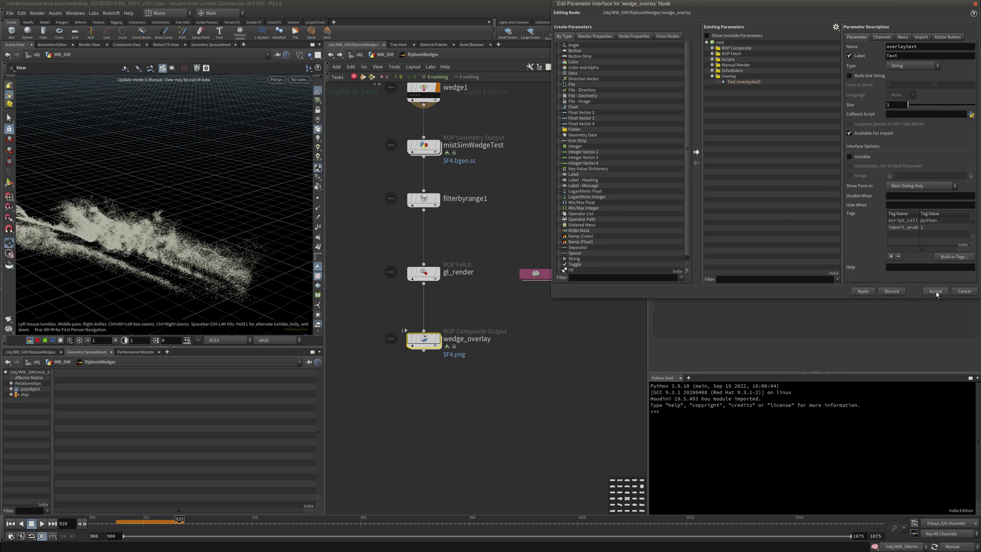
pyautogui.click(936, 291)
pyautogui.click(806, 79)
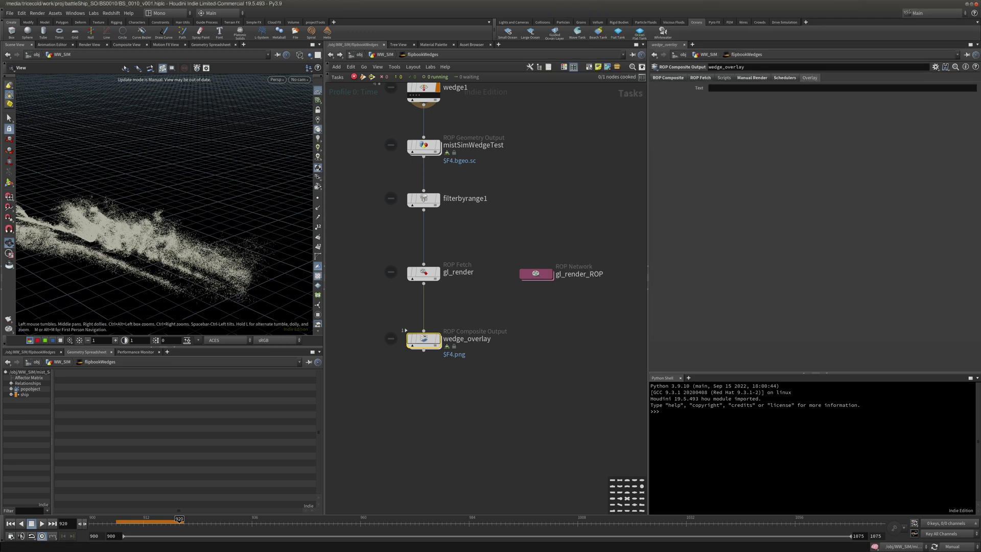
# Turn on Multi-line String for the overlaytext parameter in wedge_overlay's parameter interface and accept the change
pyautogui.click(935, 66)
pyautogui.click(892, 74)
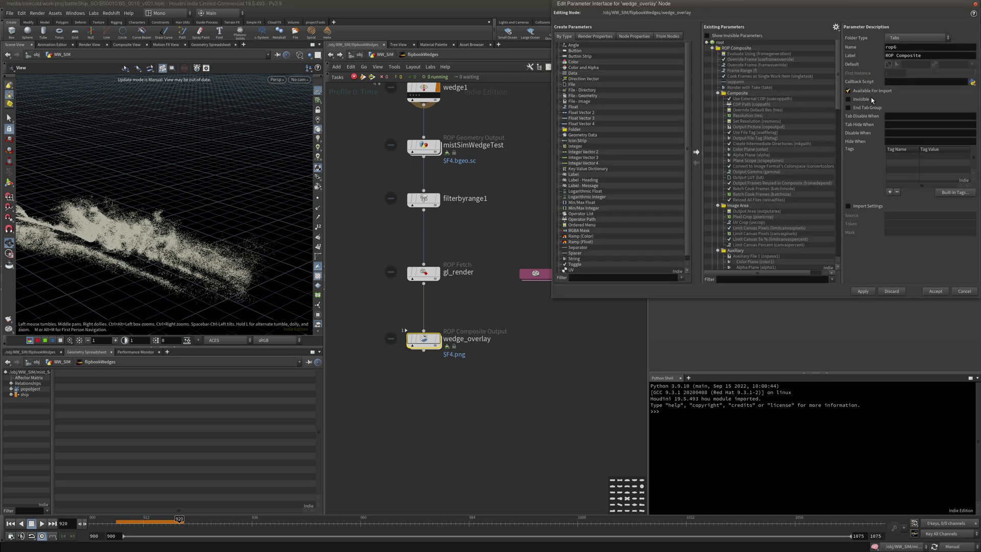
pyautogui.click(712, 47)
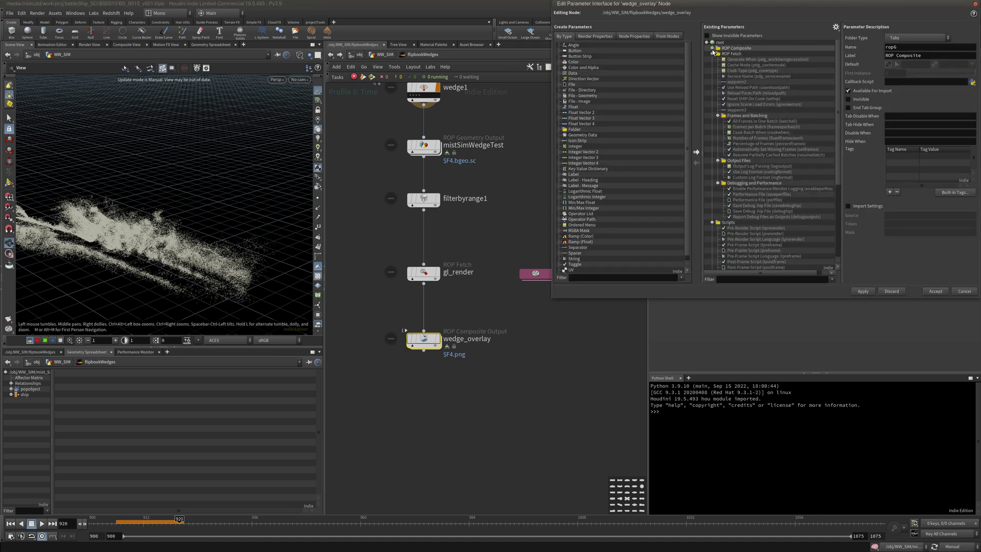
pyautogui.click(713, 54)
pyautogui.click(712, 60)
pyautogui.click(712, 65)
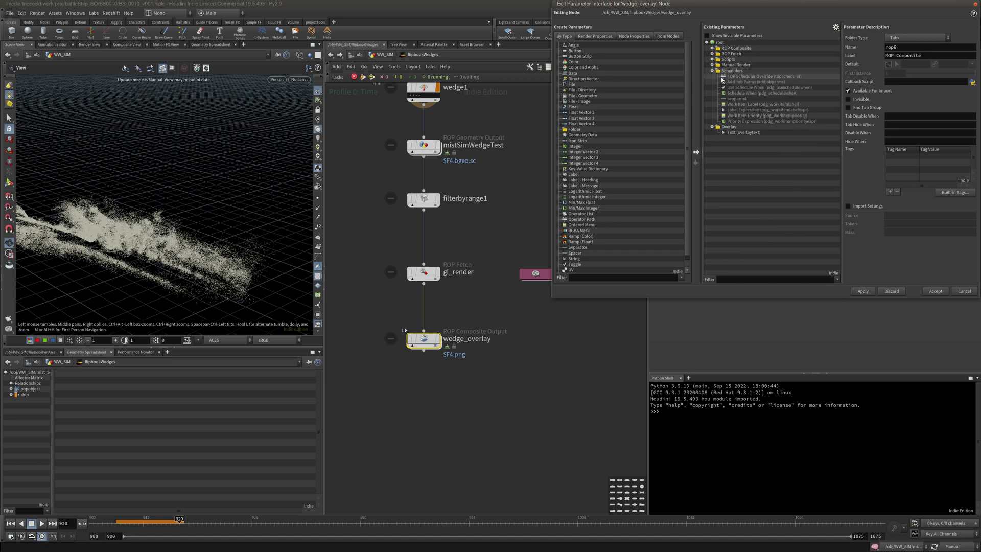
pyautogui.click(747, 133)
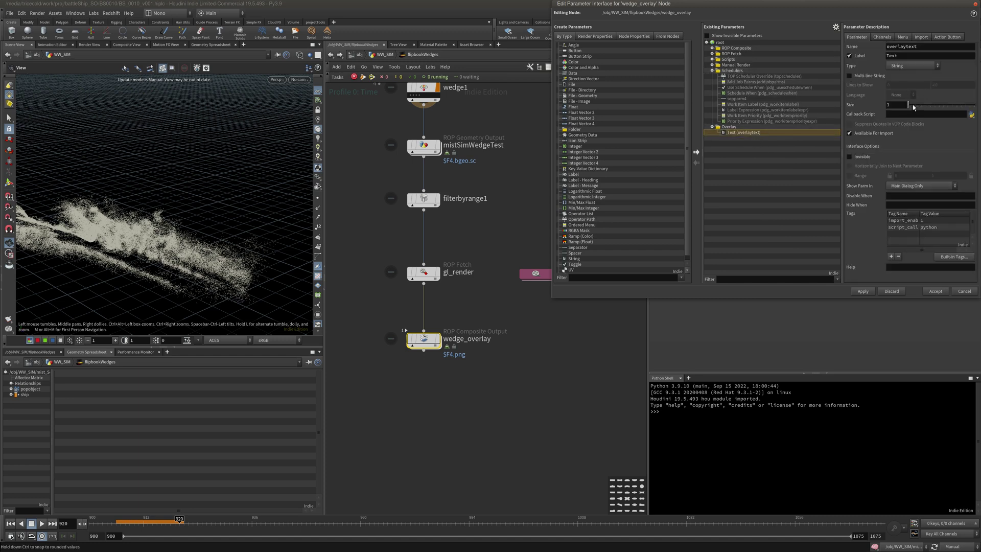
pyautogui.click(859, 76)
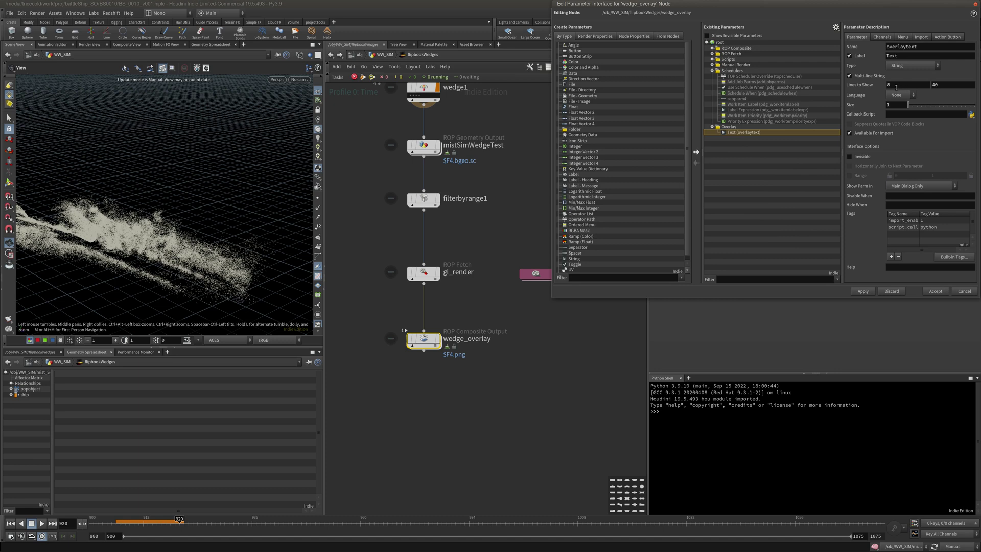
pyautogui.click(869, 291)
pyautogui.click(936, 291)
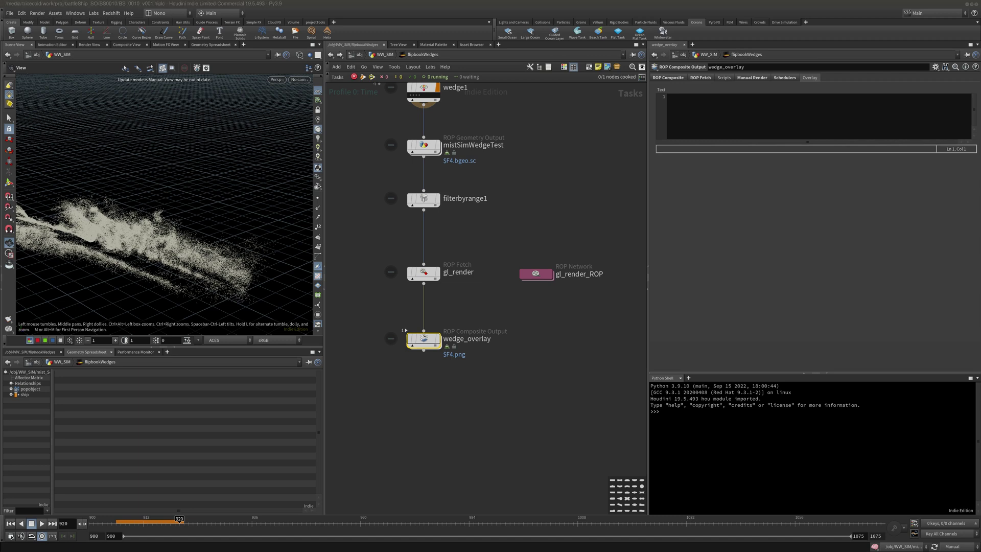
pyautogui.click(873, 119)
pyautogui.write('Frame $F2 Sim Force `@force` Source Size `@size`')
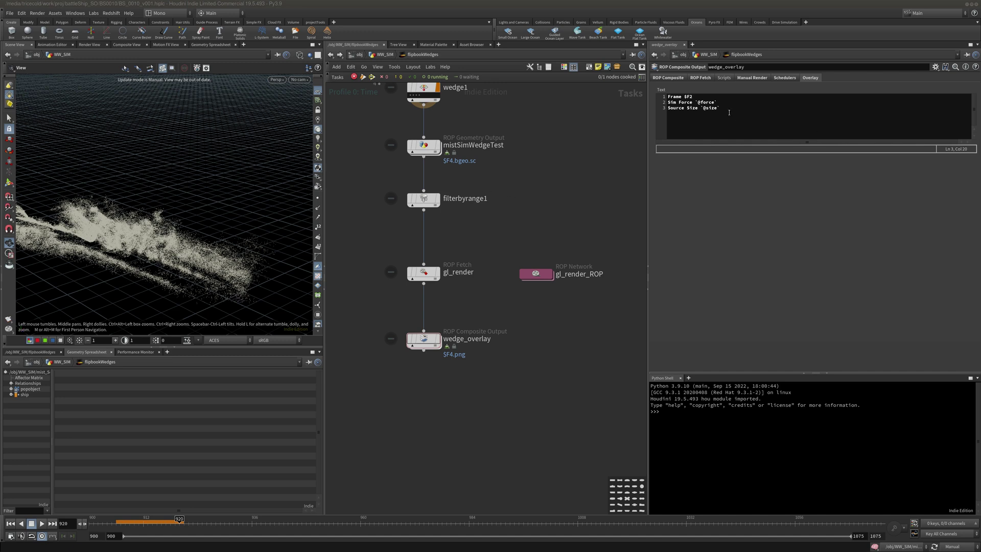
pyautogui.moveTo(720, 108); pyautogui.dragTo(667, 108)
pyautogui.press('BackSpace')
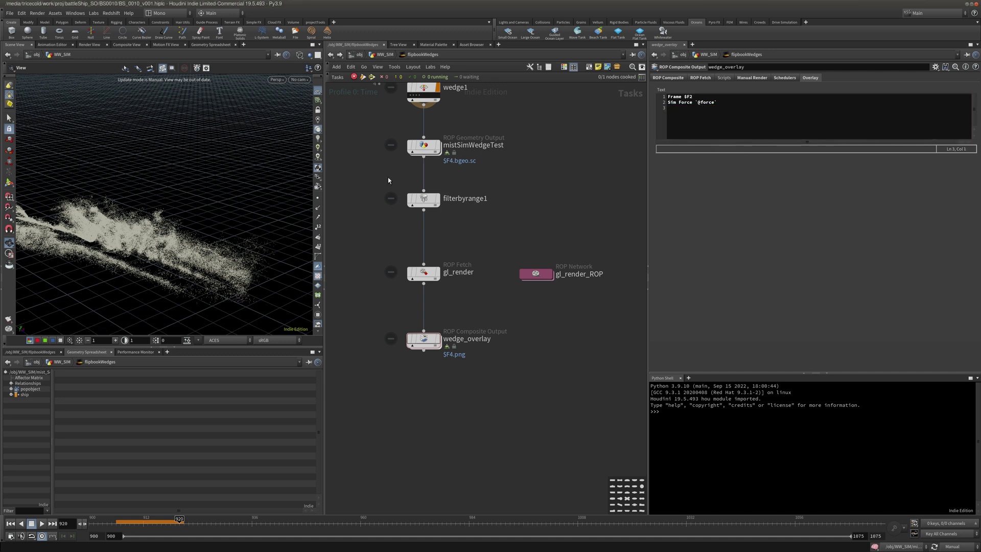
# Check wedge1's attribute name, and replace "Sim Force" in wedge_overlay's text with "Pop Interact Distance"
pyautogui.moveTo(503, 210); pyautogui.dragTo(487, 263, button='middle')
pyautogui.moveTo(451, 175); pyautogui.dragTo(458, 200, button='middle')
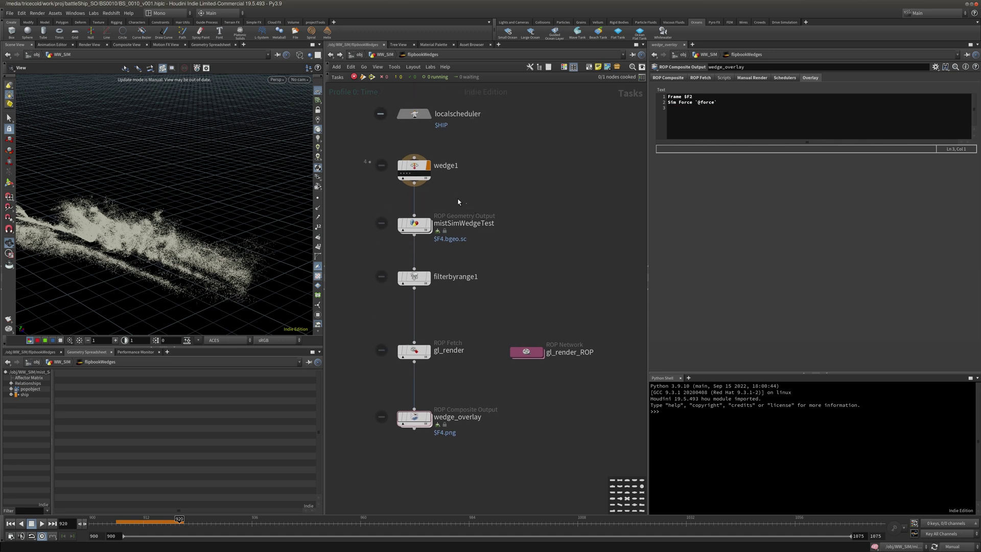
pyautogui.click(415, 166)
pyautogui.click(773, 163)
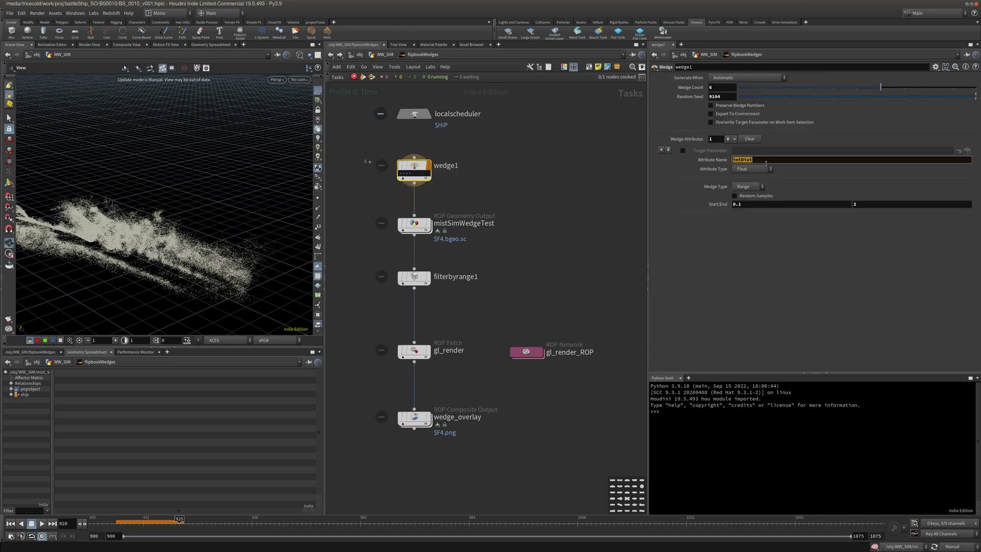
pyautogui.click(414, 418)
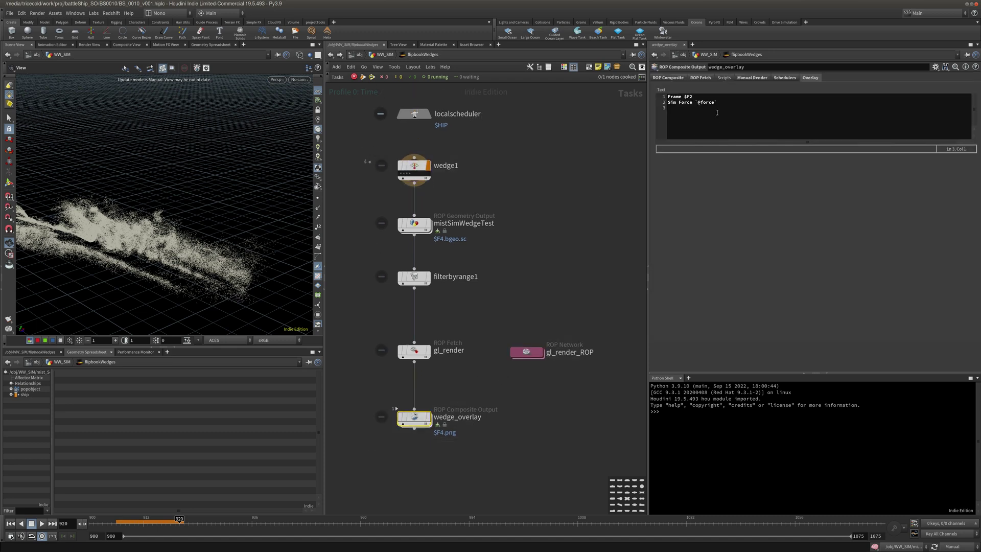
pyautogui.moveTo(689, 104); pyautogui.dragTo(564, 70)
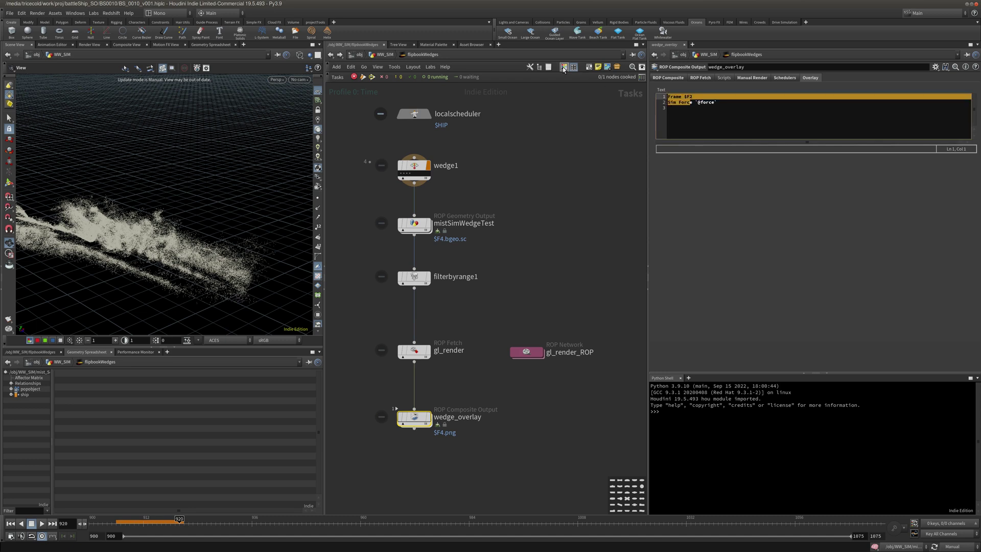
pyautogui.press('Delete')
pyautogui.press('Delete')
pyautogui.hotkey('ctrl', 'z')
pyautogui.hotkey('ctrl', 'z')
pyautogui.hotkey('shift', 'Right')
pyautogui.hotkey('shift', 'Right')
pyautogui.hotkey('shift', 'Right')
pyautogui.hotkey('shift', 'Right')
pyautogui.hotkey('shift', 'Right')
pyautogui.hotkey('shift', 'Right')
pyautogui.hotkey('shift', 'Right')
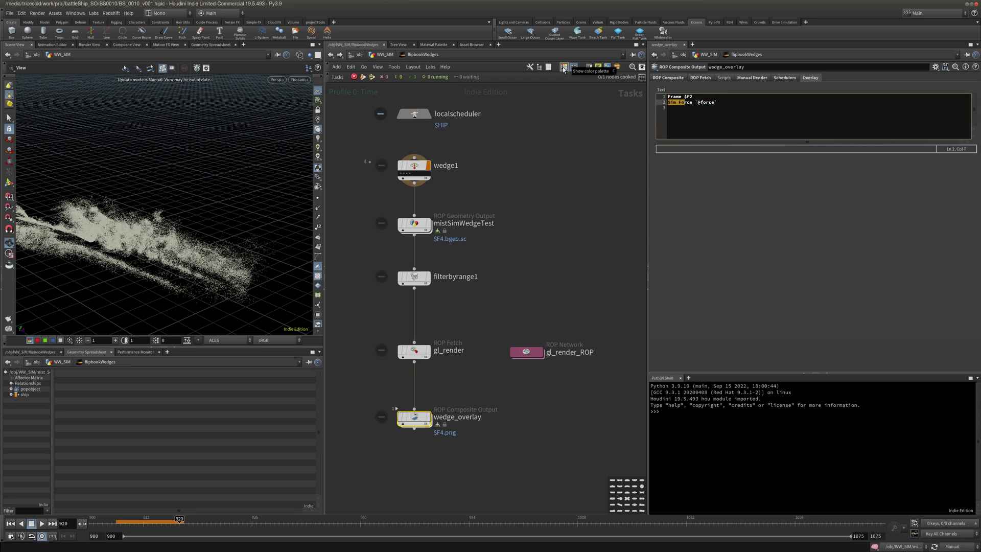
pyautogui.write('Pop Interact Distance')
pyautogui.press('Right')
pyautogui.click(414, 166)
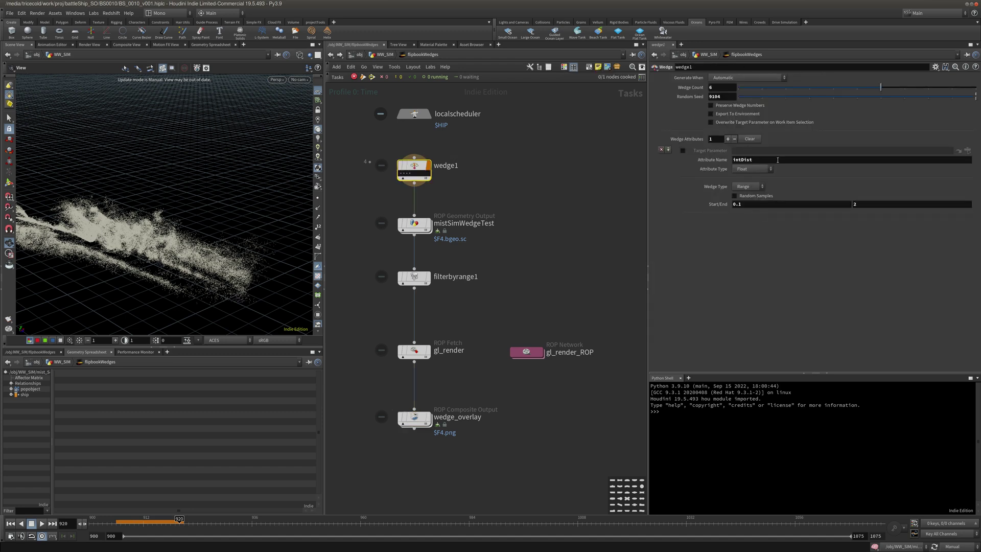
pyautogui.doubleClick(774, 161)
pyautogui.click(414, 418)
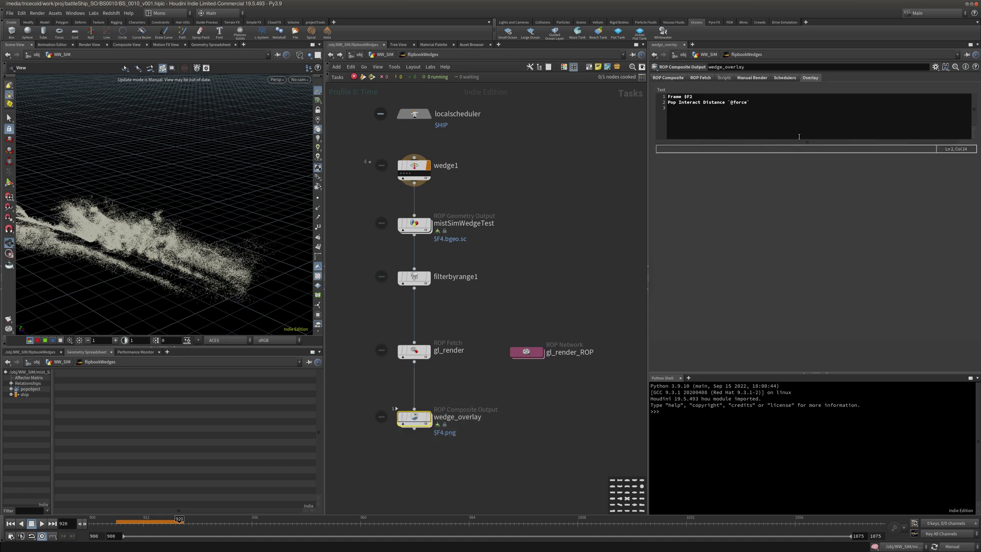
pyautogui.click(732, 104)
pyautogui.moveTo(735, 103)
pyautogui.mouseDown()
pyautogui.moveTo(749, 102)
pyautogui.moveTo(734, 102)
pyautogui.mouseUp()
pyautogui.write('intDist')
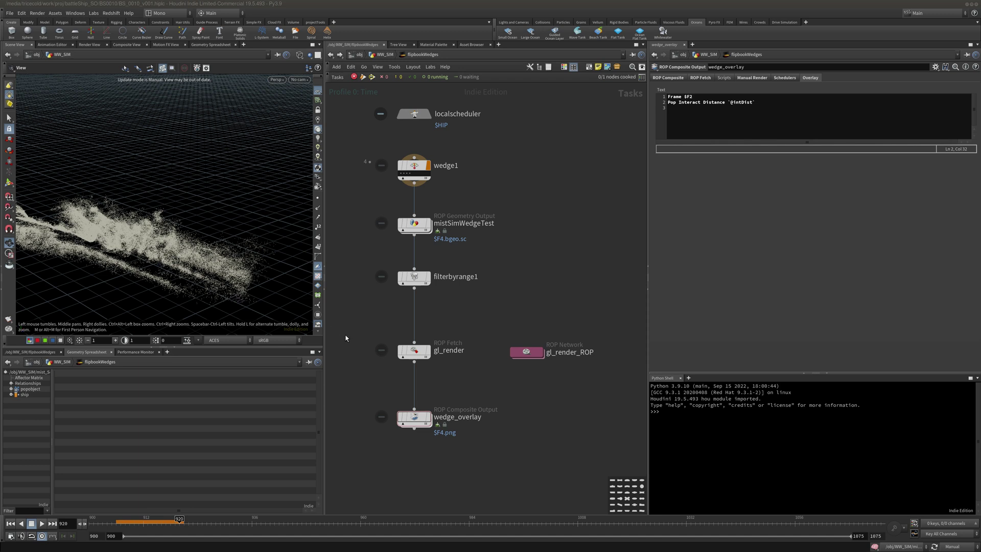
# Add a Partition by Attribute node below wedge_overlay, connected to its output
pyautogui.moveTo(489, 393); pyautogui.dragTo(512, 281, button='middle')
pyautogui.moveTo(511, 281); pyautogui.dragTo(417, 331)
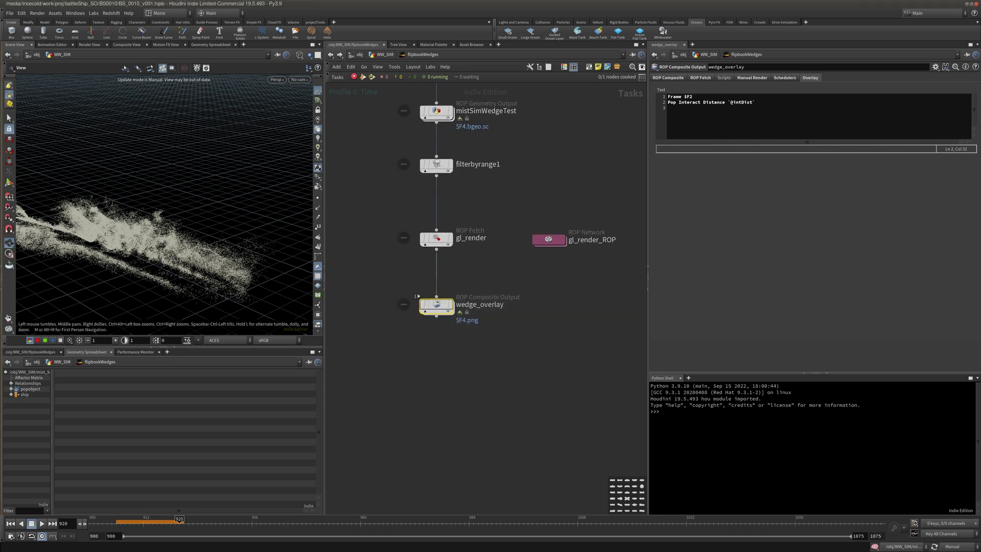
pyautogui.moveTo(468, 359); pyautogui.dragTo(474, 334, button='middle')
pyautogui.press('Tab')
pyautogui.write('par')
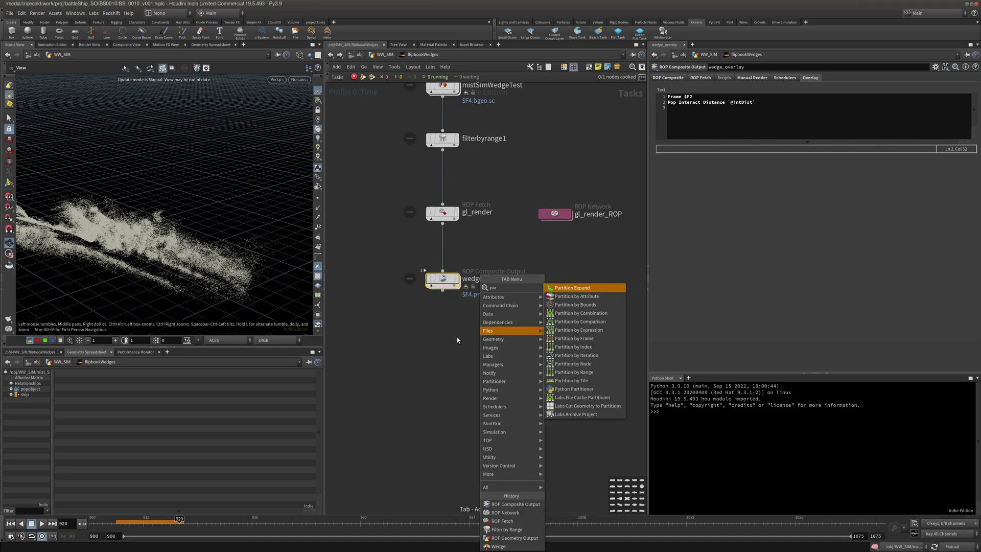
pyautogui.write('t')
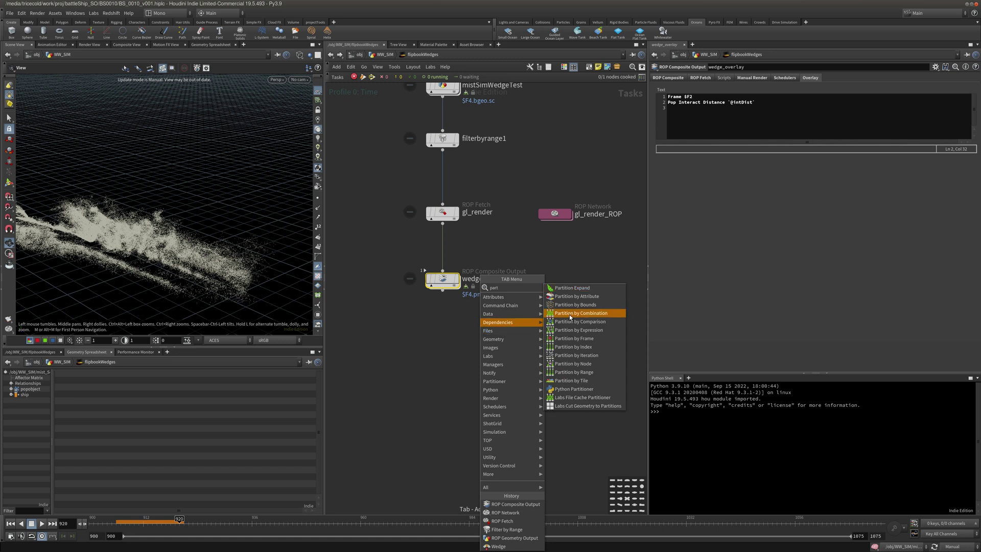
pyautogui.click(574, 297)
pyautogui.click(453, 335)
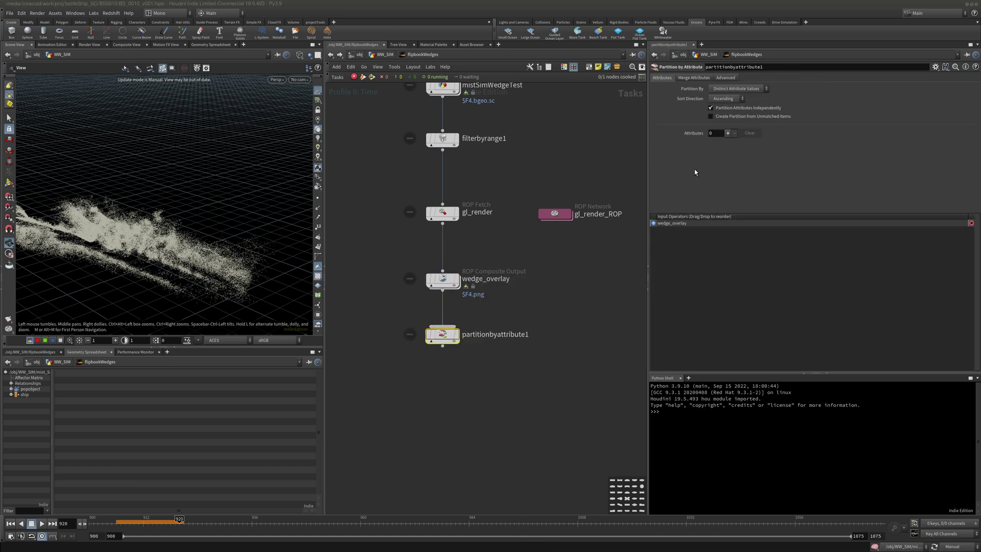
# Add one attribute named frame to partitionbyattribute1 and look through its merge and advanced settings
pyautogui.click(728, 133)
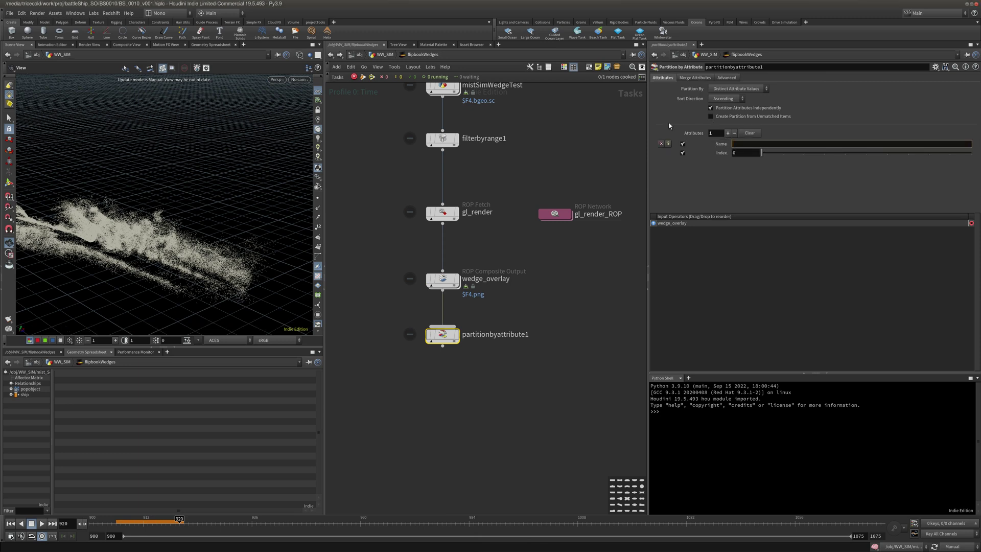
pyautogui.write('frame')
pyautogui.click(600, 125)
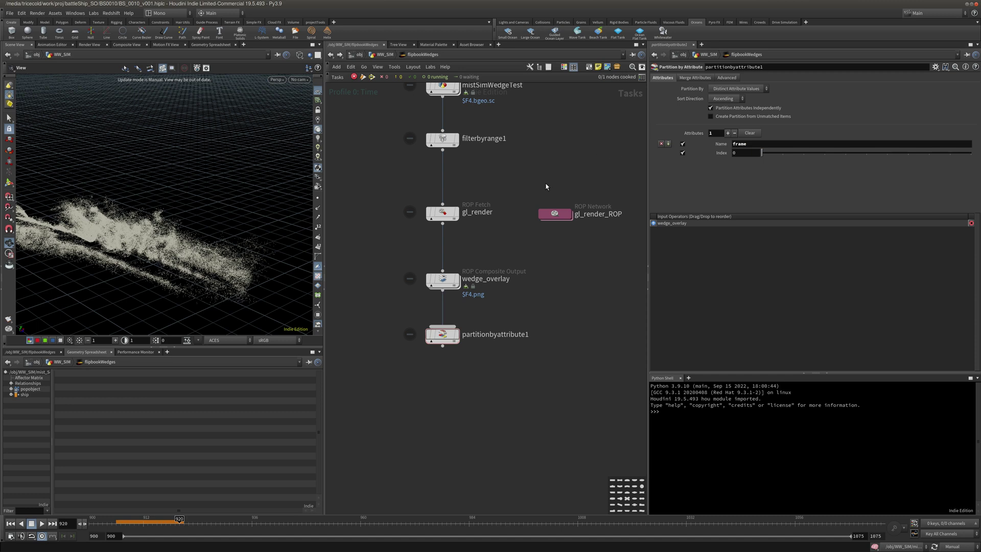
pyautogui.click(699, 80)
pyautogui.click(727, 78)
pyautogui.click(664, 78)
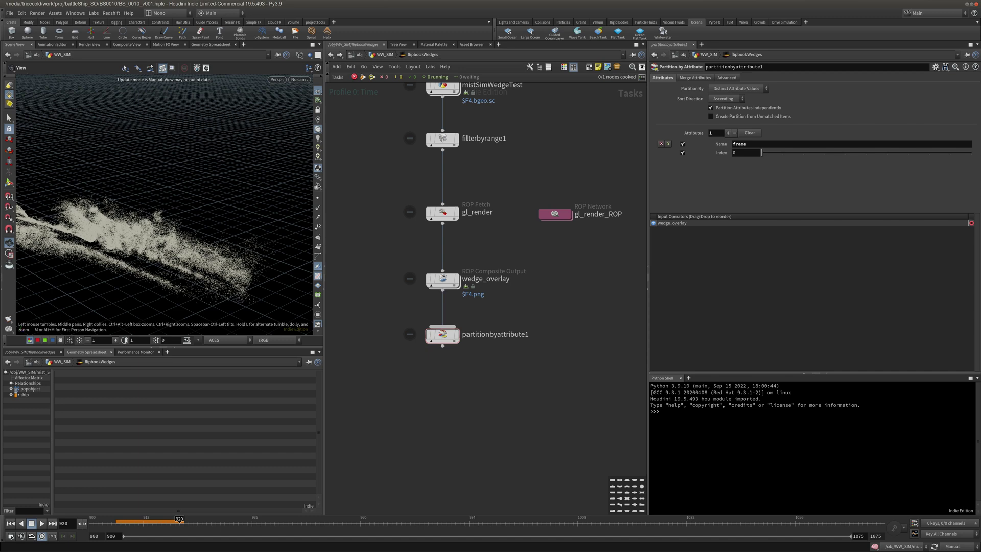
# Add an ImageMagick node below partitionbyattribute1, connected to its output
pyautogui.moveTo(443, 411); pyautogui.dragTo(407, 357, button='middle')
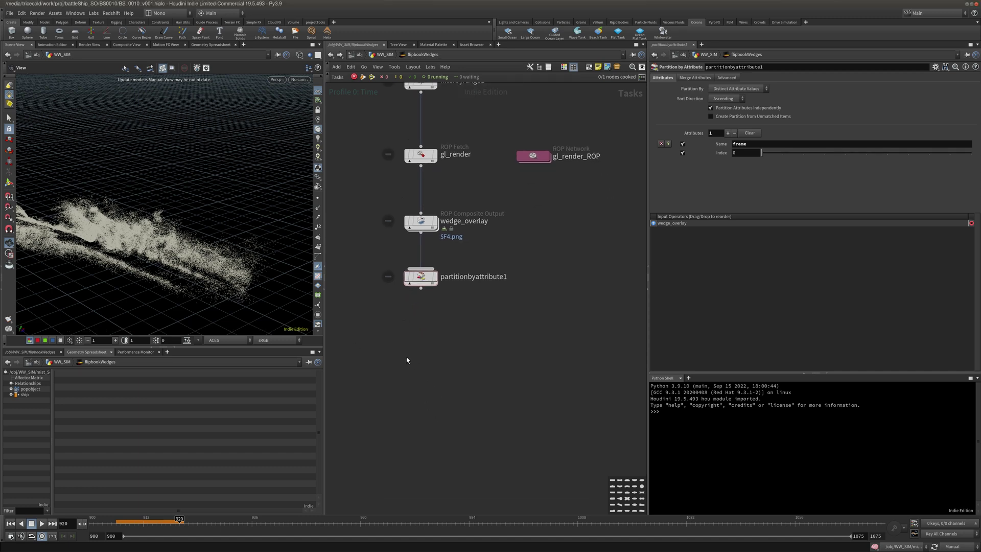
pyautogui.press('Tab')
pyautogui.write('imag')
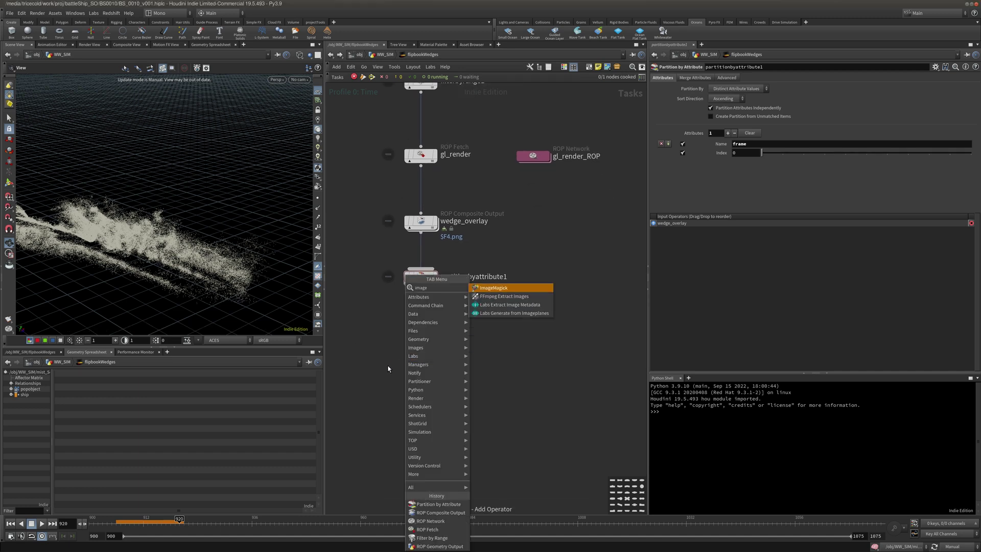
pyautogui.write('emag')
pyautogui.click(487, 289)
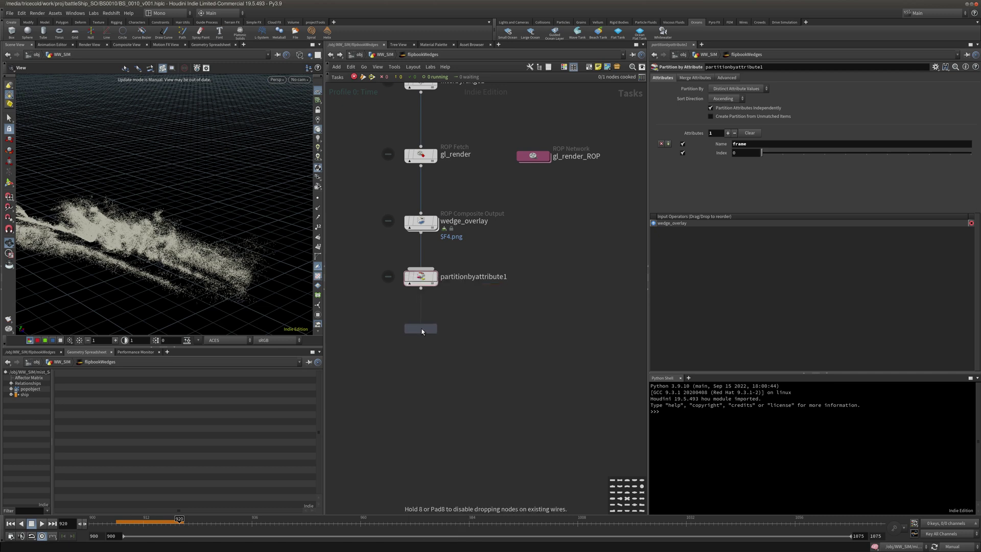
pyautogui.click(420, 330)
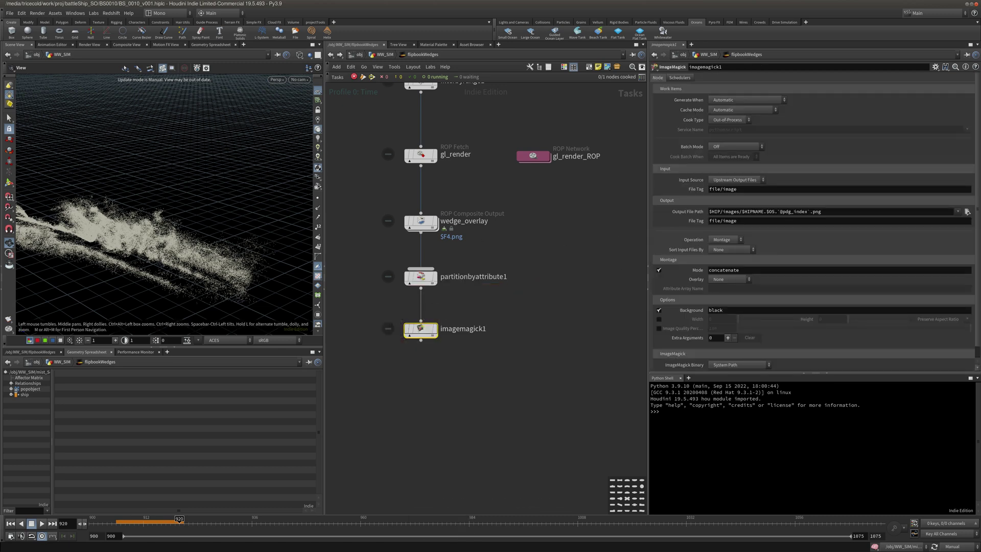
pyautogui.click(967, 211)
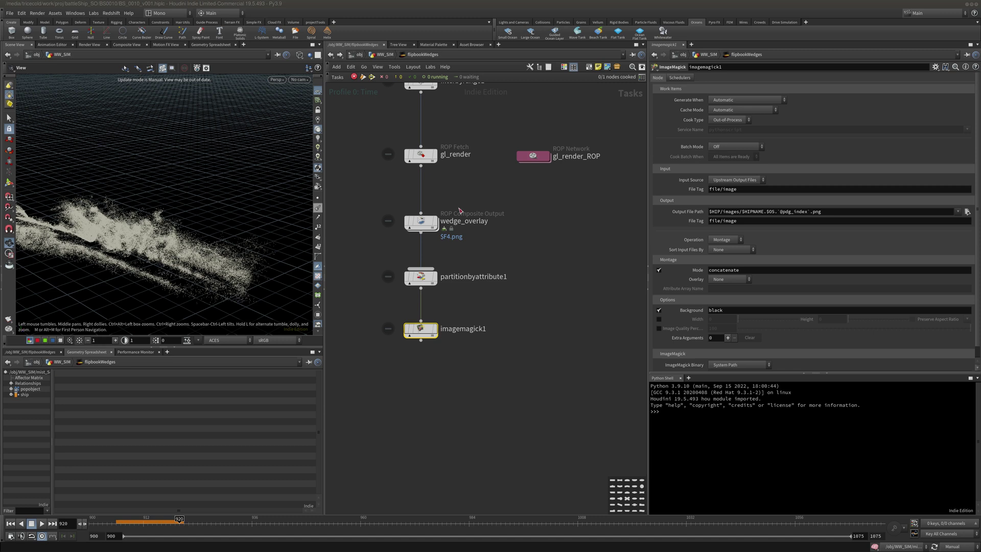
pyautogui.moveTo(862, 212); pyautogui.dragTo(521, 220)
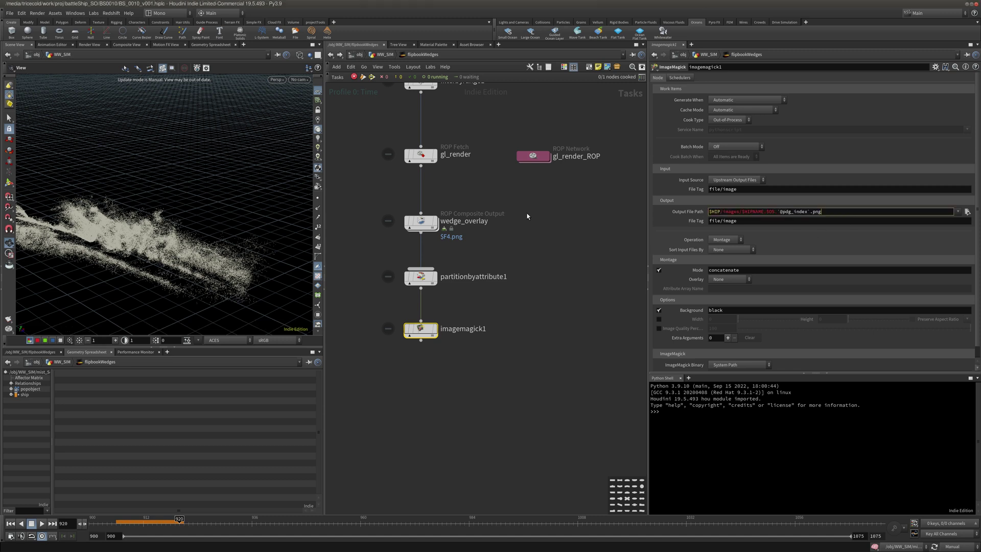
pyautogui.click(555, 224)
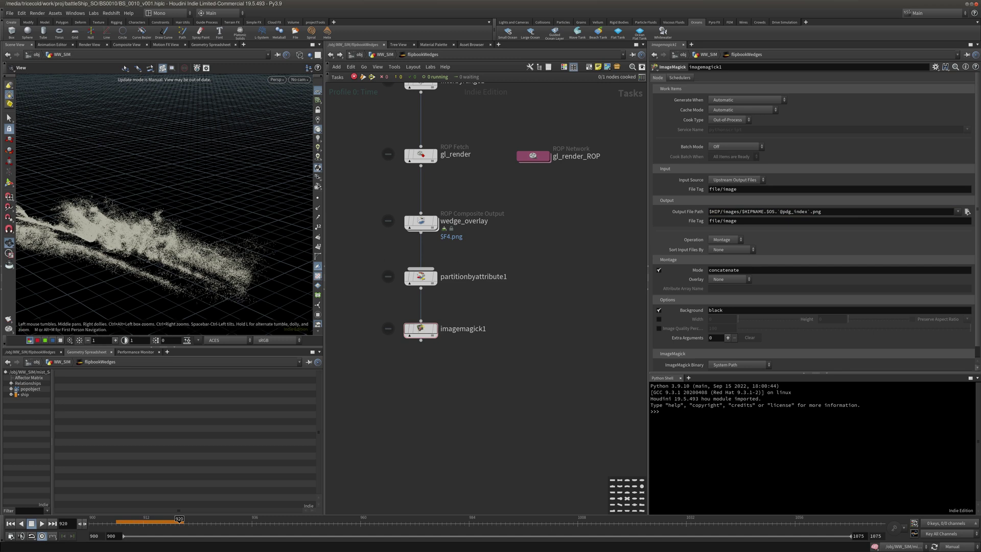
pyautogui.click(968, 212)
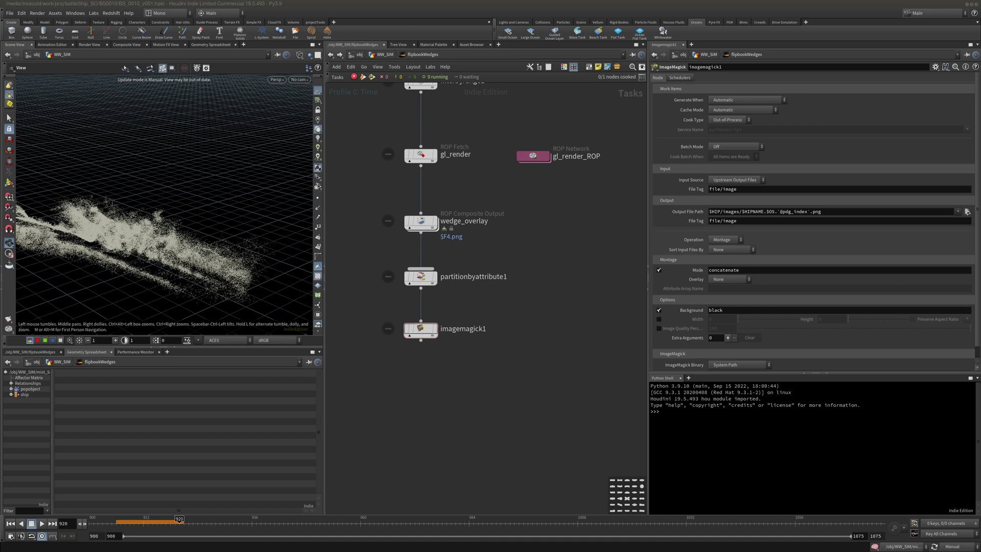
# Read the ImageMagick TOP node's help page in Chrome for its overview and usage notes, and return to the imagemagick1 node in Houdini
pyautogui.moveTo(0, 92); pyautogui.dragTo(330, 50)
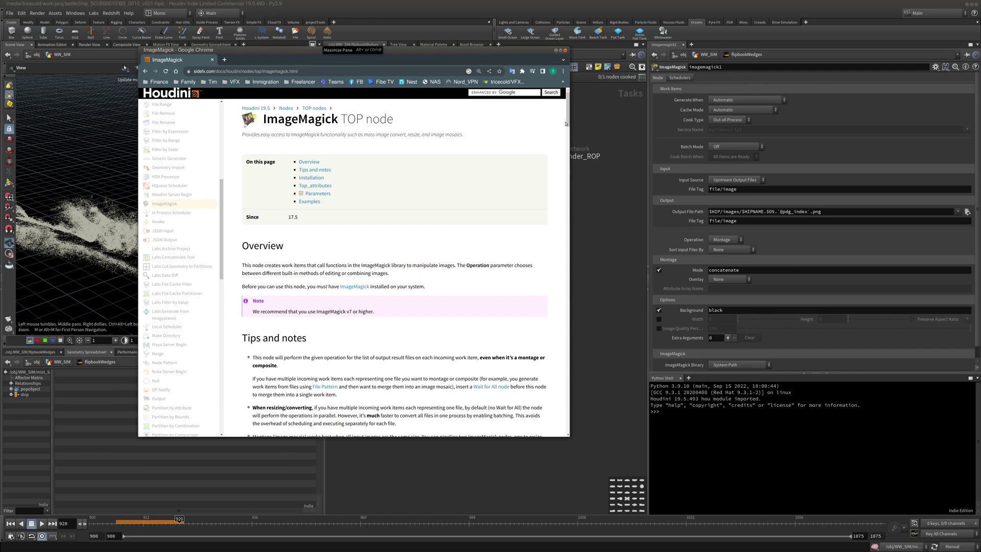
pyautogui.moveTo(565, 123); pyautogui.dragTo(562, 137)
pyautogui.moveTo(265, 118); pyautogui.dragTo(401, 120)
pyautogui.moveTo(566, 121); pyautogui.dragTo(537, 285)
pyautogui.moveTo(420, 49); pyautogui.dragTo(0, 64)
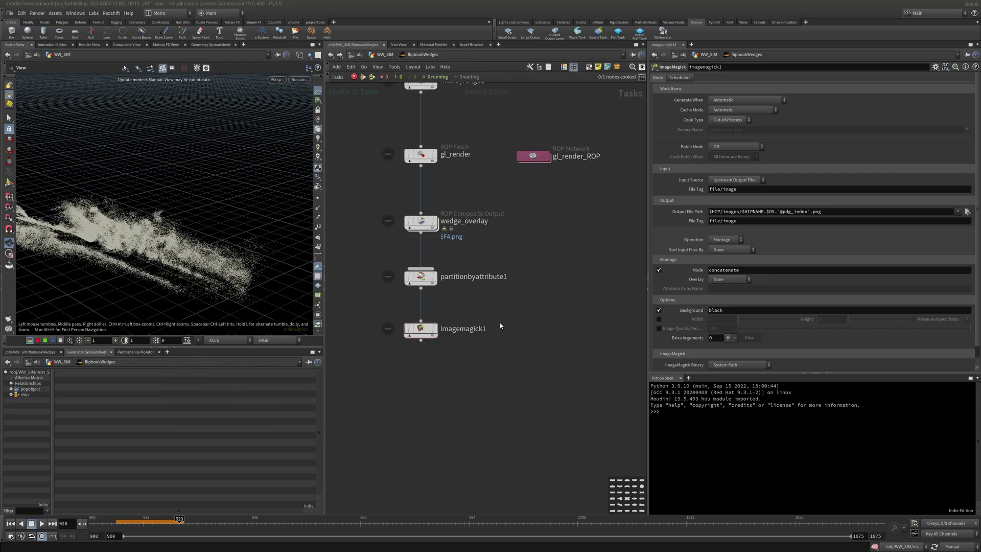
pyautogui.moveTo(517, 297); pyautogui.dragTo(399, 354)
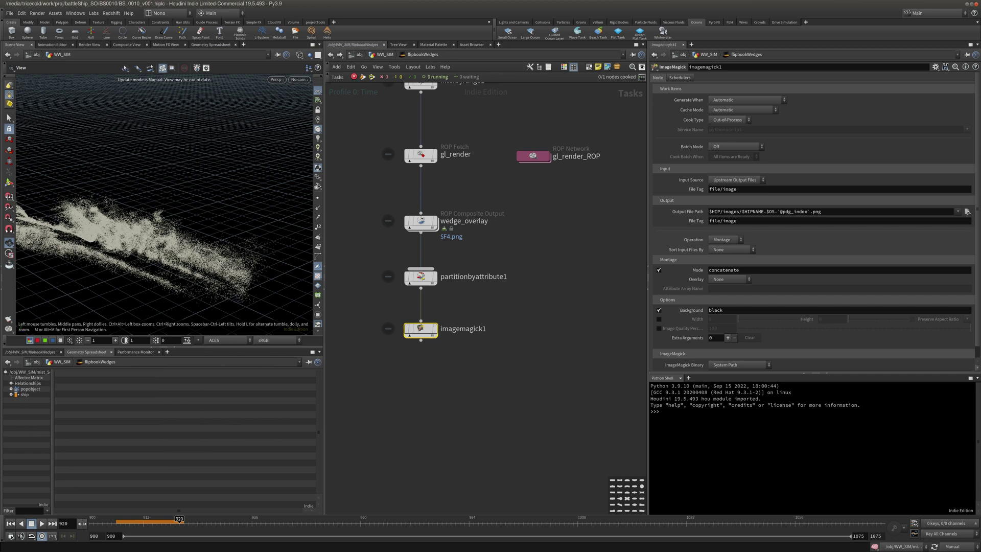
pyautogui.click(968, 212)
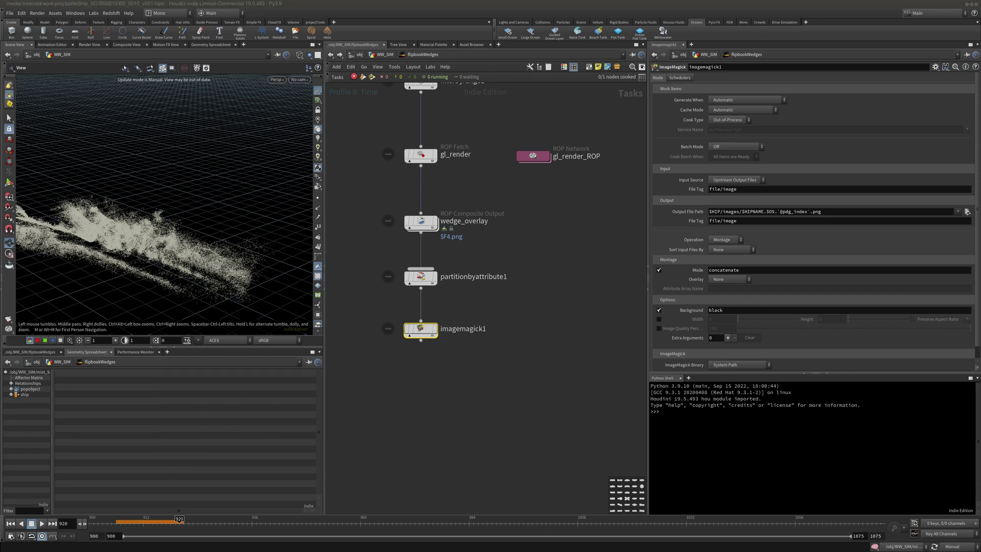
pyautogui.click(839, 214)
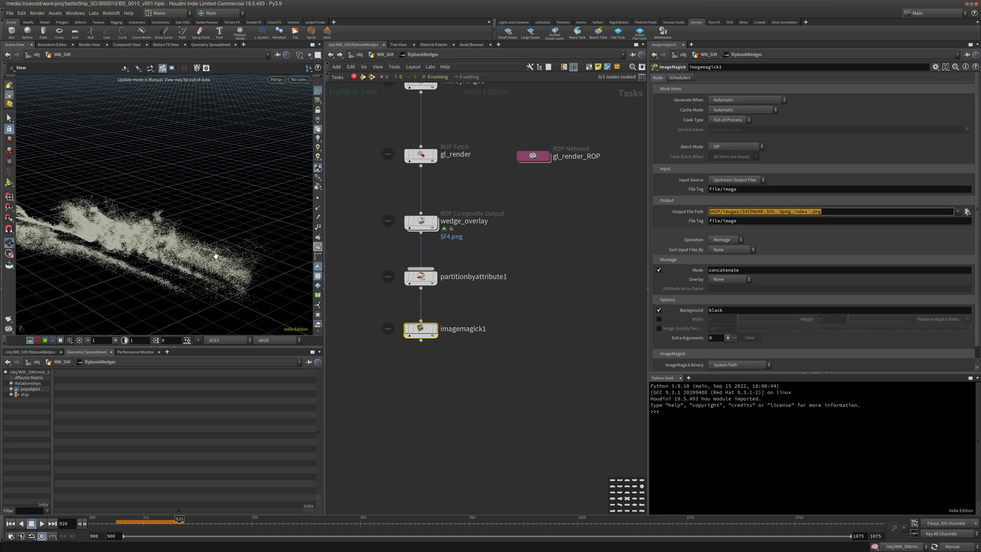
pyautogui.click(968, 212)
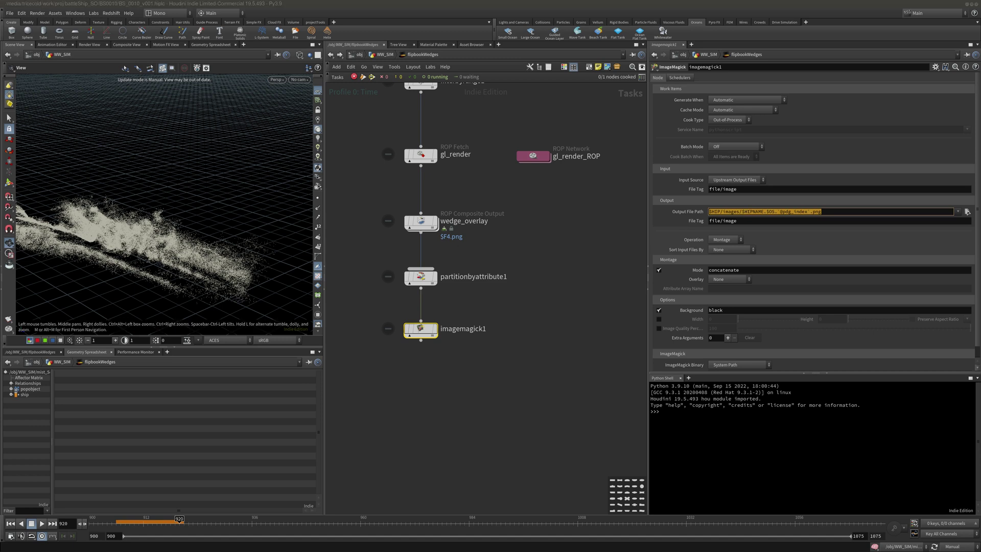
# Add a Wait for All node below imagemagick1, connected to its output
pyautogui.moveTo(502, 304); pyautogui.dragTo(516, 257, button='middle')
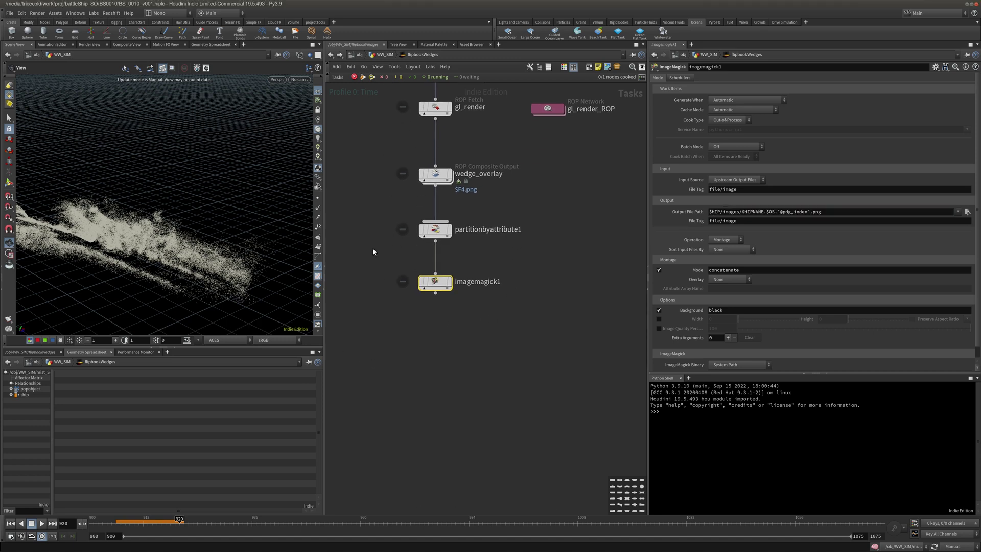
pyautogui.moveTo(378, 359); pyautogui.dragTo(394, 337, button='middle')
pyautogui.press('Tab')
pyautogui.write('we')
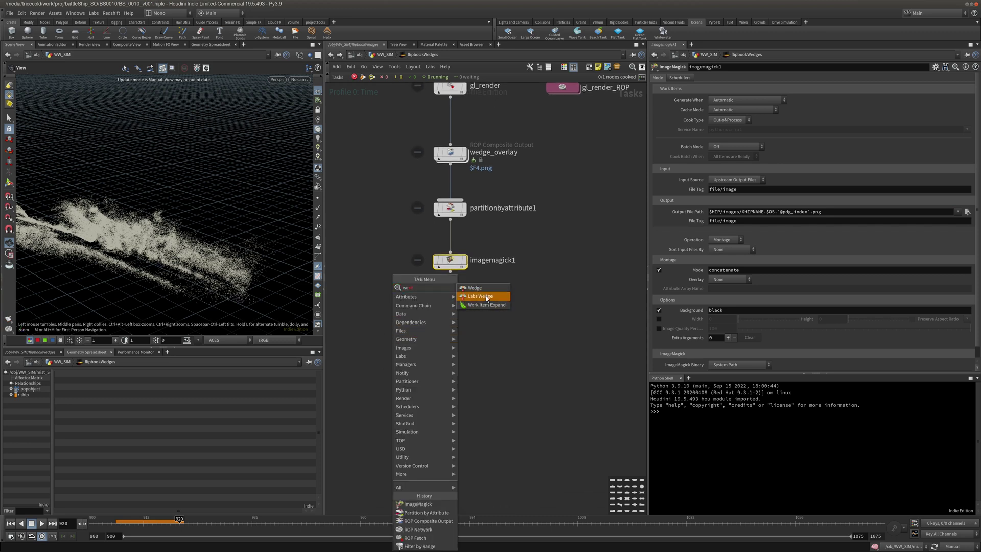
pyautogui.press('Escape')
pyautogui.press('Tab')
pyautogui.write('wai')
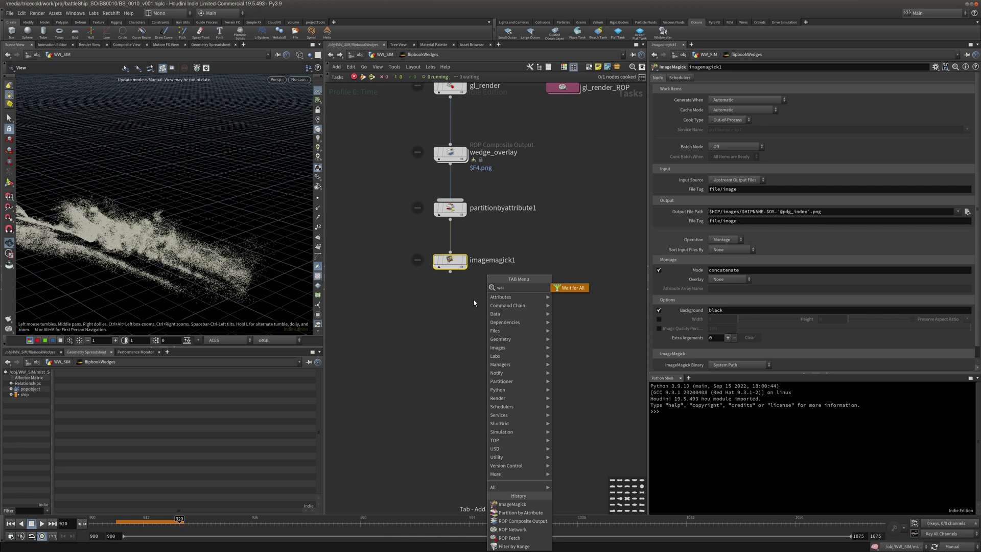
pyautogui.press('Return')
pyautogui.click(449, 311)
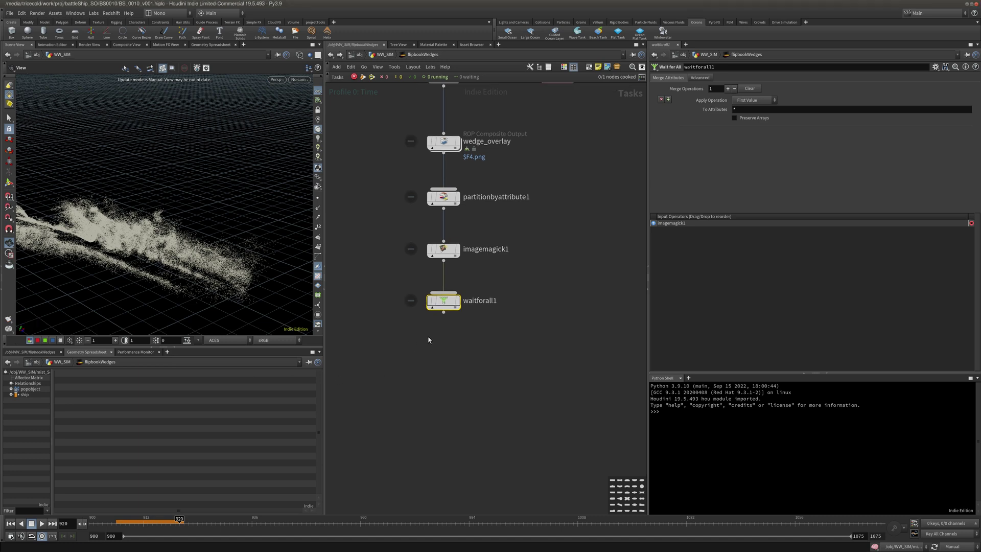
# Add an FFmpeg Encode Video node below waitforall1, connected to its output
pyautogui.press('Tab')
pyautogui.write('ffm')
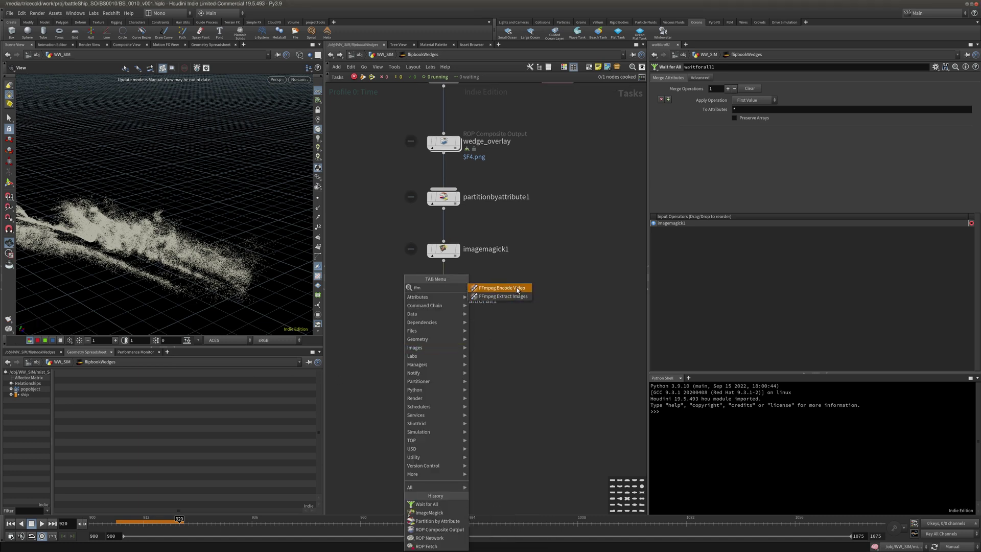
pyautogui.click(503, 288)
pyautogui.click(443, 342)
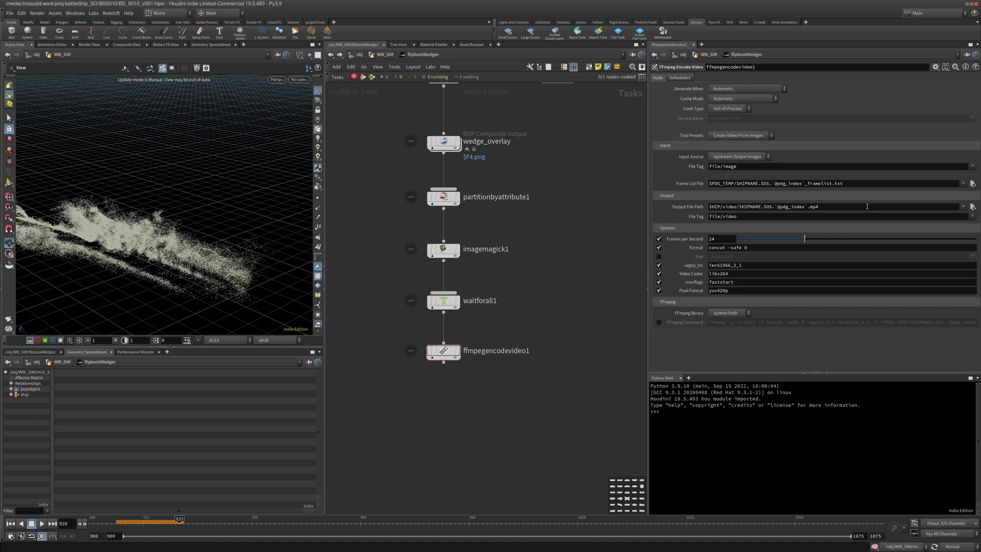
pyautogui.moveTo(867, 207); pyautogui.dragTo(588, 229)
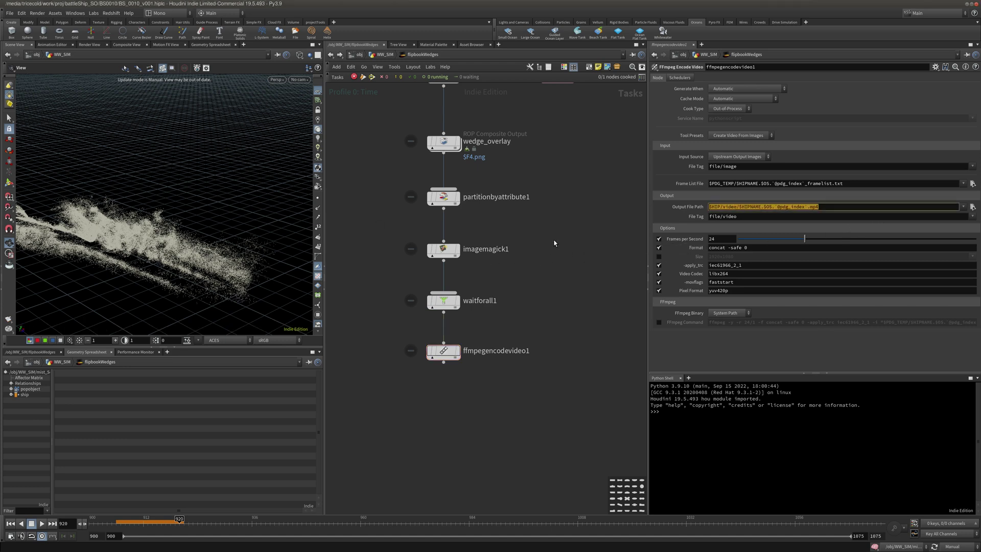
pyautogui.write('$PDG_TEMP/`@pdg_name`_framelist.txt')
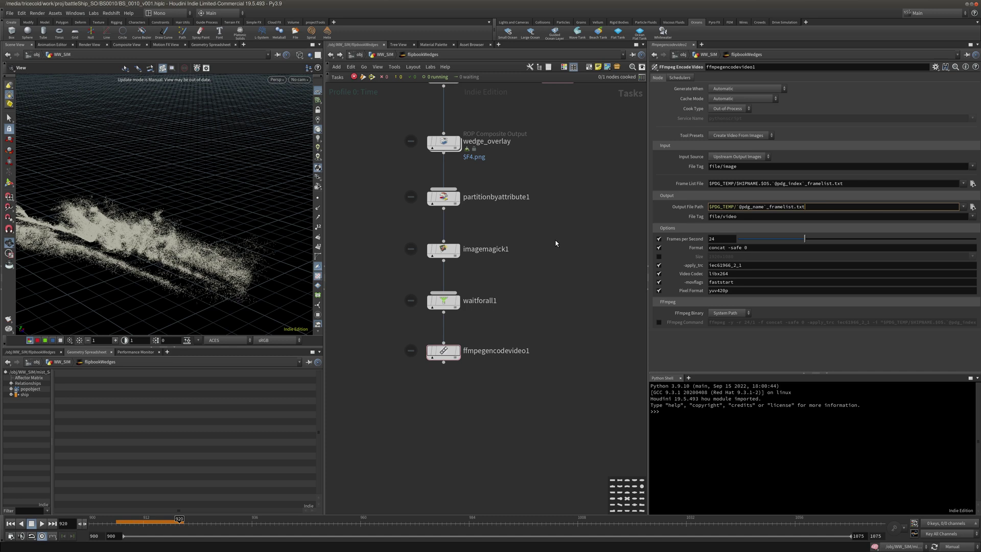
pyautogui.hotkey('ctrl', 'z')
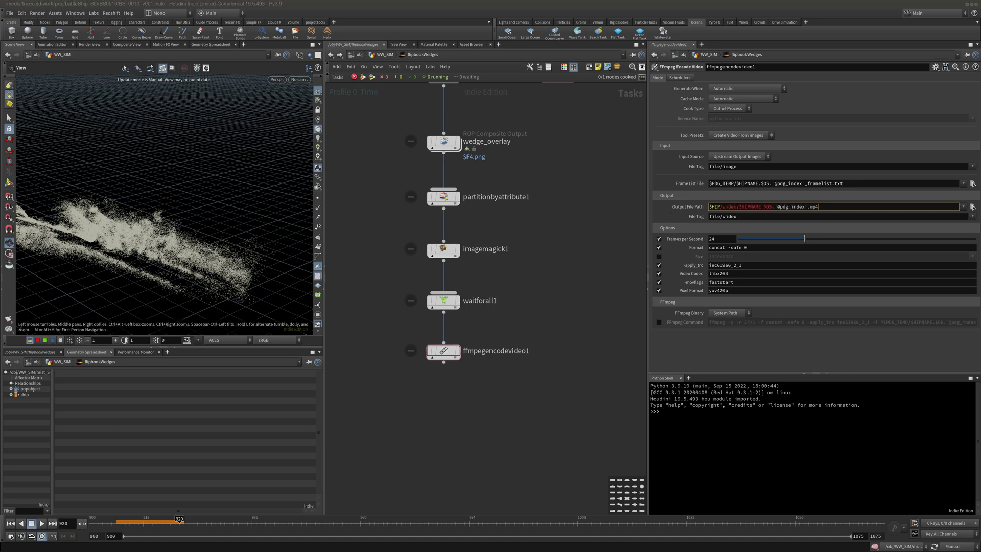
pyautogui.tripleClick(775, 208)
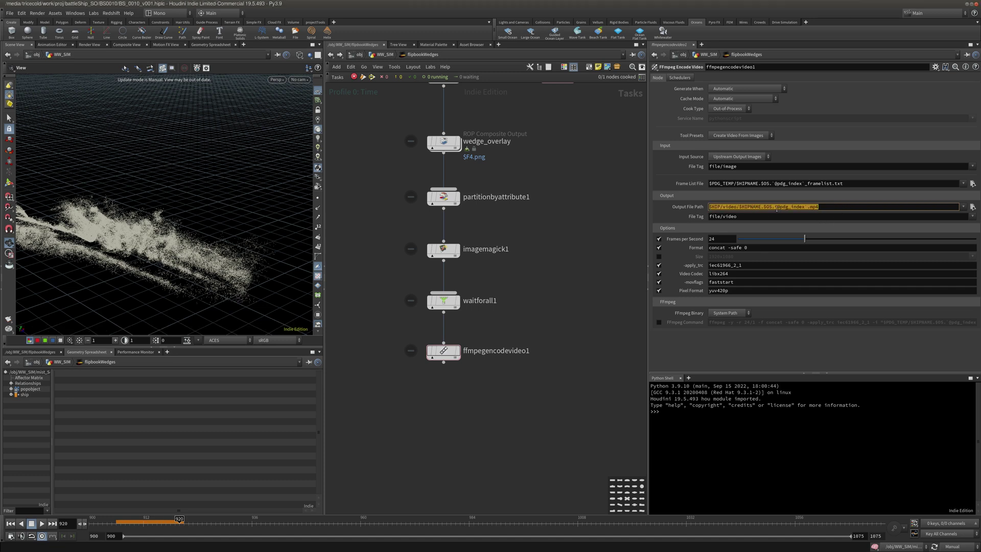
pyautogui.write('$HIP/videos/`@pdg_name`.mp4')
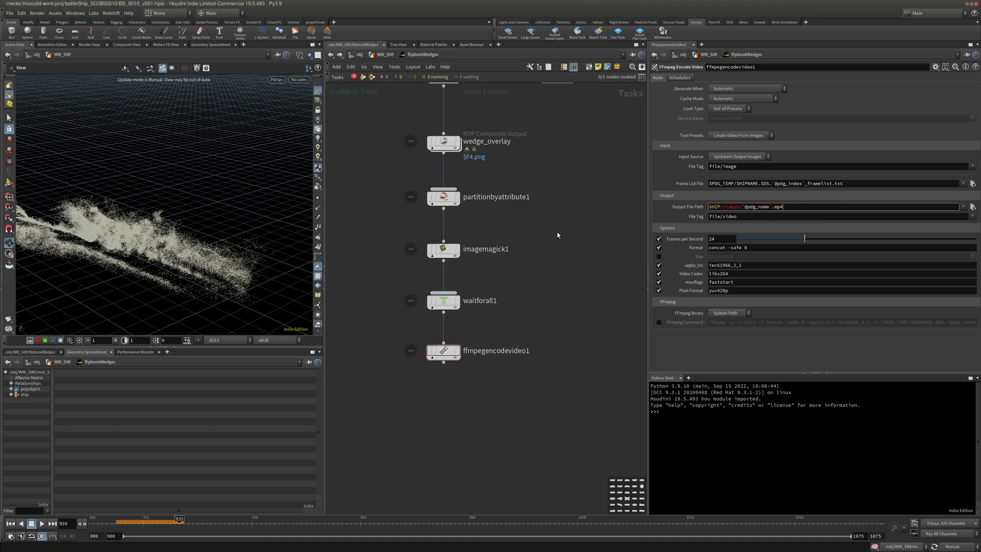
pyautogui.press('Return')
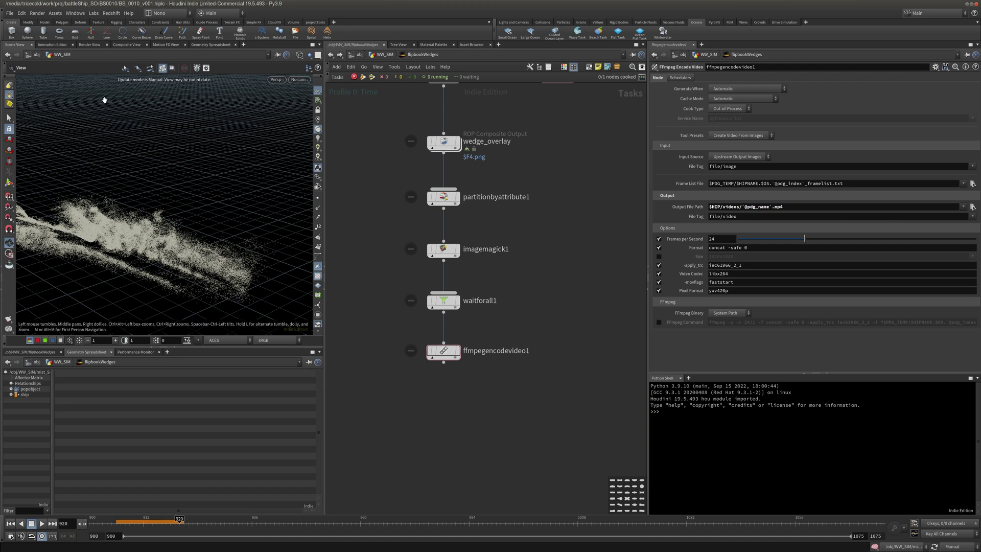
pyautogui.click(10, 13)
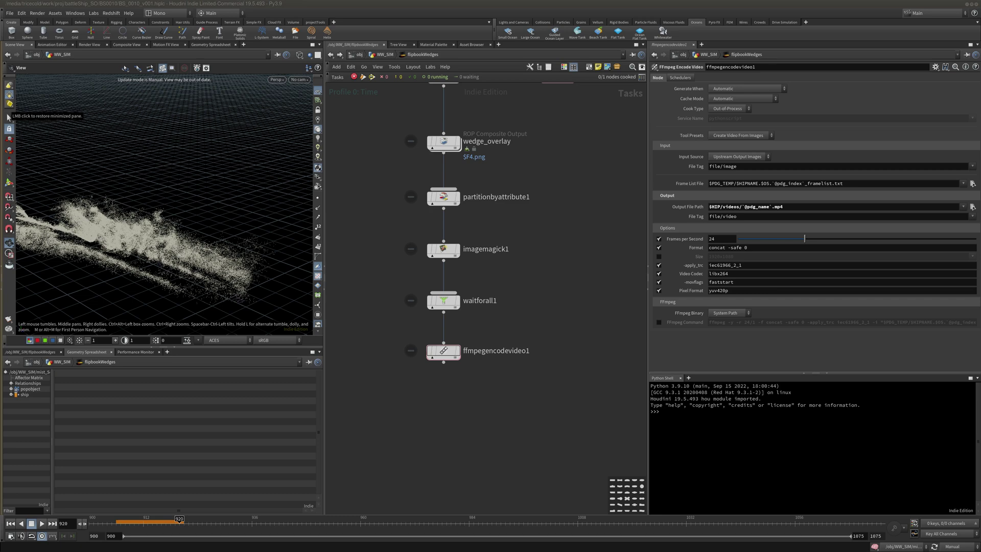
pyautogui.moveTo(0, 64); pyautogui.dragTo(0, 83)
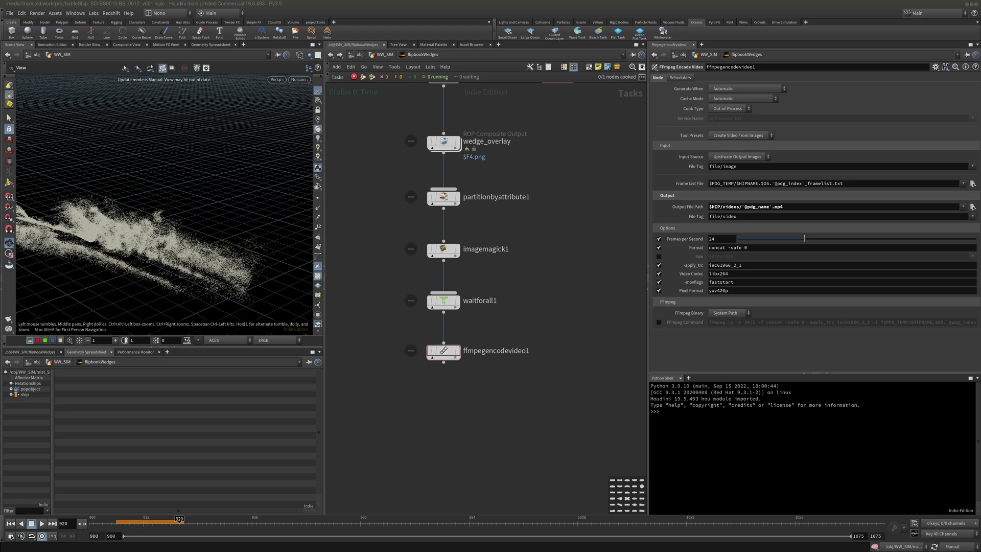
pyautogui.click(741, 207)
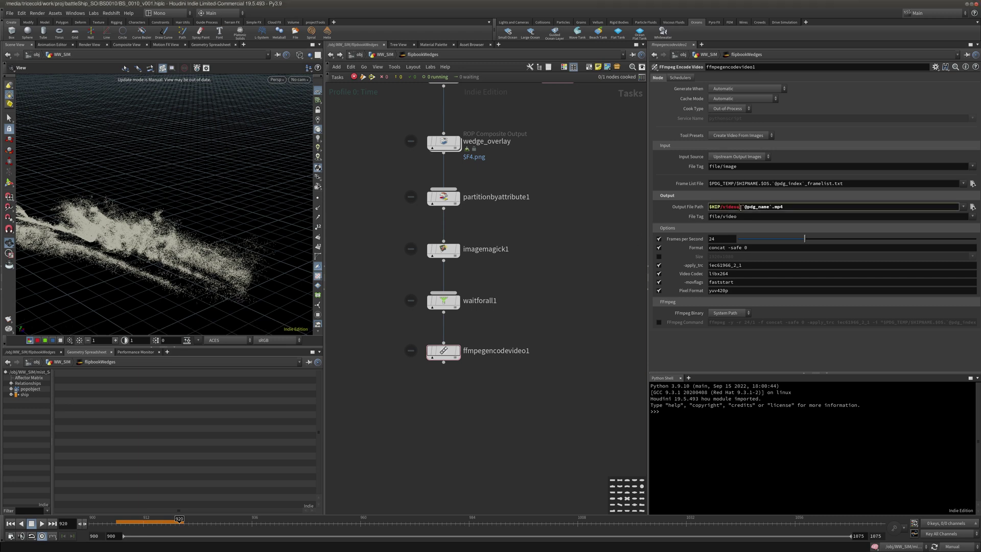
pyautogui.press('BackSpace')
pyautogui.write('/')
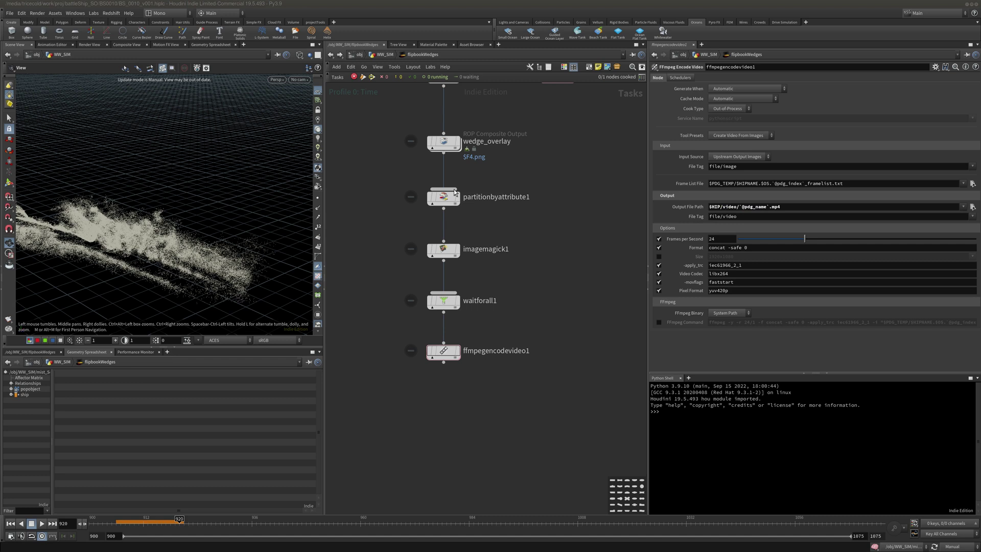
pyautogui.moveTo(863, 184); pyautogui.dragTo(599, 190)
pyautogui.write('$PDG_TEMP/`@pdg_name`_framelist.txt')
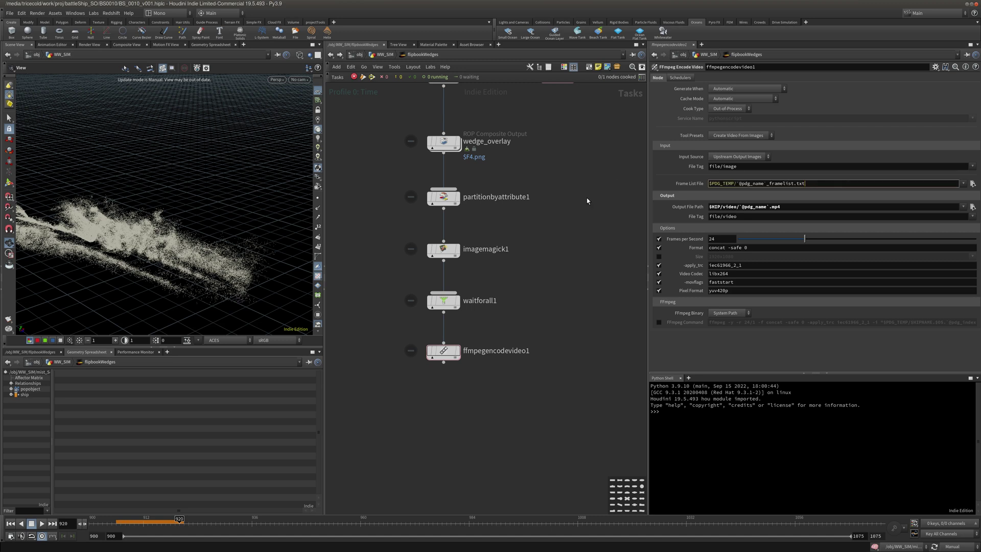
pyautogui.press('Return')
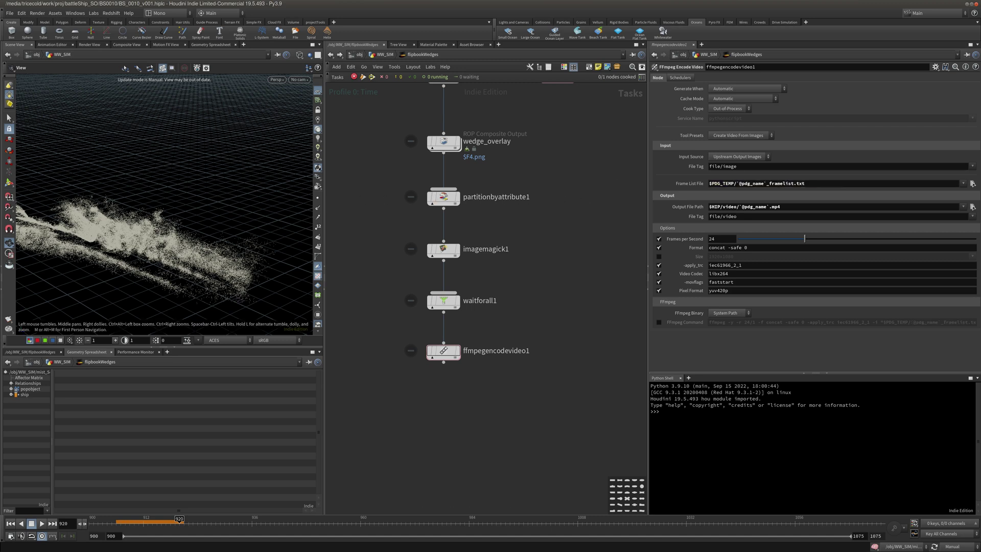
pyautogui.moveTo(535, 230); pyautogui.dragTo(526, 249, button='middle')
pyautogui.hotkey('ctrl', 's')
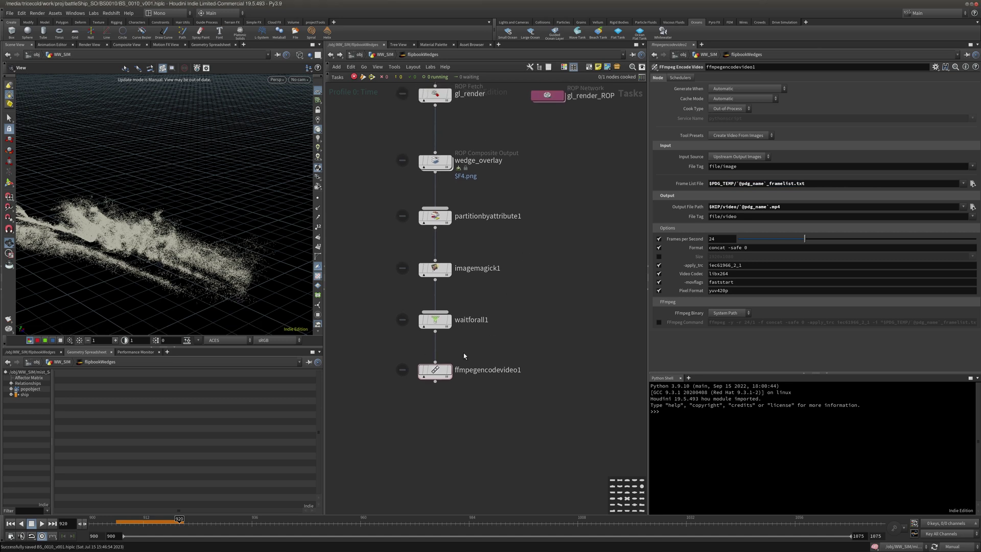
# Generate the work items for ffmpegencodevideo1 and its upstream nodes
pyautogui.rightClick(439, 364)
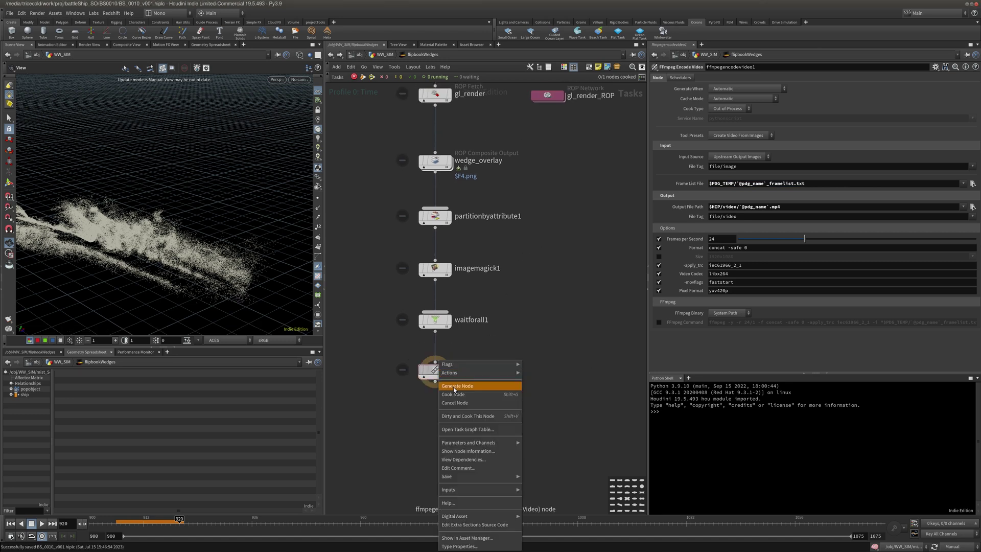
pyautogui.click(454, 387)
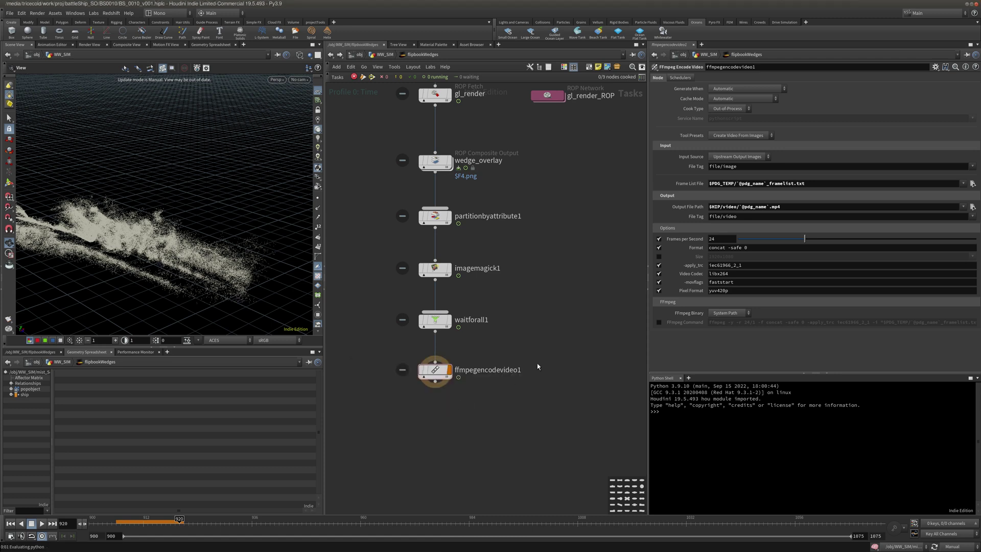
pyautogui.moveTo(556, 237); pyautogui.dragTo(541, 333, button='middle')
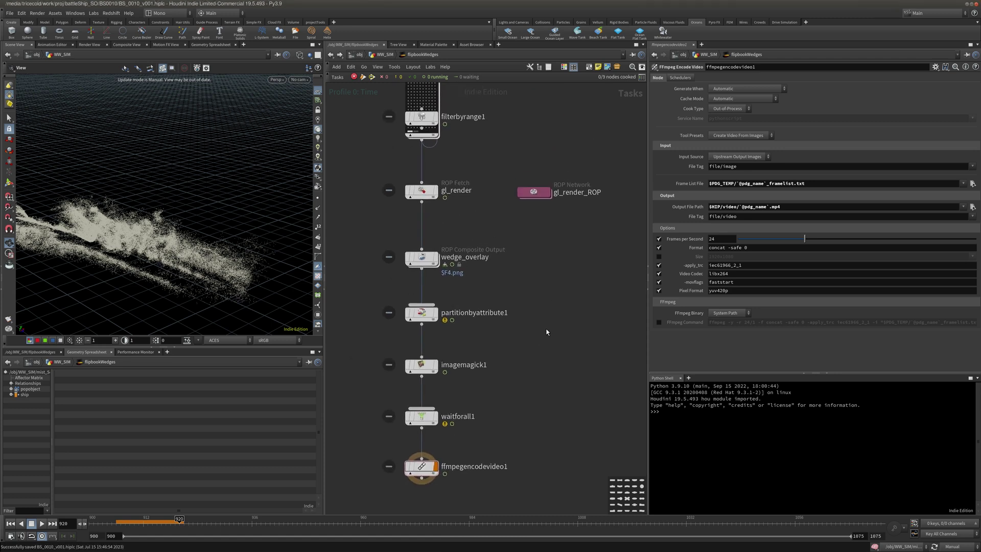
# Move filterbyrange1 into the space between mistSimWedgeTest and gl_render in the network
pyautogui.scroll(-2, 539, 329)
pyautogui.moveTo(525, 282); pyautogui.dragTo(528, 327, button='middle')
pyautogui.moveTo(459, 222); pyautogui.dragTo(460, 253)
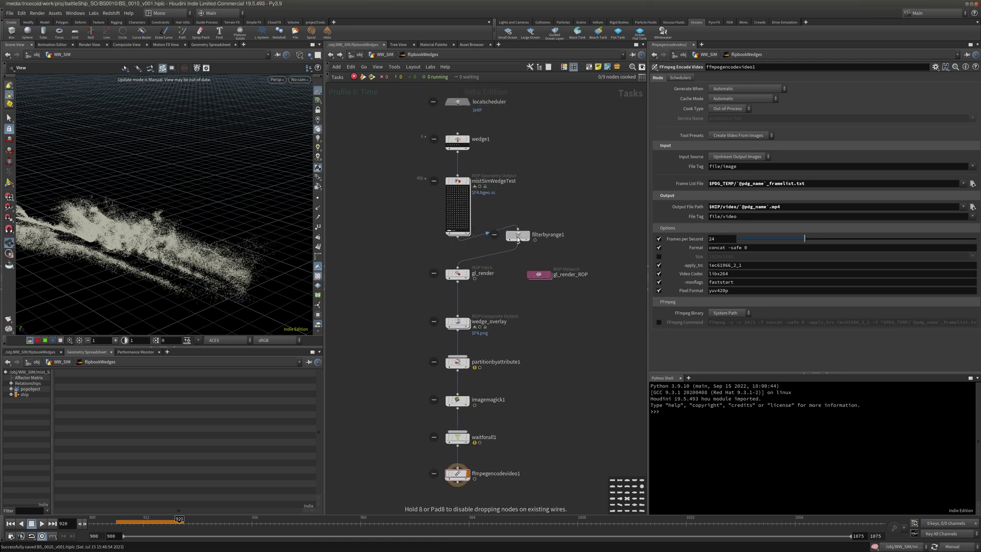
# Examine the node info of filterbyrange1 and partitionbyattribute1, and review both nodes' parameters
pyautogui.middleClick(463, 253)
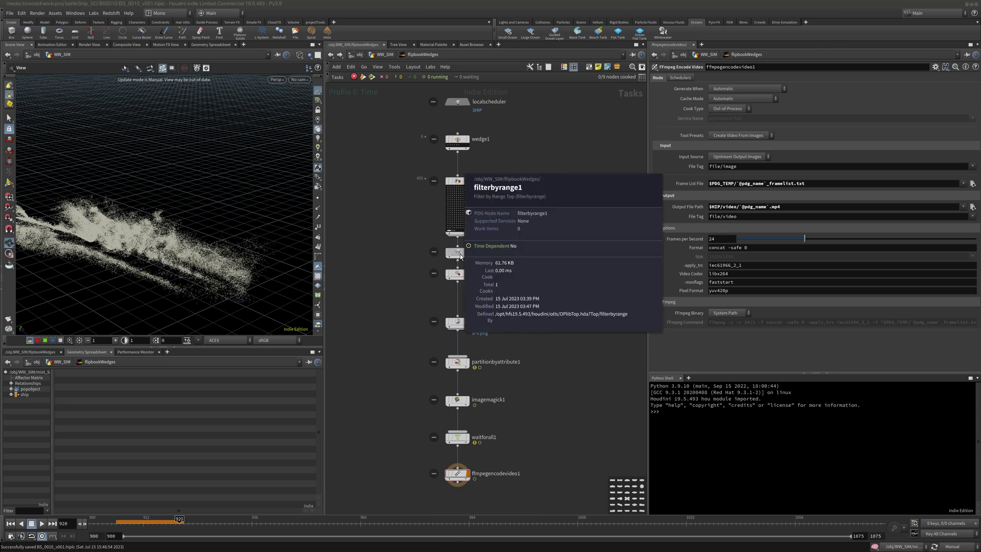
pyautogui.middleClick(460, 363)
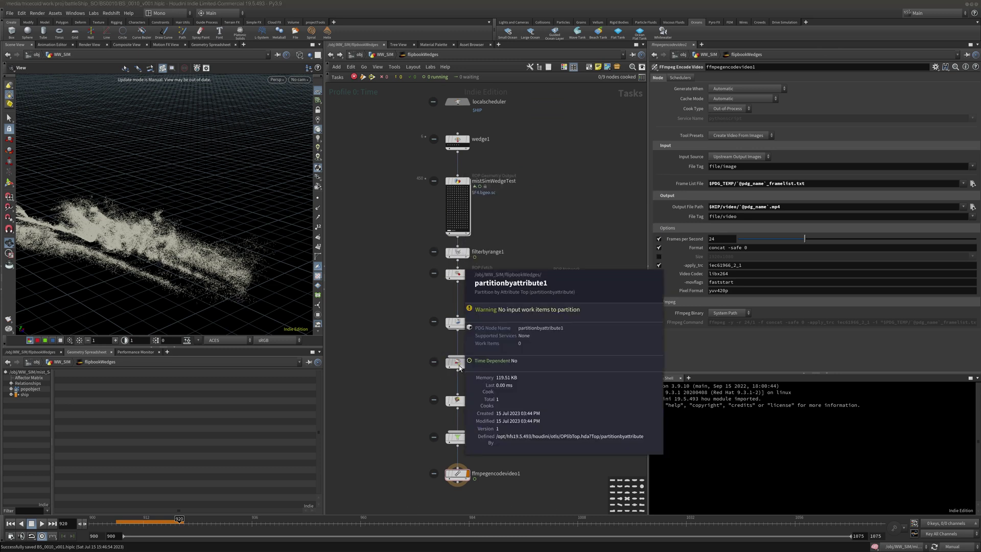
pyautogui.click(457, 362)
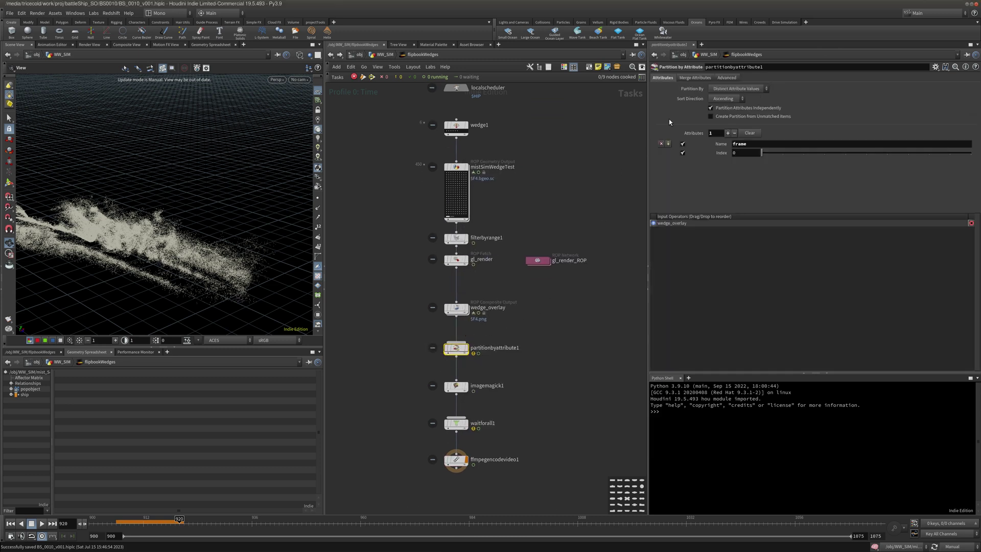
pyautogui.moveTo(504, 222); pyautogui.dragTo(500, 243, button='middle')
pyautogui.click(453, 212)
pyautogui.click(453, 258)
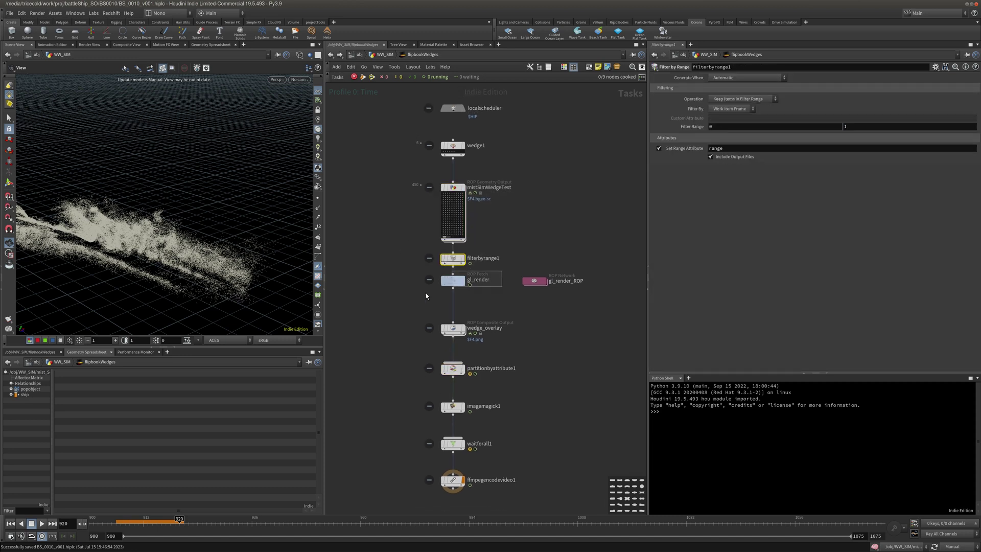
# Move gl_render slightly down for more spacing and generate the work items of filterbyrange1
pyautogui.moveTo(452, 281); pyautogui.dragTo(453, 285)
pyautogui.middleClick(453, 259)
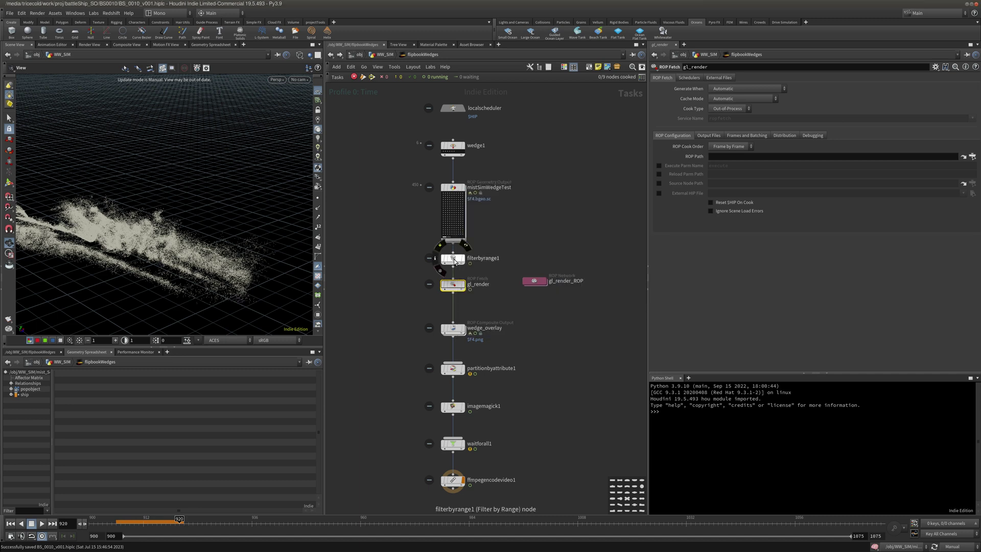
pyautogui.rightClick(454, 260)
pyautogui.click(475, 285)
pyautogui.click(469, 300)
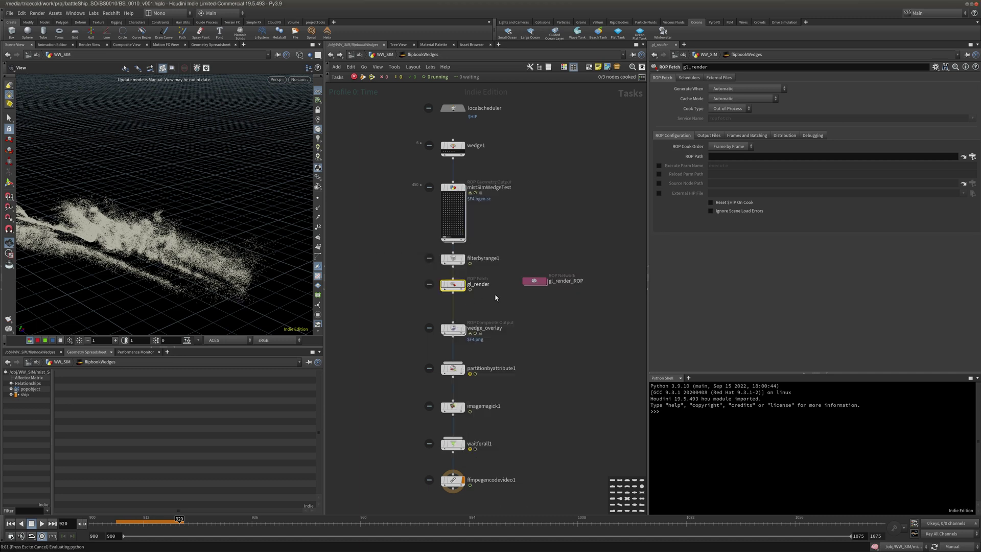
# Check the node info of filterbyrange1 and examine its filter range settings against the upstream nodes
pyautogui.click(453, 259)
pyautogui.middleClick(453, 260)
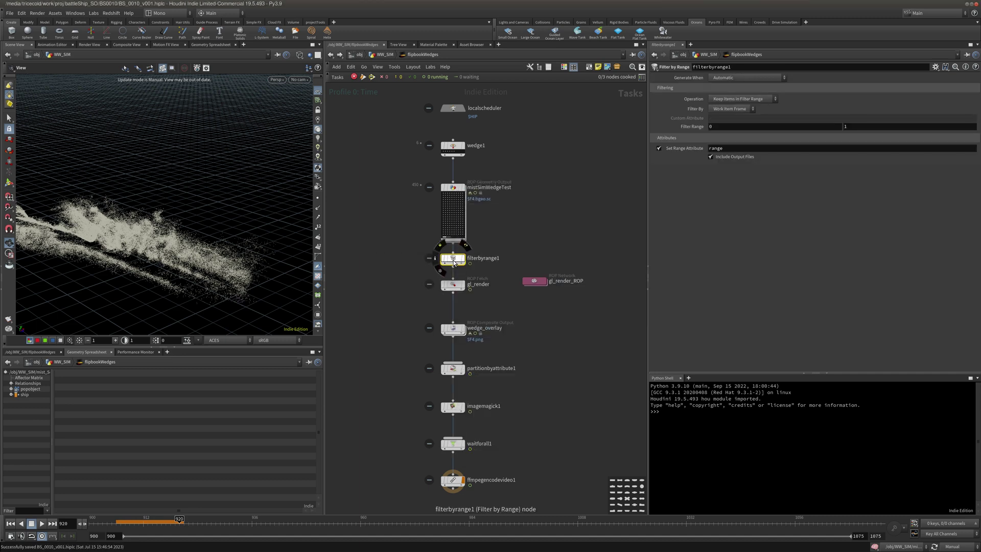
pyautogui.scroll(3, 534, 248)
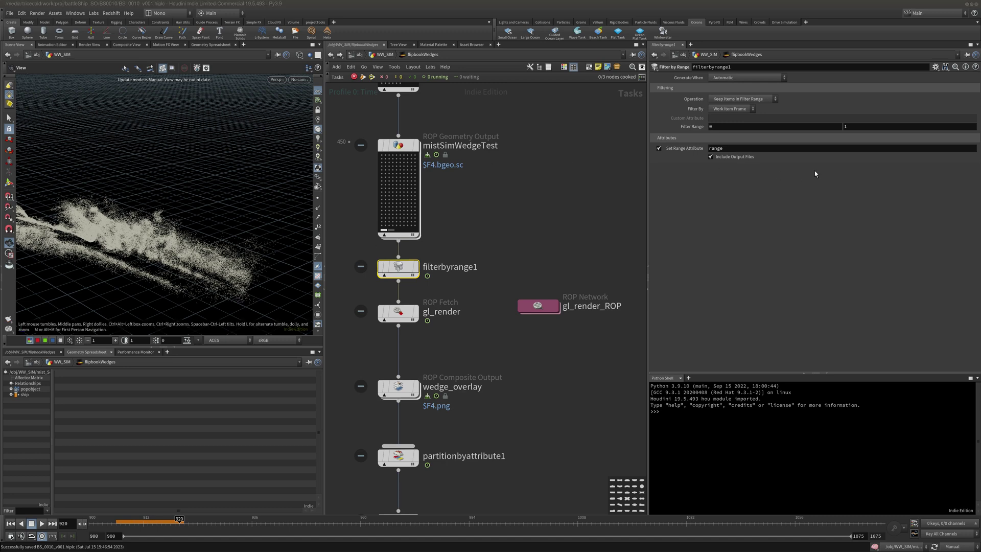
pyautogui.click(720, 127)
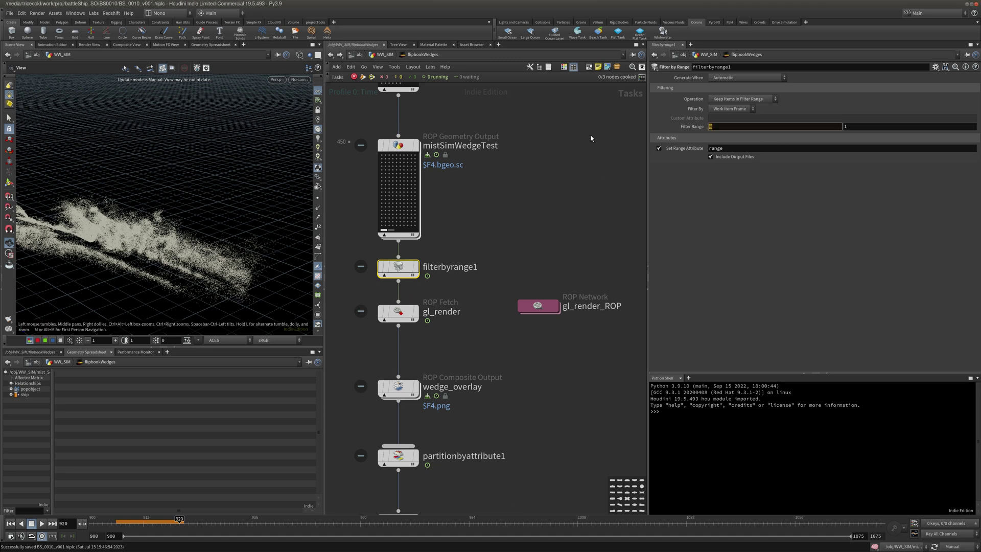
pyautogui.moveTo(524, 180); pyautogui.dragTo(521, 204, button='middle')
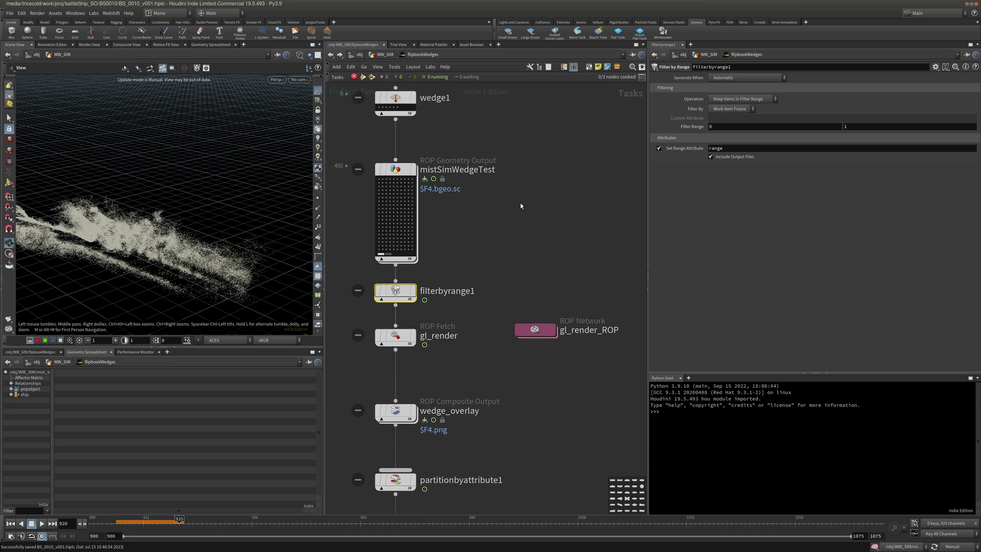
# Set filterbyrange1's filter range to 1001 to 1075 and generate the node's work items
pyautogui.click(719, 127)
pyautogui.write('1001')
pyautogui.press('Tab')
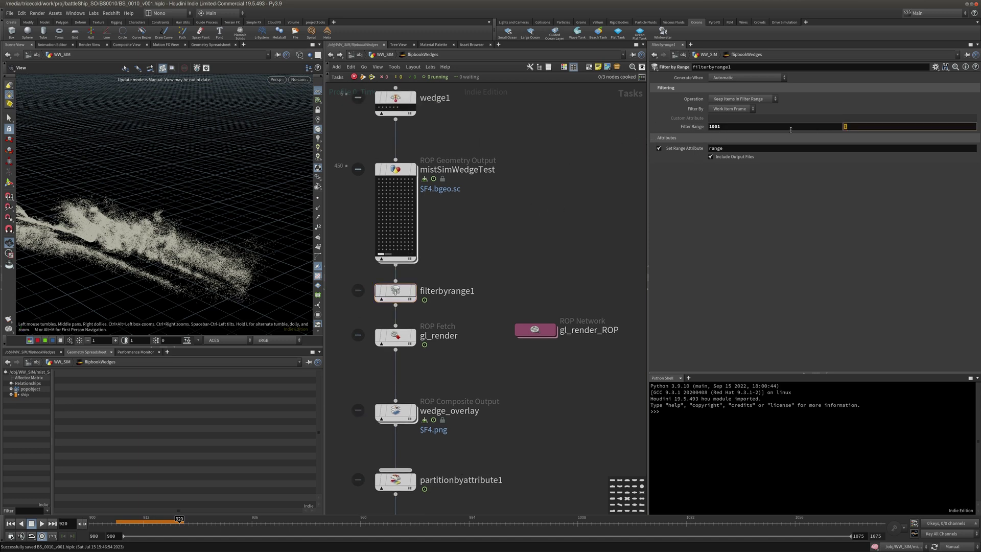
pyautogui.write('1075')
pyautogui.rightClick(395, 289)
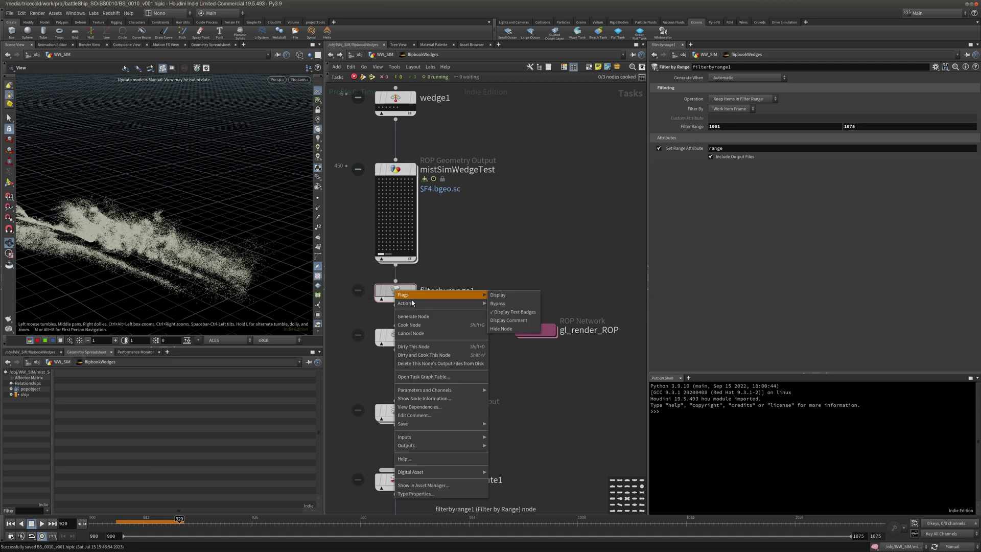
pyautogui.click(413, 315)
pyautogui.click(400, 328)
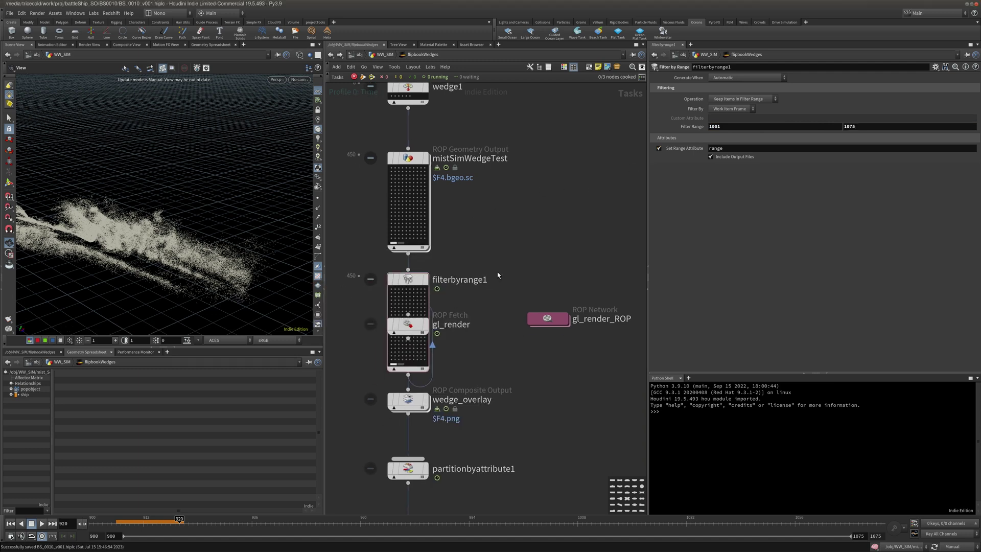
# Space the upstream nodes above gl_render, place gl_render just below filterbyrange1, and generate its work items
pyautogui.scroll(-5, 503, 296)
pyautogui.moveTo(401, 158); pyautogui.dragTo(456, 192)
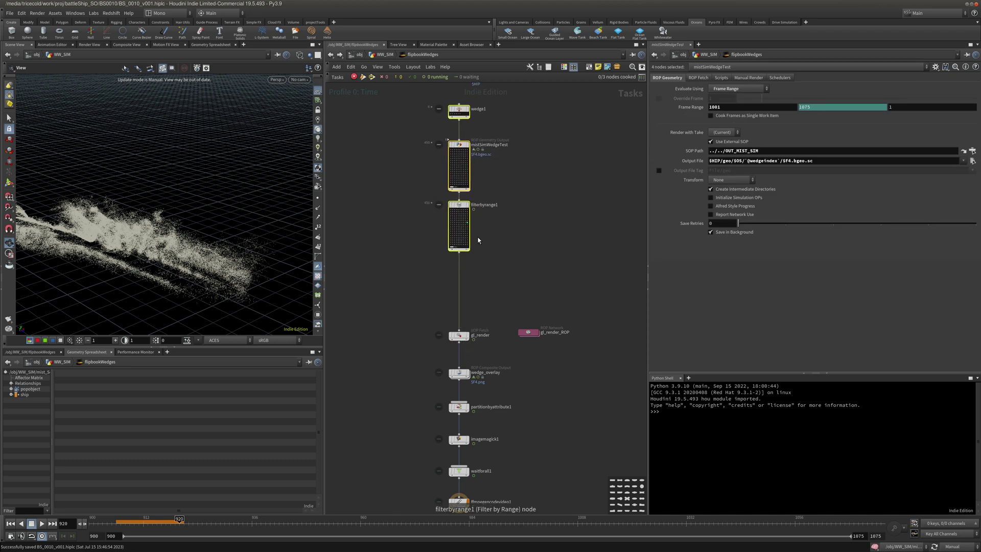
pyautogui.moveTo(459, 335); pyautogui.dragTo(459, 266)
pyautogui.rightClick(458, 269)
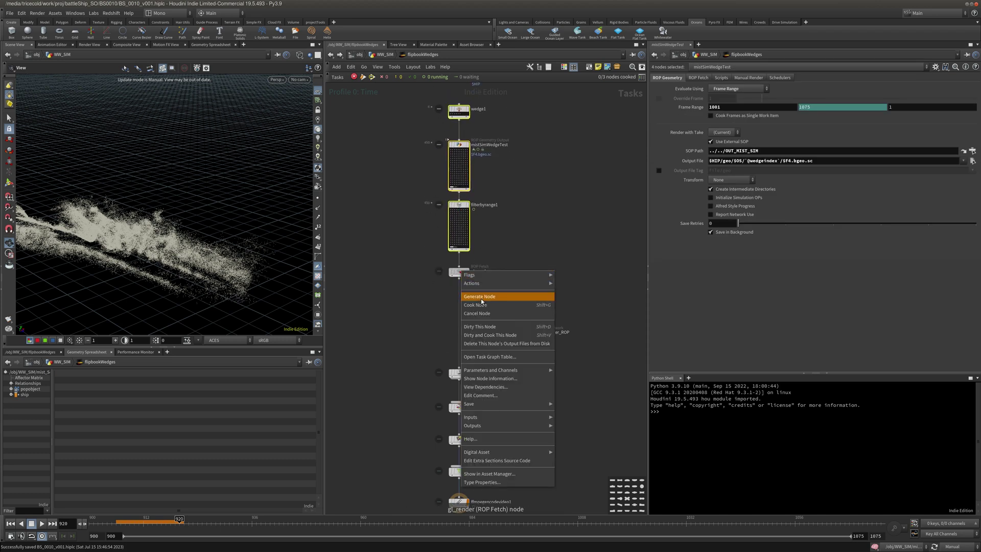
pyautogui.click(485, 298)
pyautogui.click(479, 316)
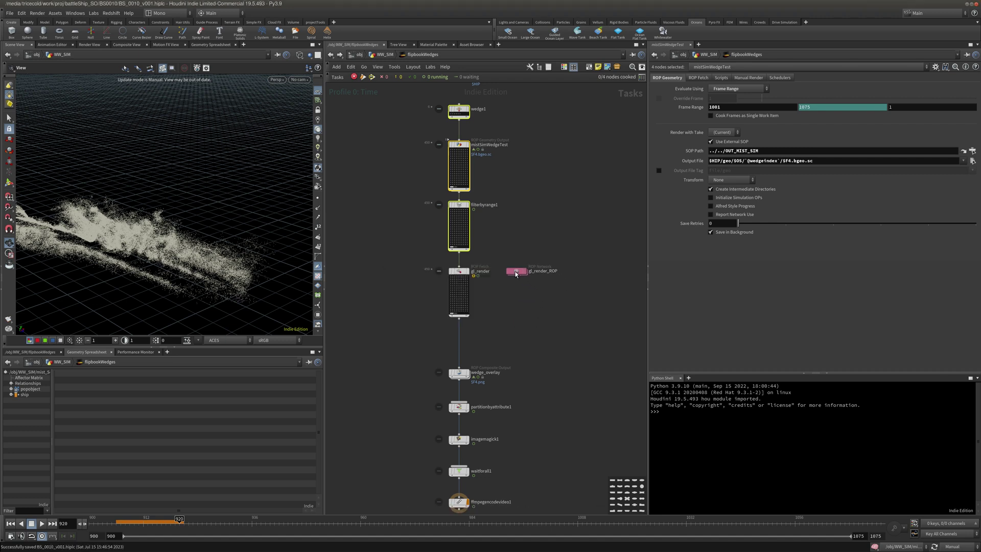
# Set gl_render's ROP Path to the opengl1 node inside gl_render_ROP, ../gl_render_ROP/opengl1, and return to flipbookWedges
pyautogui.middleClick(465, 273)
pyautogui.scroll(3, 466, 265)
pyautogui.click(456, 284)
pyautogui.click(967, 54)
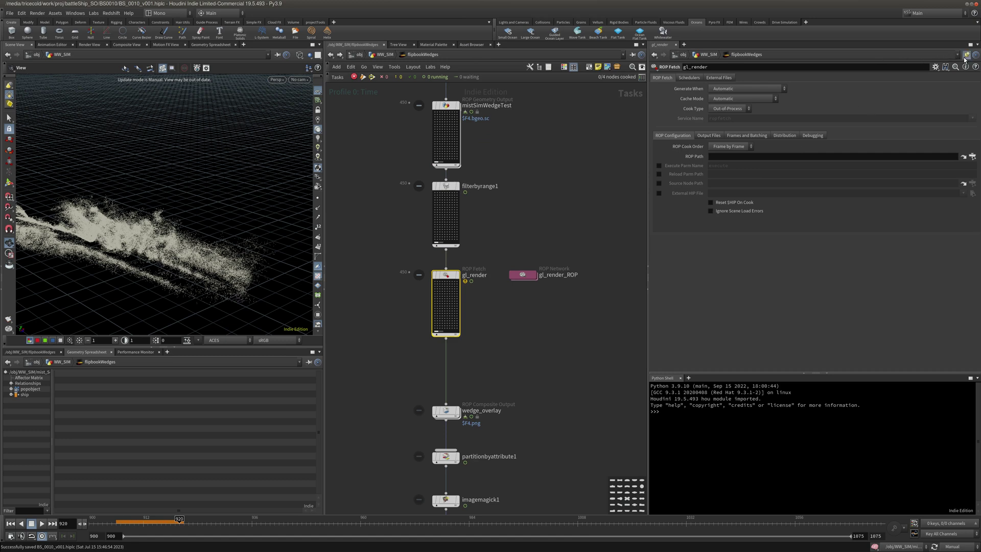
pyautogui.doubleClick(523, 275)
pyautogui.moveTo(494, 285); pyautogui.dragTo(747, 157)
pyautogui.click(418, 54)
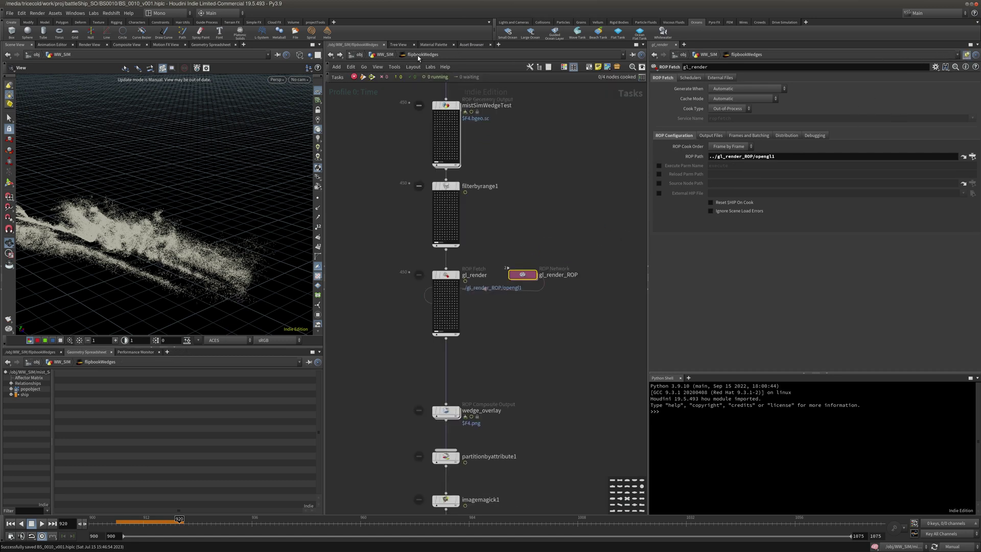
# Generate gl_render's work items again, saving the scene file before continuing
pyautogui.rightClick(453, 269)
pyautogui.click(460, 302)
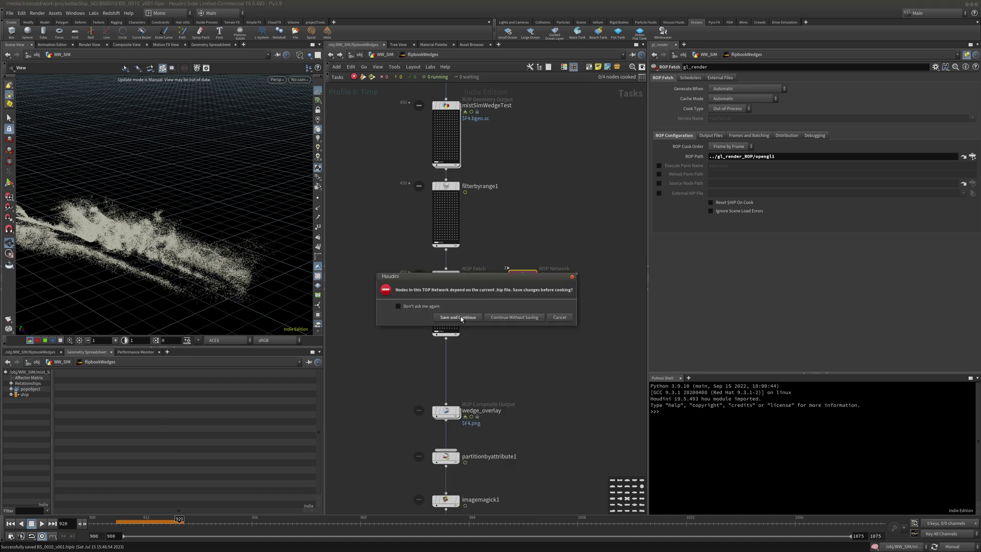
pyautogui.click(459, 317)
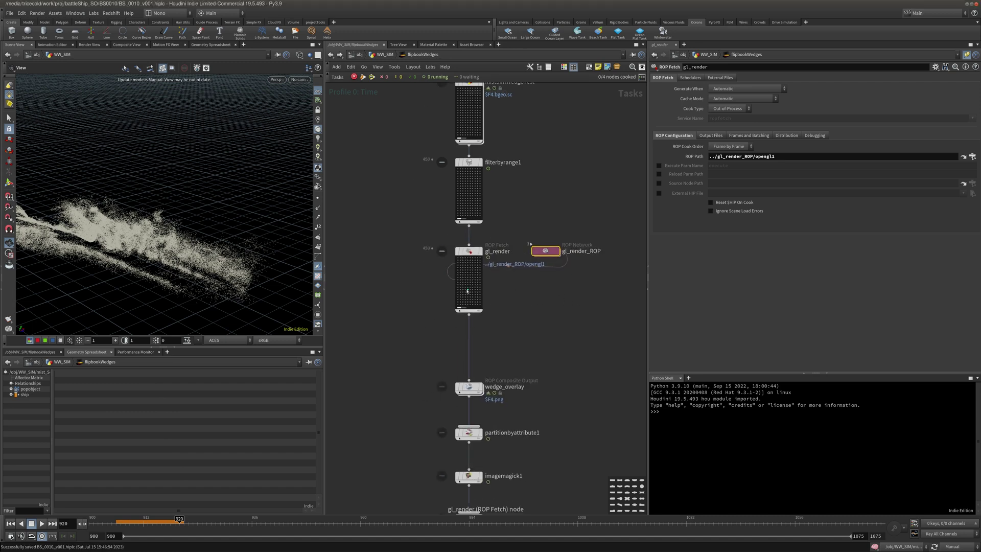
# Open the info of one gl_render work item and examine its full expected output path
pyautogui.rightClick(466, 288)
pyautogui.click(530, 330)
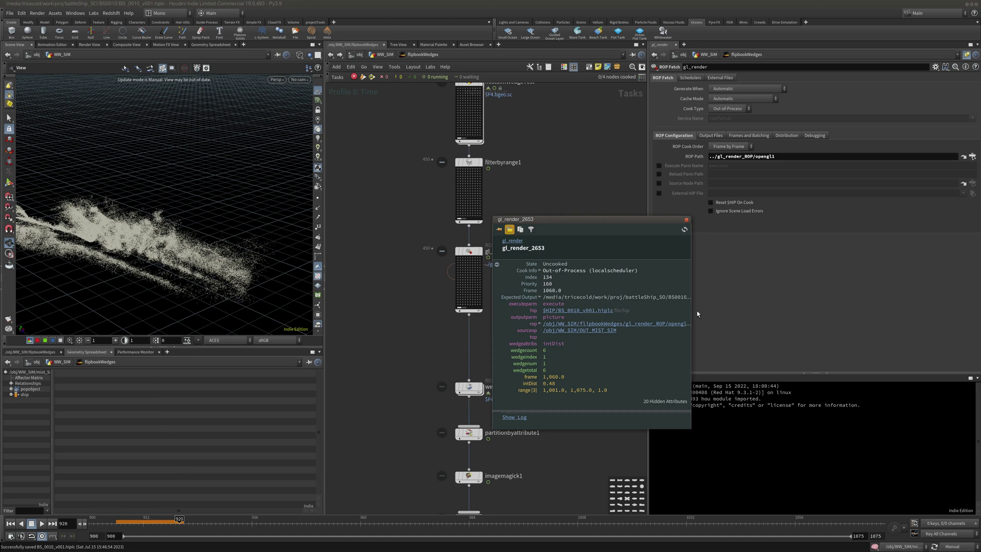
pyautogui.moveTo(691, 313); pyautogui.dragTo(917, 312)
pyautogui.moveTo(744, 297); pyautogui.dragTo(761, 298)
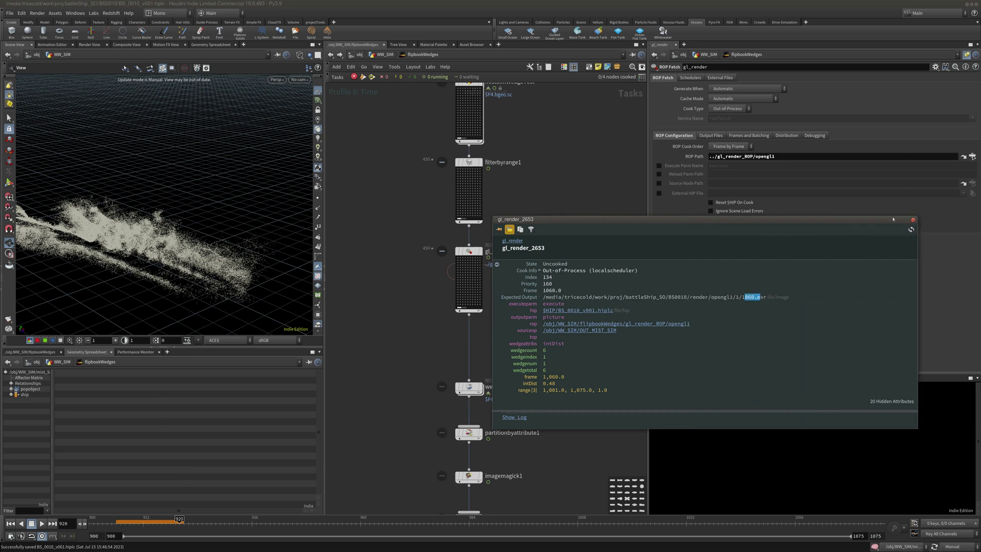
pyautogui.click(914, 220)
# Generate wedge_overlay's work items and move the node up closer to gl_render
pyautogui.moveTo(530, 324); pyautogui.dragTo(515, 239, button='middle')
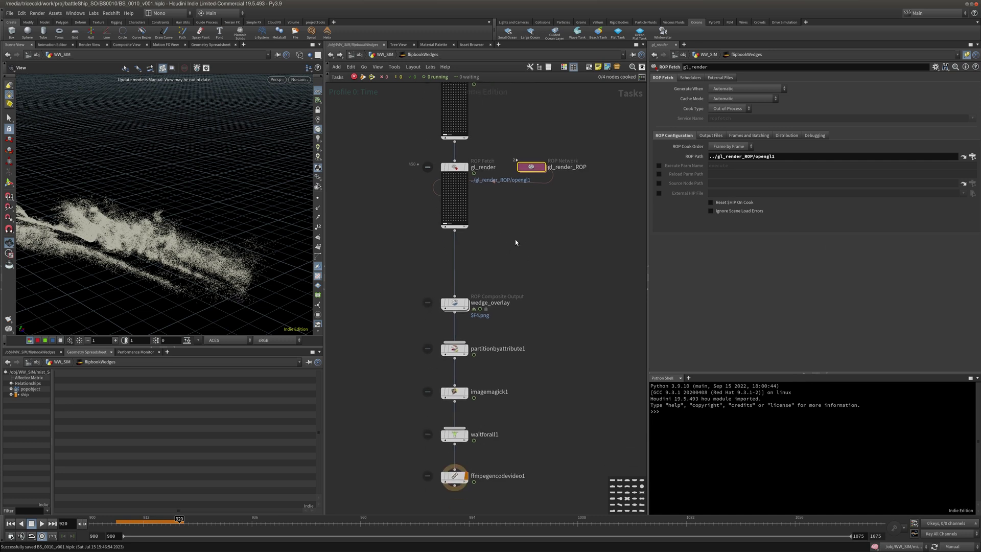
pyautogui.rightClick(456, 305)
pyautogui.click(490, 339)
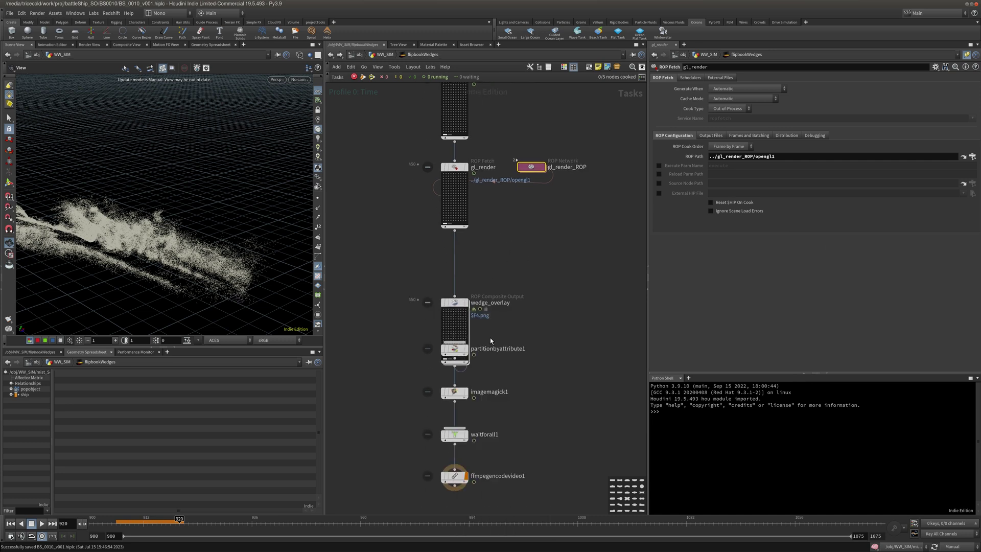
pyautogui.moveTo(449, 304); pyautogui.dragTo(450, 253)
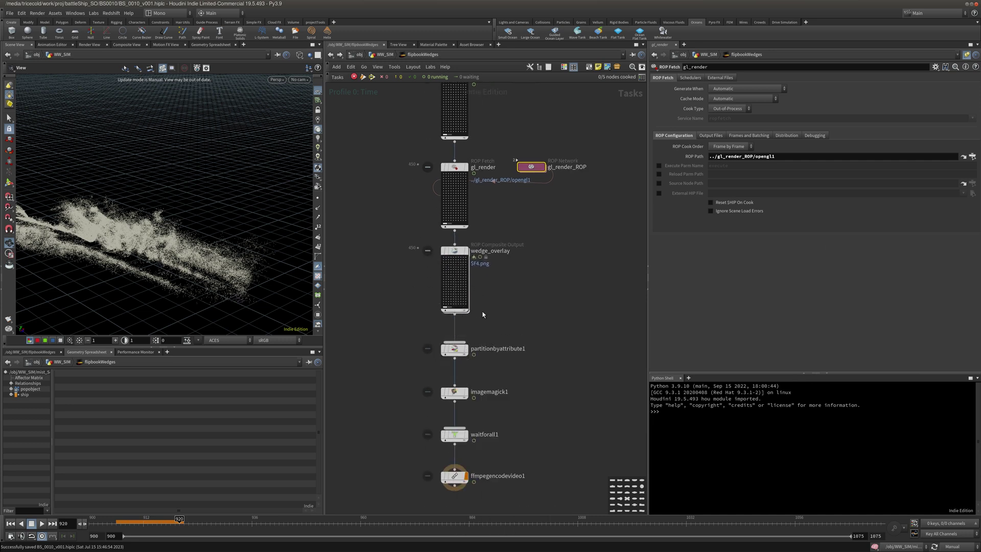
# Generate imagemagick1's work items and move partitionbyattribute1 and imagemagick1 up to space the chain evenly
pyautogui.moveTo(530, 332); pyautogui.dragTo(546, 253, button='middle')
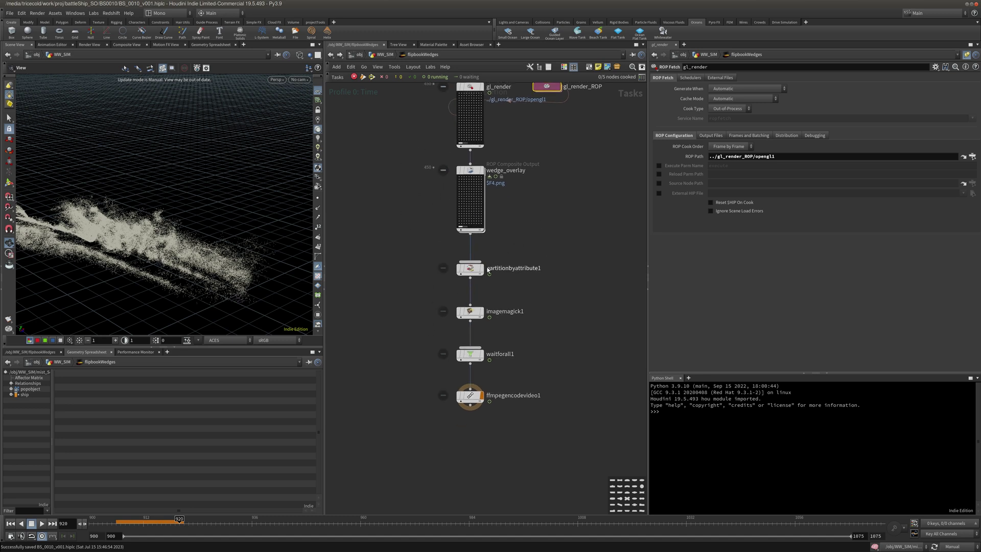
pyautogui.rightClick(470, 311)
pyautogui.click(494, 338)
pyautogui.click(481, 347)
pyautogui.moveTo(471, 268); pyautogui.dragTo(471, 250)
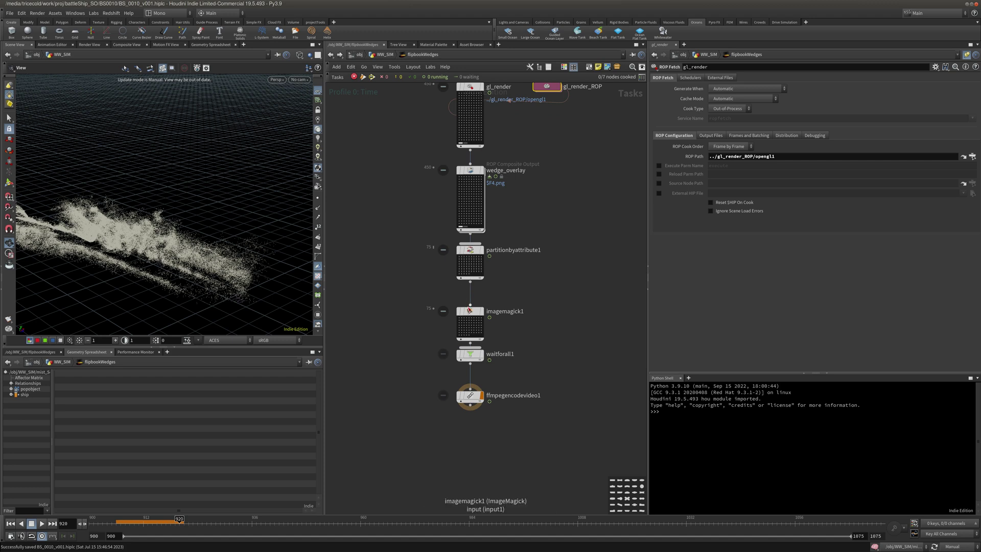
pyautogui.moveTo(465, 315); pyautogui.dragTo(465, 302)
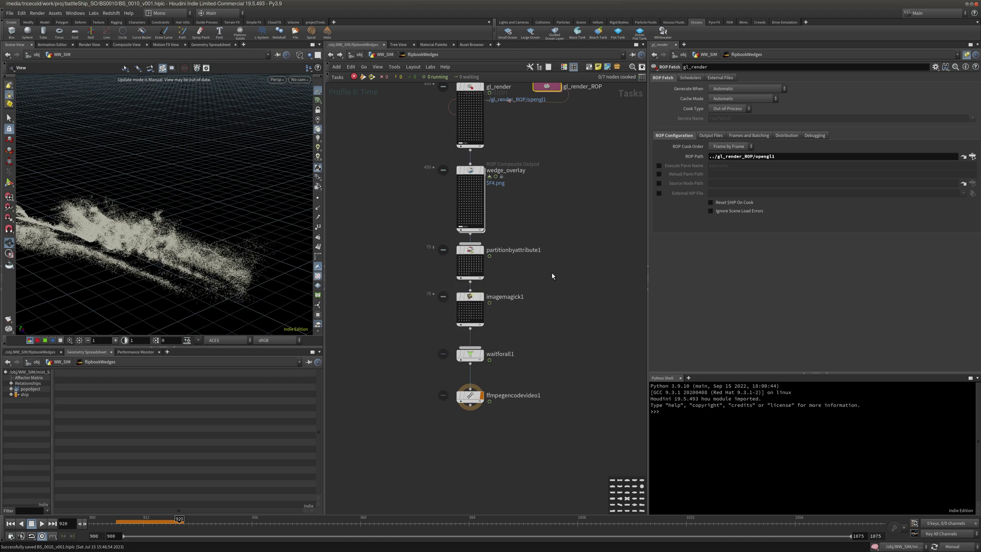
# Review partitionbyattribute1's parameters, with the parameter pane following the node selection again
pyautogui.moveTo(545, 277); pyautogui.dragTo(504, 262, button='middle')
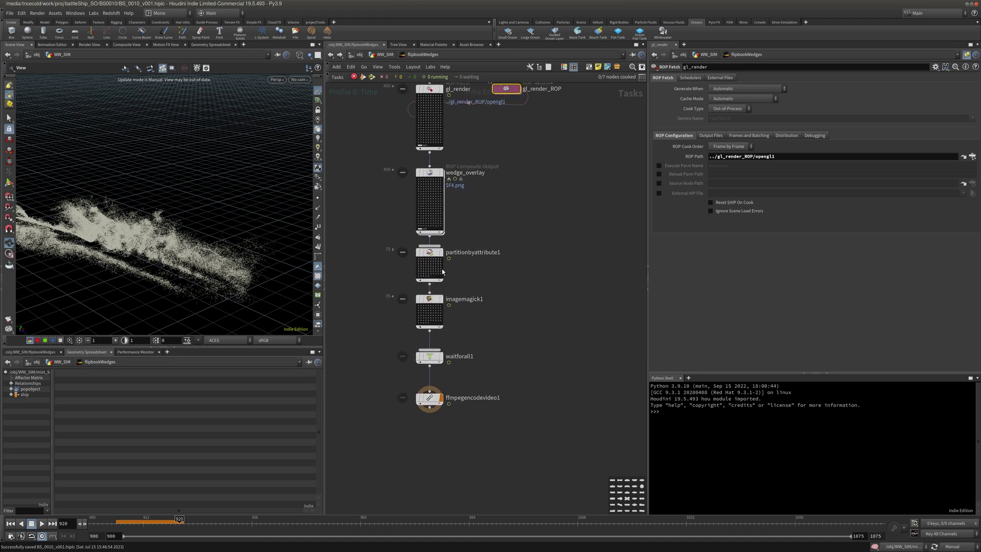
pyautogui.click(443, 271)
pyautogui.click(968, 54)
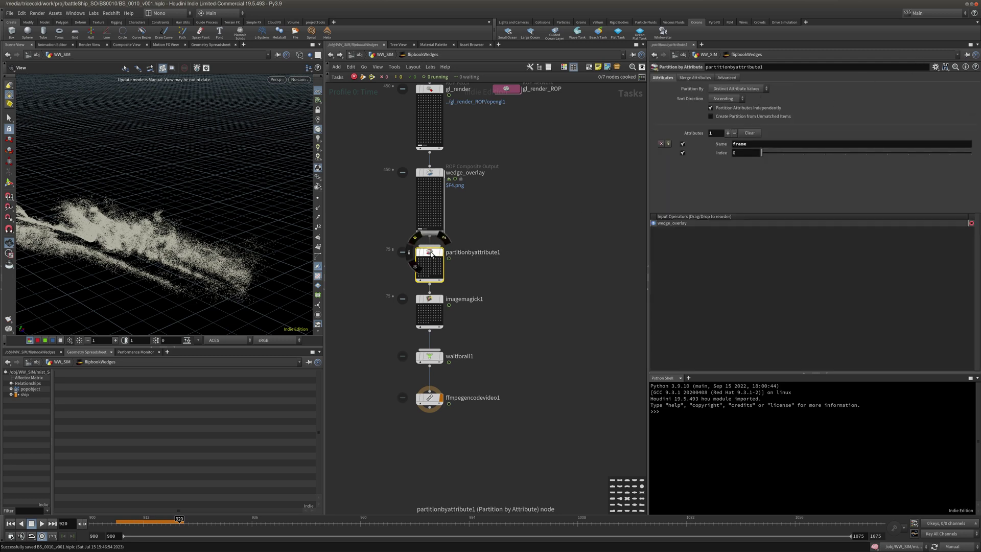
# Generate ffmpegencodevideo1's work items, saving the scene file before continuing
pyautogui.moveTo(489, 301); pyautogui.dragTo(512, 256, button='middle')
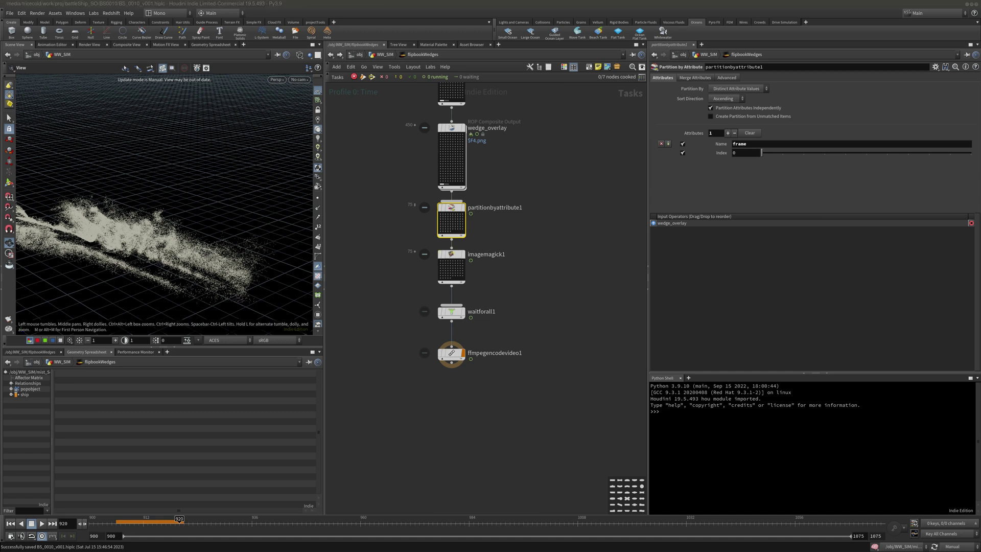
pyautogui.moveTo(533, 297); pyautogui.dragTo(571, 233, button='middle')
pyautogui.moveTo(548, 274); pyautogui.dragTo(450, 321)
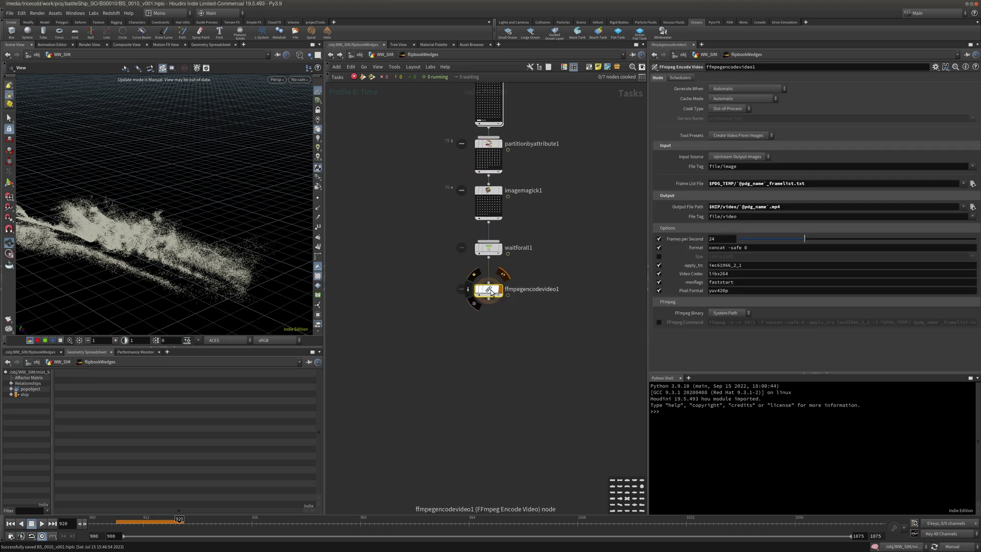
pyautogui.rightClick(489, 290)
pyautogui.click(527, 324)
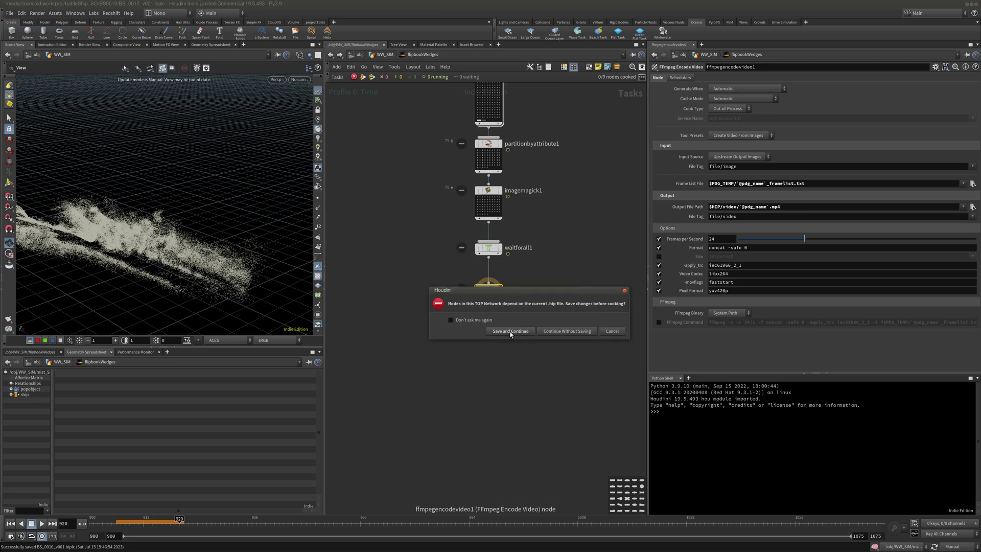
pyautogui.click(513, 334)
pyautogui.scroll(-5, 506, 312)
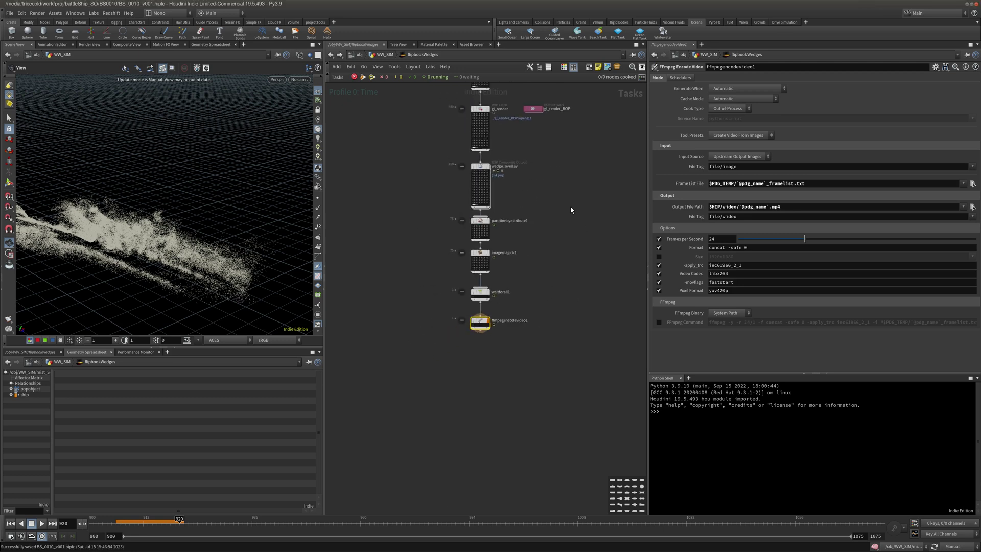
pyautogui.scroll(-2, 506, 311)
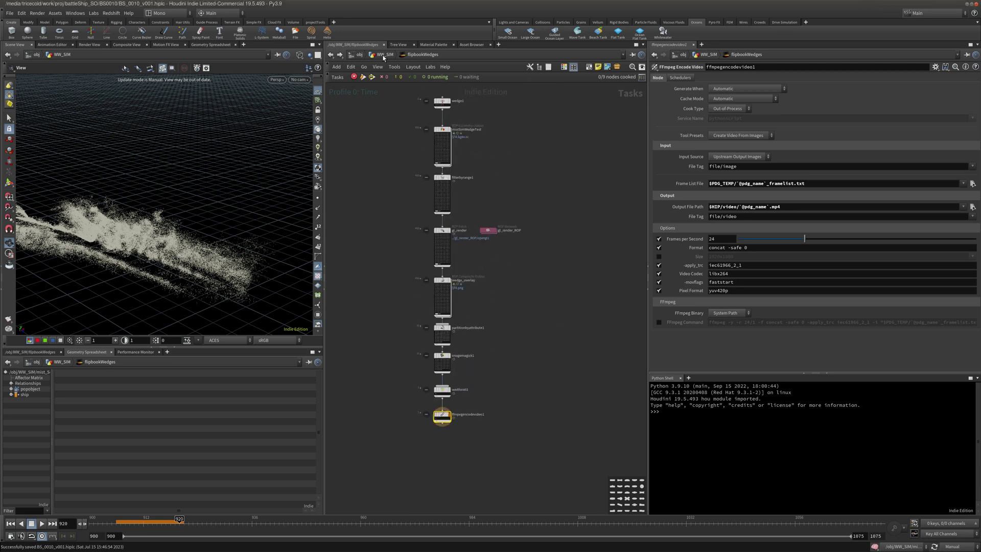
# Copy the wedge attribute name intDist from the wedge1 node in flipbookWedges
pyautogui.click(384, 55)
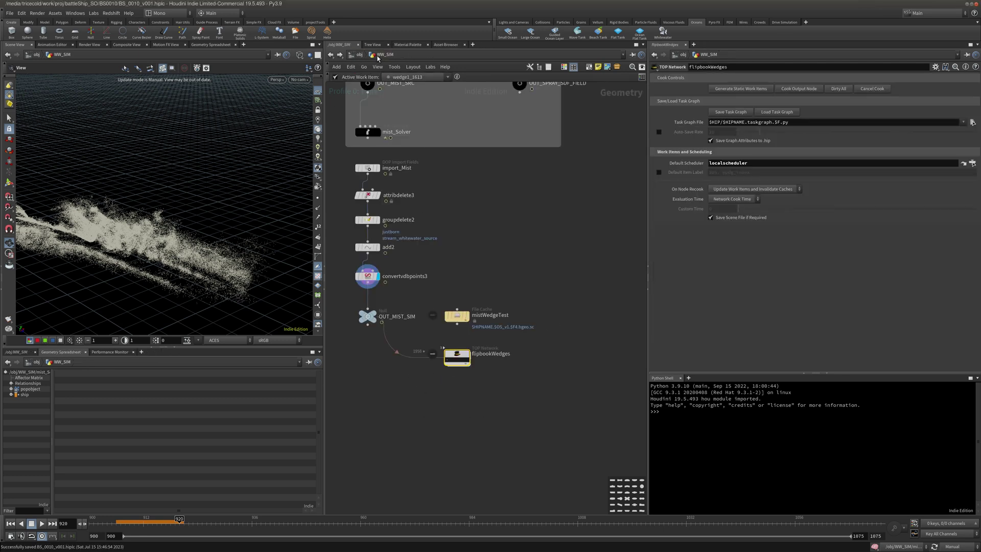
pyautogui.doubleClick(456, 357)
pyautogui.press('h')
pyautogui.click(441, 151)
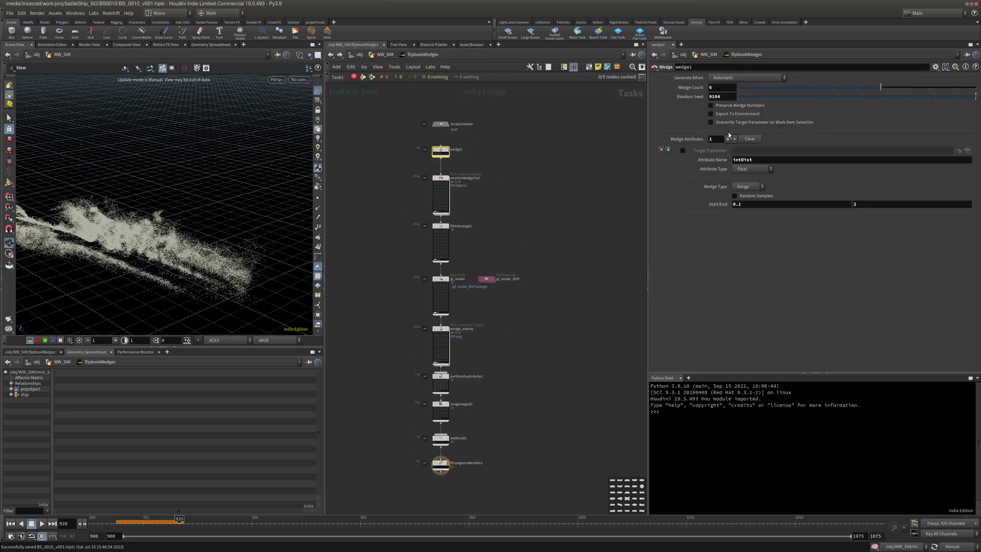
pyautogui.click(781, 160)
pyautogui.doubleClick(758, 161)
pyautogui.hotkey('ctrl', 'c')
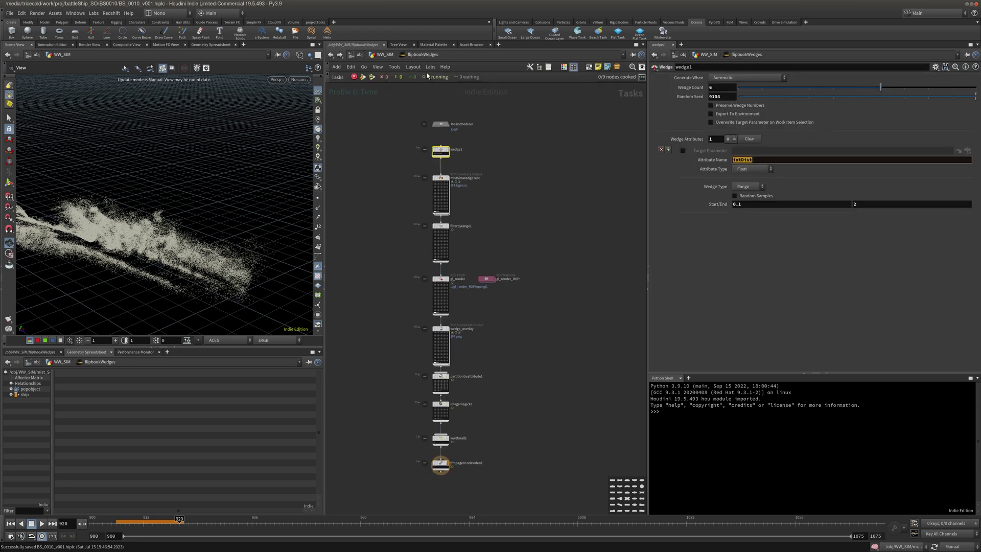
pyautogui.click(381, 55)
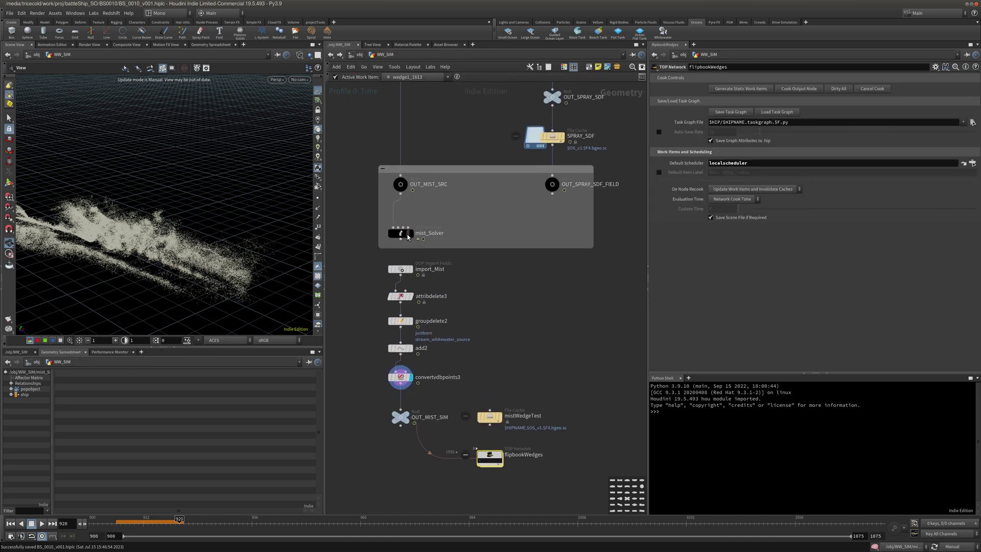
pyautogui.click(405, 236)
pyautogui.doubleClick(405, 235)
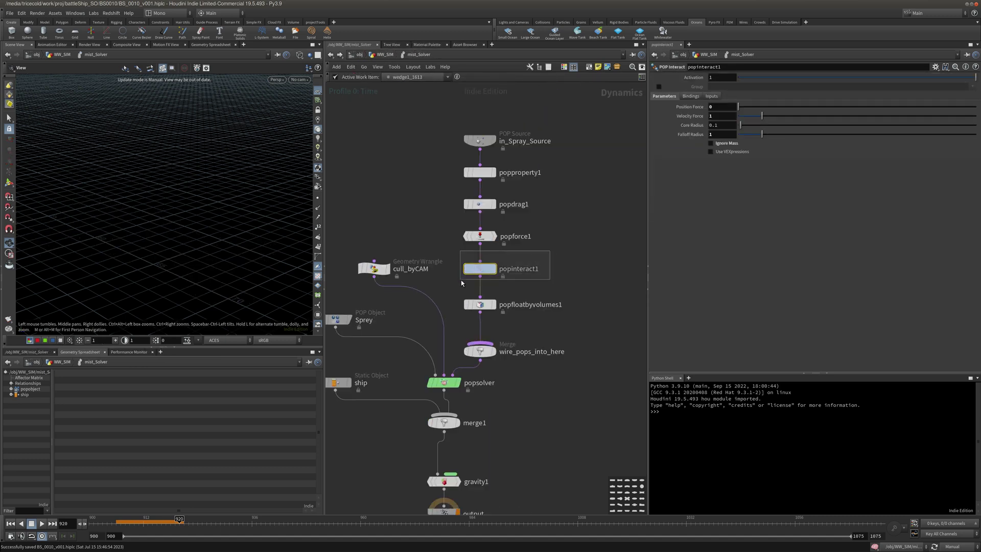
pyautogui.moveTo(720, 135); pyautogui.dragTo(670, 144)
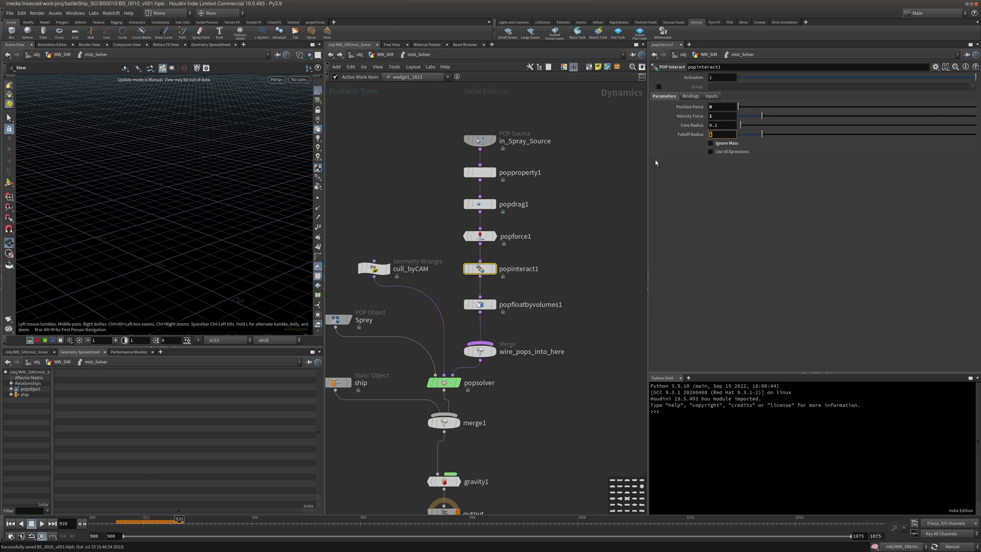
pyautogui.hotkey('ctrl', 'v')
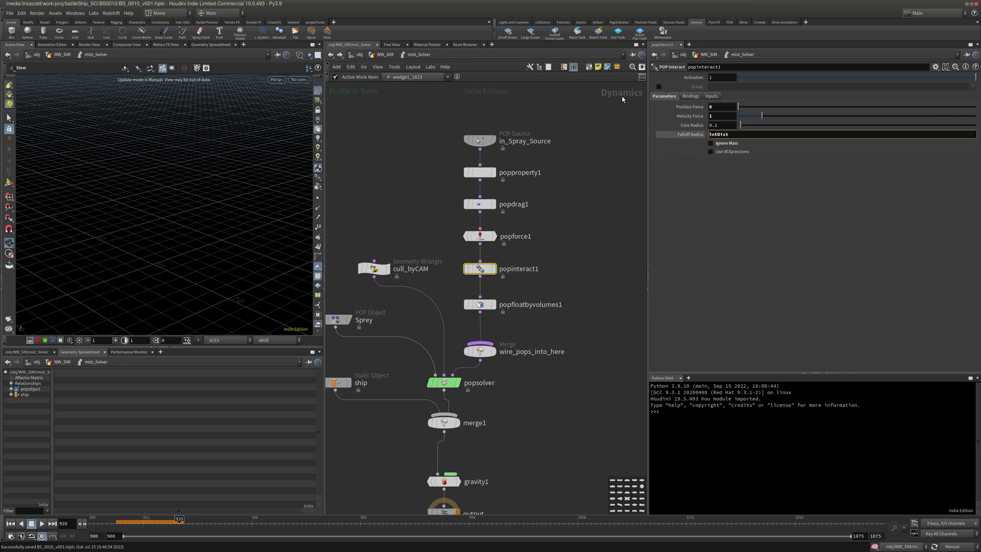
pyautogui.press('Home')
pyautogui.write('@')
pyautogui.press('Return')
pyautogui.click(584, 163)
# Move the cull_byCAM wrangle away from popinteract1 and align it above the Sprey node
pyautogui.moveTo(538, 217); pyautogui.dragTo(568, 123, button='middle')
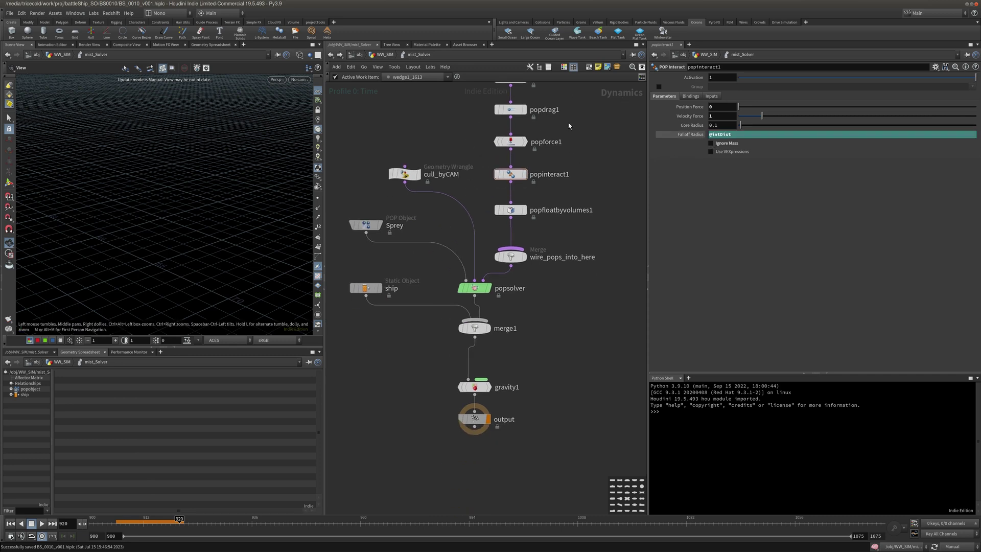
pyautogui.moveTo(404, 176); pyautogui.dragTo(417, 213, button='middle')
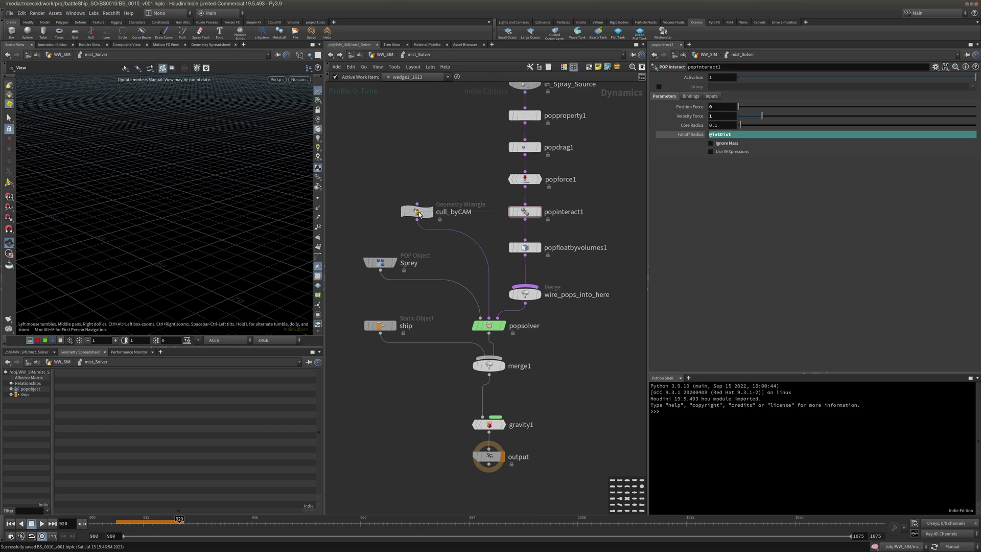
pyautogui.moveTo(430, 214); pyautogui.dragTo(389, 203)
pyautogui.moveTo(637, 153); pyautogui.dragTo(586, 206, button='middle')
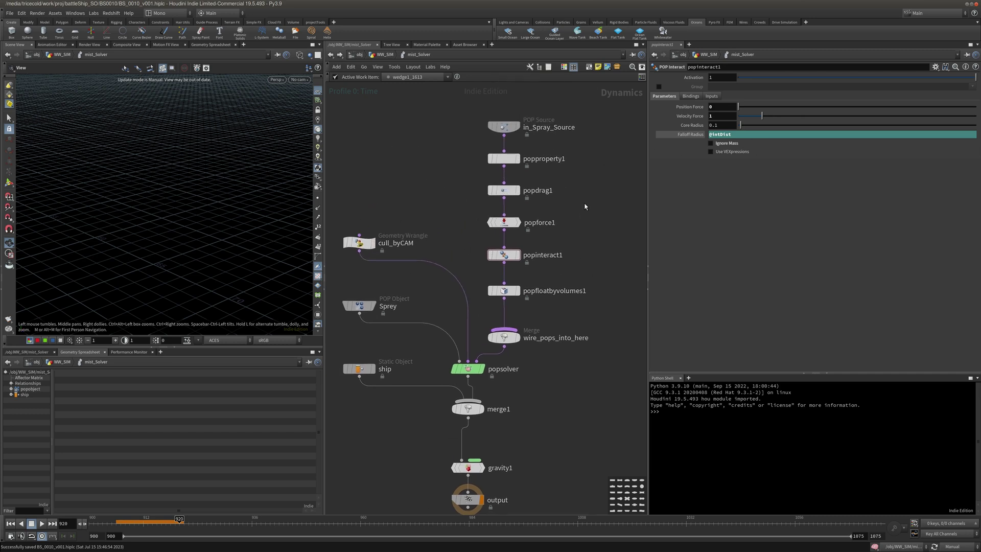
# Return from mist_Solver to the flipbookWedges TOP network inside WW_SIM and save the scene file
pyautogui.click(527, 121)
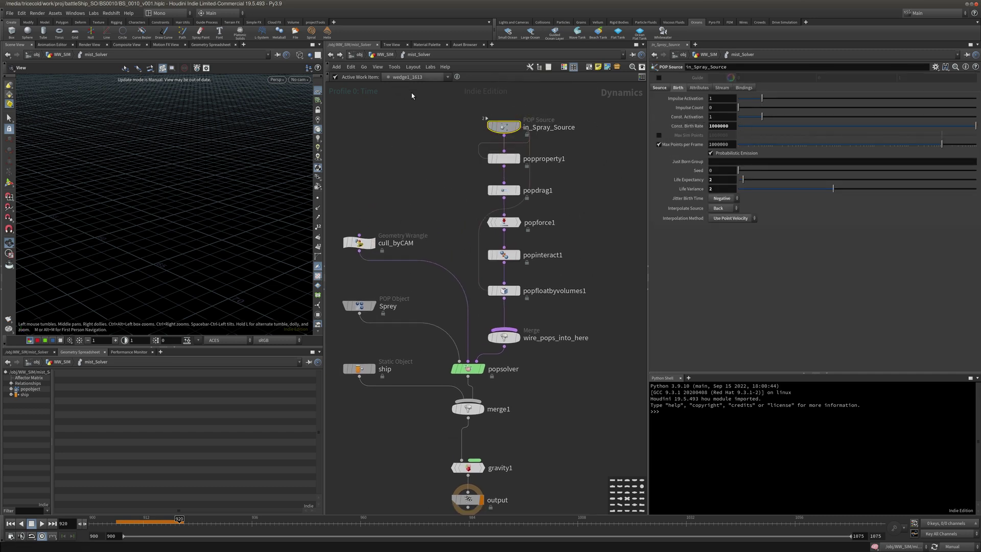
pyautogui.click(384, 54)
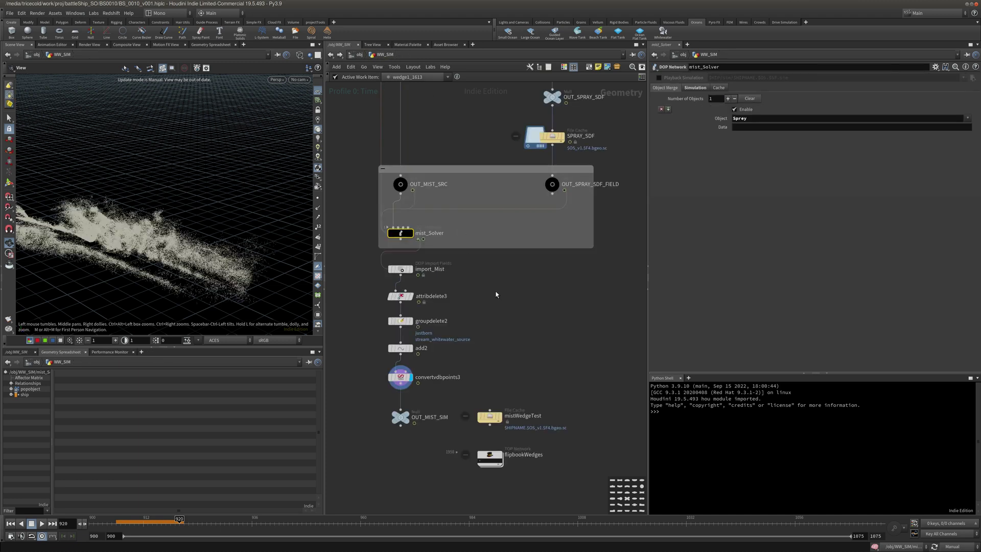
pyautogui.moveTo(546, 309); pyautogui.dragTo(550, 217, button='middle')
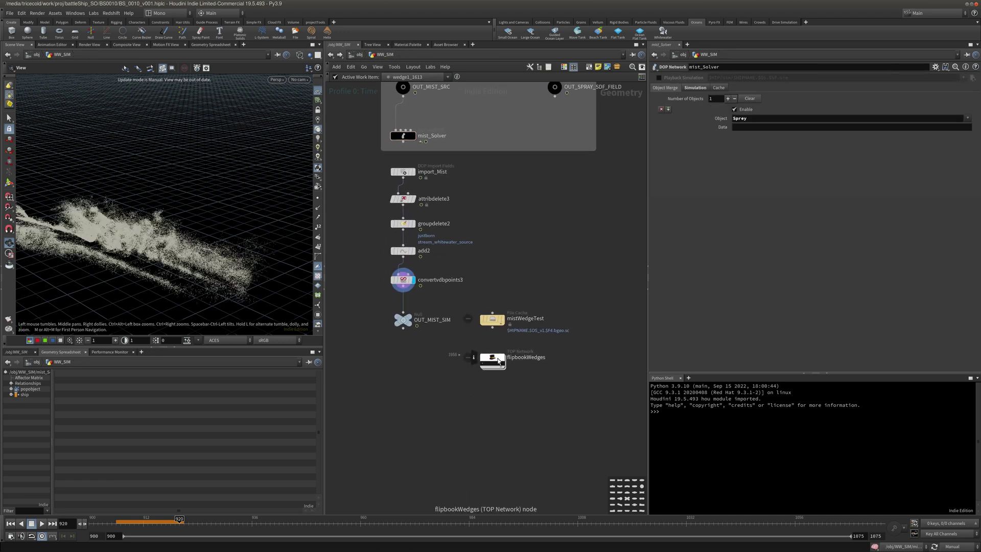
pyautogui.doubleClick(495, 359)
pyautogui.moveTo(489, 283); pyautogui.dragTo(482, 341, button='middle')
pyautogui.moveTo(468, 386); pyautogui.dragTo(477, 321, button='middle')
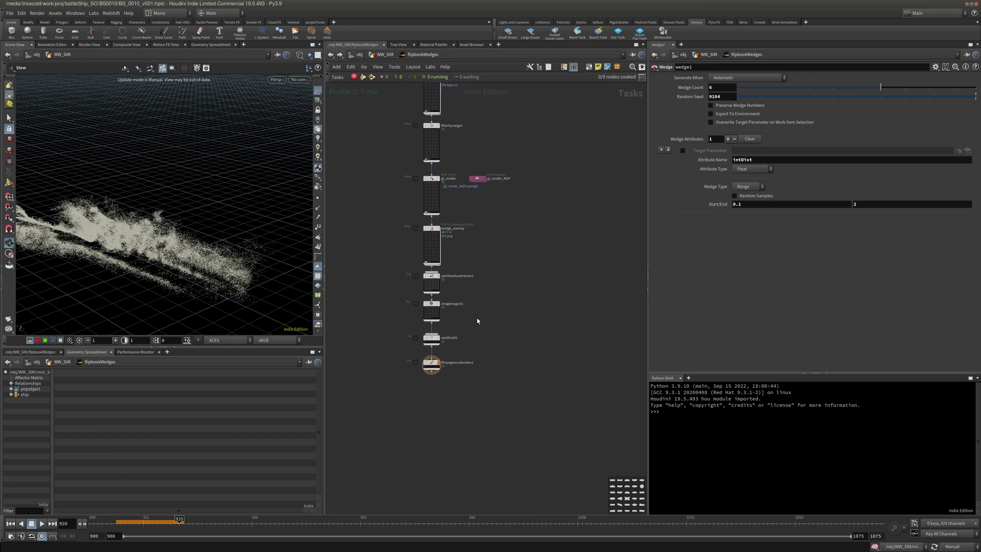
pyautogui.hotkey('ctrl', 's')
pyautogui.rightClick(432, 364)
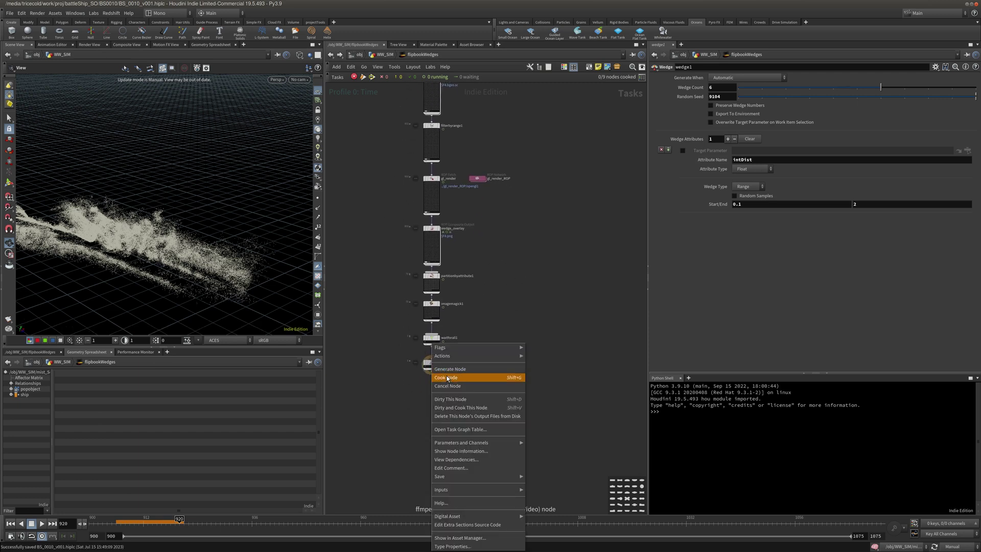
pyautogui.click(587, 287)
# Examine the schedulers available for mistSimWedgeTest's TOP Scheduler Override
pyautogui.moveTo(535, 243); pyautogui.dragTo(534, 322, button='middle')
pyautogui.click(432, 174)
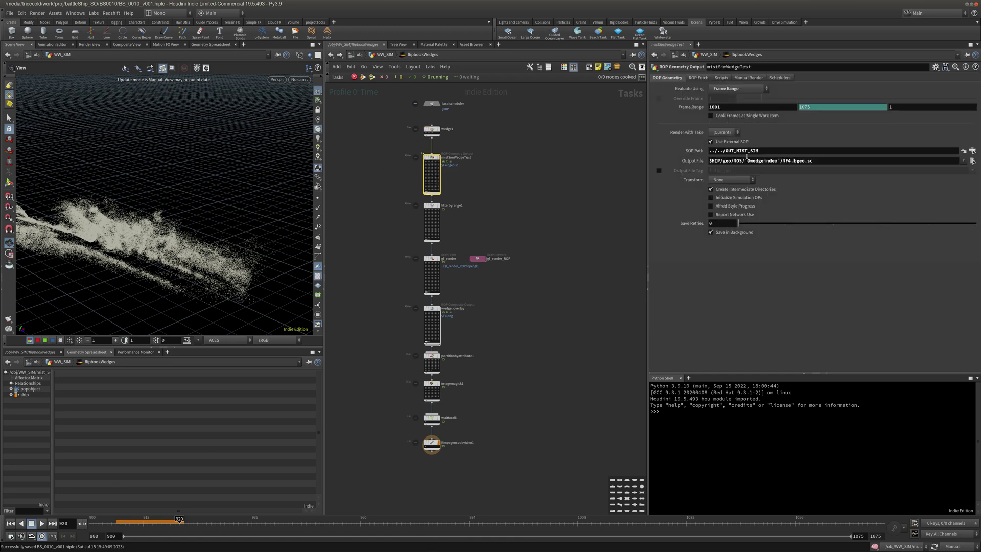
pyautogui.click(780, 77)
pyautogui.scroll(3, 465, 110)
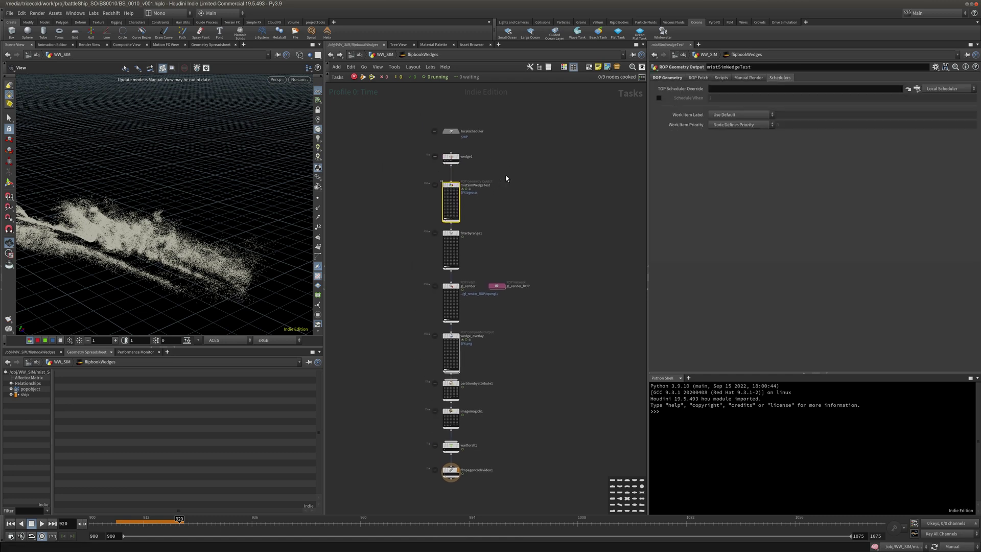
pyautogui.moveTo(464, 180); pyautogui.dragTo(411, 185)
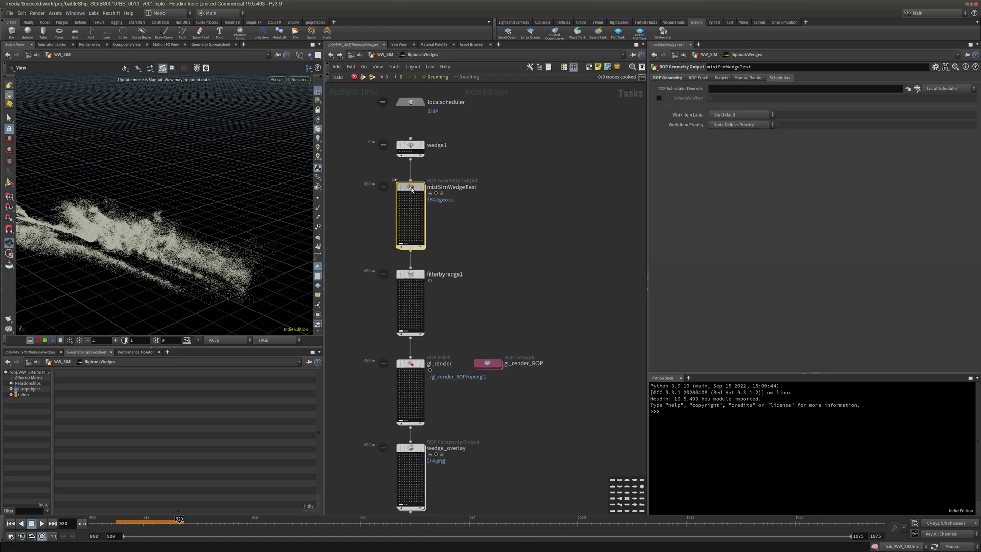
pyautogui.click(917, 89)
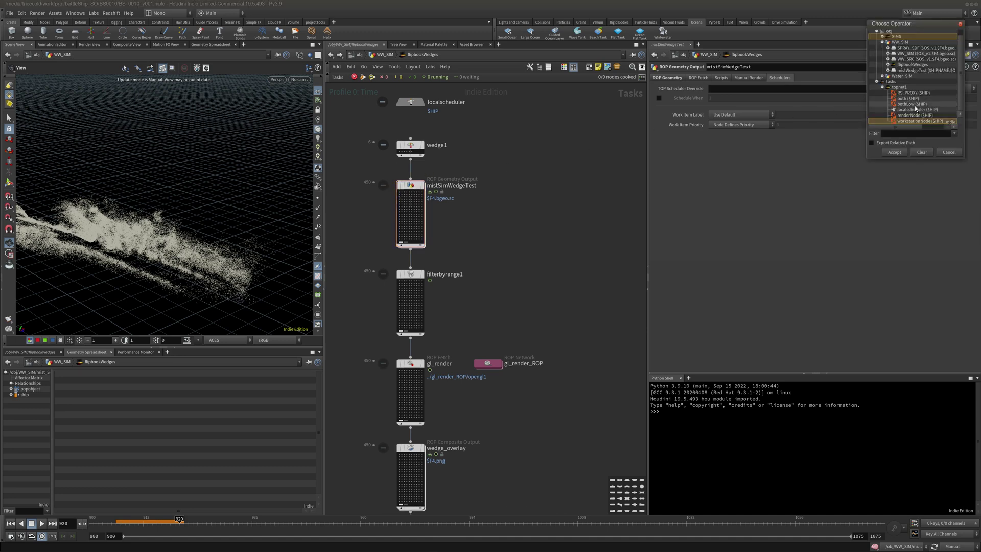
pyautogui.press('Escape')
# Set gl_render's TOP Scheduler Override to workstationNode in /tasks/topnet1
pyautogui.moveTo(416, 296); pyautogui.dragTo(433, 261, button='middle')
pyautogui.click(433, 260)
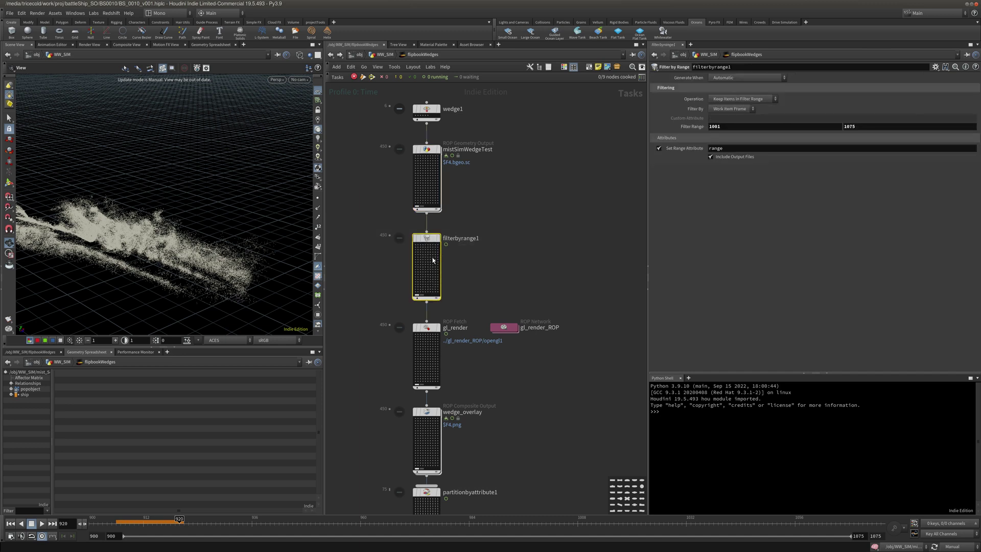
pyautogui.moveTo(502, 230); pyautogui.dragTo(497, 172, button='middle')
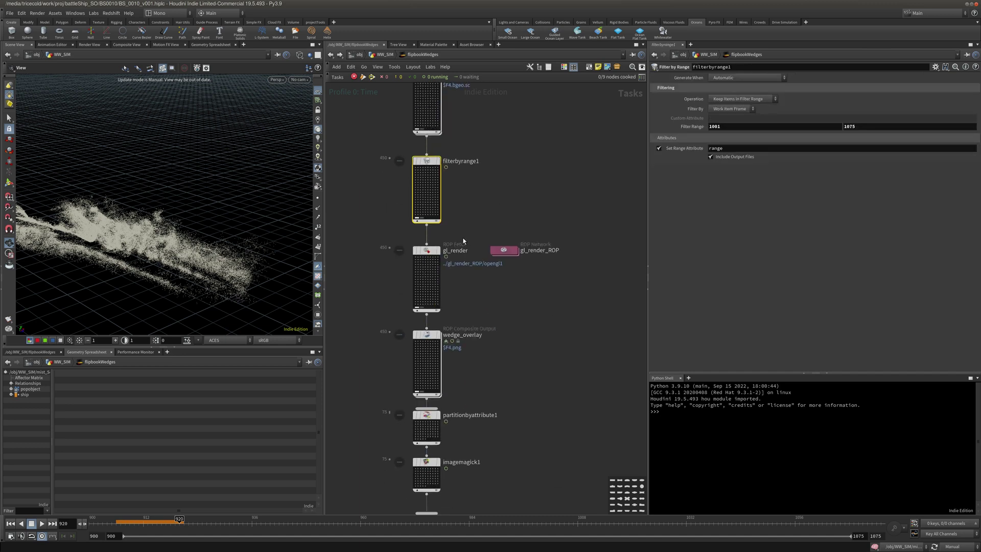
pyautogui.click(455, 250)
pyautogui.moveTo(498, 310); pyautogui.dragTo(508, 247, button='middle')
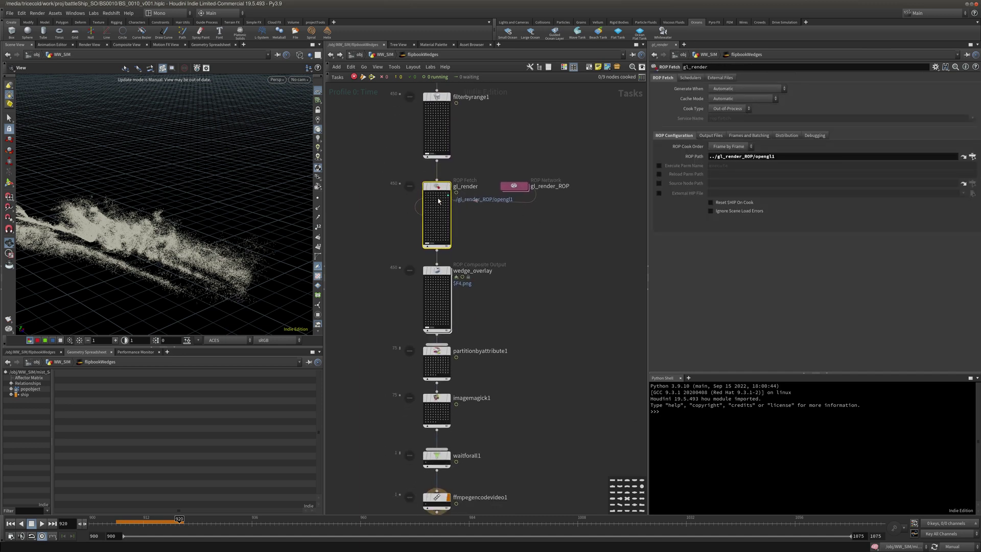
pyautogui.click(694, 80)
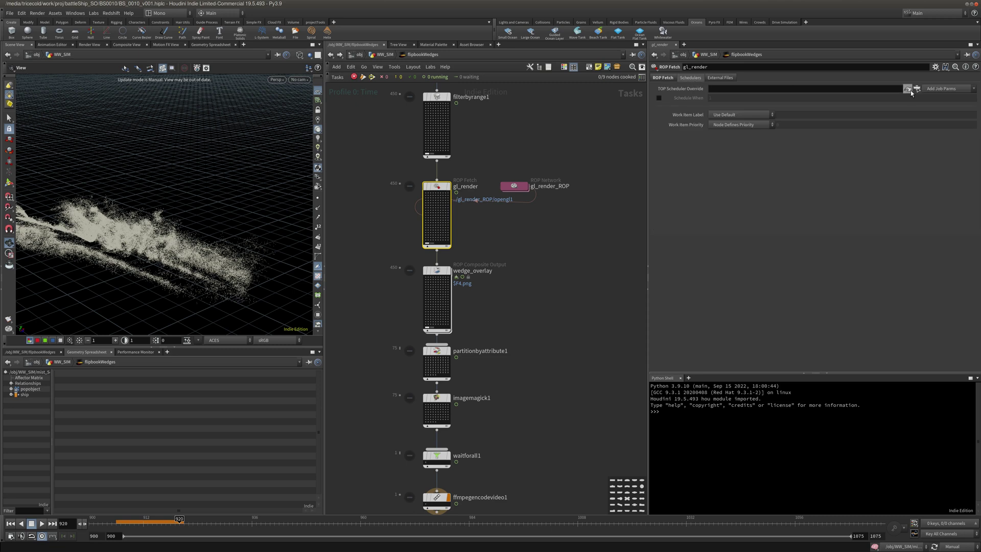
pyautogui.click(917, 89)
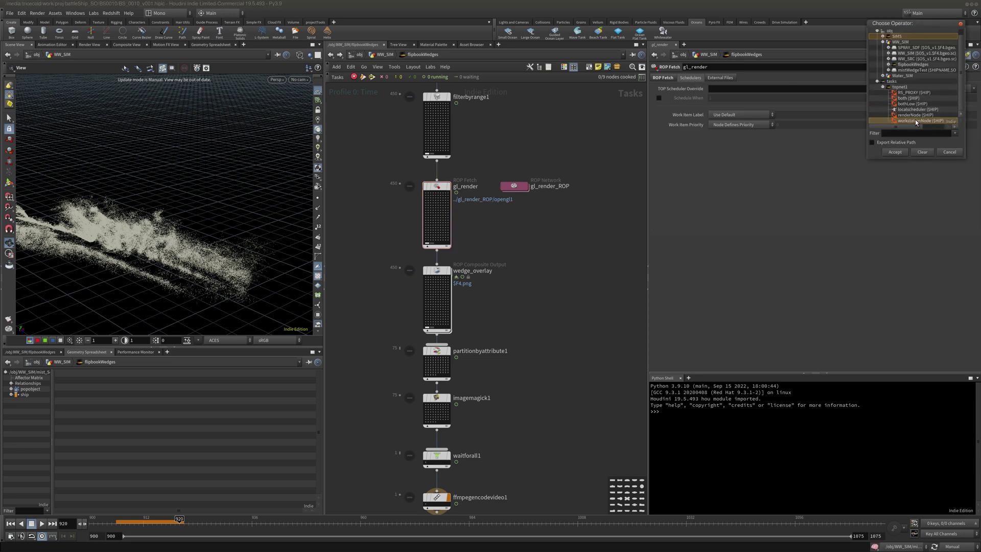
pyautogui.doubleClick(917, 121)
# Clear wedge_overlay's TOP Scheduler Override and reassign it to workstationNode in /tasks/topnet1
pyautogui.moveTo(550, 178); pyautogui.dragTo(569, 141, button='middle')
pyautogui.click(457, 261)
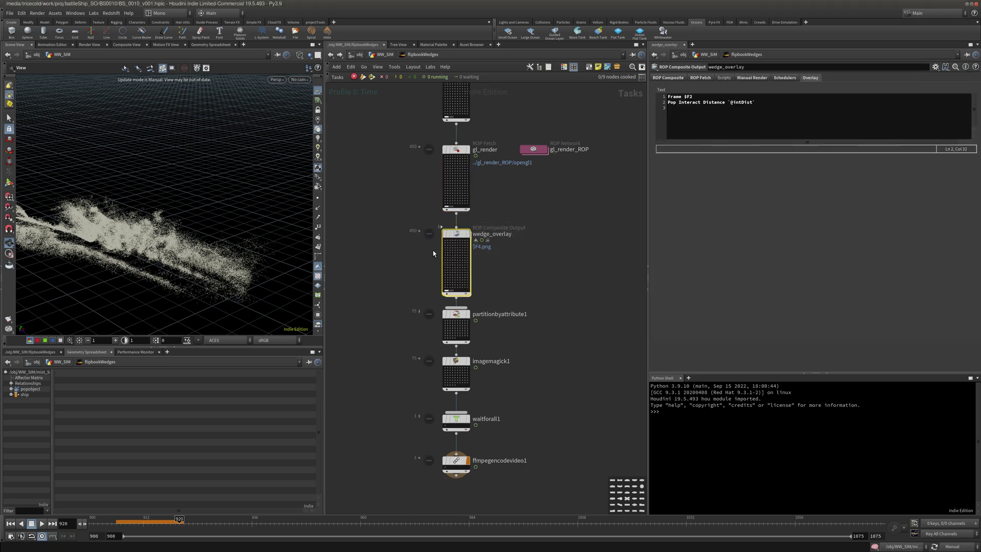
pyautogui.click(785, 78)
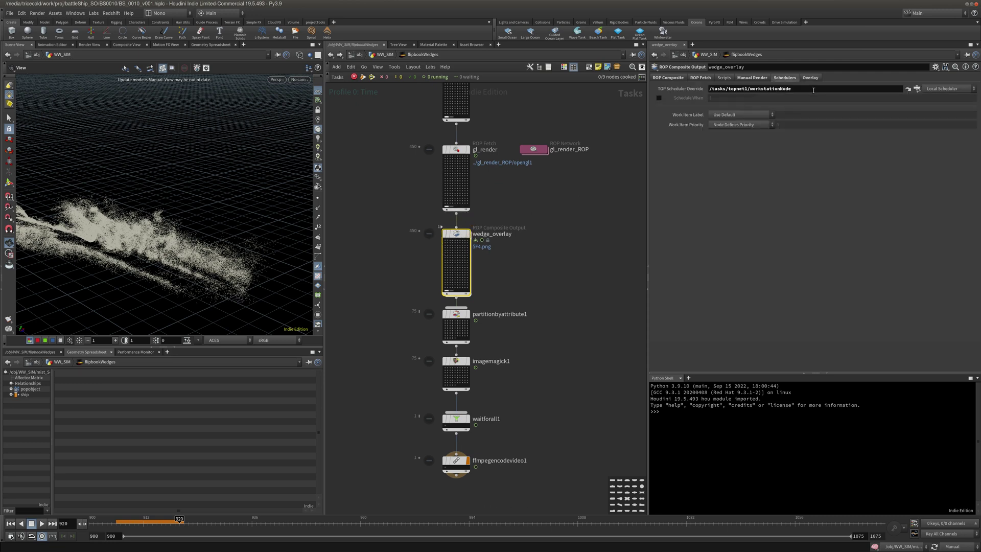
pyautogui.click(767, 88)
pyautogui.click(590, 199)
pyautogui.moveTo(458, 236); pyautogui.dragTo(458, 232)
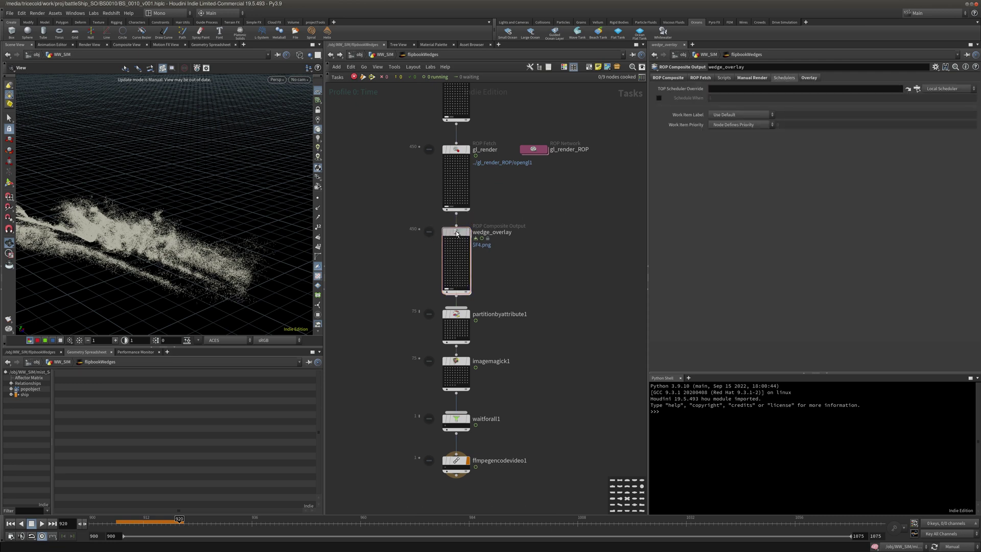
pyautogui.click(917, 90)
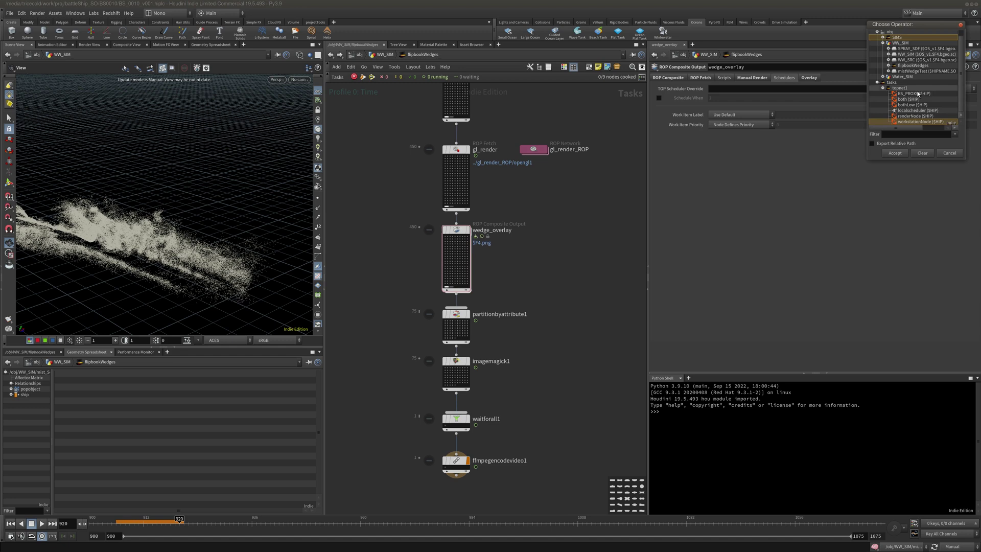
pyautogui.doubleClick(921, 124)
# Assign workstationNode from topnet1 as imagemagick1's TOP Scheduler Override
pyautogui.moveTo(510, 285); pyautogui.dragTo(512, 212, button='middle')
pyautogui.moveTo(542, 227); pyautogui.dragTo(434, 253)
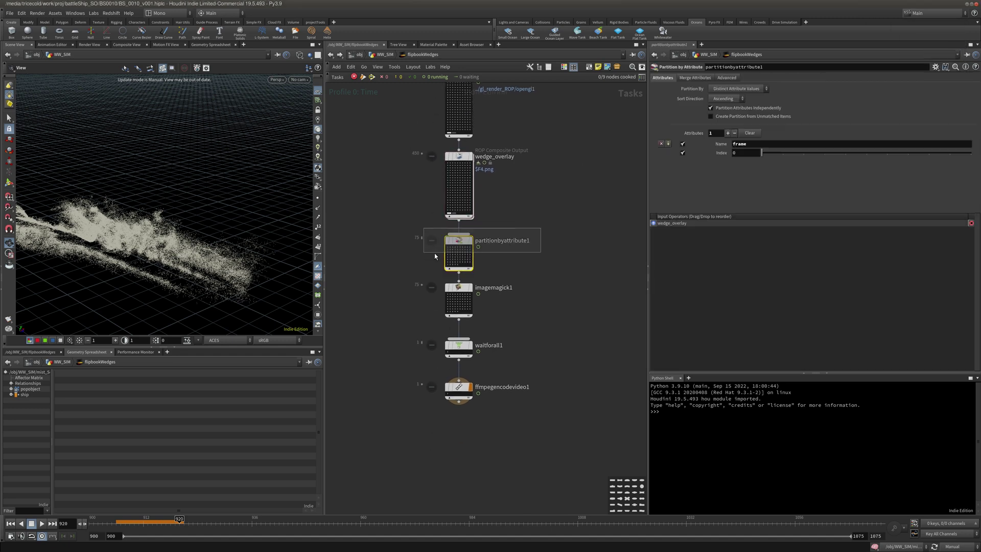
pyautogui.press('Down')
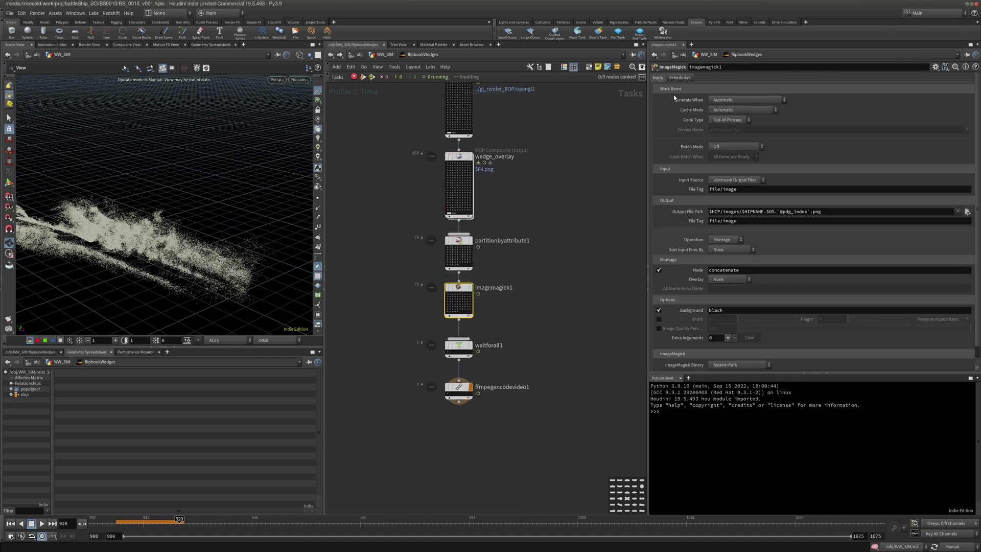
pyautogui.click(680, 78)
pyautogui.click(911, 89)
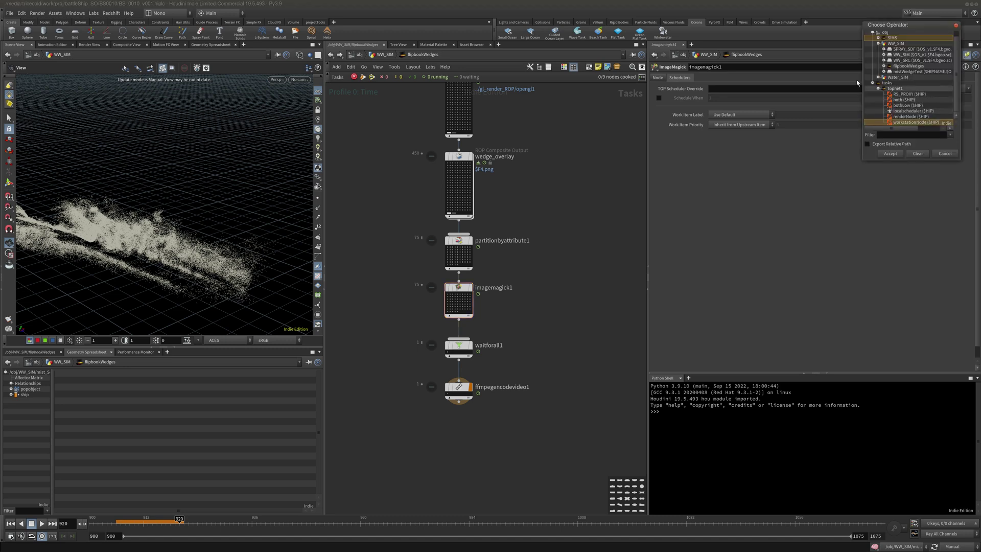
pyautogui.doubleClick(920, 123)
# Set ffmpegencodevideo1's TOP Scheduler Override to /tasks/topnet1/workstationNode
pyautogui.moveTo(550, 274); pyautogui.dragTo(567, 199, button='middle')
pyautogui.click(476, 313)
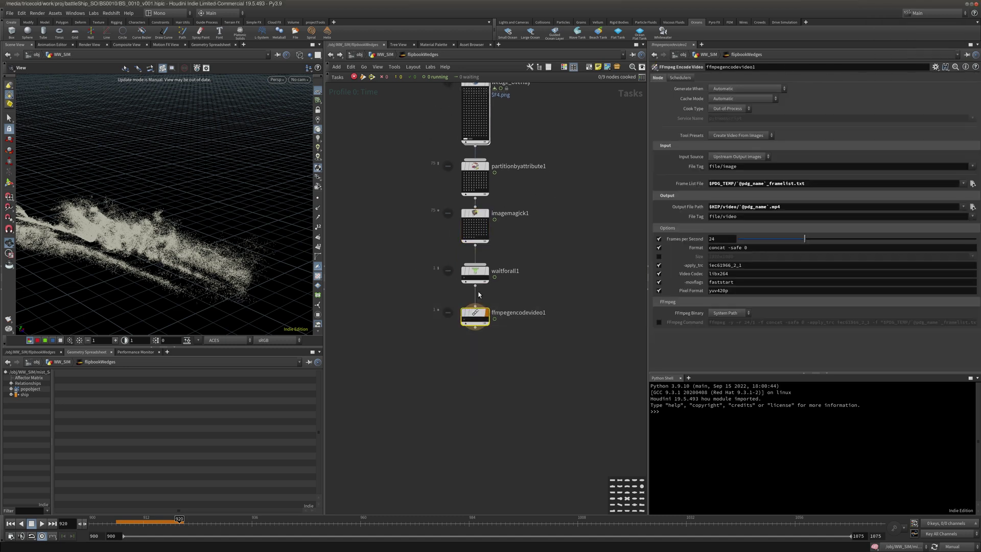
pyautogui.click(689, 78)
pyautogui.click(912, 88)
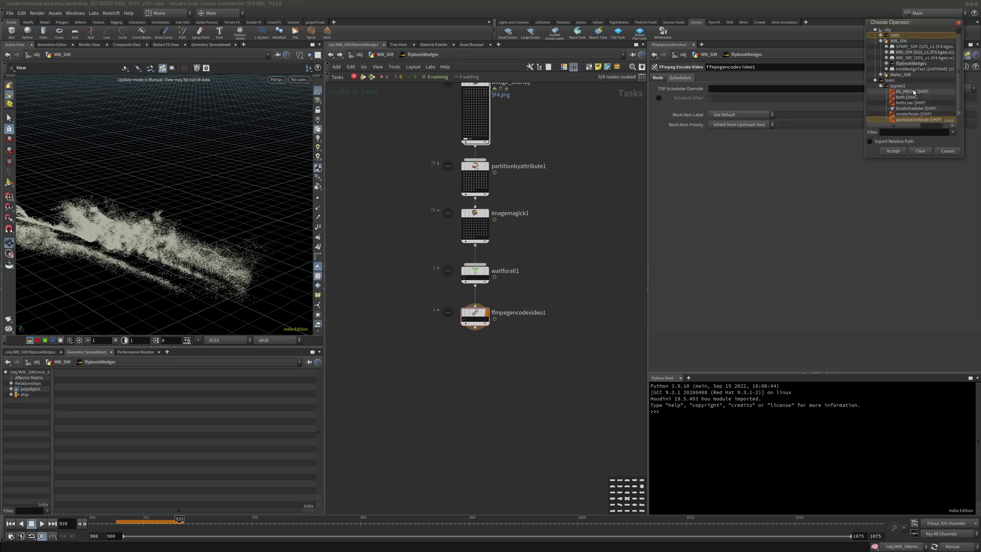
pyautogui.doubleClick(914, 122)
# Cook ffmpegencodevideo1 so the whole wedge, render, montage and encode chain runs
pyautogui.click(475, 272)
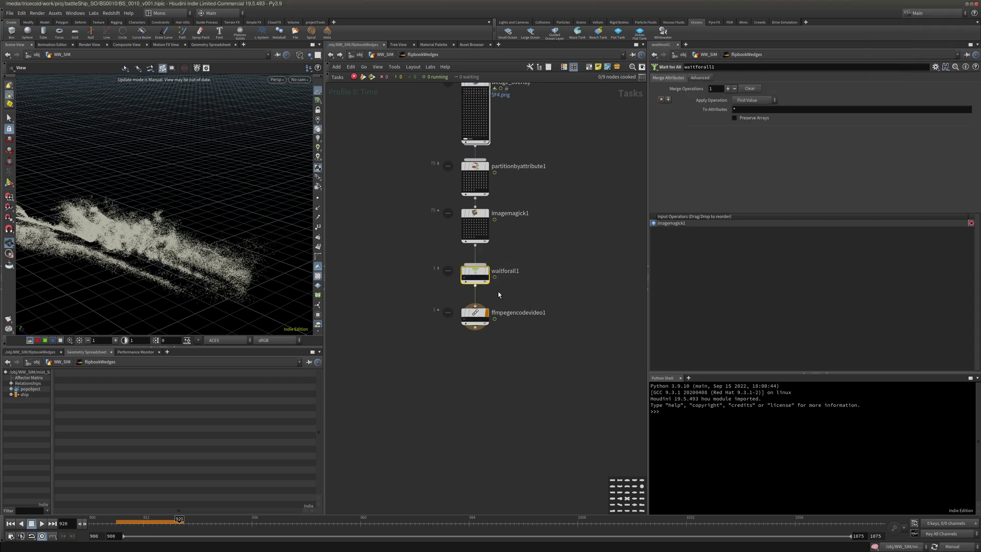
pyautogui.click(475, 314)
pyautogui.rightClick(476, 315)
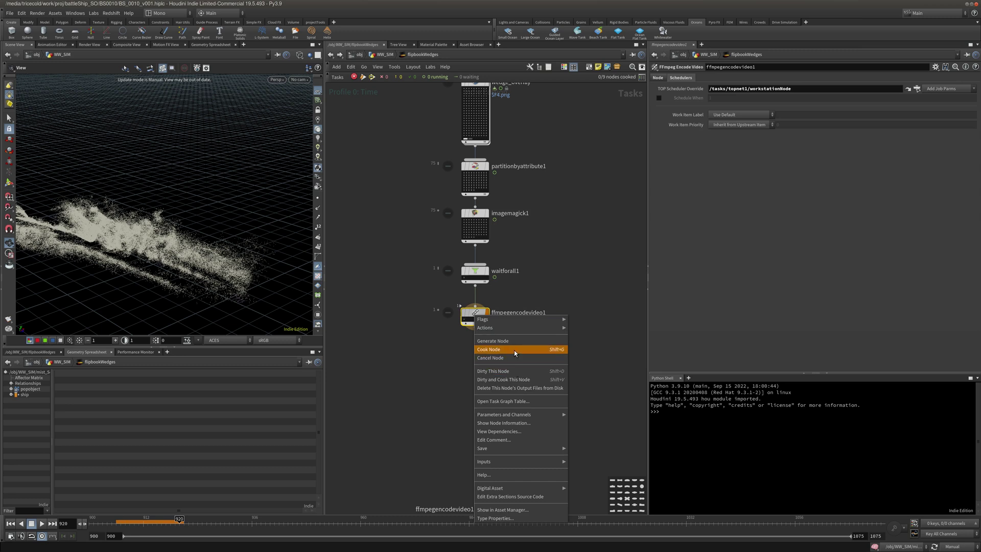
pyautogui.click(515, 350)
pyautogui.scroll(-6, 545, 296)
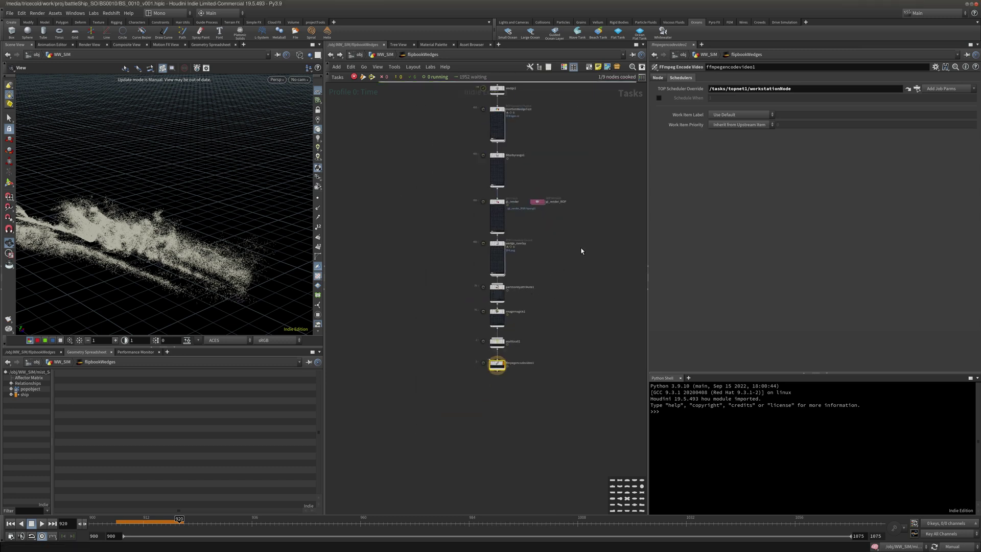
pyautogui.moveTo(579, 250); pyautogui.dragTo(565, 318, button='middle')
pyautogui.scroll(-2, 537, 300)
pyautogui.scroll(3, 547, 302)
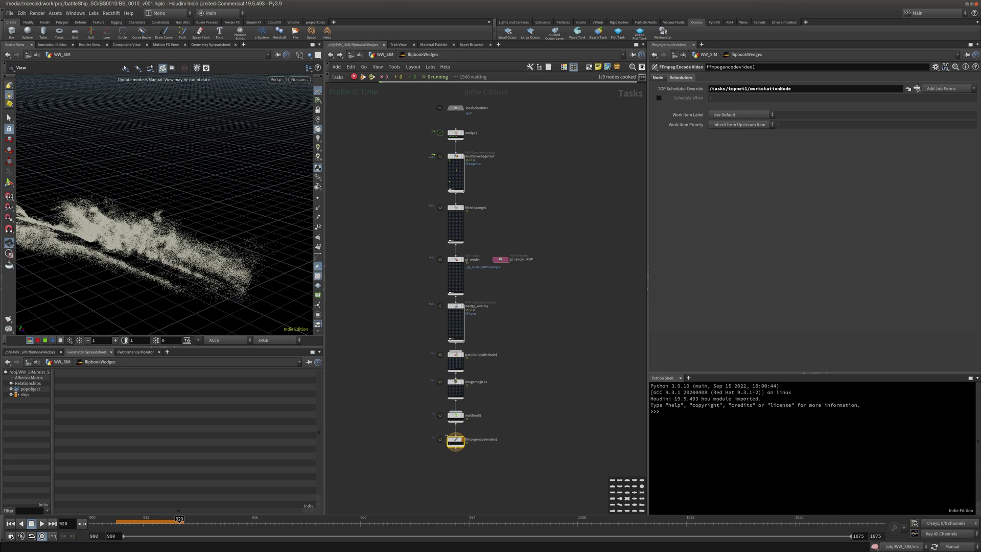
# Go up to WW_SIM and reopen the flipbookWedges network
pyautogui.press('u')
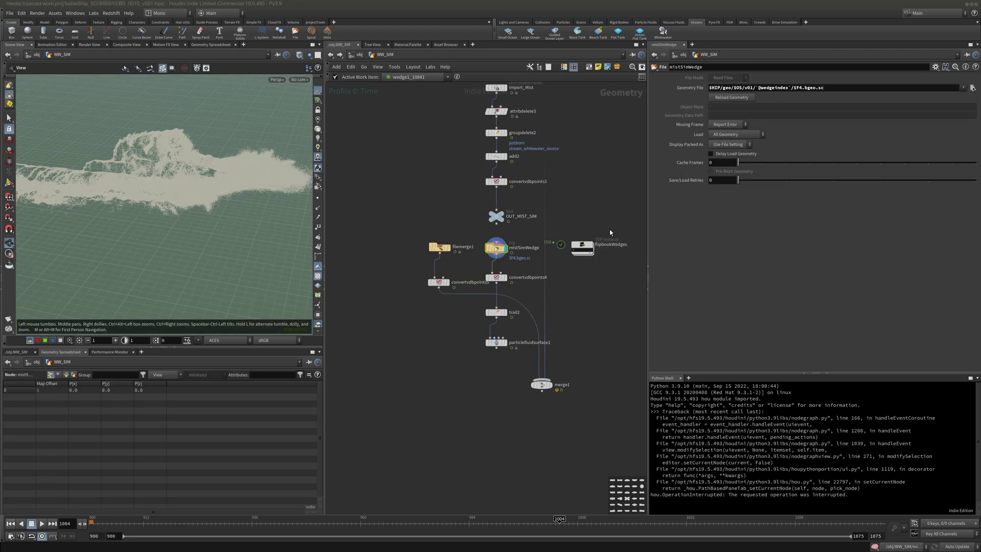
pyautogui.click(582, 248)
pyautogui.moveTo(582, 247); pyautogui.dragTo(576, 244, button='middle')
pyautogui.doubleClick(576, 244)
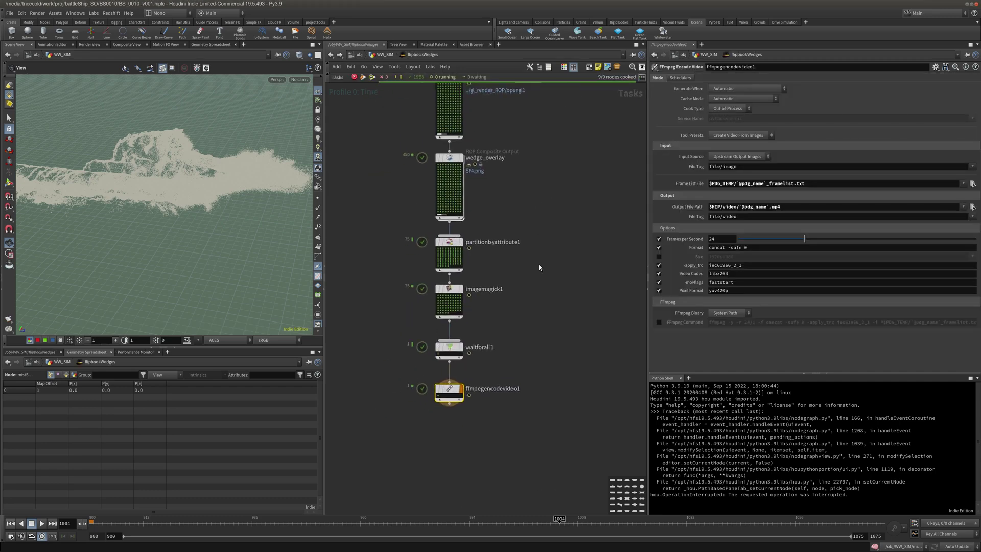
# Review the settings of imagemagick1 and ffmpegencodevideo1, including imagemagick1's scheduler override
pyautogui.moveTo(550, 281); pyautogui.dragTo(421, 320)
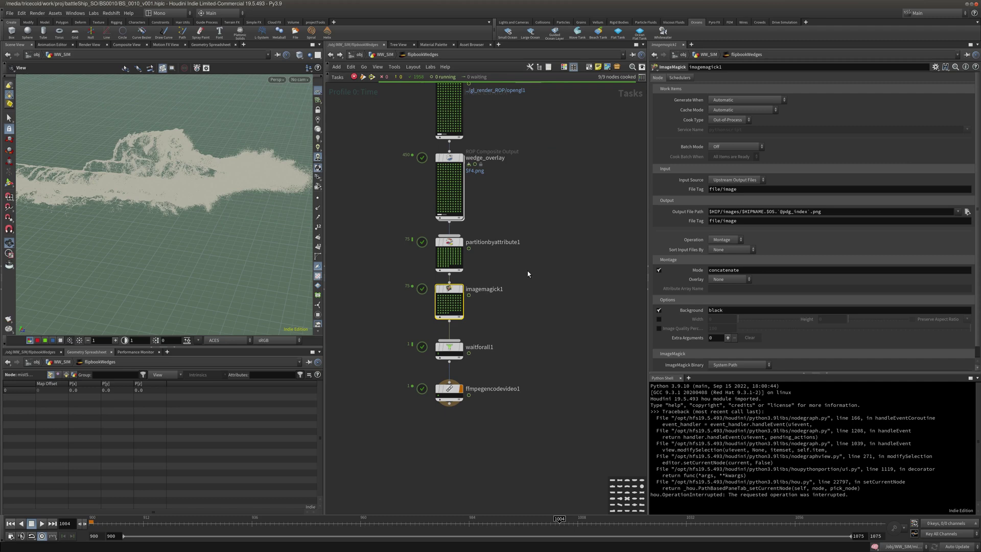
pyautogui.moveTo(511, 381); pyautogui.dragTo(433, 403)
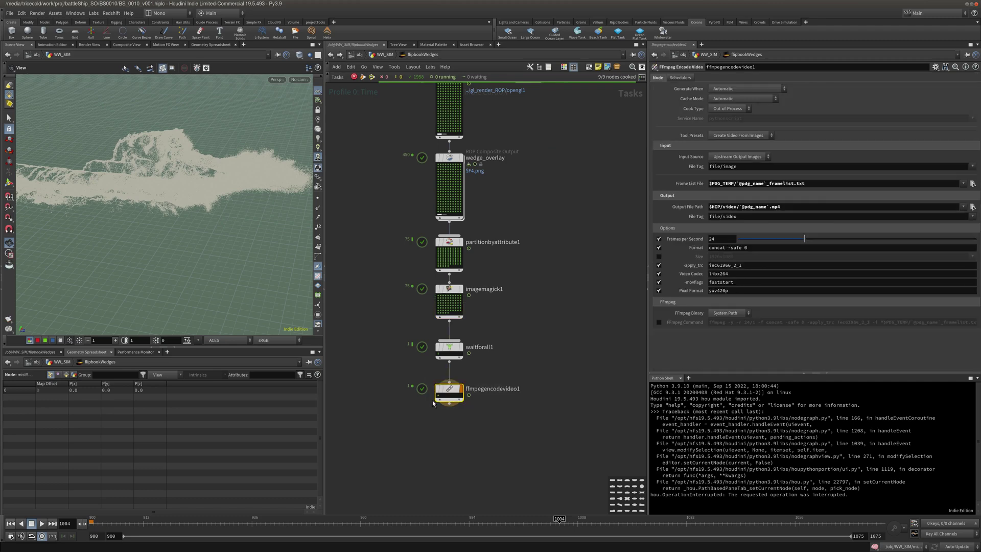
pyautogui.moveTo(494, 309); pyautogui.dragTo(445, 318)
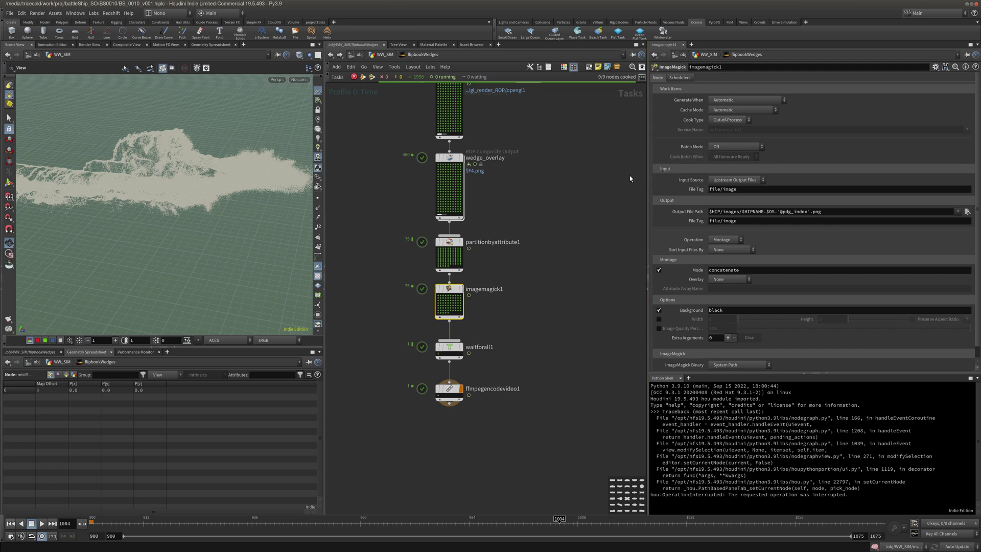
pyautogui.moveTo(600, 166); pyautogui.dragTo(565, 226, button='middle')
pyautogui.scroll(-1, 598, 185)
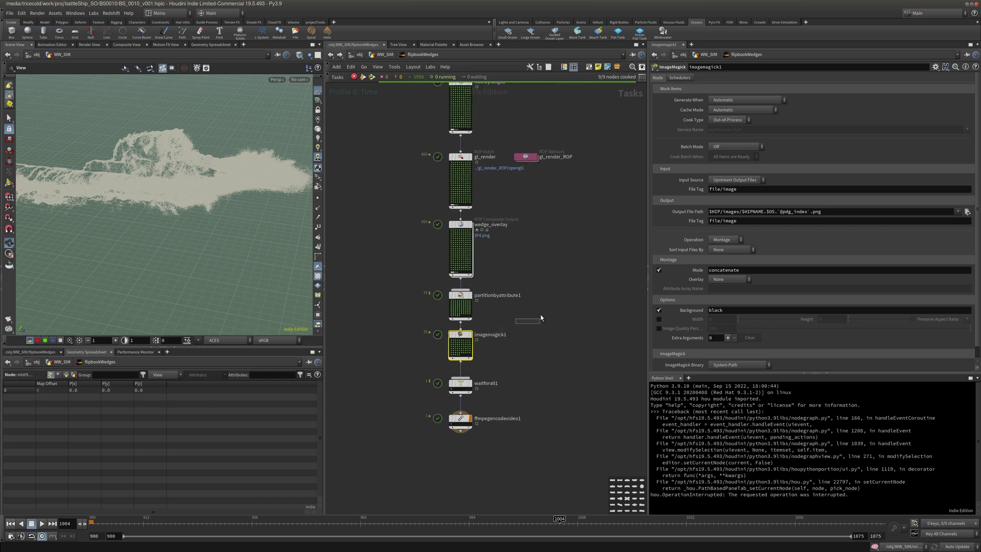
pyautogui.click(516, 324)
pyautogui.click(673, 78)
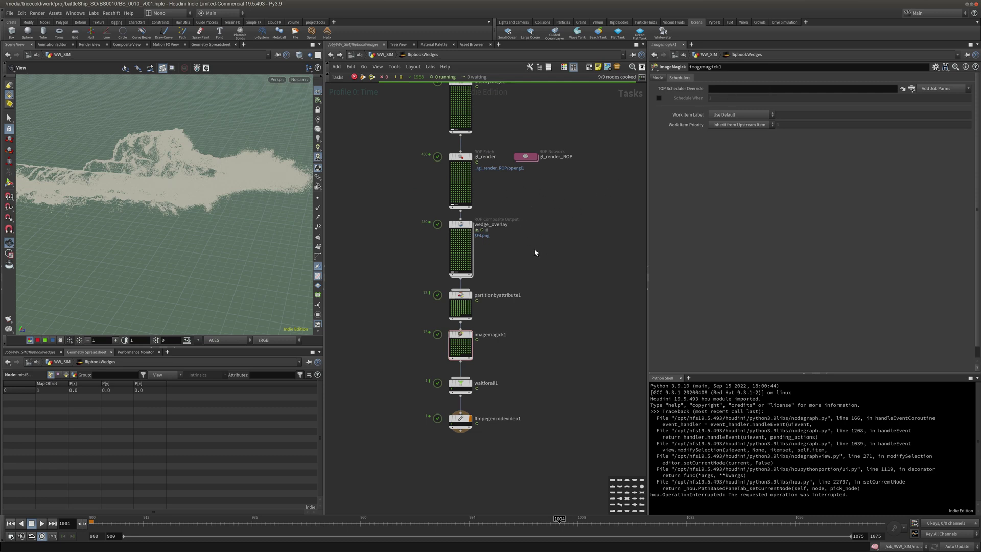
pyautogui.moveTo(528, 252); pyautogui.dragTo(550, 267, button='middle')
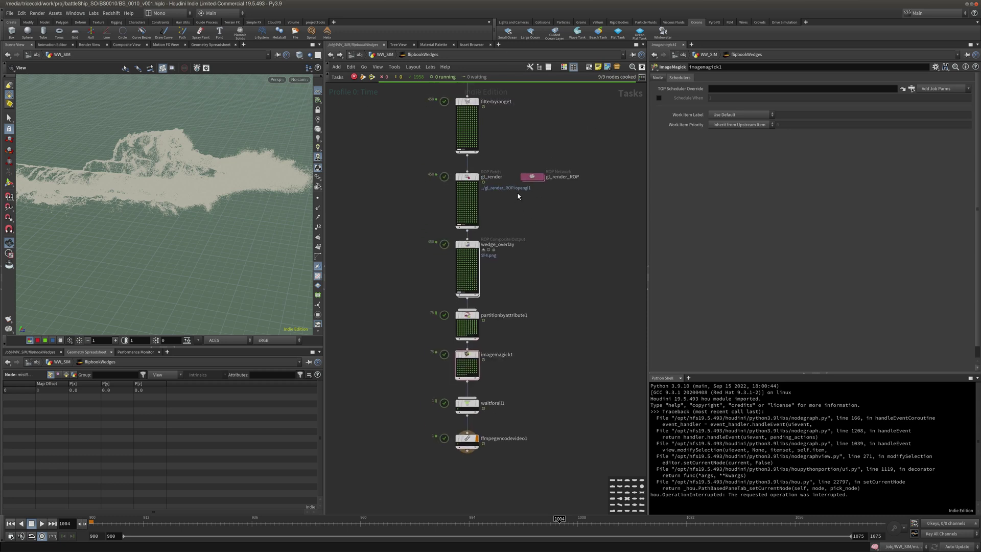
# Review the settings of gl_render and wedge1, and inspect the work item info of wedge1's first work item
pyautogui.moveTo(519, 195); pyautogui.dragTo(513, 232, button='middle')
pyautogui.moveTo(492, 199); pyautogui.dragTo(451, 225)
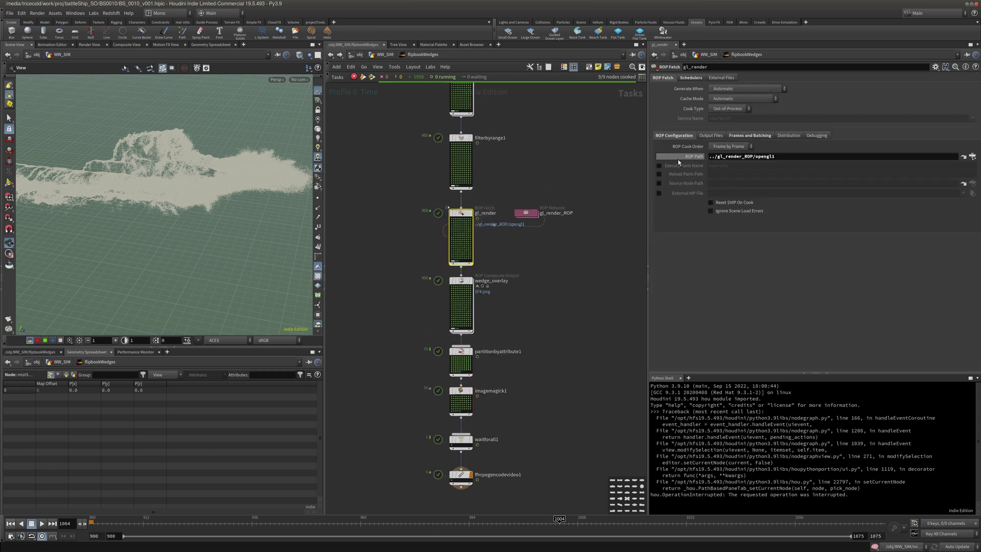
pyautogui.moveTo(519, 158); pyautogui.dragTo(517, 217, button='middle')
pyautogui.moveTo(421, 102); pyautogui.dragTo(436, 182, button='middle')
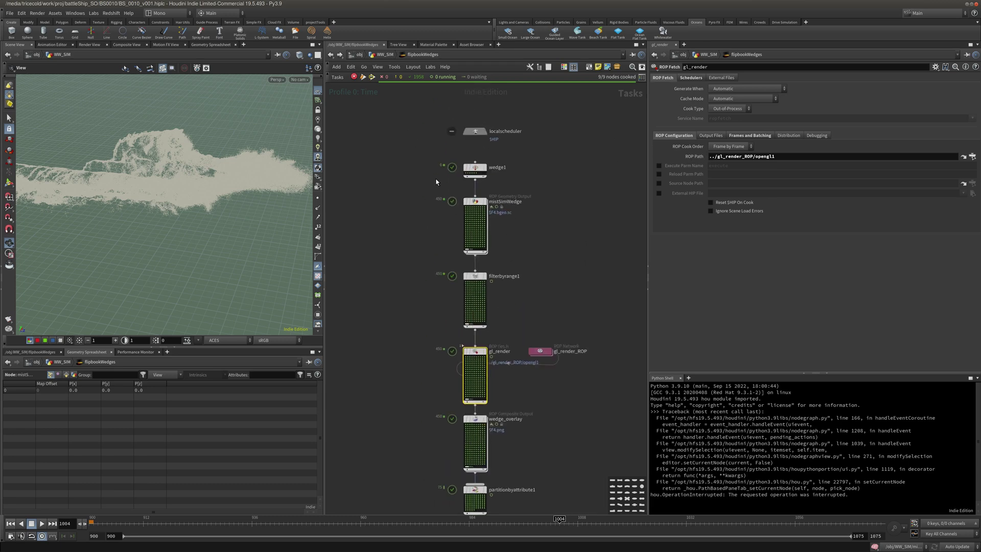
pyautogui.click(510, 167)
pyautogui.scroll(4, 427, 185)
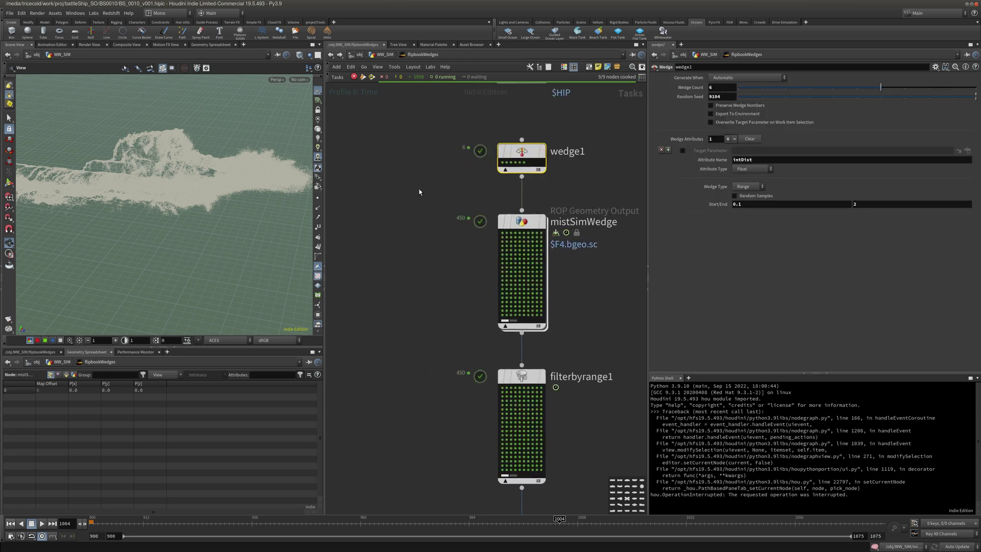
pyautogui.click(503, 163)
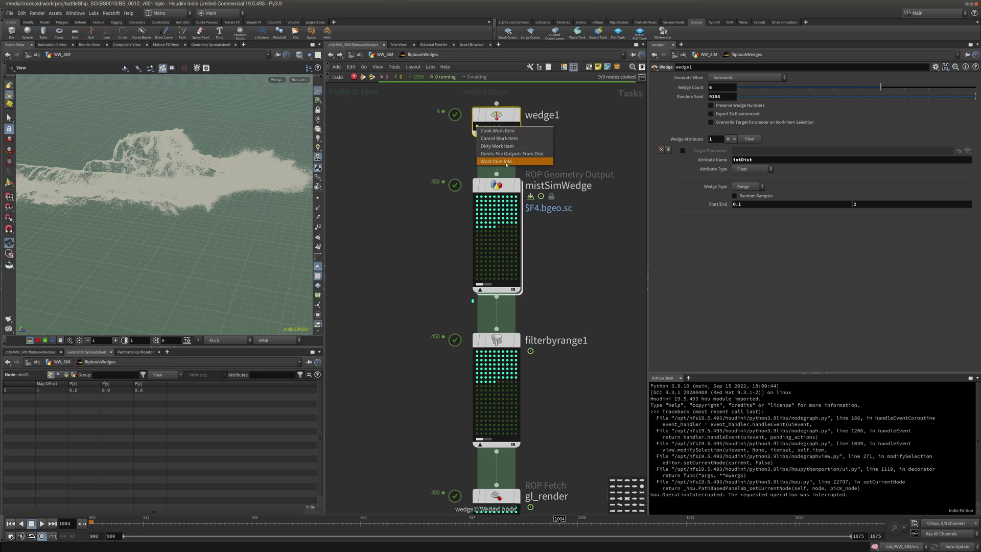
pyautogui.click(480, 163)
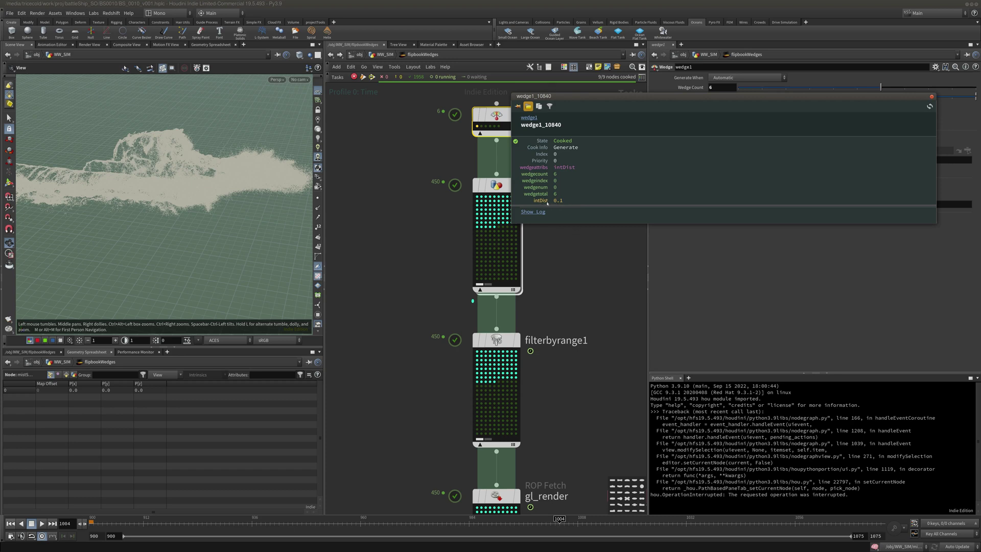
pyautogui.click(933, 97)
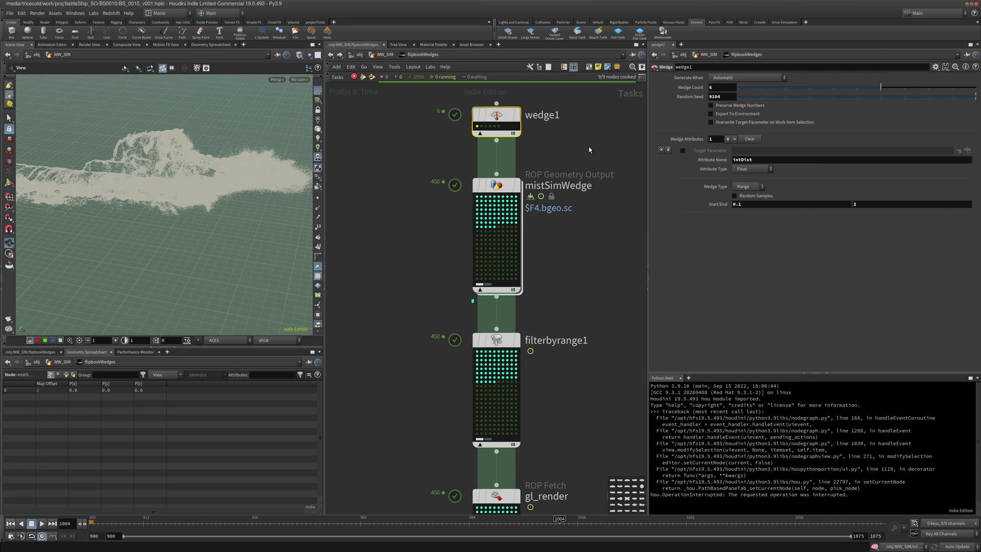
# Select different wedge1 work items in turn and compare their mist simulations from several angles in the viewport
pyautogui.moveTo(569, 202); pyautogui.dragTo(527, 187, button='middle')
pyautogui.click(551, 210)
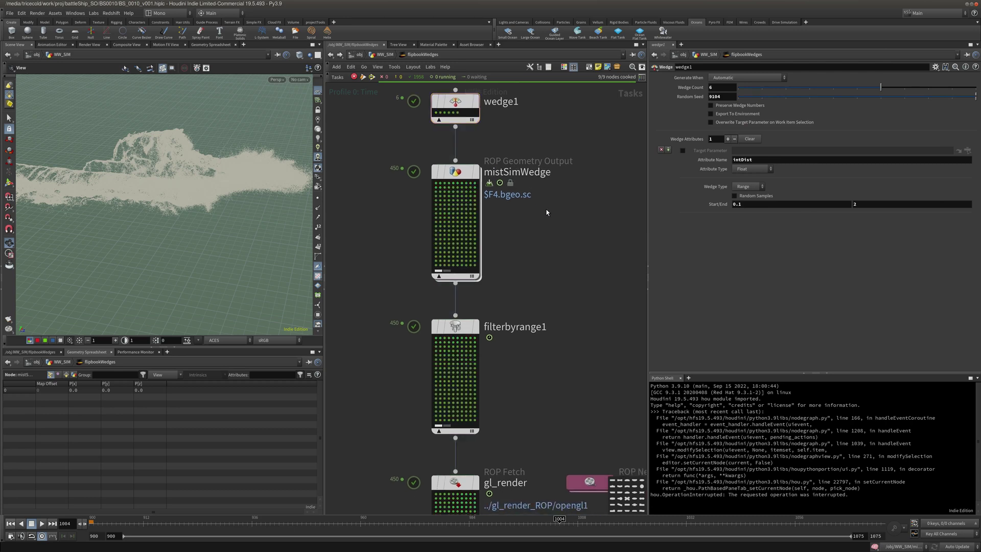
pyautogui.click(440, 113)
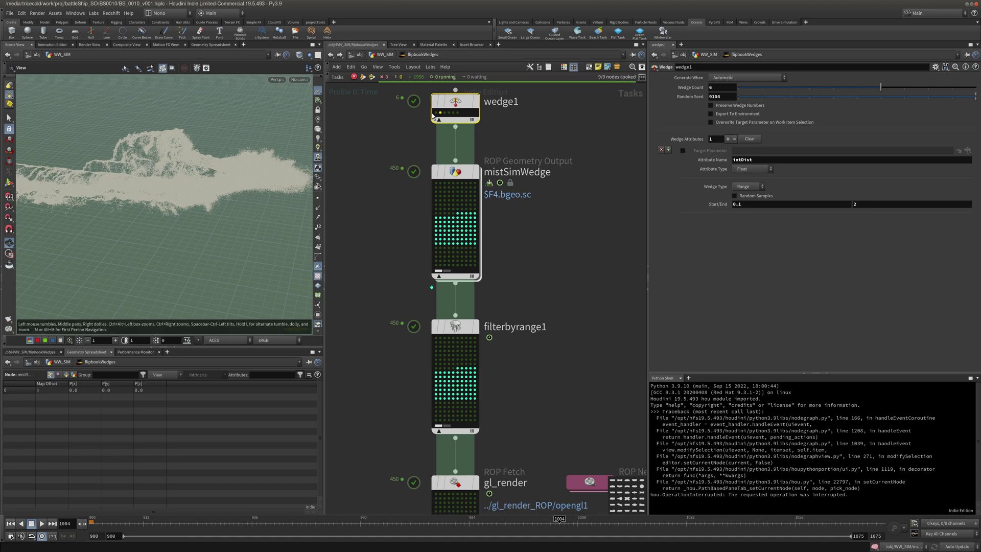
pyautogui.click(444, 113)
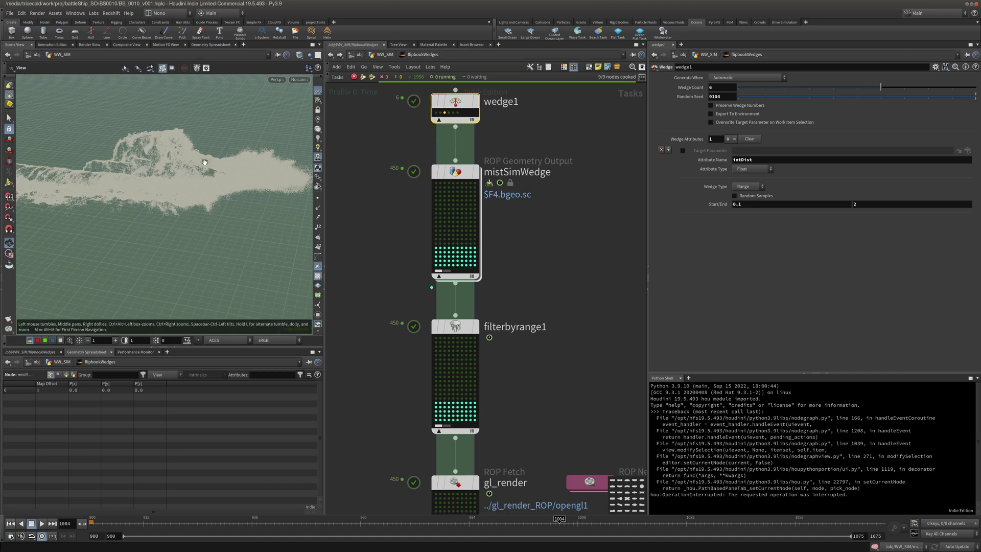
pyautogui.moveTo(163, 188); pyautogui.dragTo(256, 153, button='right')
pyautogui.moveTo(256, 153); pyautogui.dragTo(219, 147)
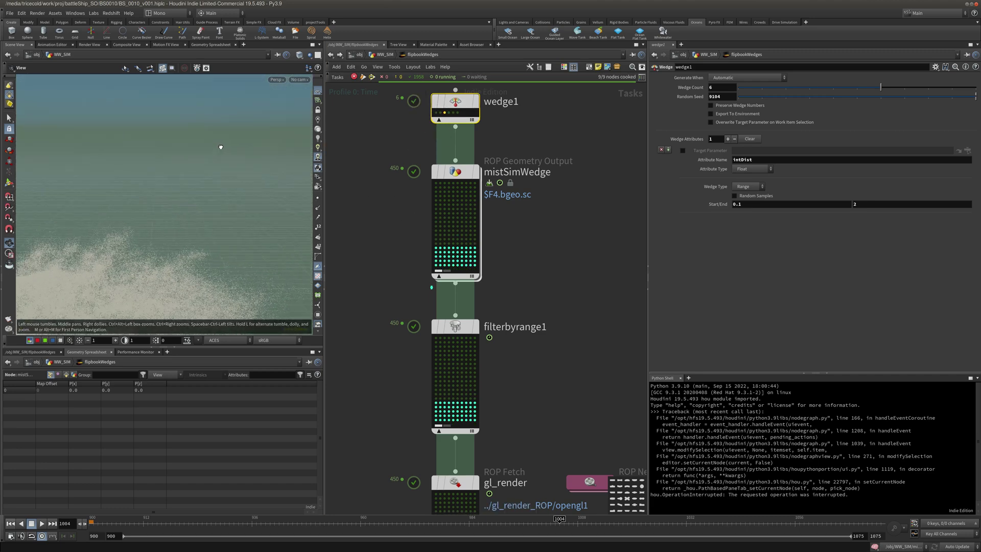
pyautogui.moveTo(219, 146); pyautogui.dragTo(307, 90, button='middle')
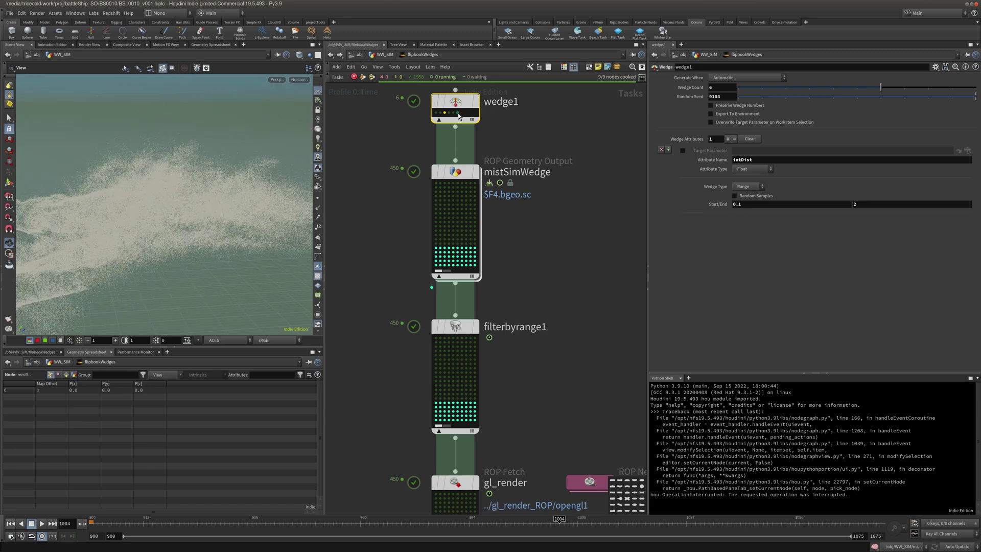
pyautogui.click(457, 113)
pyautogui.click(436, 112)
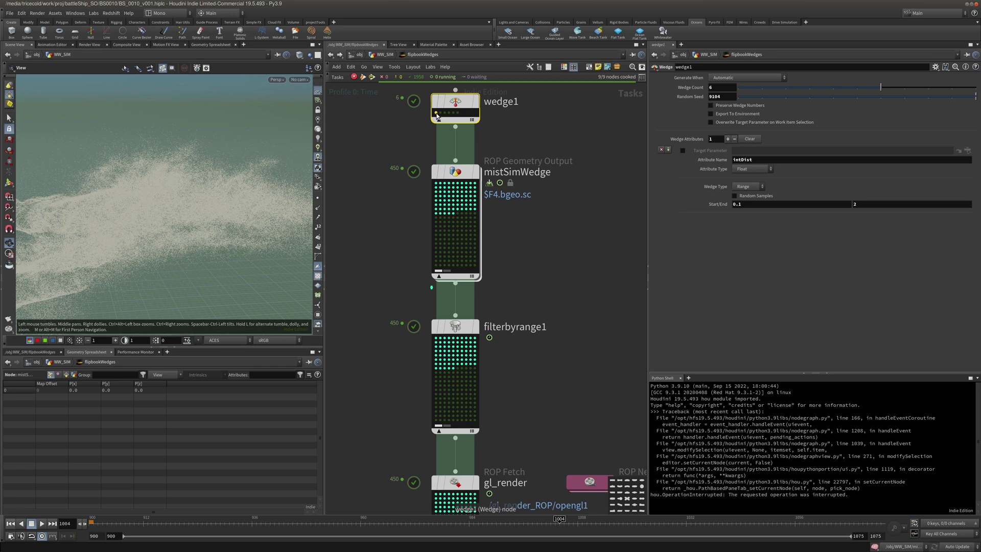
pyautogui.moveTo(164, 155); pyautogui.dragTo(154, 136)
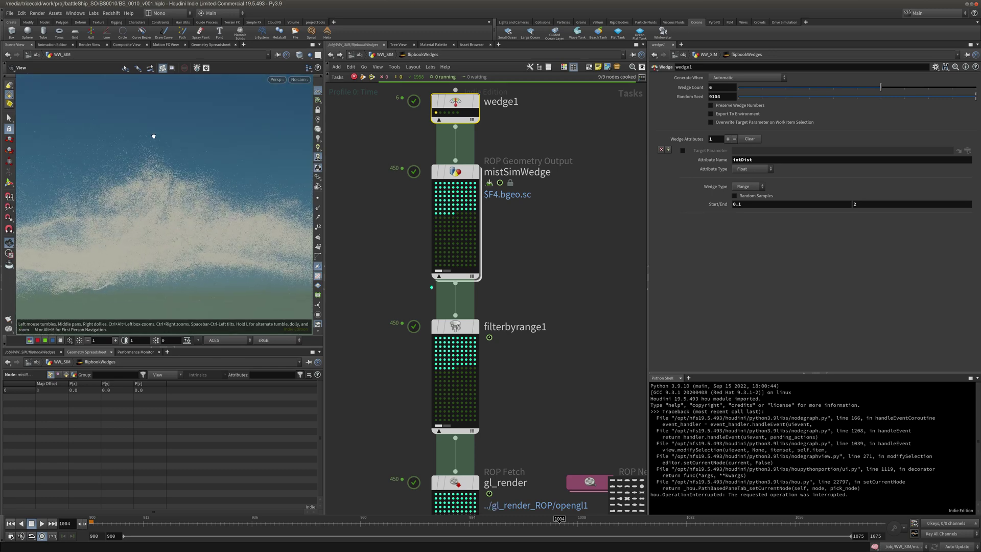
pyautogui.click(459, 113)
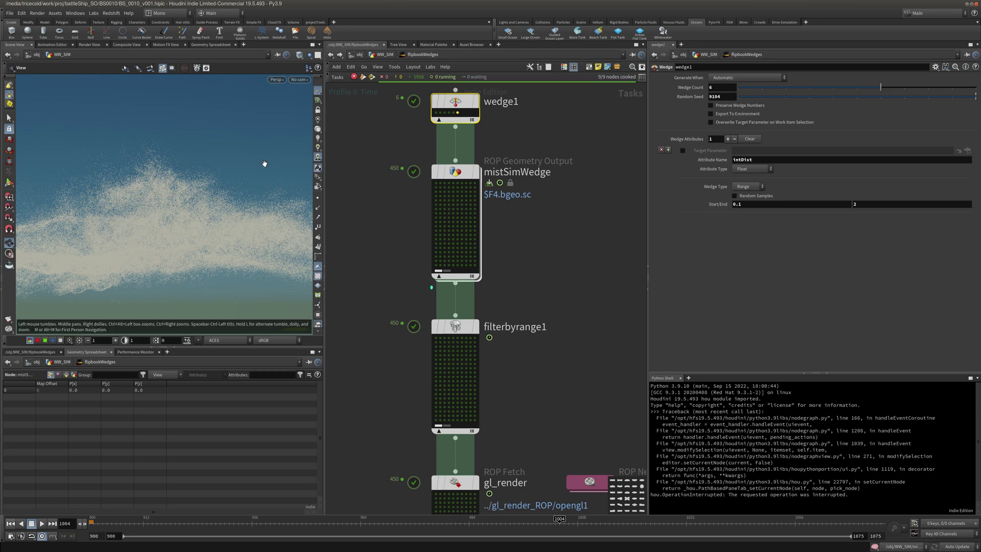
pyautogui.moveTo(264, 164); pyautogui.dragTo(219, 170)
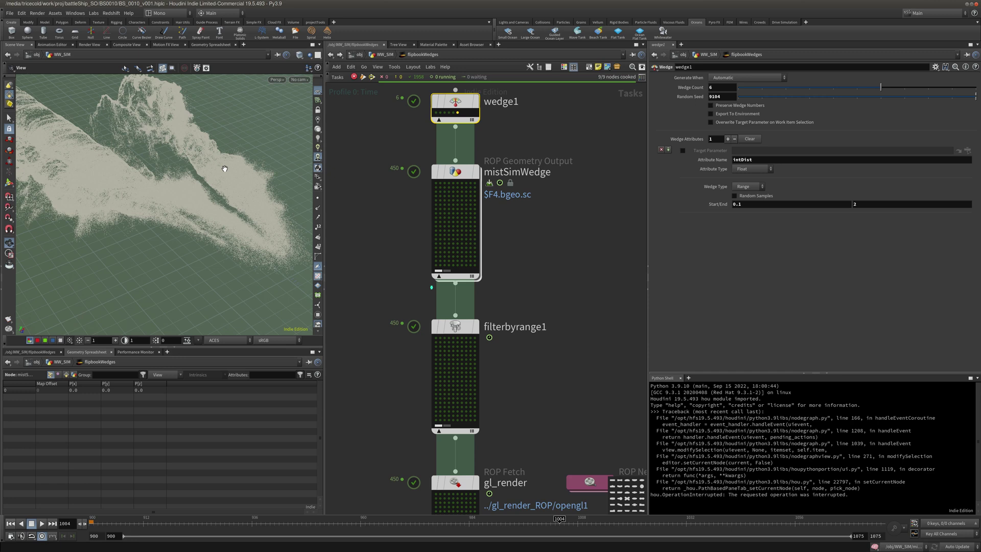
# Trace the dependents of wedge1's first work item through mistSimWedge and filterbyrange1
pyautogui.moveTo(549, 244)
pyautogui.mouseDown(button='middle')
pyautogui.moveTo(545, 190)
pyautogui.moveTo(561, 252)
pyautogui.mouseUp(button='middle')
pyautogui.click(493, 256)
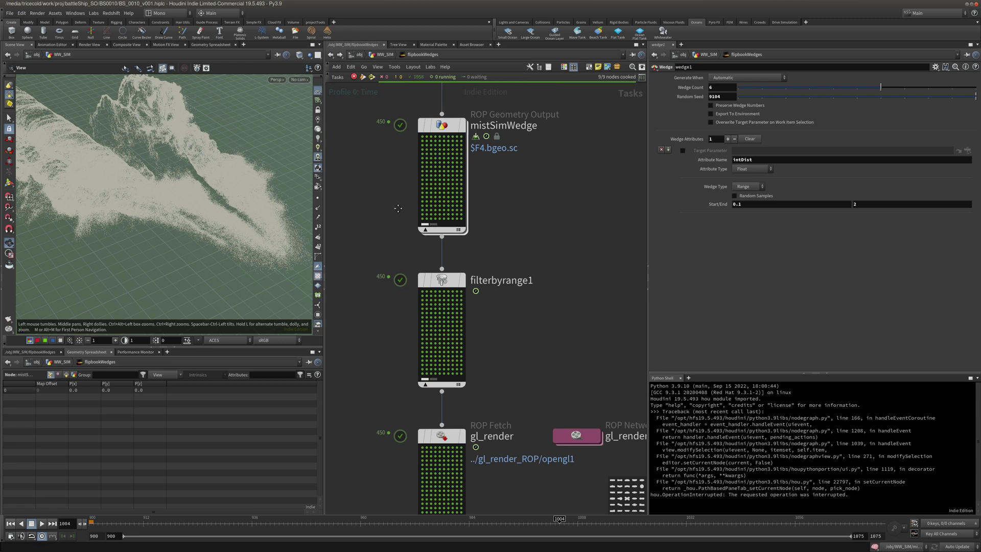
pyautogui.moveTo(398, 209); pyautogui.dragTo(414, 314, button='middle')
pyautogui.click(439, 174)
pyautogui.moveTo(395, 265); pyautogui.dragTo(380, 185, button='middle')
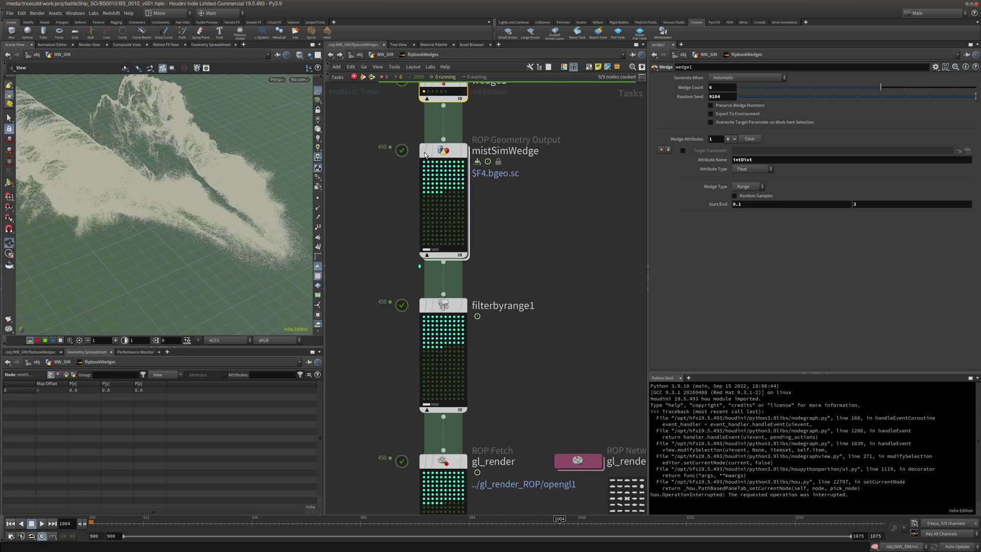
pyautogui.moveTo(436, 200)
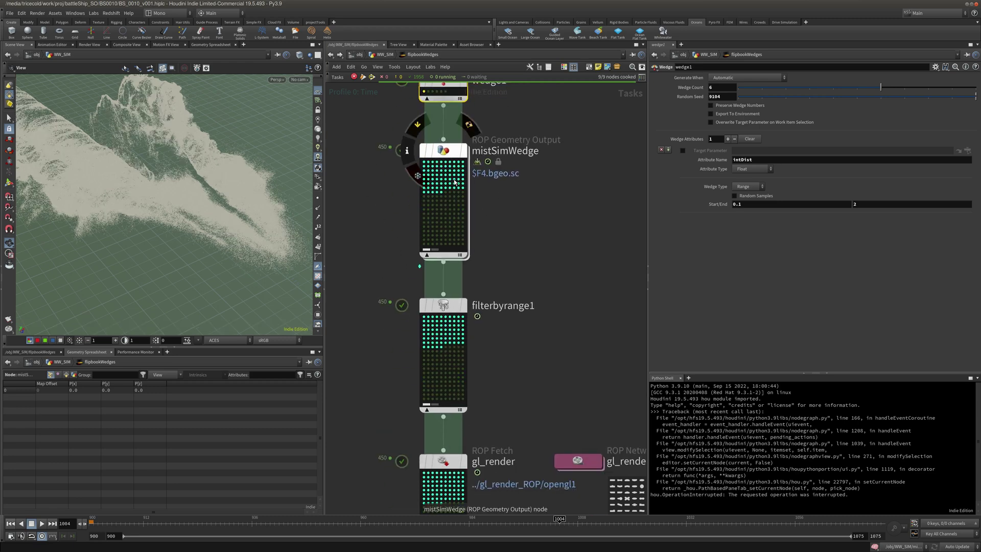
pyautogui.moveTo(522, 276); pyautogui.dragTo(500, 213, button='middle')
pyautogui.click(422, 265)
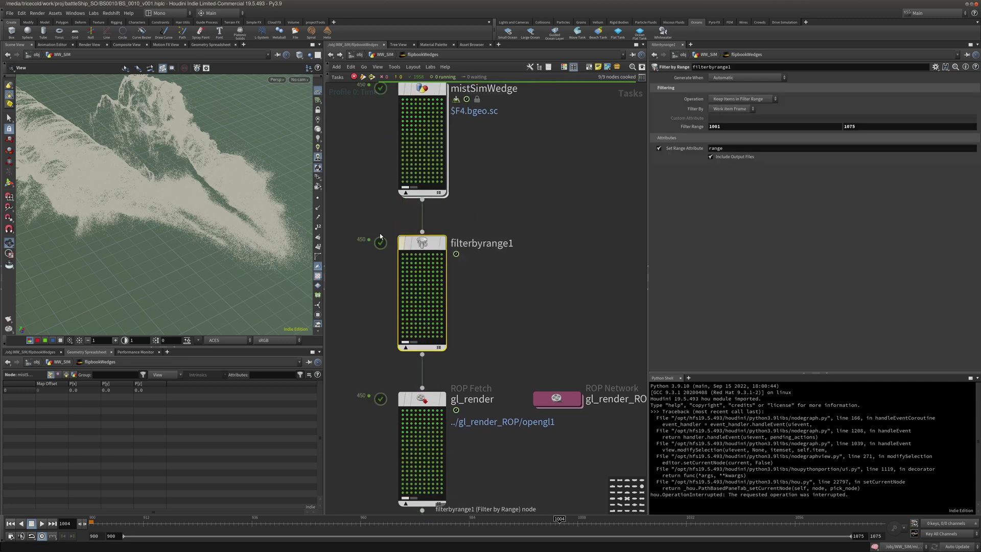
pyautogui.moveTo(381, 236); pyautogui.dragTo(392, 327, button='middle')
pyautogui.click(414, 120)
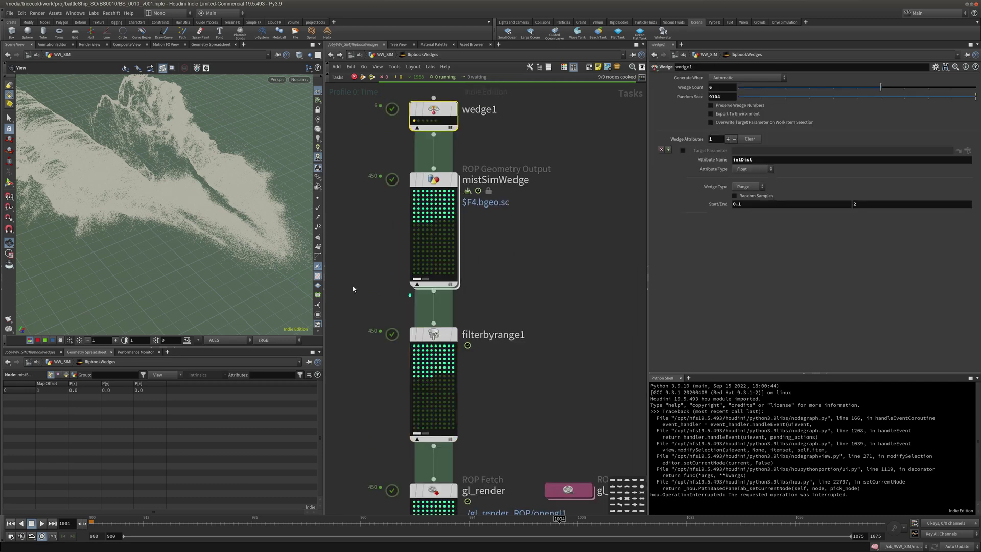
# Examine the filter range settings of filterbyrange1 and the ROP Fetch configuration of gl_render
pyautogui.moveTo(352, 287); pyautogui.dragTo(334, 178, button='middle')
pyautogui.moveTo(495, 236); pyautogui.dragTo(532, 179, button='middle')
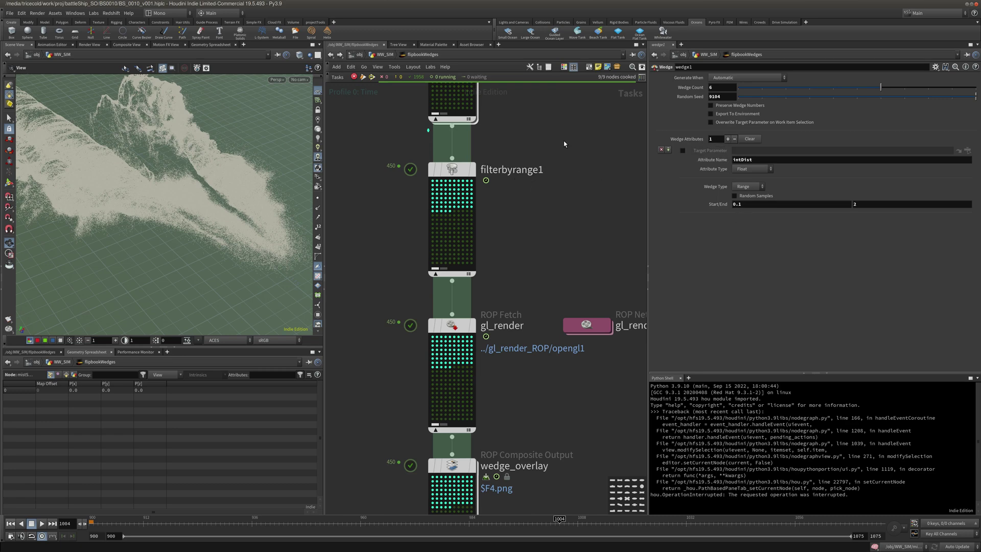
pyautogui.click(452, 194)
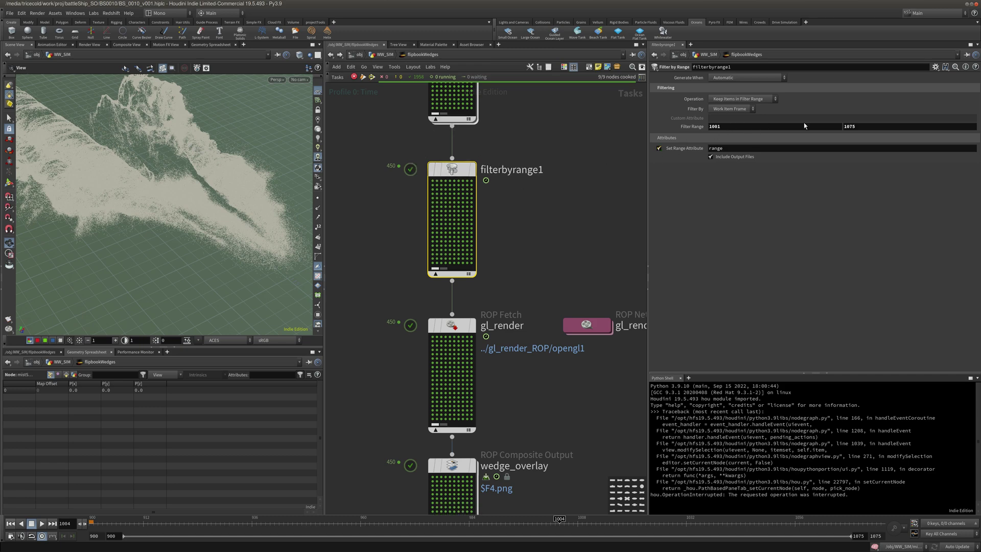
pyautogui.moveTo(530, 314); pyautogui.dragTo(507, 191, button='middle')
pyautogui.moveTo(507, 177); pyautogui.dragTo(383, 257)
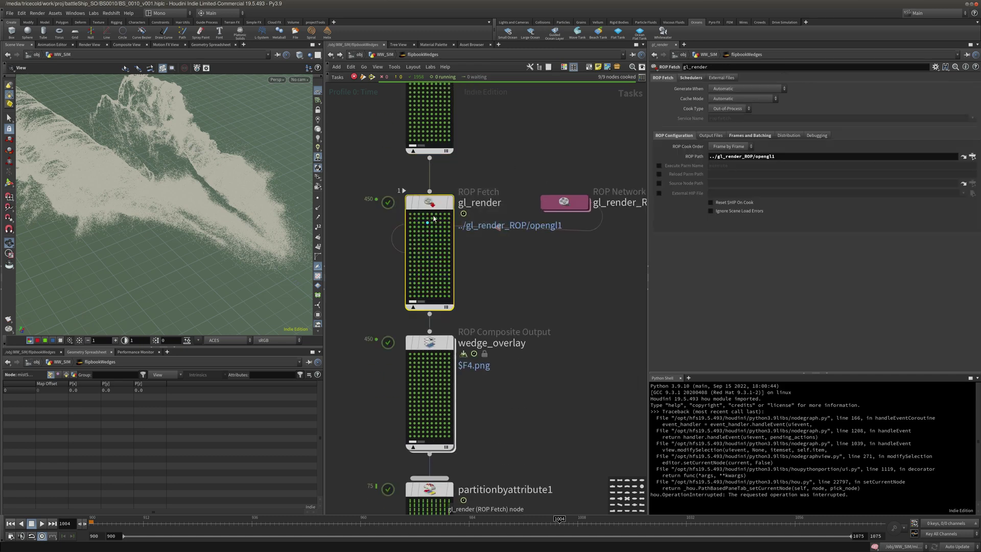
pyautogui.moveTo(492, 152); pyautogui.dragTo(511, 182, button='middle')
pyautogui.moveTo(379, 224); pyautogui.dragTo(366, 249, button='middle')
pyautogui.moveTo(515, 227); pyautogui.dragTo(511, 195, button='middle')
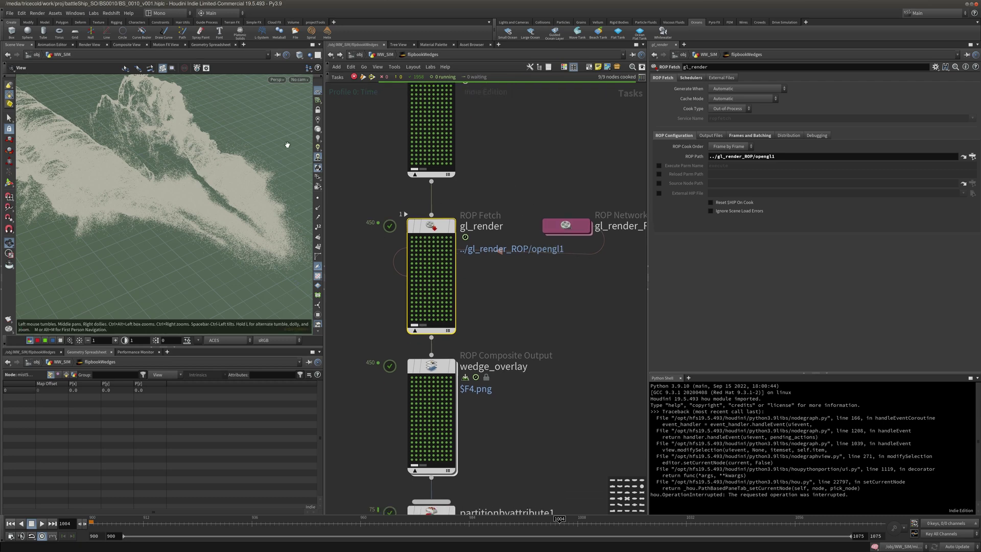
# Go up to the object level and look through RenderCamera in the viewport
pyautogui.click(359, 55)
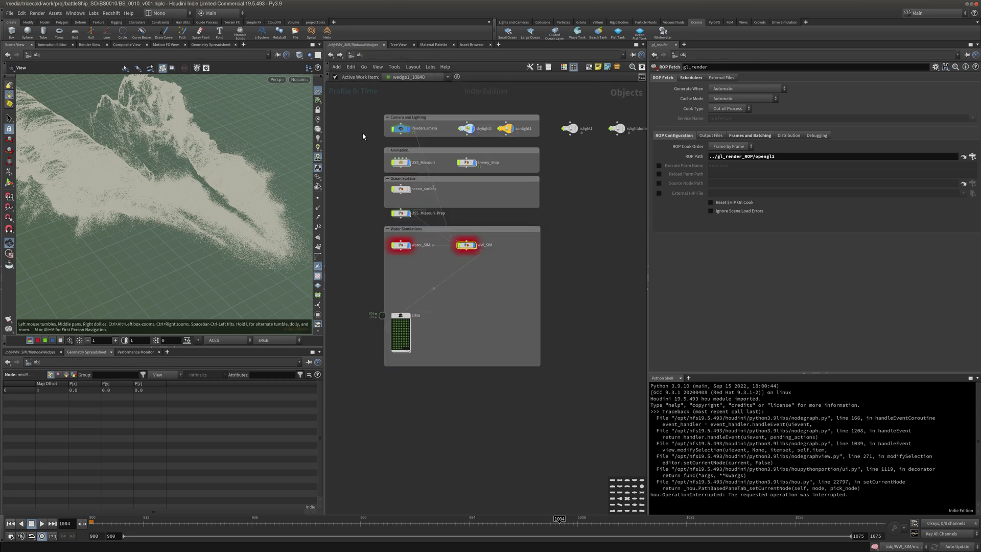
pyautogui.click(299, 79)
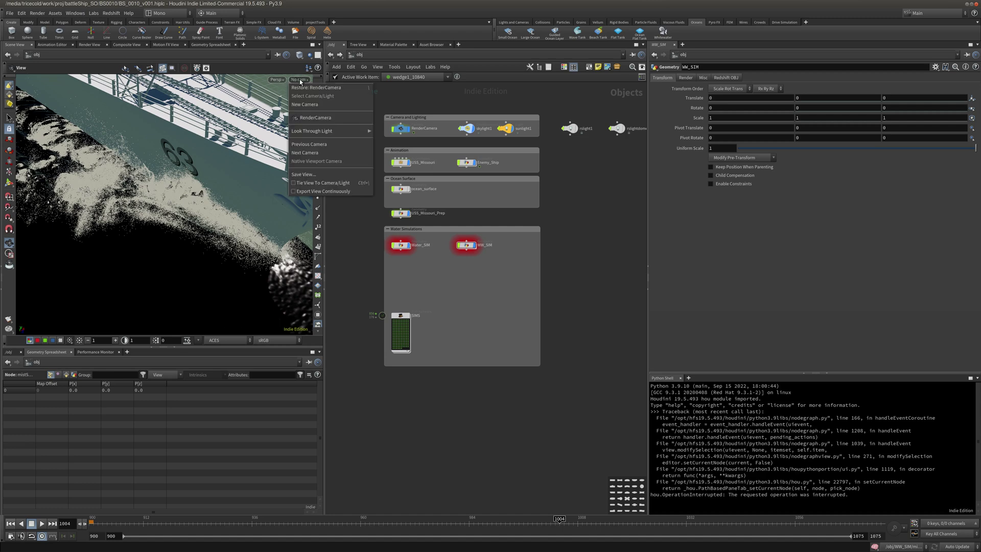
pyautogui.click(325, 119)
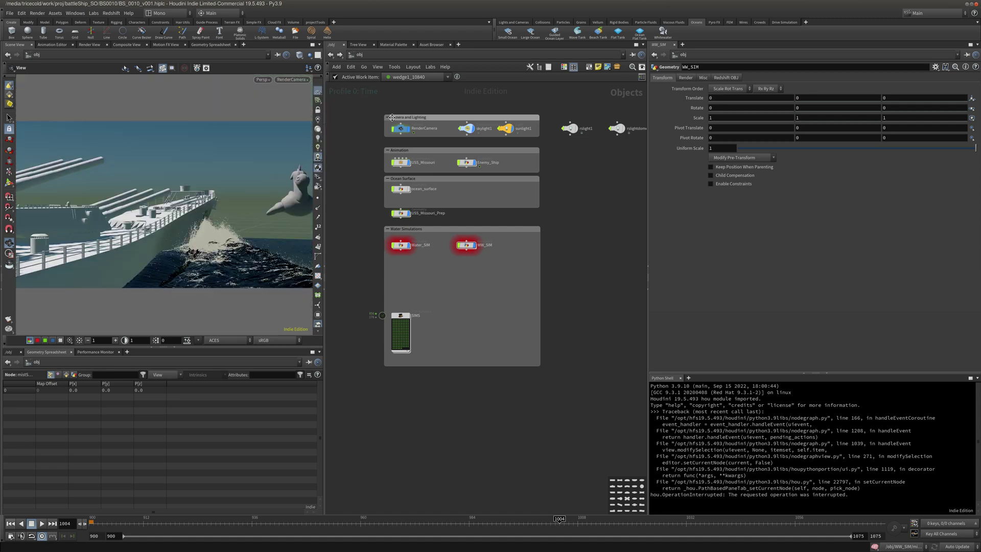
# Reopen gl_render_ROP inside WW_SIM's flipbookWedges and check opengl1's geometry settings alongside the viewport's display options
pyautogui.doubleClick(465, 246)
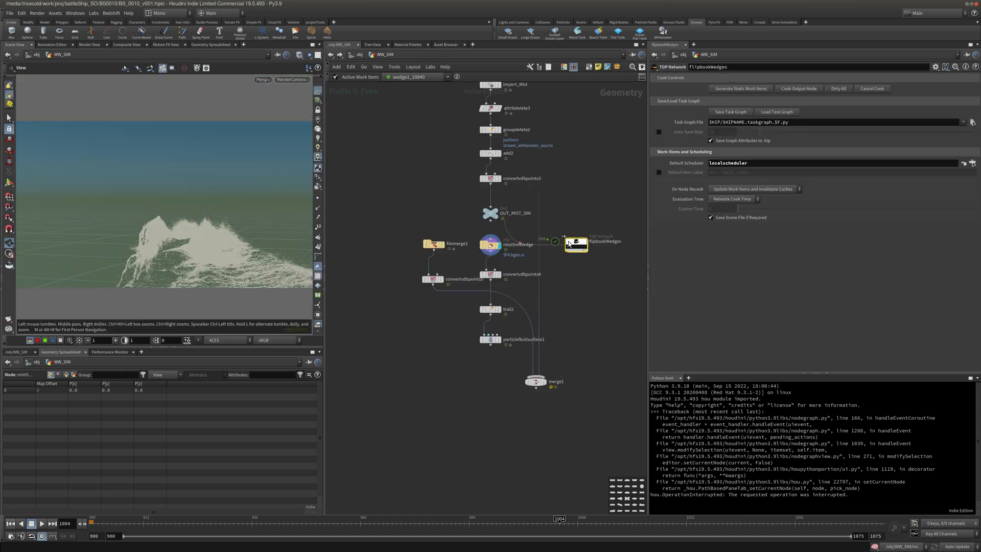
pyautogui.doubleClick(569, 244)
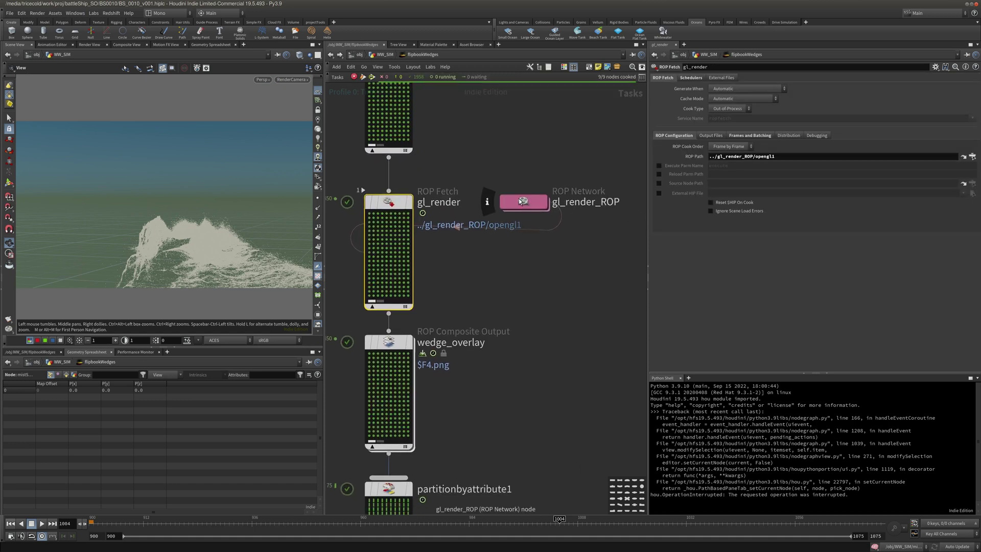
pyautogui.doubleClick(520, 201)
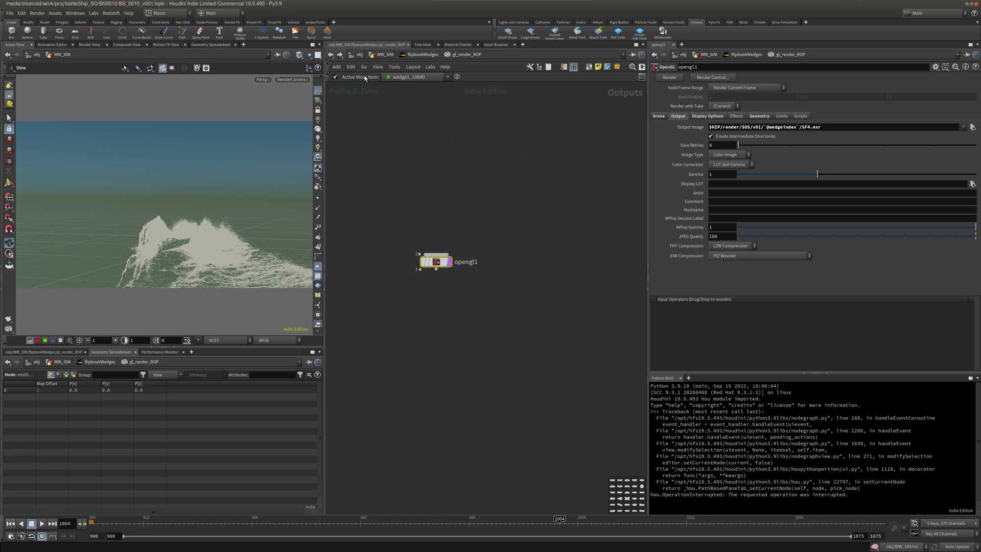
pyautogui.click(756, 116)
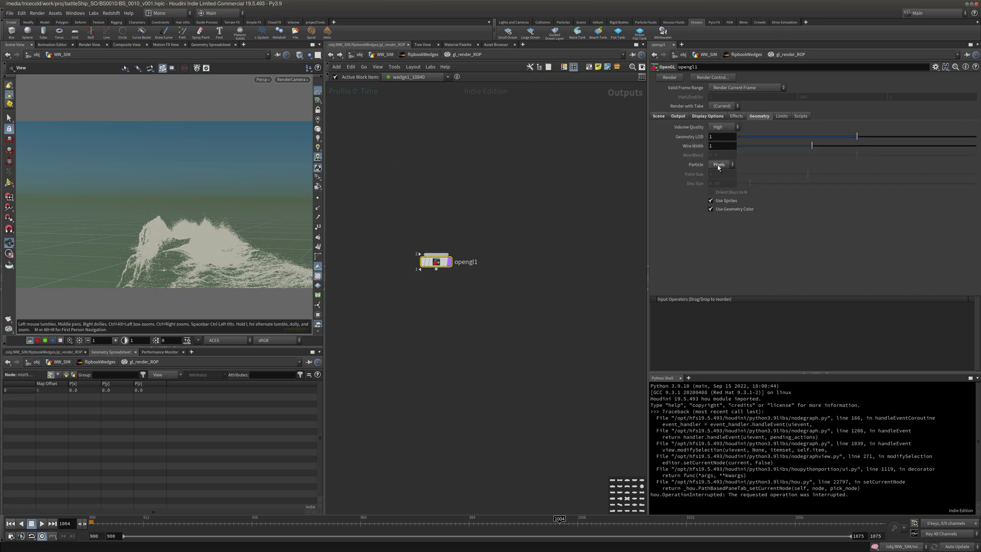
pyautogui.press('d')
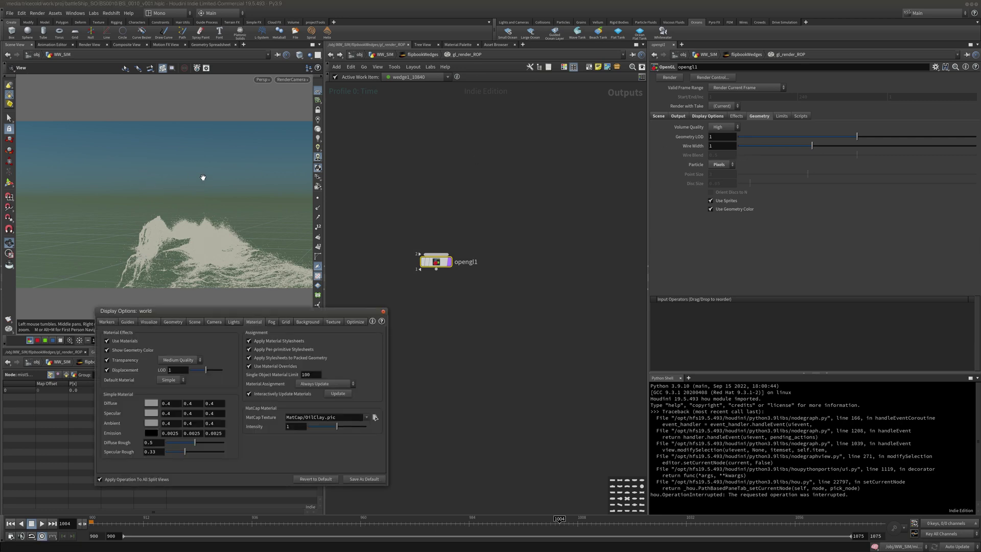
# Return to the flipbookWedges network and review the overlay text of wedge_overlay
pyautogui.click(420, 54)
pyautogui.moveTo(599, 154); pyautogui.dragTo(365, 246)
pyautogui.moveTo(531, 235); pyautogui.dragTo(538, 159, button='middle')
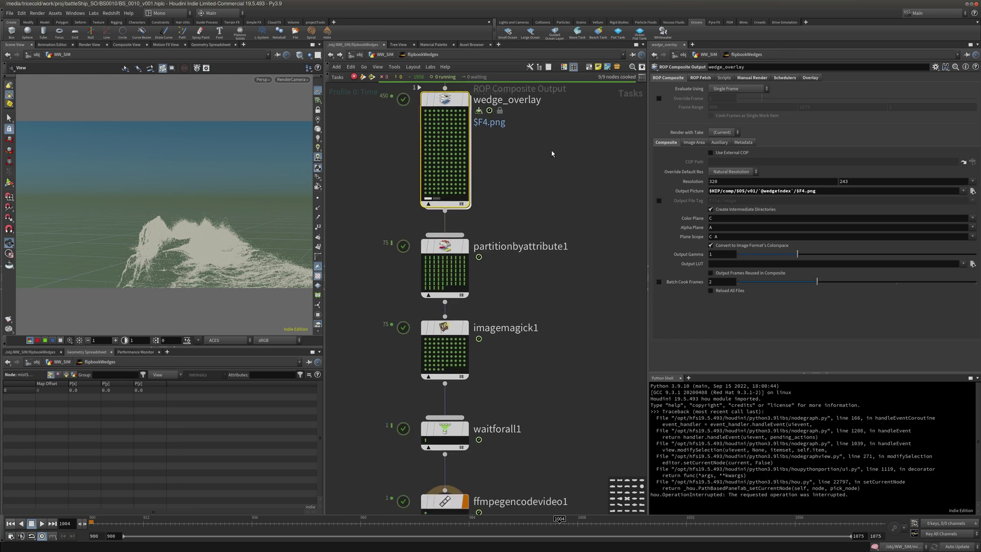
pyautogui.click(804, 77)
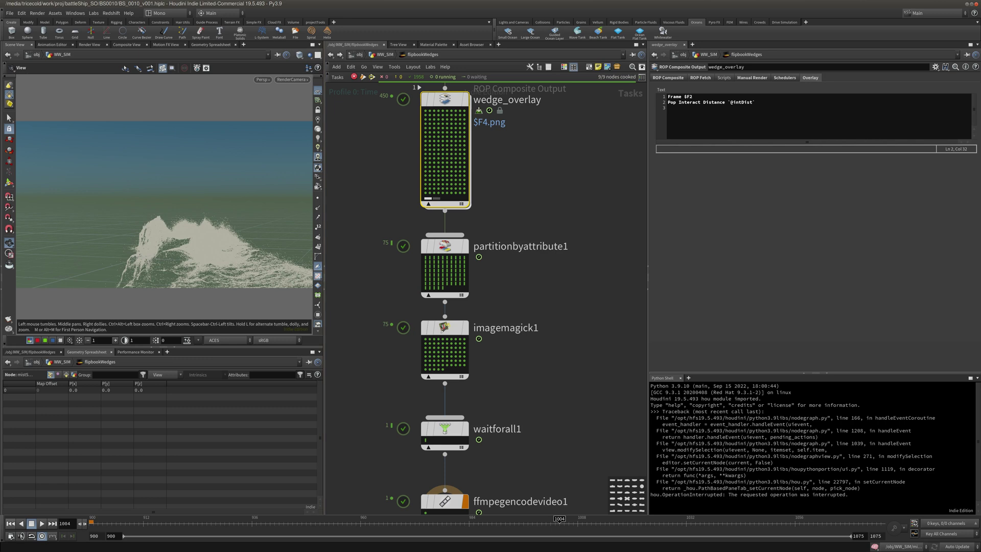
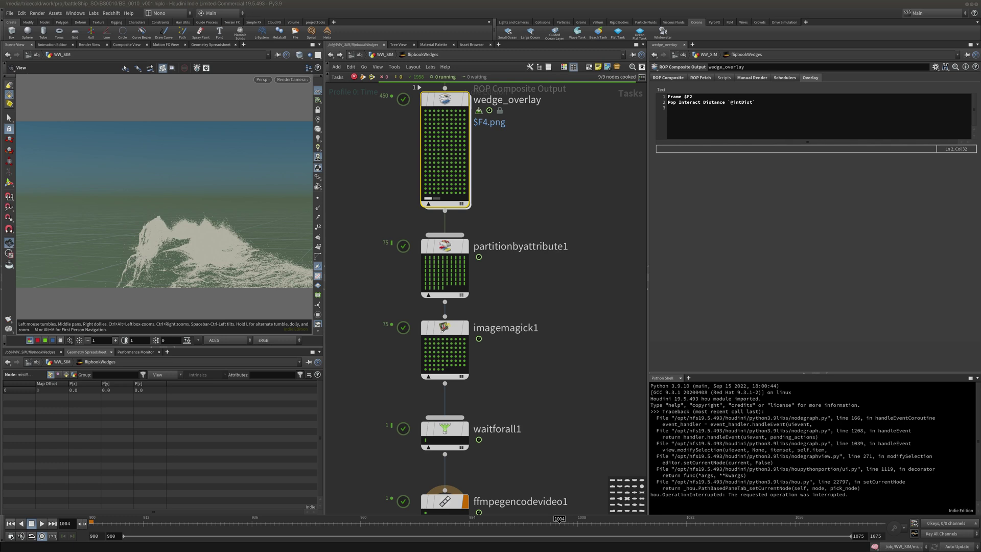
# Check the intDist overlay line of wedge_overlay and examine imagemagick1's montage mode and output file path
pyautogui.moveTo(515, 222); pyautogui.dragTo(513, 203, button='middle')
pyautogui.tripleClick(788, 104)
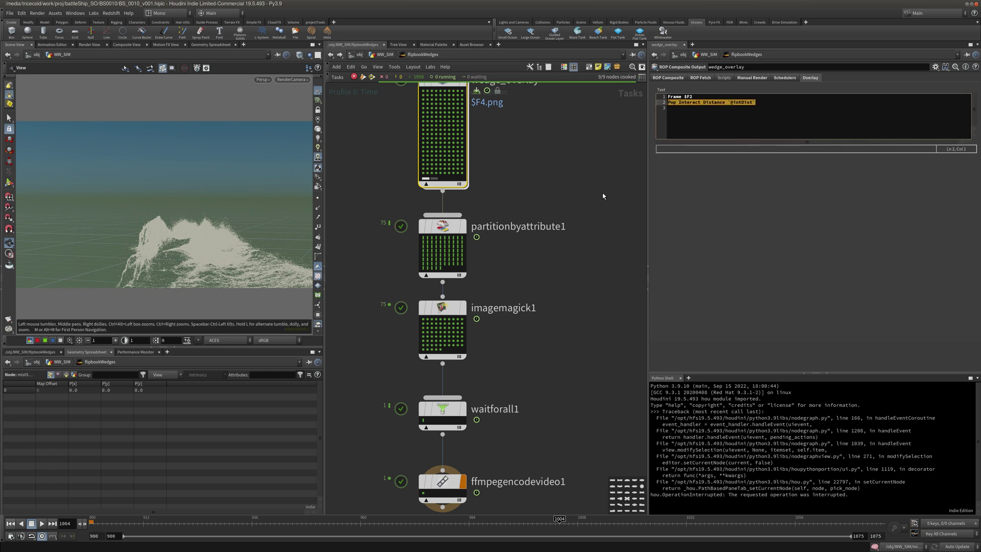
pyautogui.moveTo(603, 197); pyautogui.dragTo(564, 191, button='middle')
pyautogui.click(513, 262)
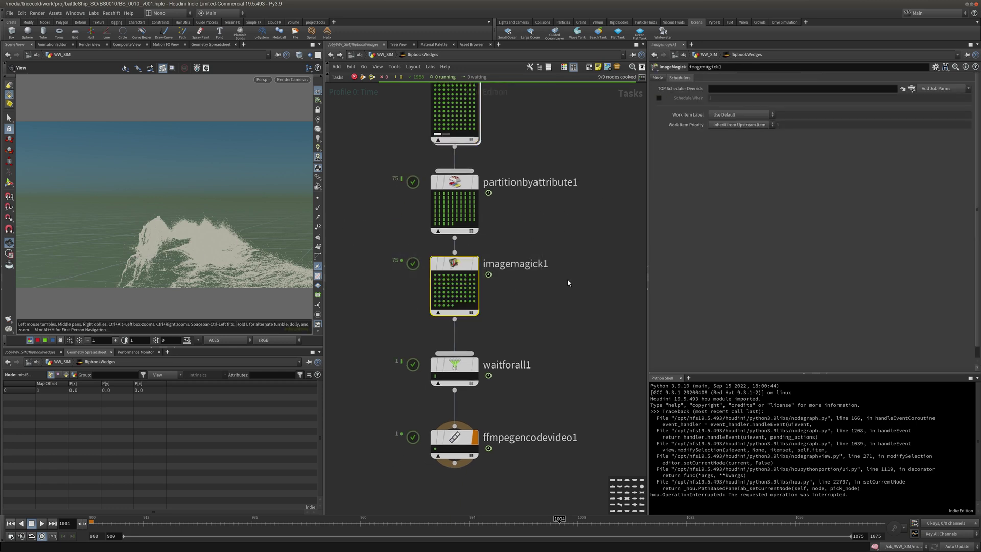
pyautogui.click(659, 78)
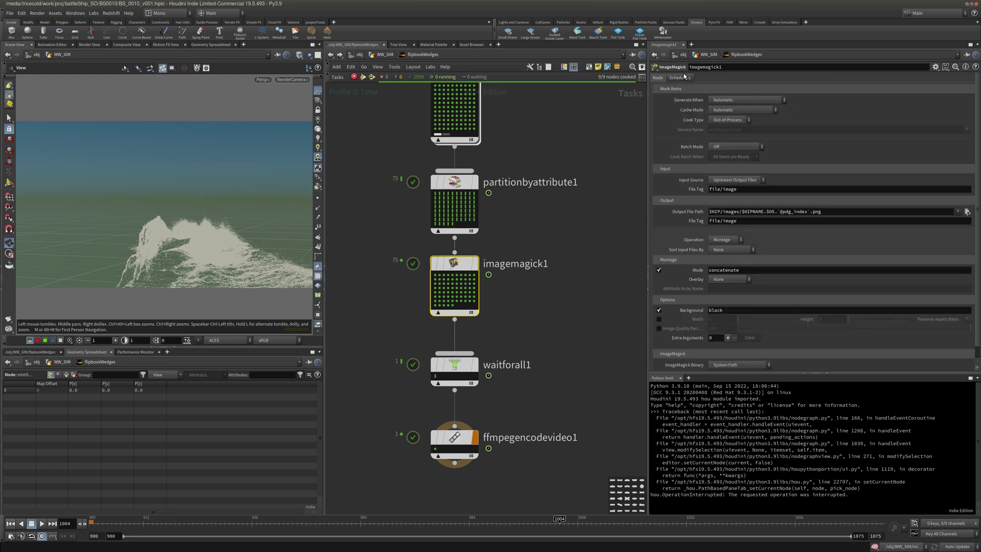
pyautogui.moveTo(853, 212); pyautogui.dragTo(568, 233)
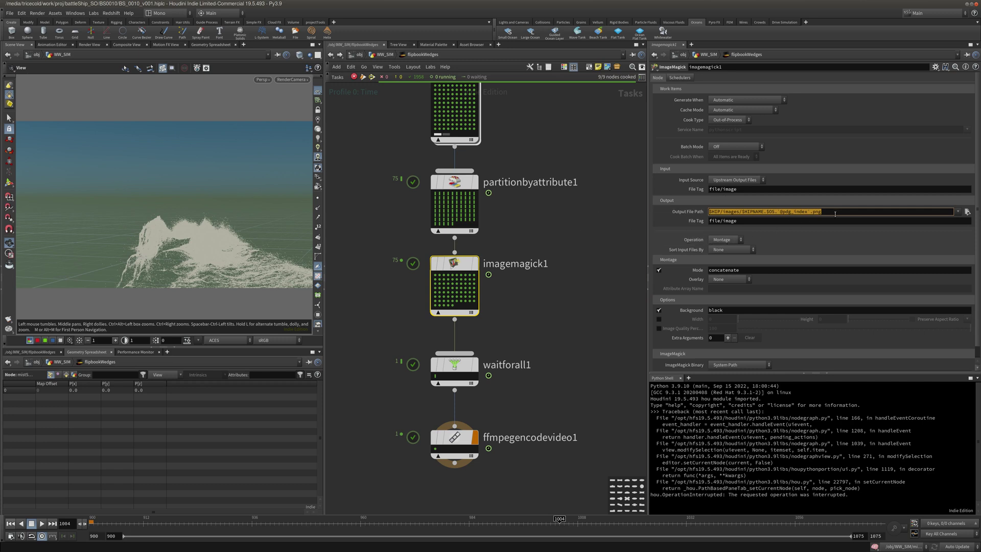
pyautogui.rightClick(688, 212)
pyautogui.click(700, 220)
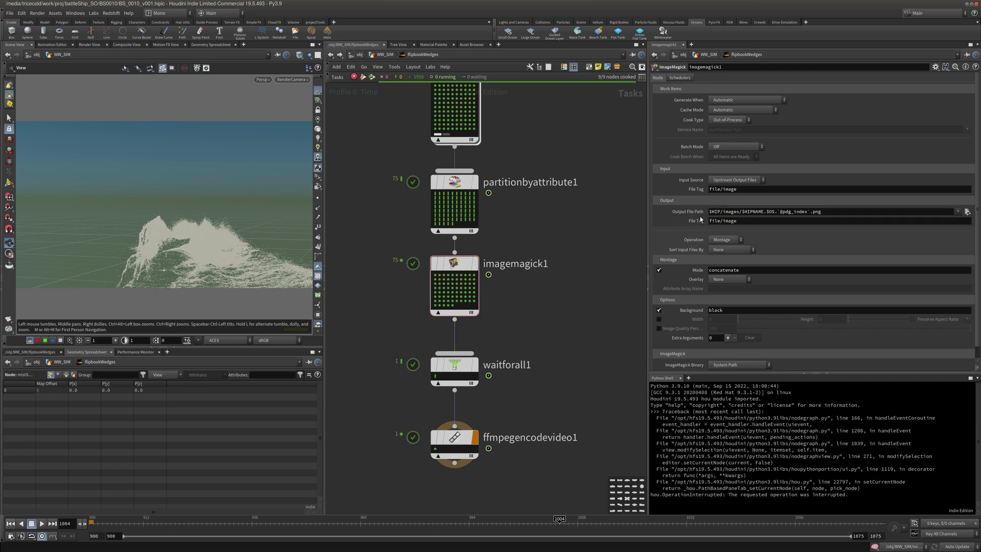
# Inspect the merge settings of waitforall1 and the input, output and codec options of ffmpegencodevideo1
pyautogui.moveTo(539, 216); pyautogui.dragTo(516, 126, button='middle')
pyautogui.moveTo(532, 246); pyautogui.dragTo(359, 301)
pyautogui.moveTo(478, 271); pyautogui.dragTo(499, 232, button='middle')
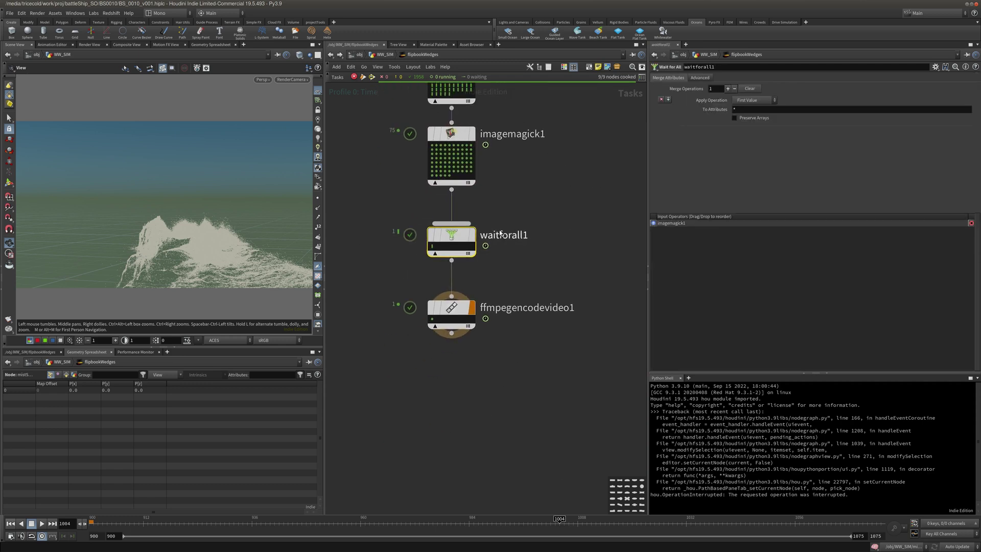
pyautogui.moveTo(532, 280); pyautogui.dragTo(433, 331)
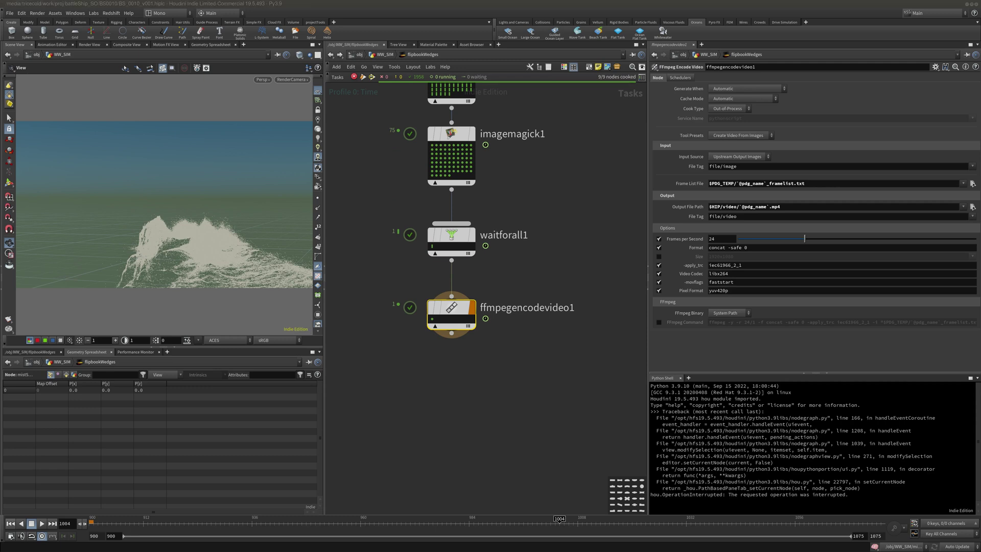
# Play ffmpegencodevideo1_10839.mp4 from the project's video folder in VLC, and close the player and the file browser
pyautogui.moveTo(1, 216); pyautogui.dragTo(342, 243)
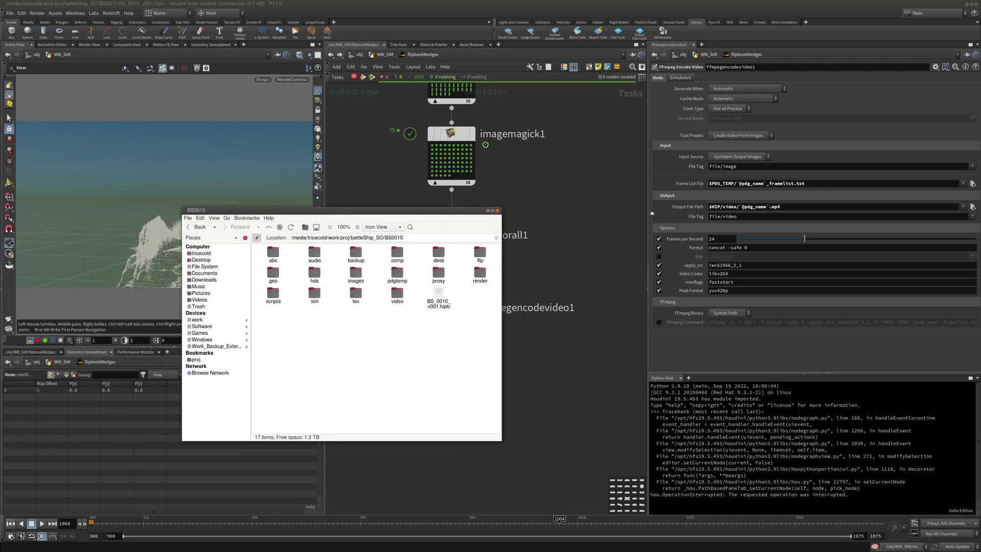
pyautogui.doubleClick(351, 327)
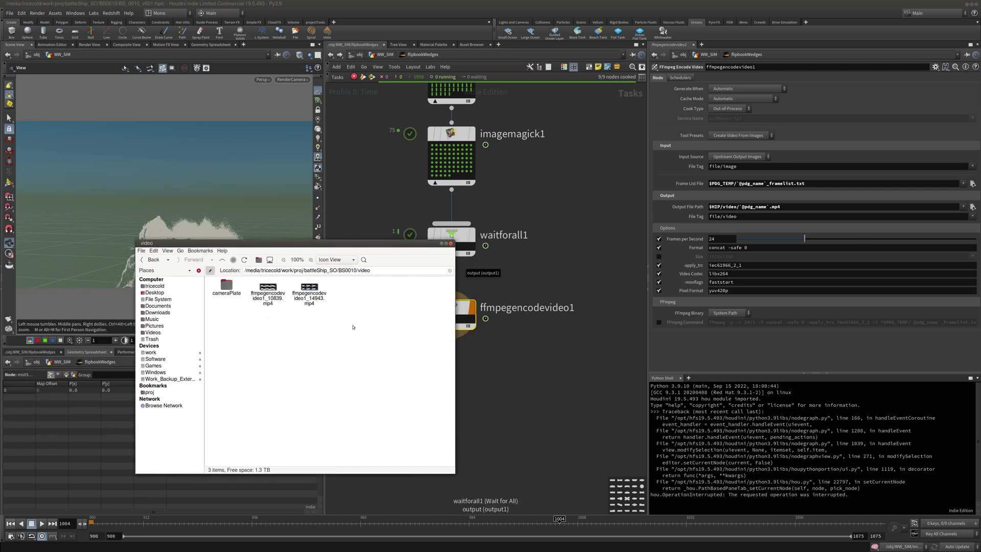
pyautogui.rightClick(269, 295)
pyautogui.click(292, 301)
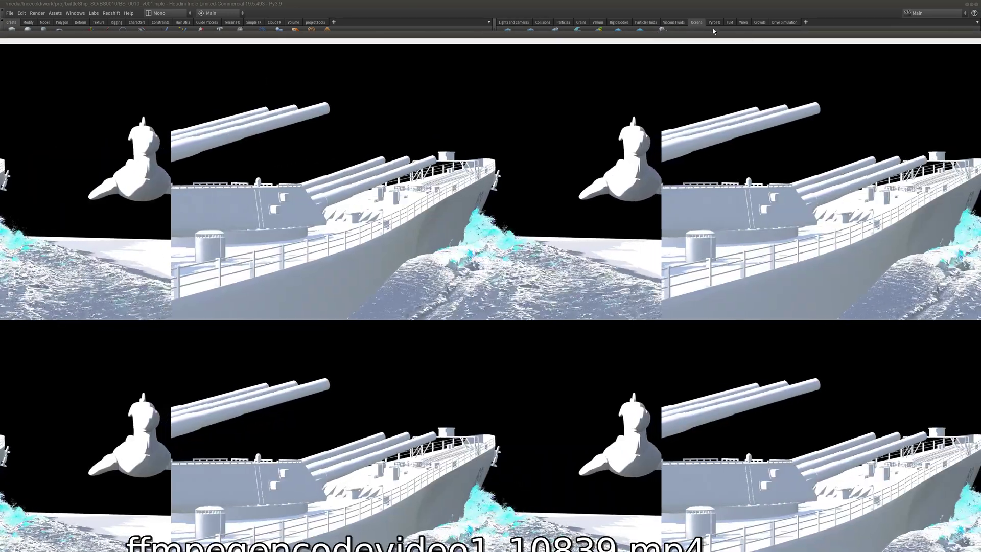
pyautogui.doubleClick(710, 33)
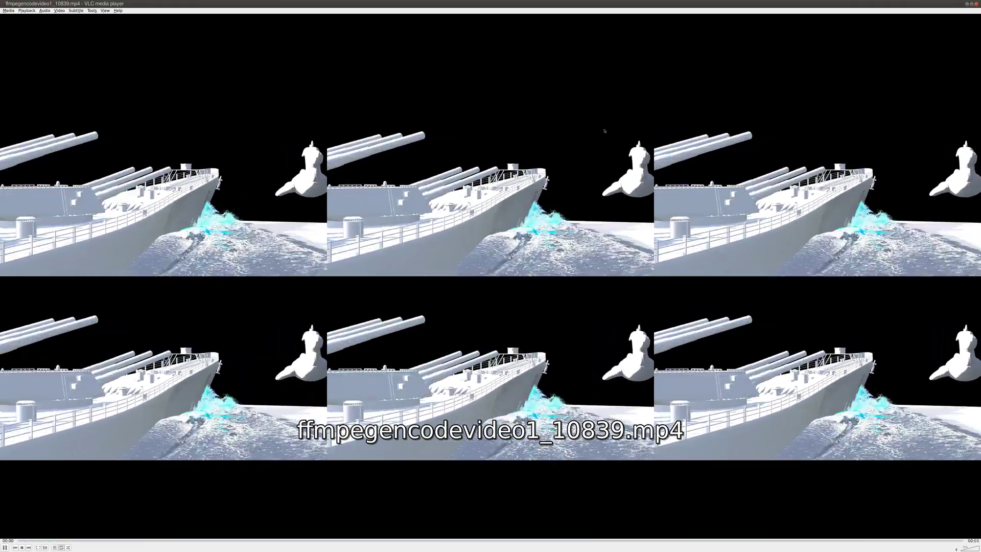
pyautogui.click(977, 5)
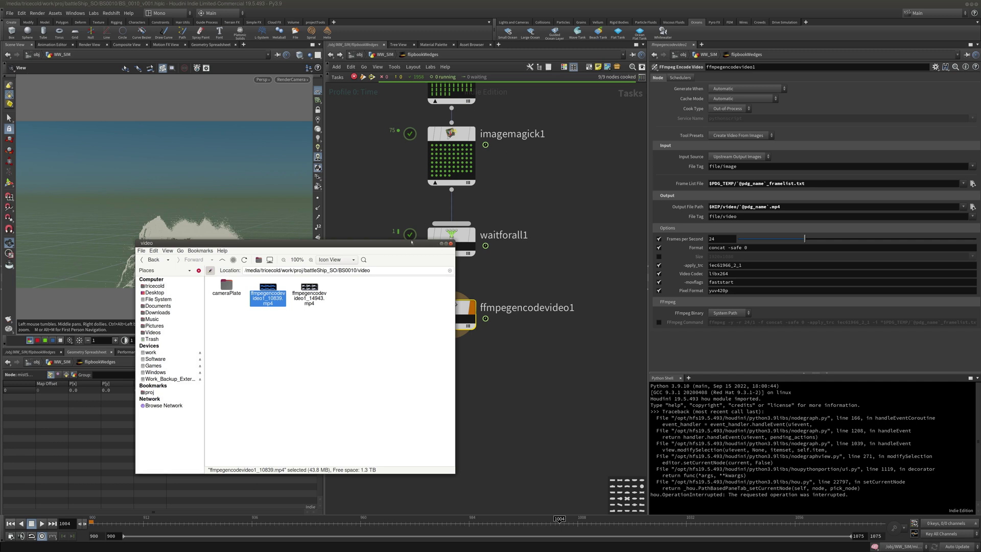
pyautogui.click(451, 244)
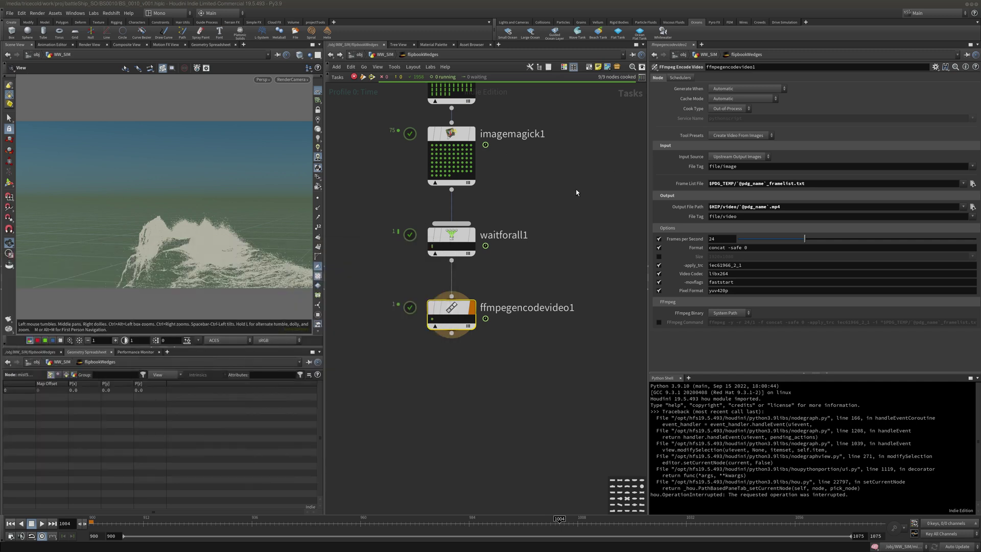
# Return to the WW_SIM network and display filemerge1, viewing the mist outside the render camera
pyautogui.click(384, 55)
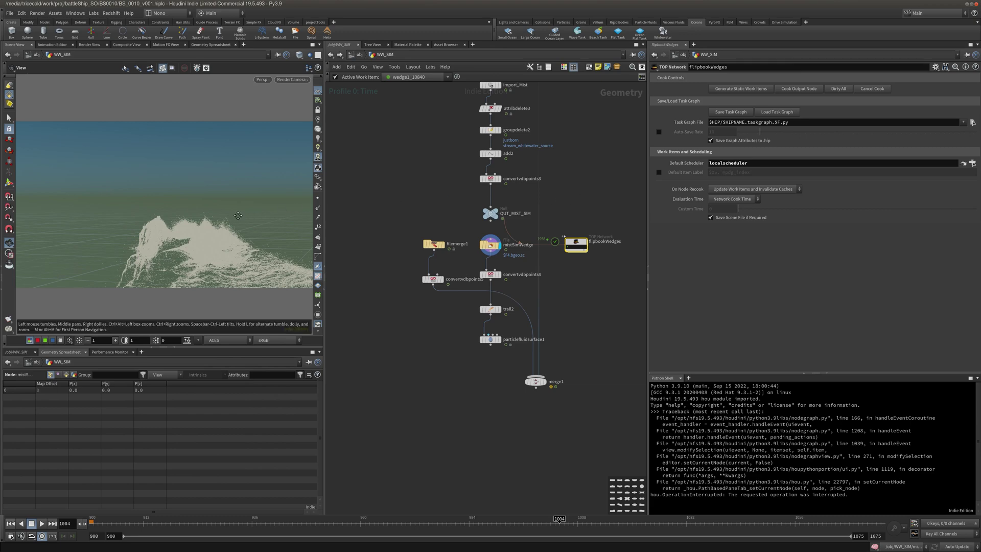
pyautogui.moveTo(238, 216); pyautogui.dragTo(197, 208, button='middle')
pyautogui.moveTo(197, 209); pyautogui.dragTo(290, 202, button='right')
pyautogui.moveTo(289, 202); pyautogui.dragTo(221, 253)
pyautogui.moveTo(568, 188); pyautogui.dragTo(539, 162, button='middle')
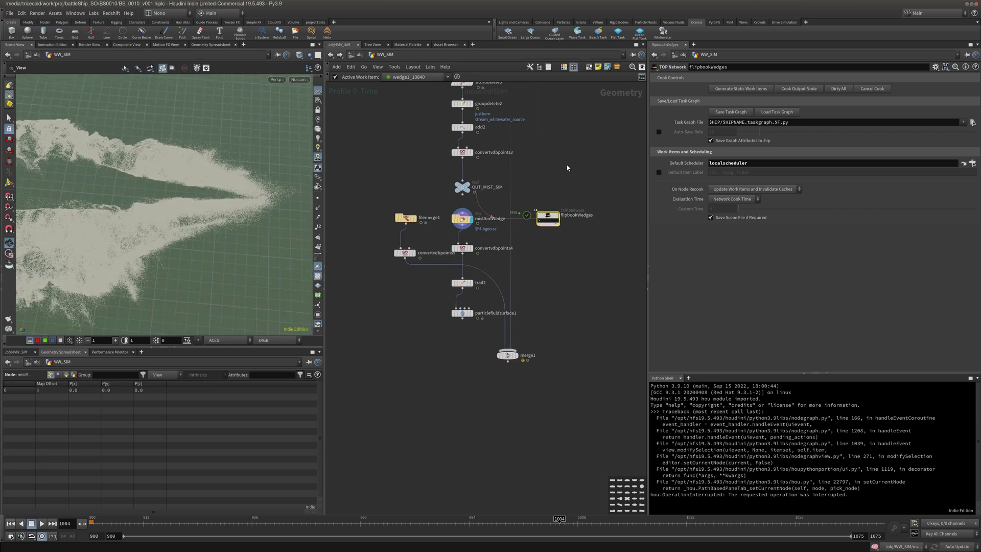
pyautogui.scroll(2, 552, 174)
pyautogui.moveTo(416, 206); pyautogui.dragTo(451, 189, button='middle')
pyautogui.scroll(1, 421, 194)
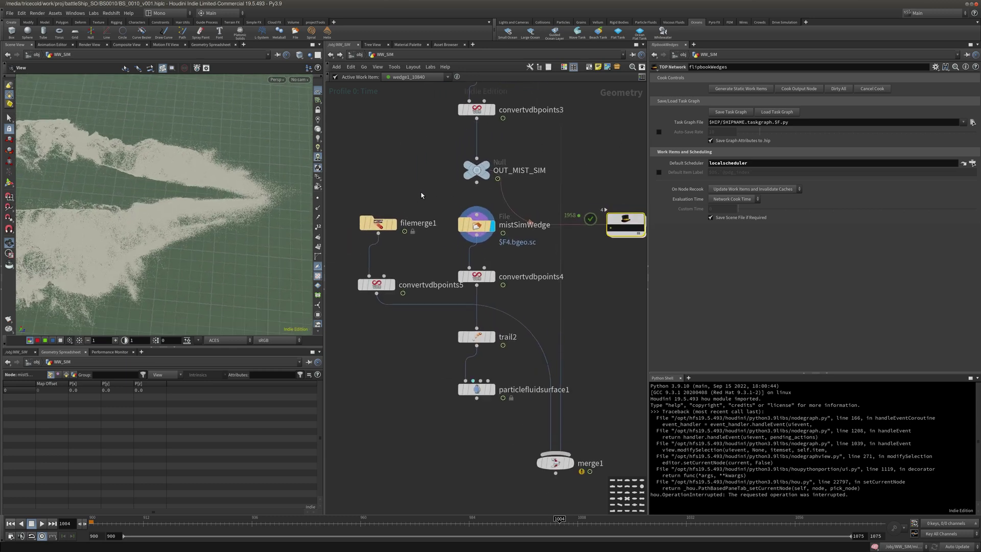
pyautogui.click(397, 226)
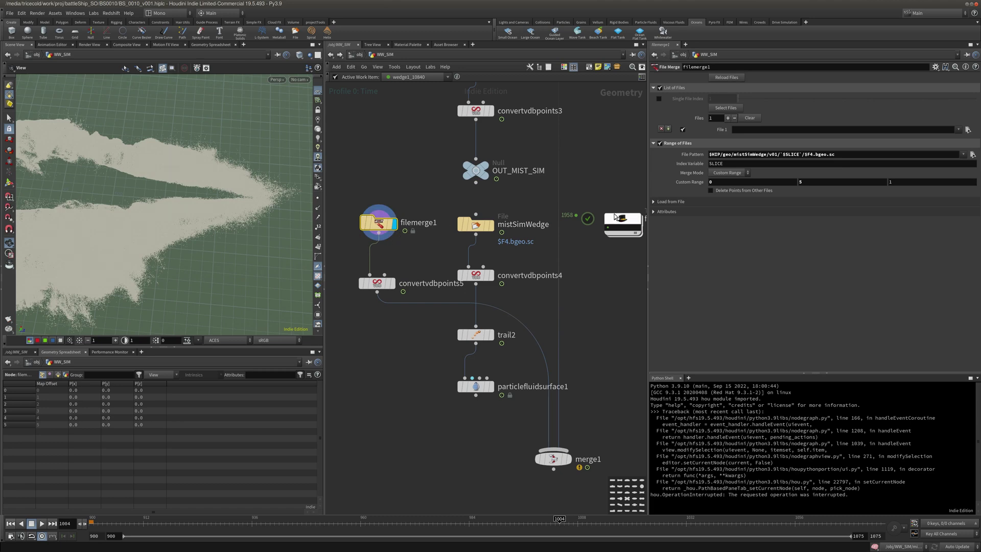
pyautogui.moveTo(210, 230); pyautogui.dragTo(179, 193)
# Compare mistSimWedge's wedge-indexed geometry path with the SLICE file pattern and custom range of filemerge1
pyautogui.moveTo(489, 241); pyautogui.dragTo(480, 235, button='middle')
pyautogui.moveTo(431, 199); pyautogui.dragTo(503, 245)
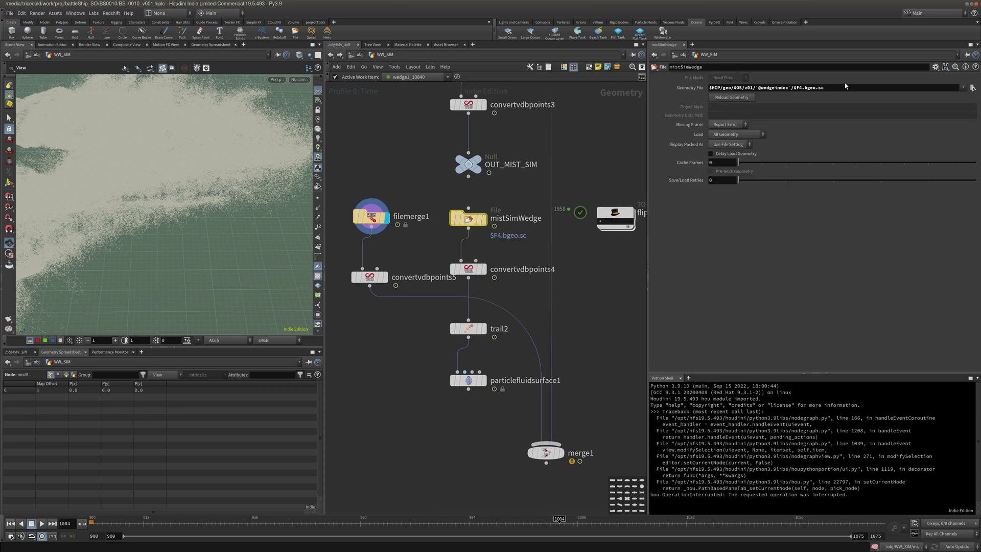
pyautogui.click(371, 216)
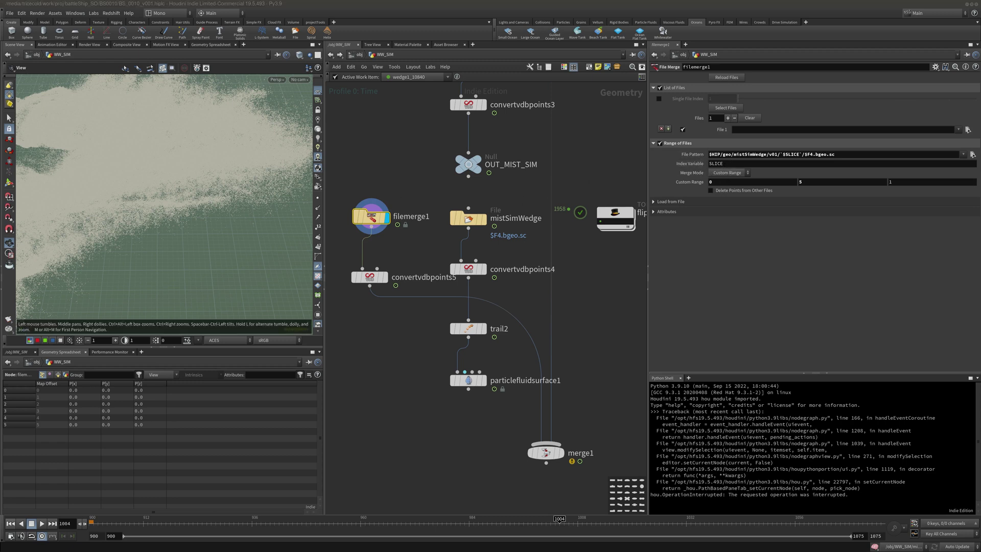
# Browse the project's geo/mistSimWedge/v01 folder in the file browser and check wedge folders 0 to 5
pyautogui.moveTo(980, 138); pyautogui.dragTo(276, 246)
pyautogui.click(254, 265)
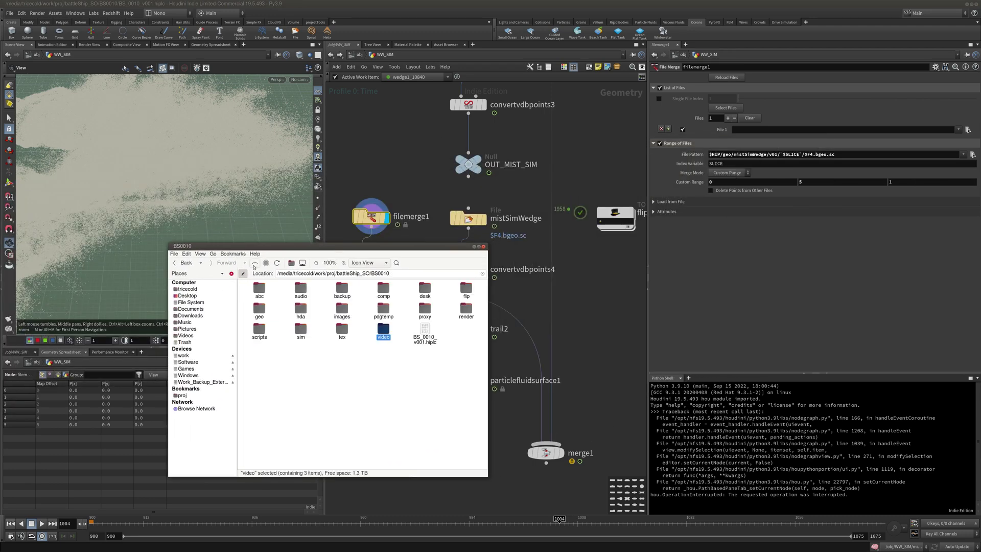
pyautogui.doubleClick(259, 308)
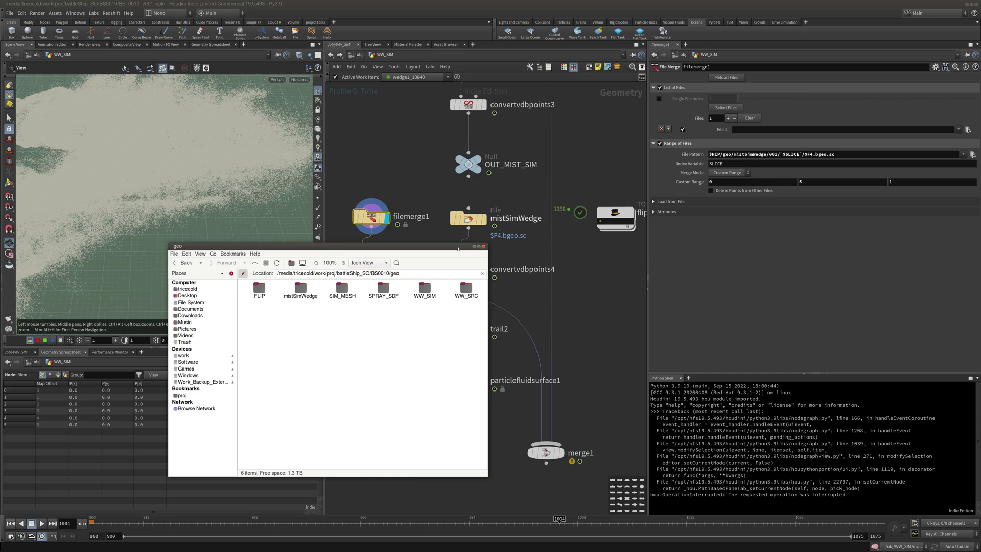
pyautogui.doubleClick(300, 289)
pyautogui.doubleClick(260, 290)
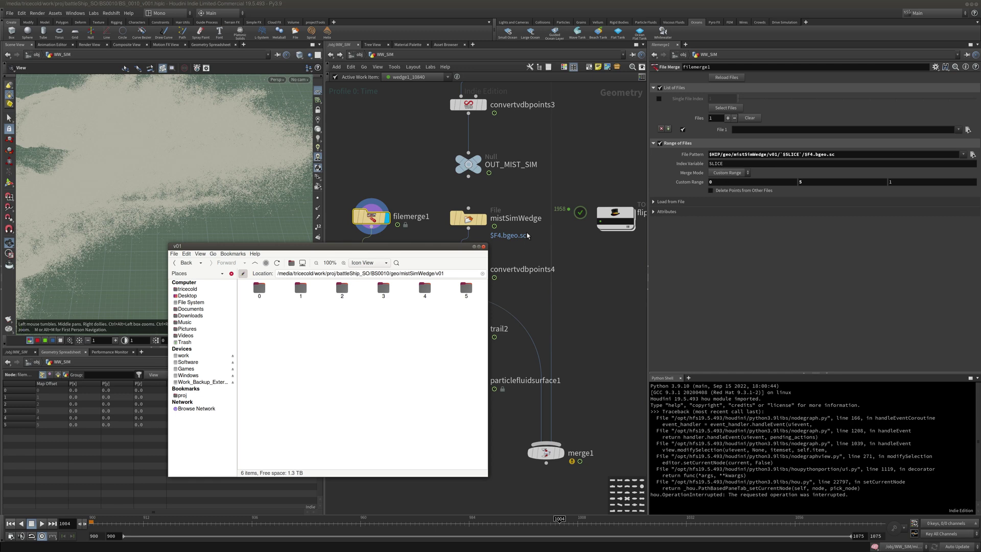
pyautogui.click(261, 291)
pyautogui.click(466, 289)
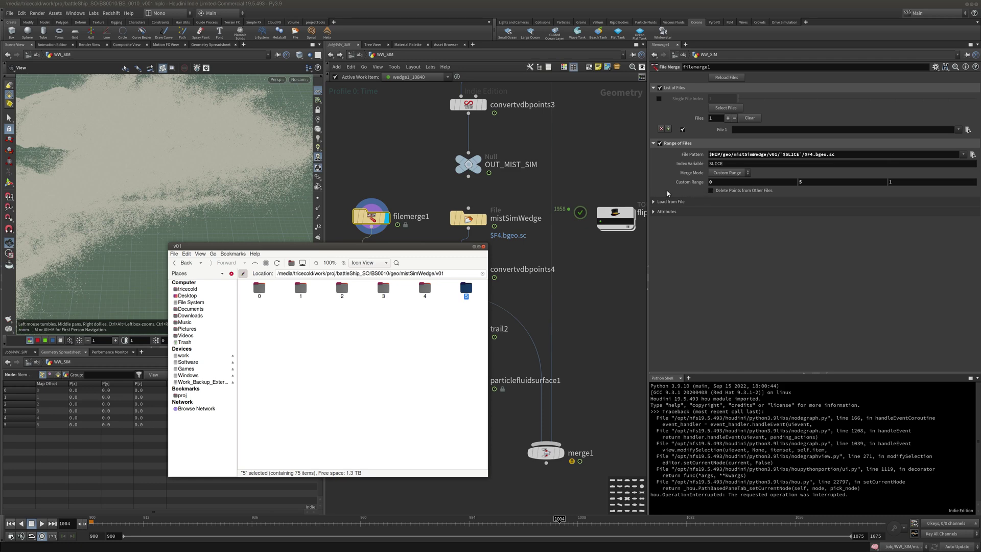
pyautogui.click(623, 189)
# Inspect filemerge1's node info, internal network, and its Load from File and Attributes settings
pyautogui.middleClick(377, 220)
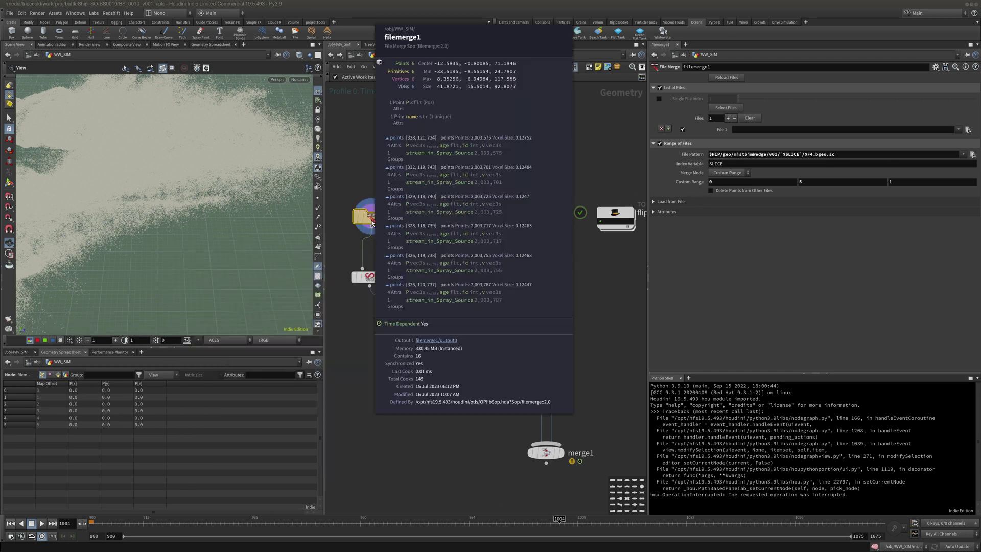
pyautogui.doubleClick(377, 220)
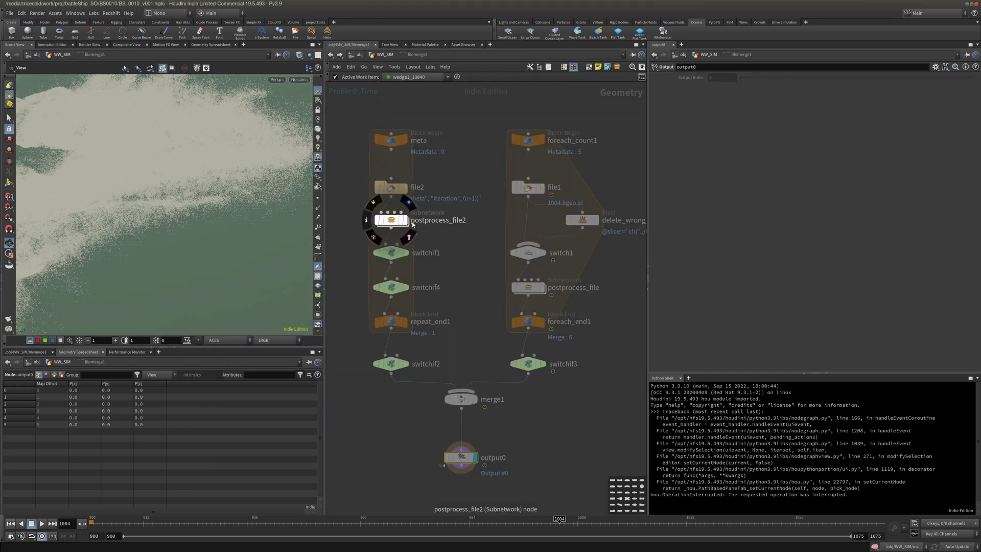
pyautogui.click(385, 55)
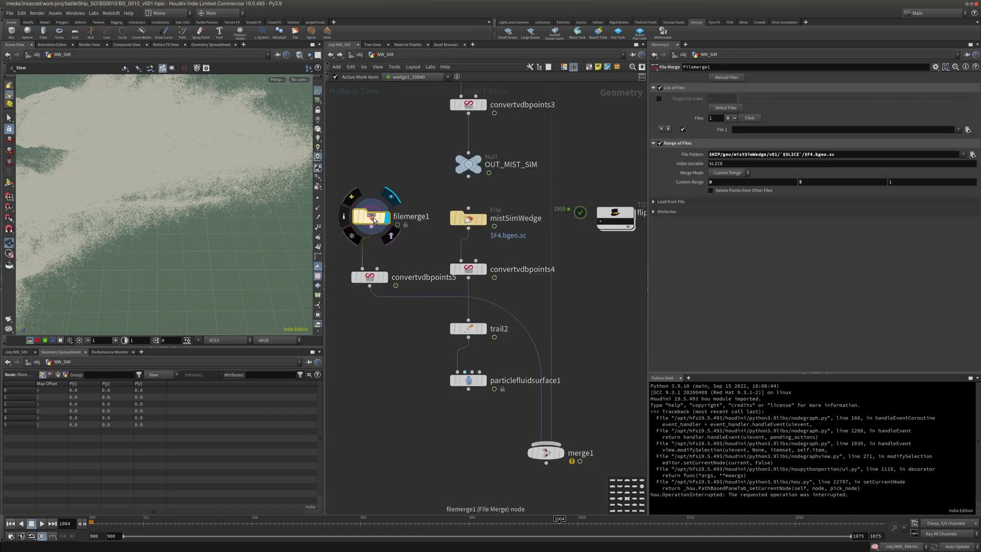
pyautogui.click(677, 212)
pyautogui.click(670, 203)
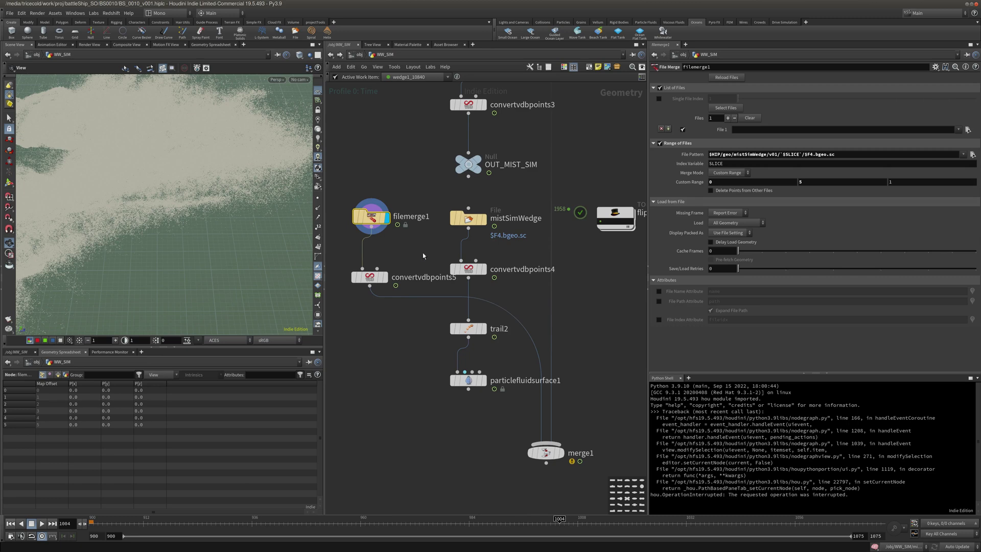
# Display convertvdbpoints5 to show the merged wedge points and look through RenderCamera in the viewport
pyautogui.click(383, 276)
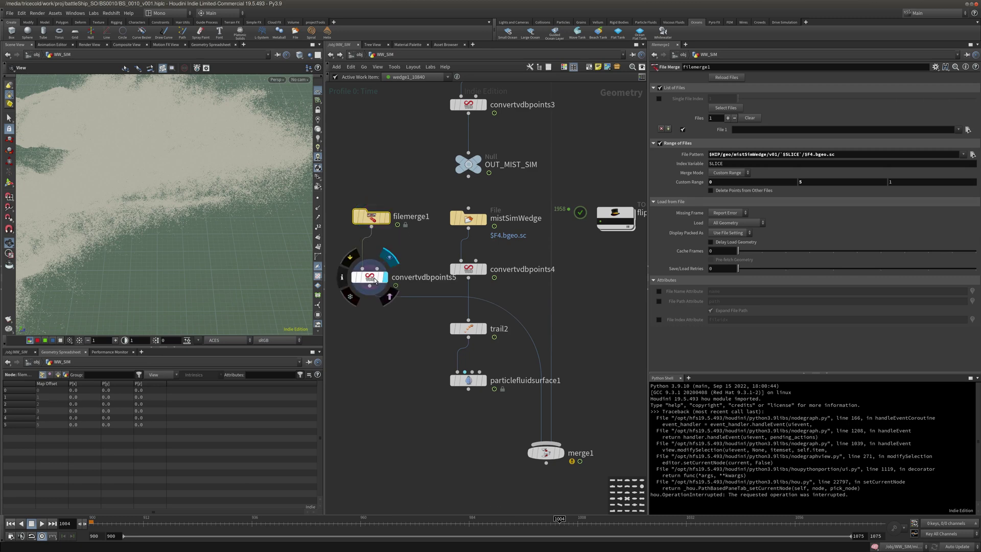
pyautogui.moveTo(254, 209); pyautogui.dragTo(285, 140)
pyautogui.click(299, 79)
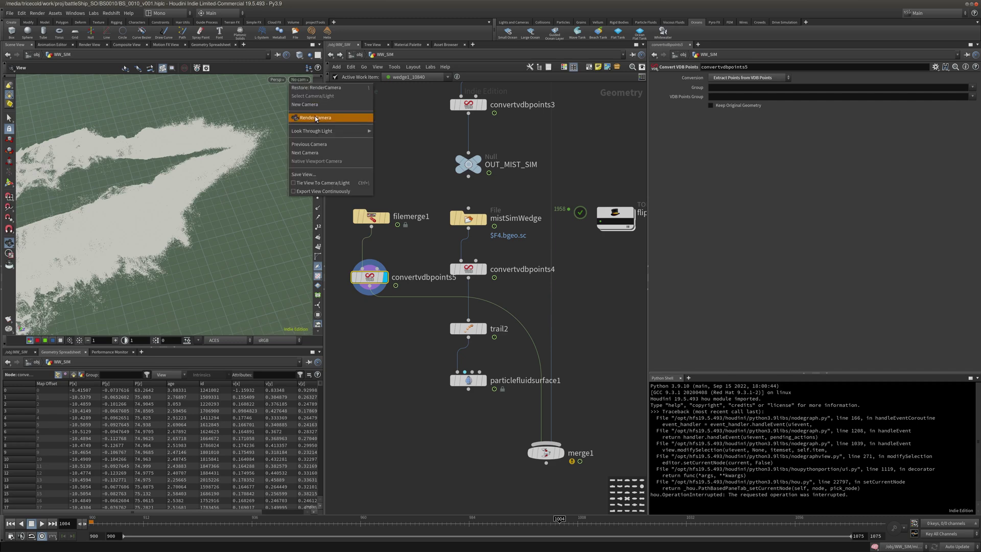
pyautogui.click(317, 114)
# Look over the whole WW_SIM network, up to the WW_SIM file cache node
pyautogui.moveTo(428, 373); pyautogui.dragTo(434, 295, button='middle')
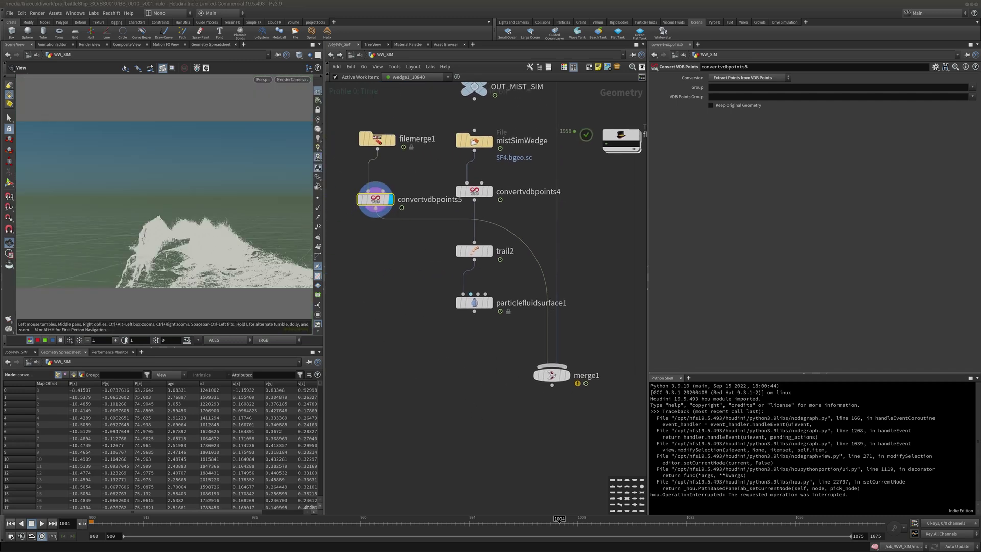
pyautogui.scroll(-6, 410, 312)
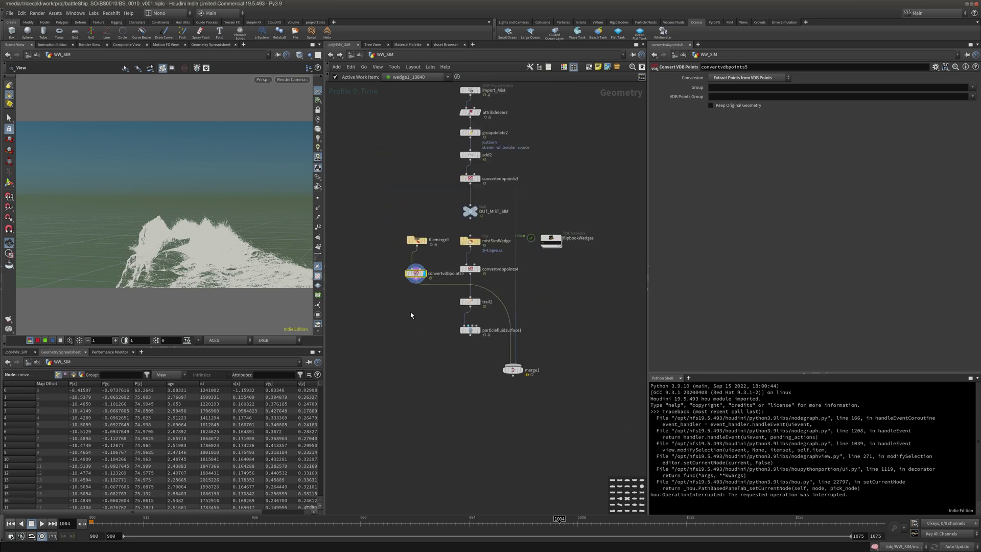
pyautogui.scroll(-4, 409, 237)
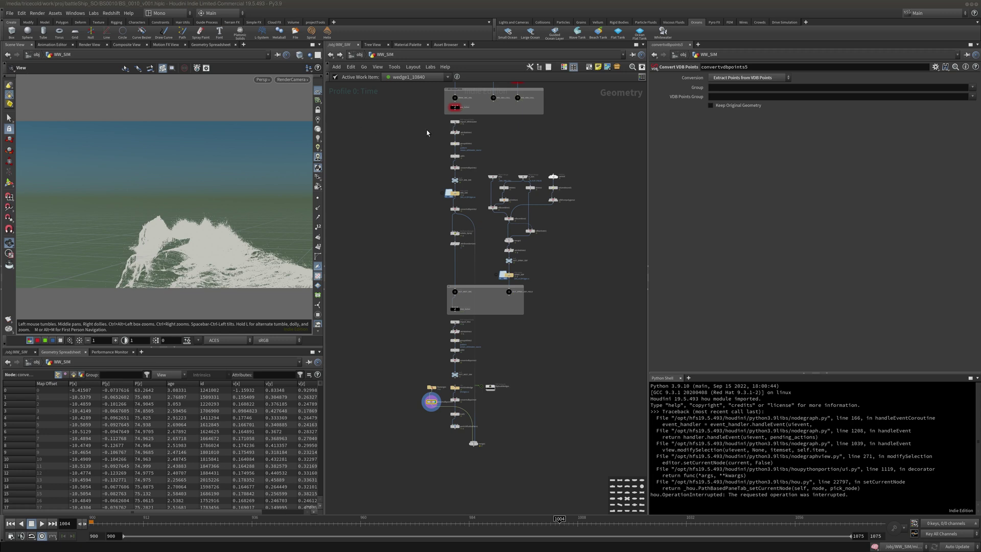
pyautogui.scroll(3, 412, 196)
pyautogui.scroll(3, 460, 215)
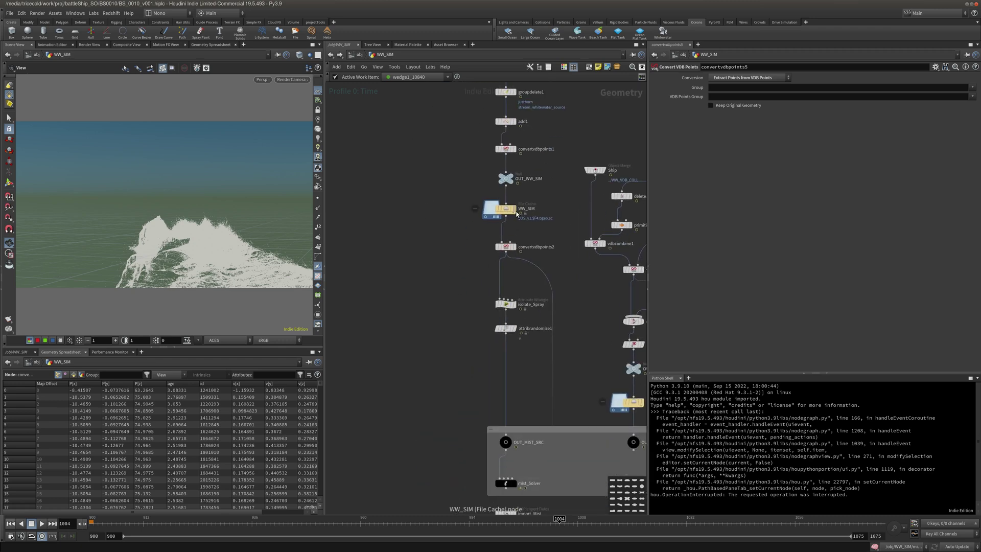